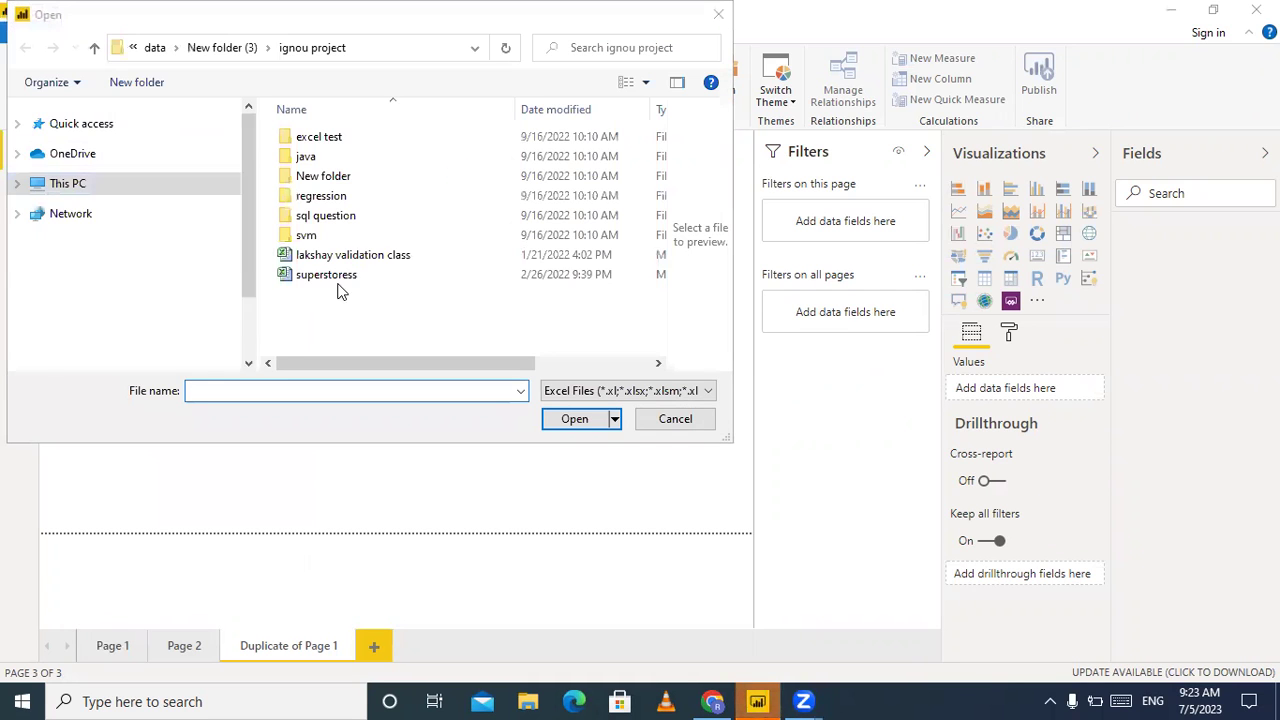
Load the Orders sheet from the superstoress Excel workbook into the report
click(340, 276)
click(570, 420)
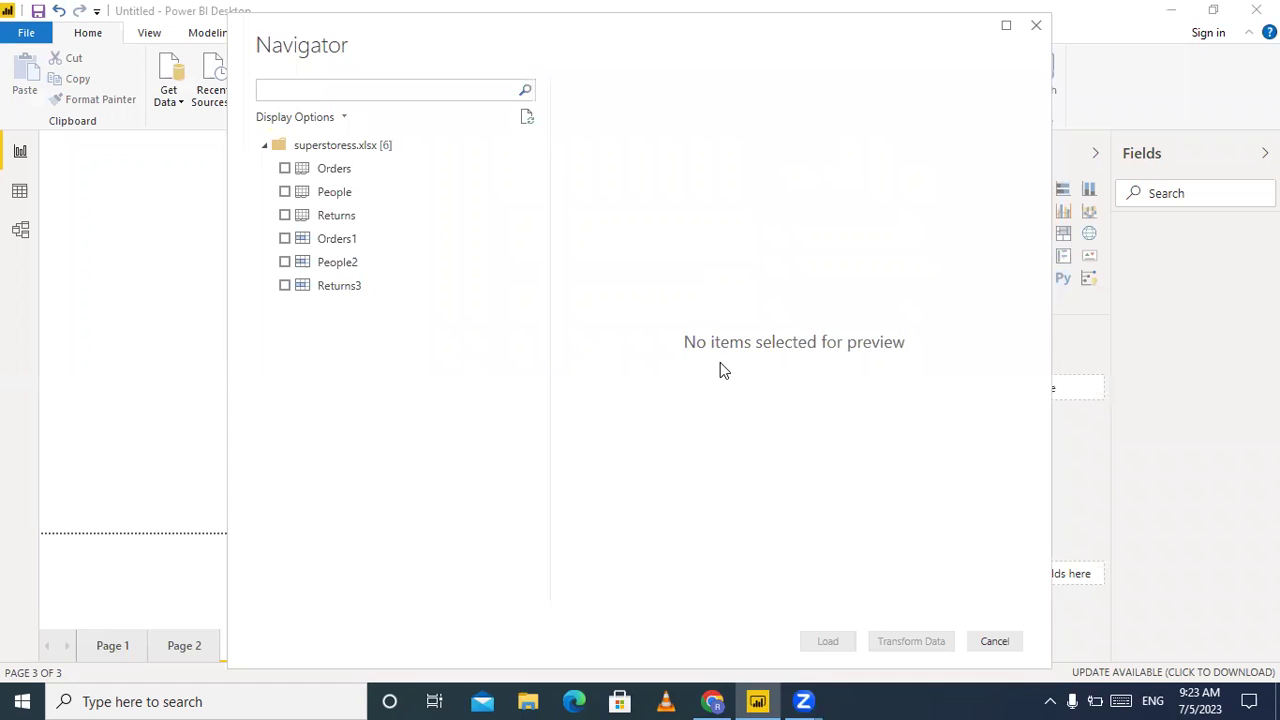
click(285, 169)
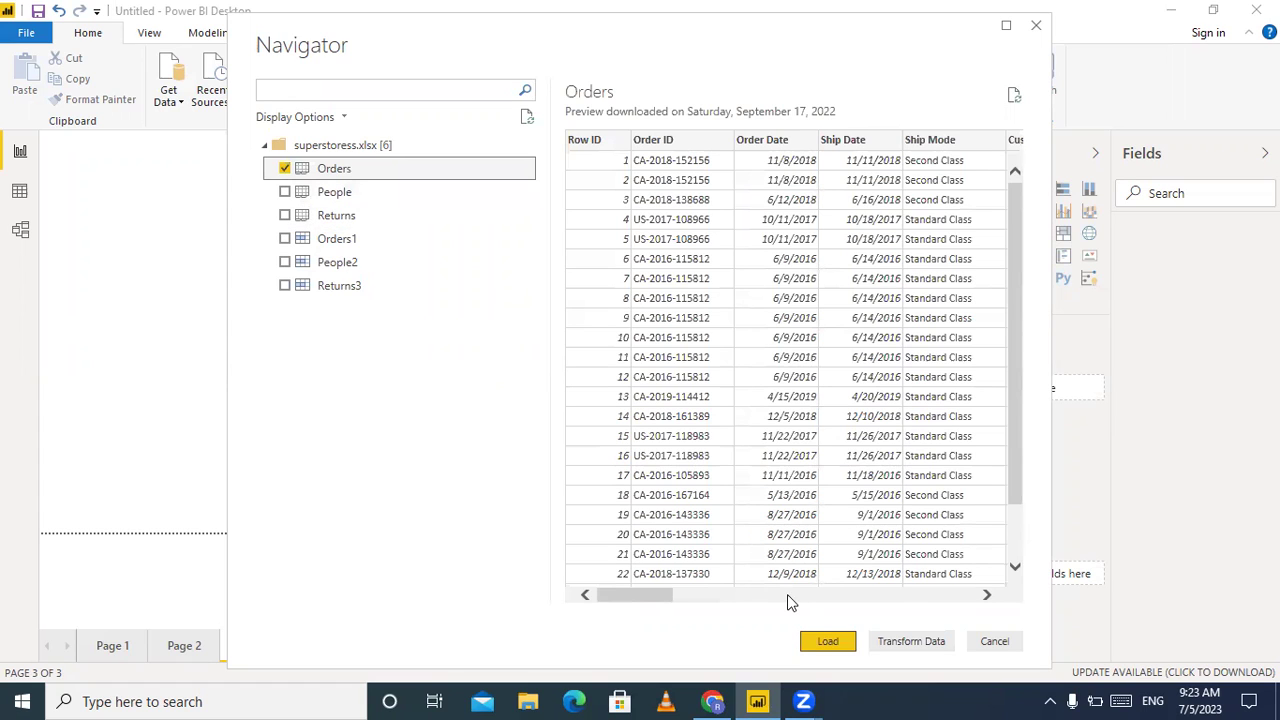
key(Escape)
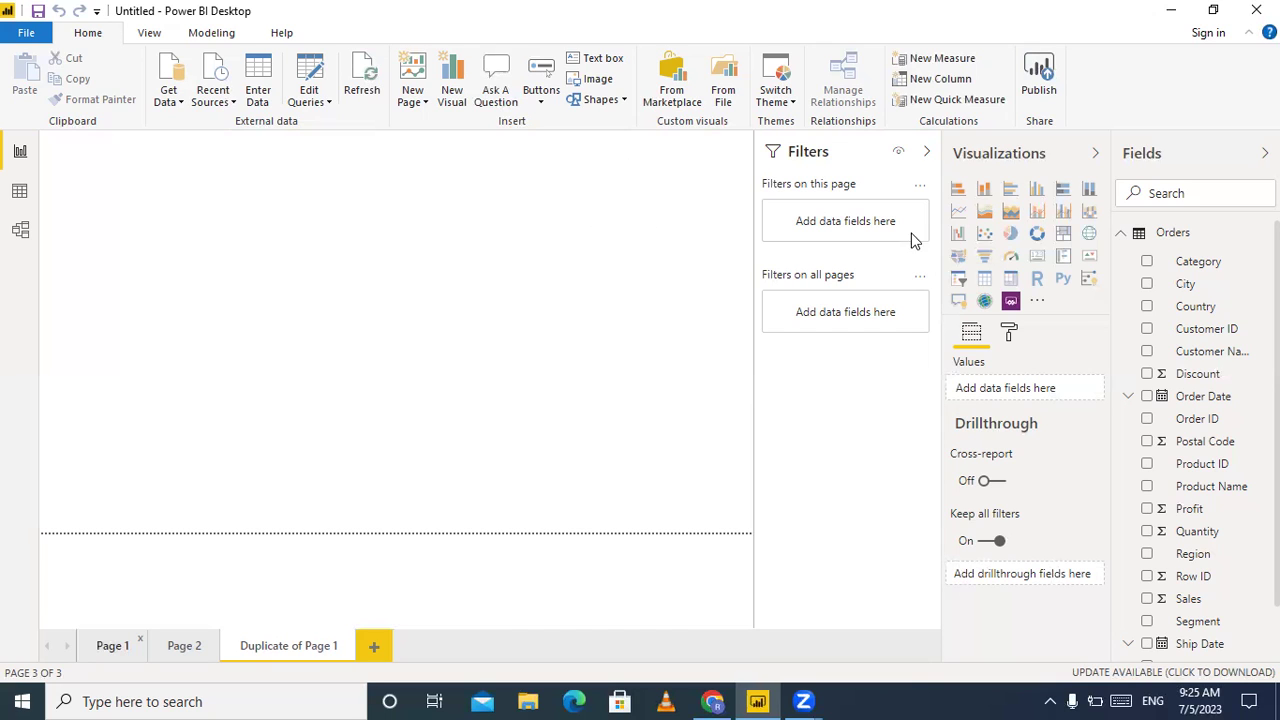
Insert an empty table visual, enlarge it on the right half of the page, and collapse the Filters pane
click(985, 281)
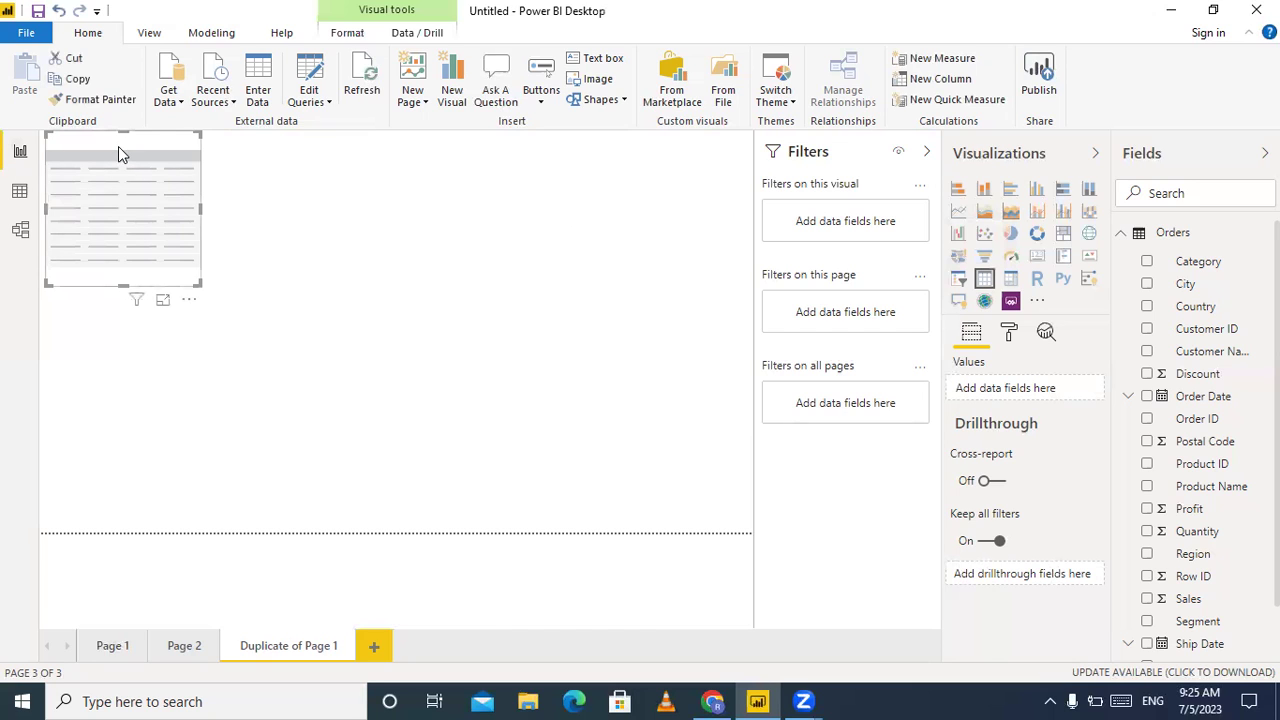
drag(118, 150, 425, 209)
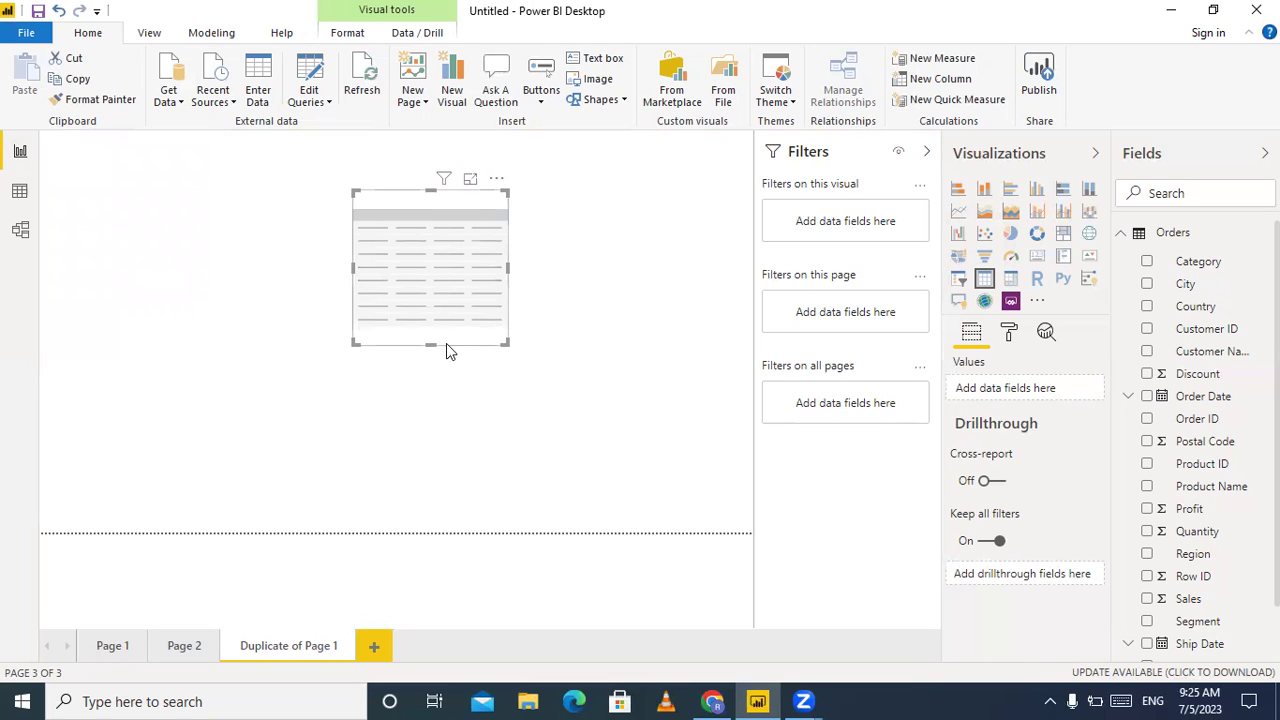
drag(431, 343, 430, 493)
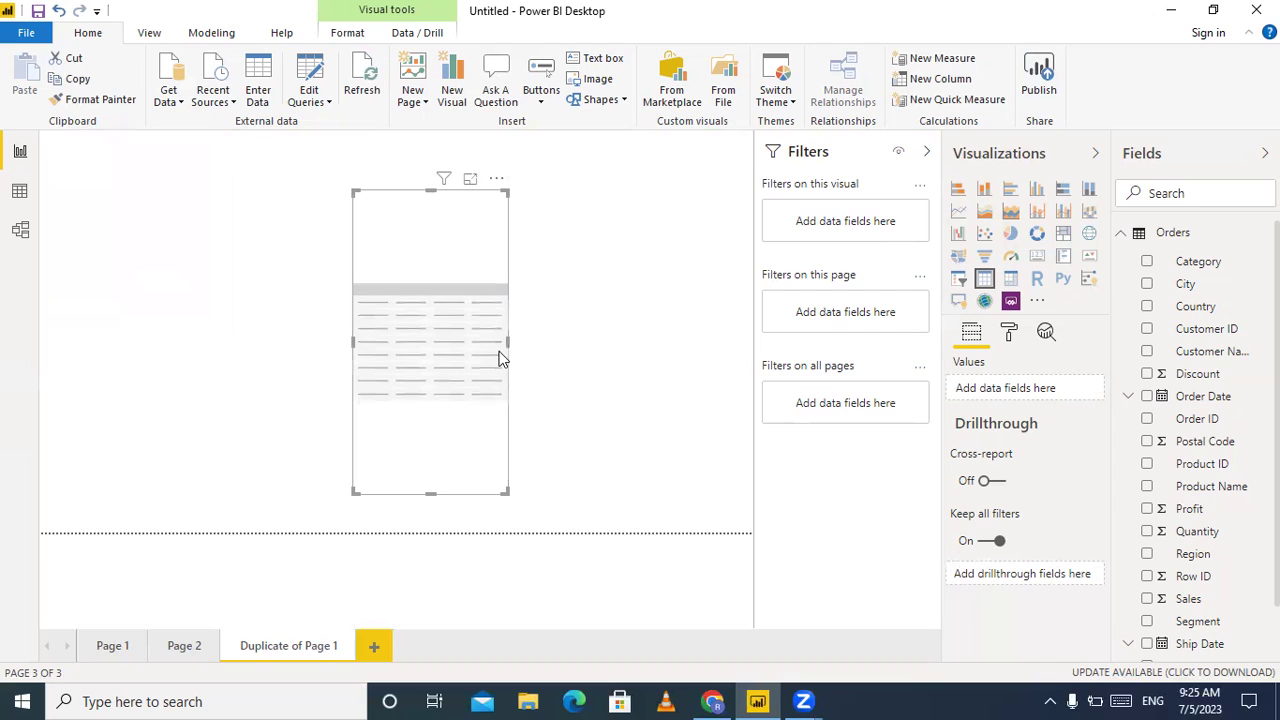
drag(506, 341, 714, 377)
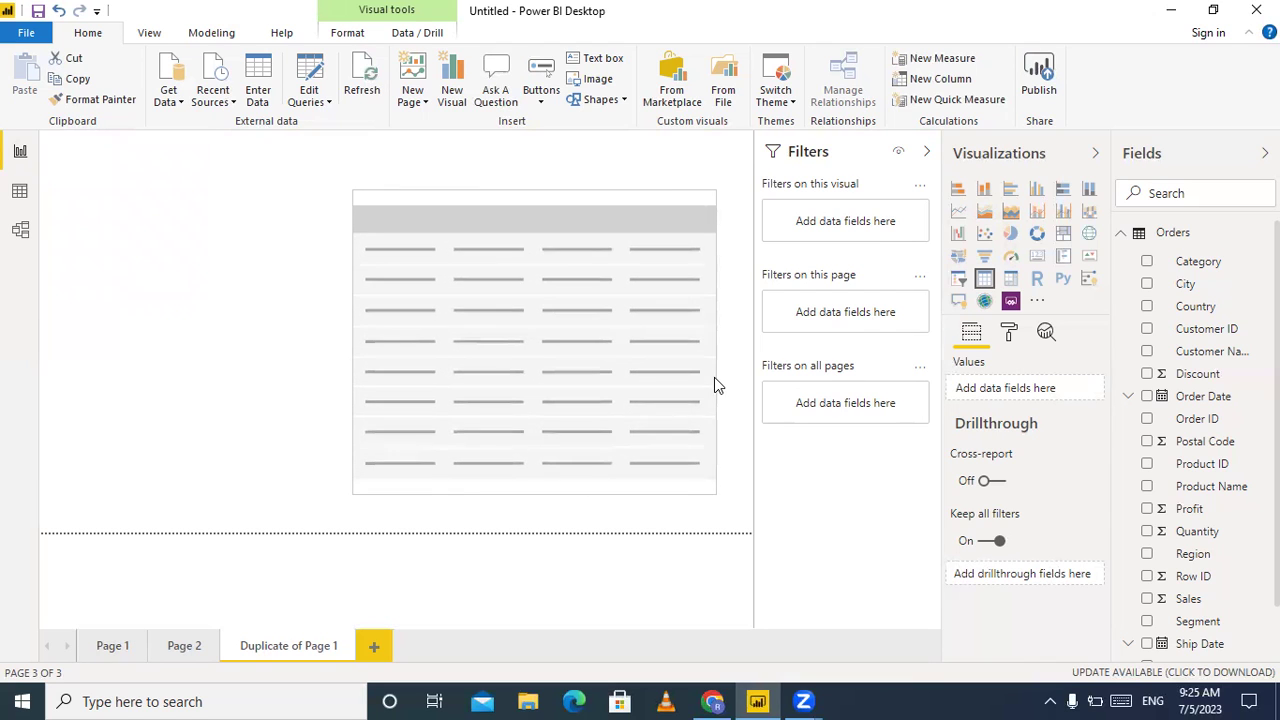
click(926, 153)
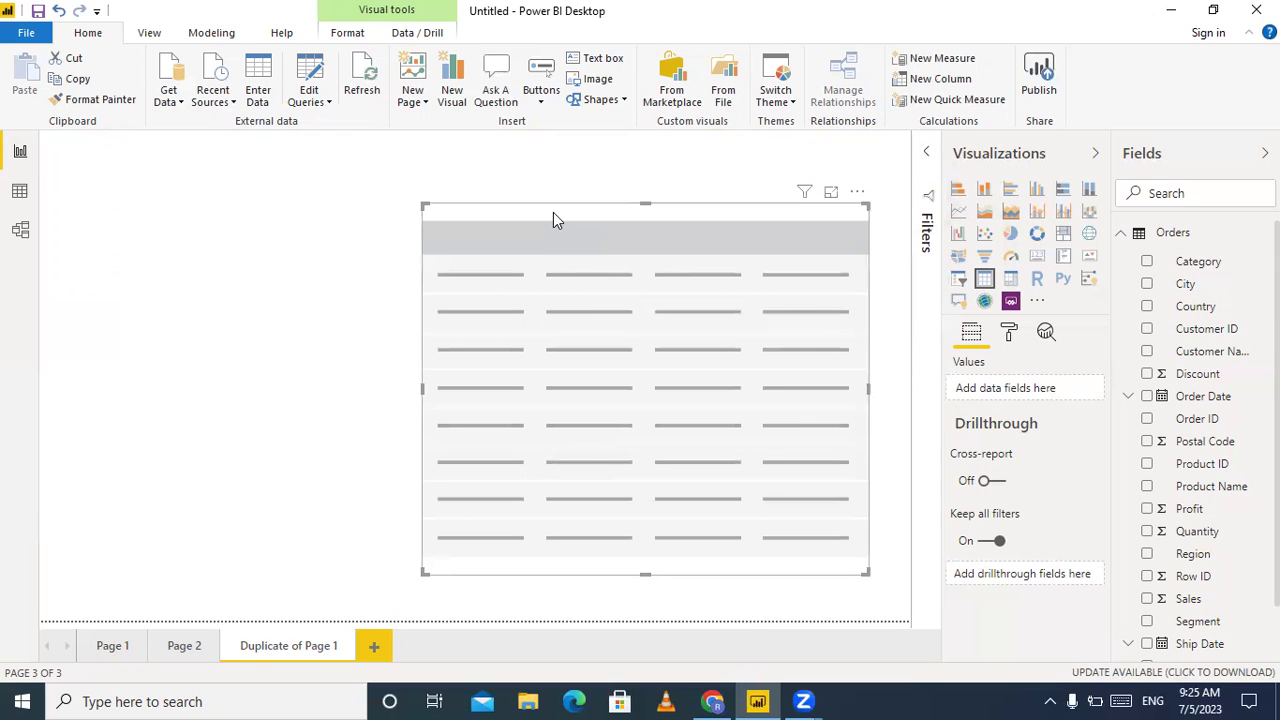
drag(553, 212, 525, 175)
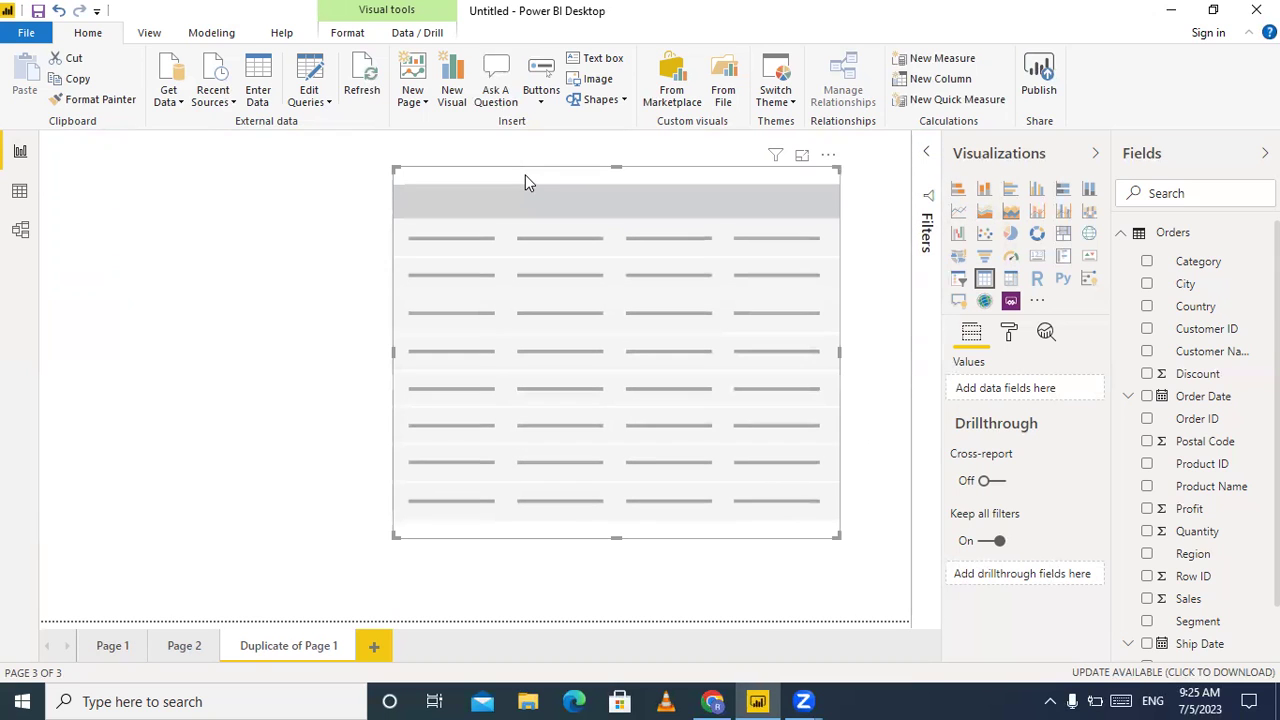
Add City, Order Date and Sales to the table, showing Order Date as a plain date instead of a date hierarchy
drag(1140, 297, 1030, 393)
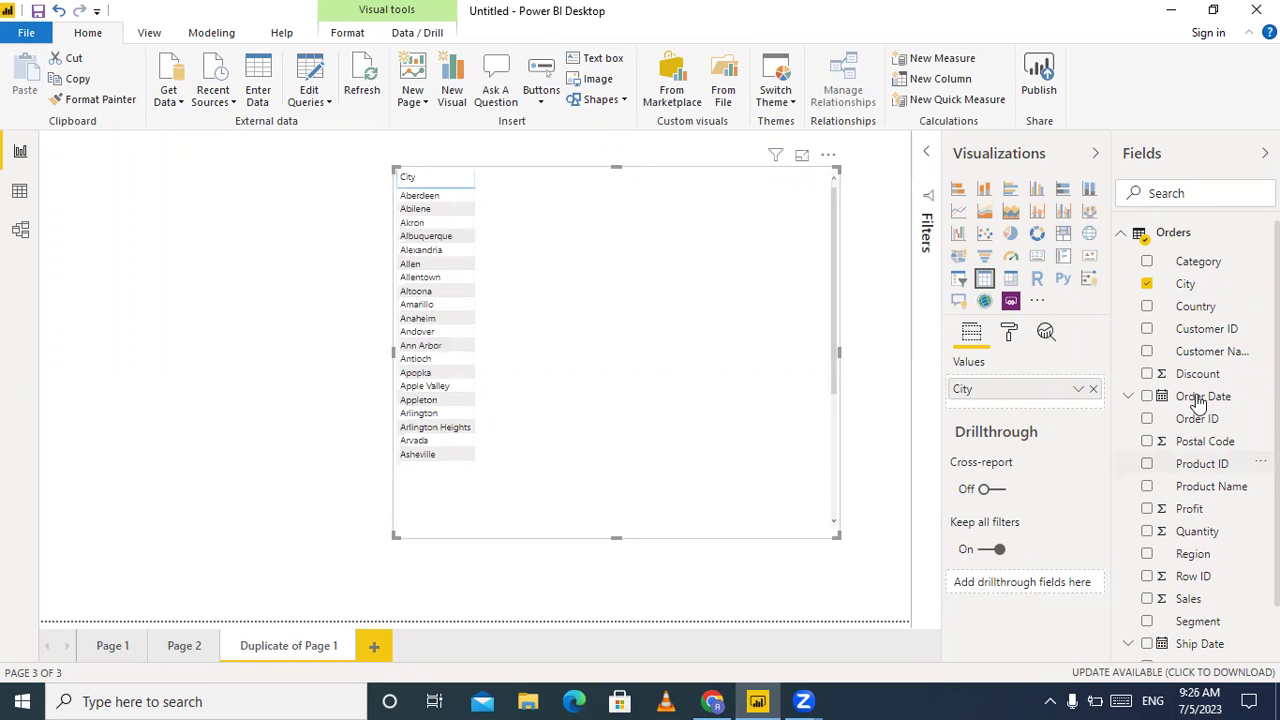
drag(1215, 400, 1022, 412)
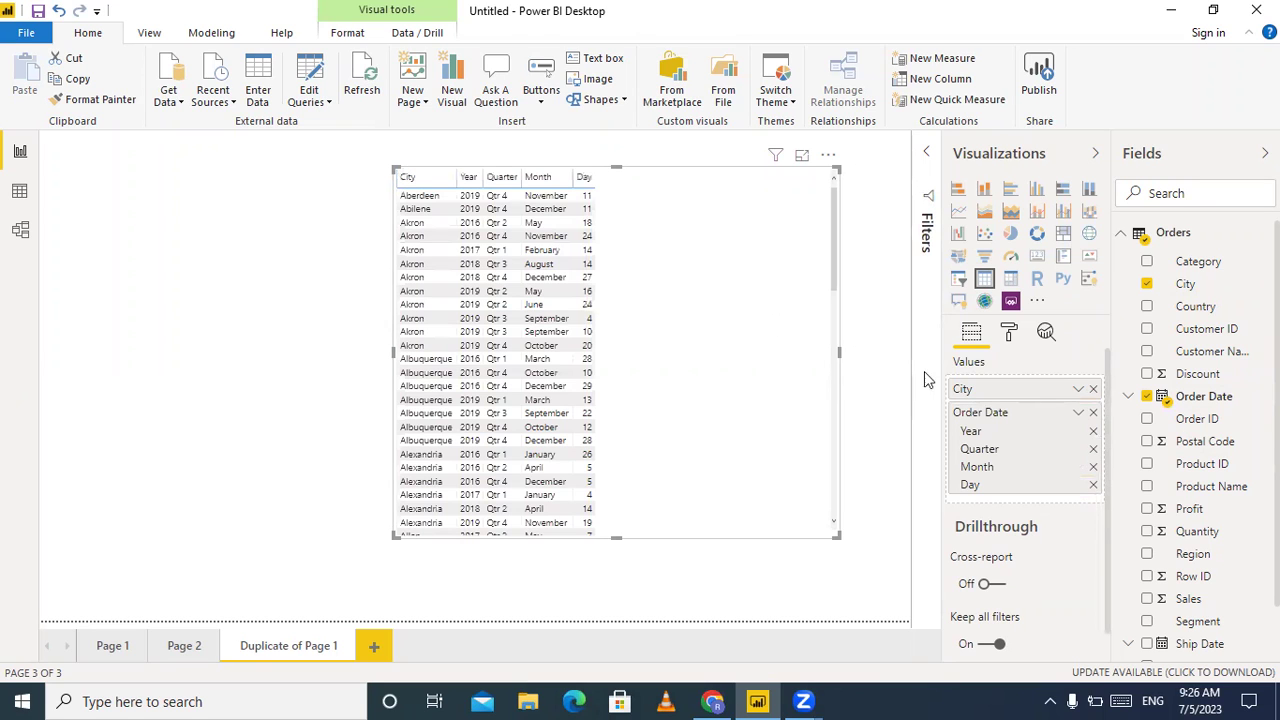
click(1081, 420)
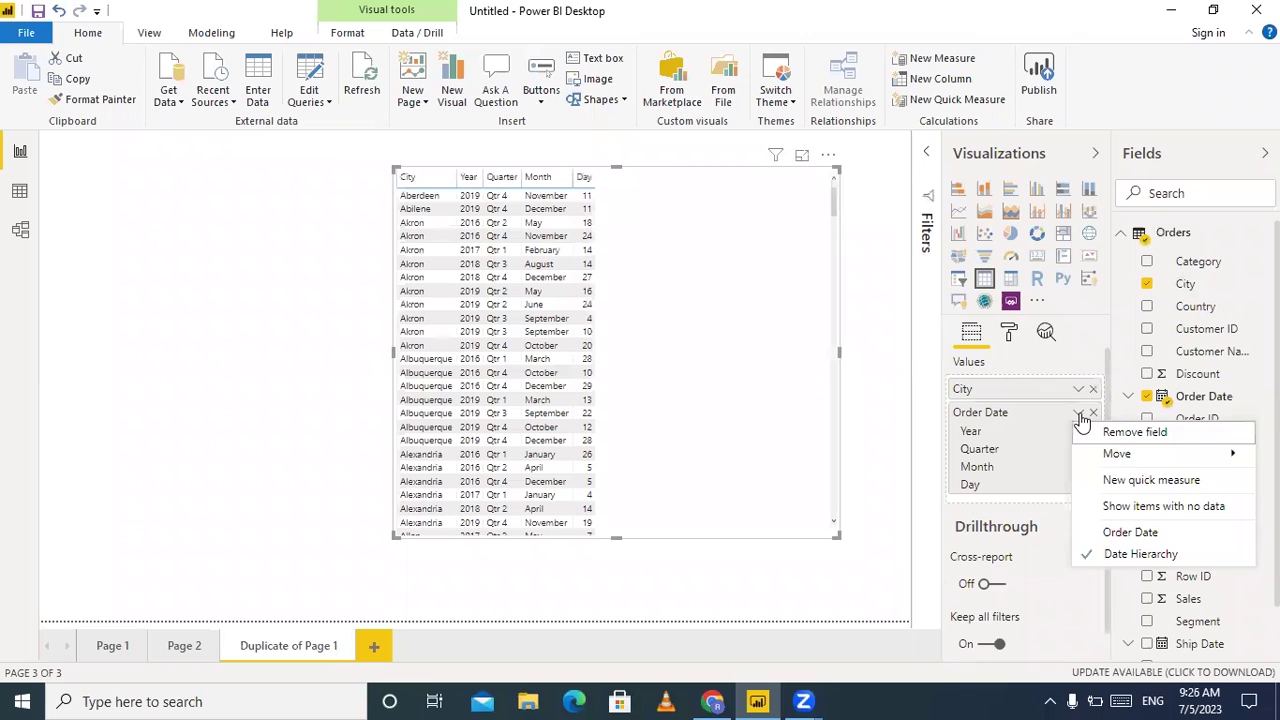
click(1097, 541)
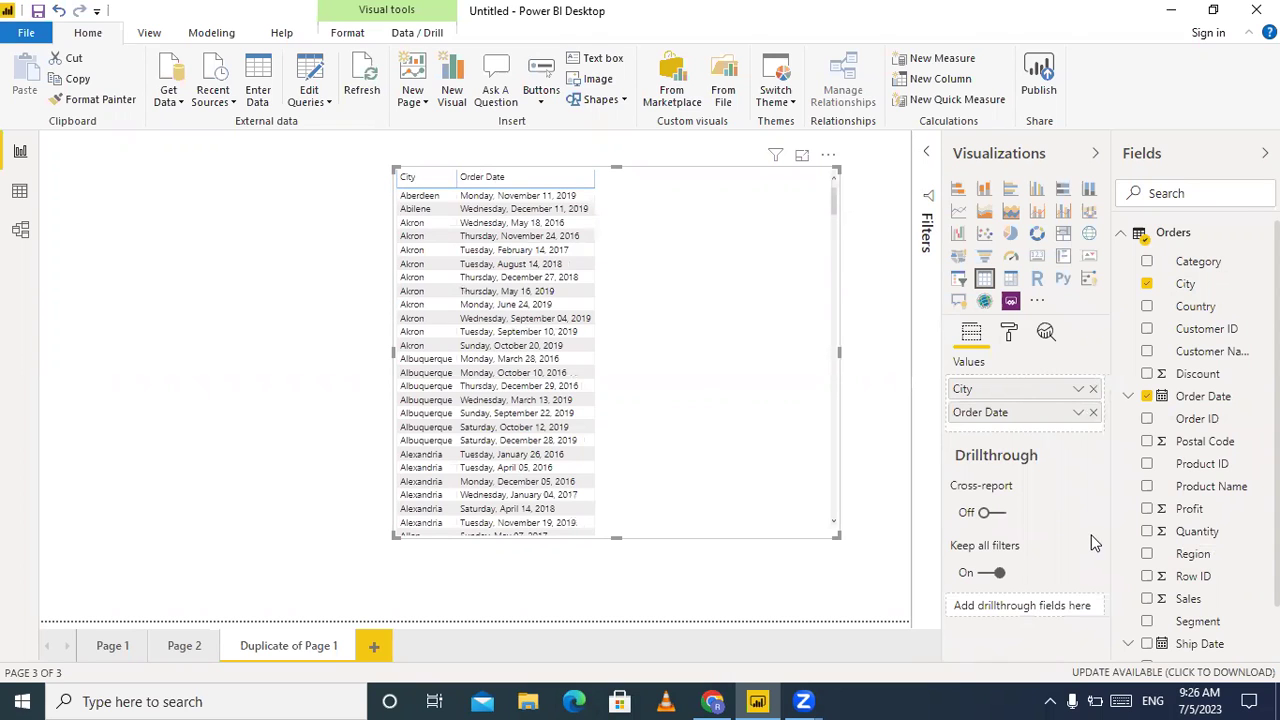
scroll(1210, 575, down, 1)
drag(1188, 538, 1033, 430)
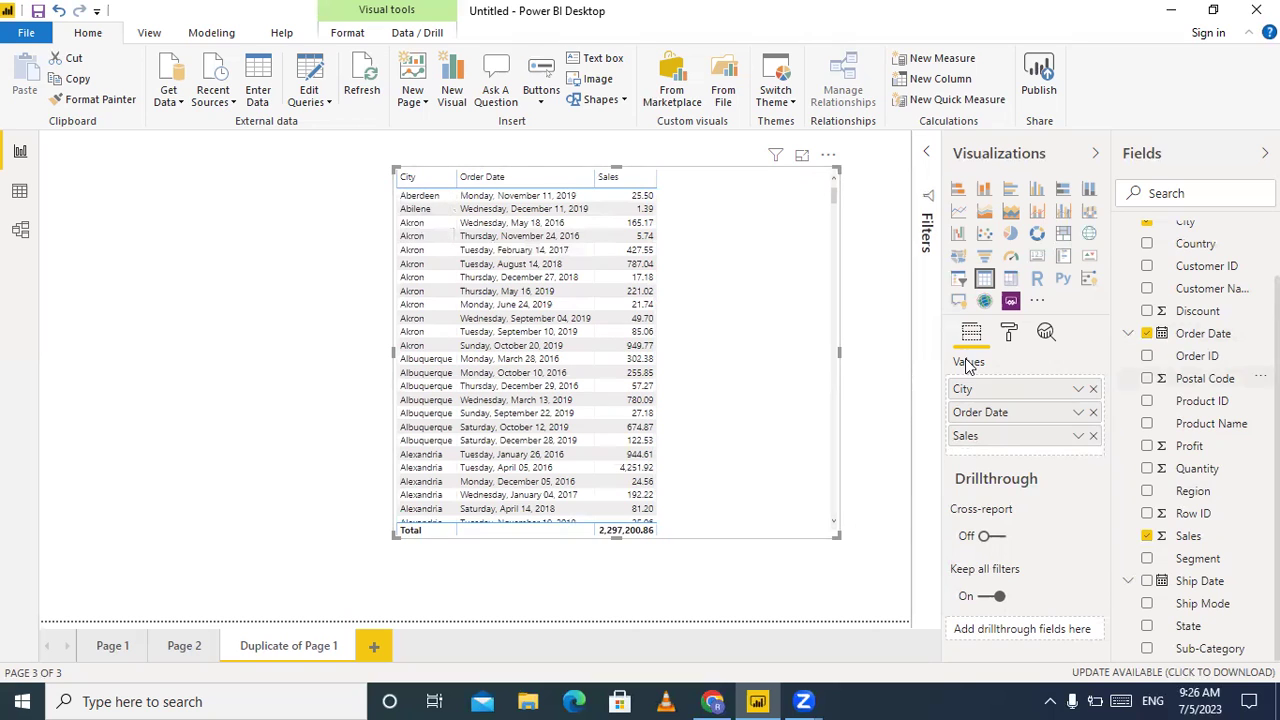
Turn on the border of the table visual and deselect it
click(1011, 333)
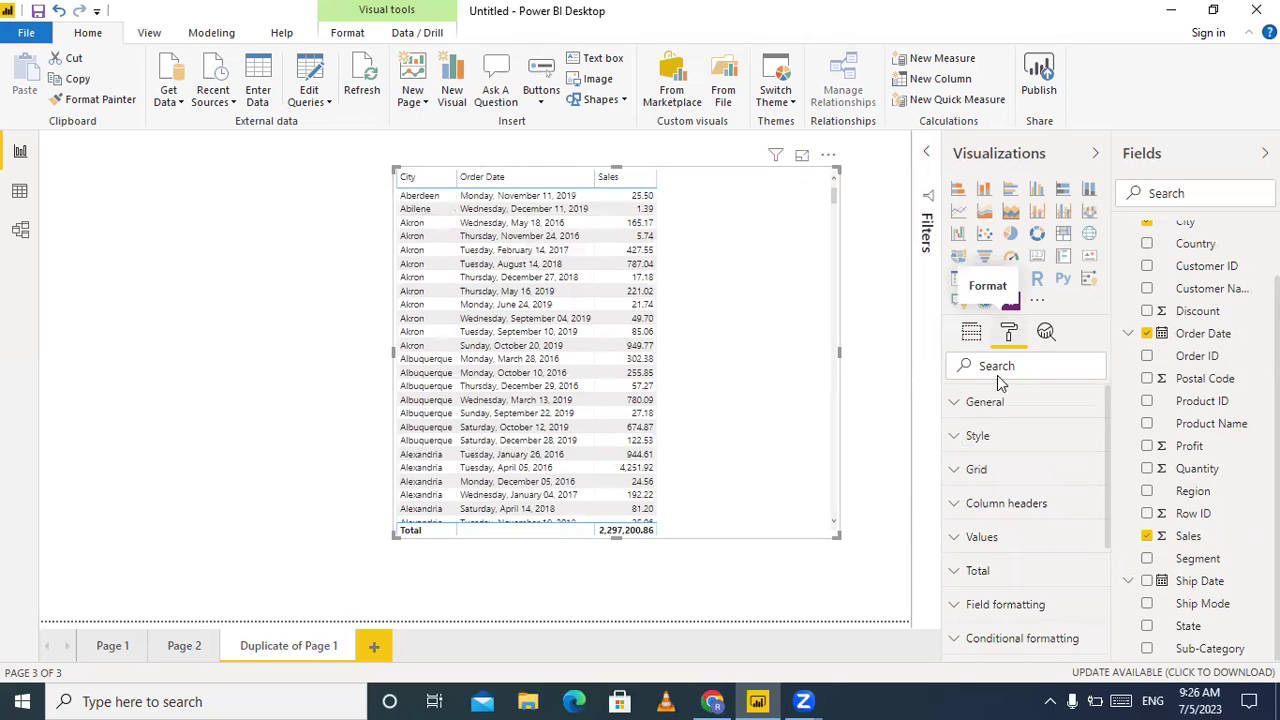
scroll(1053, 527, down, 4)
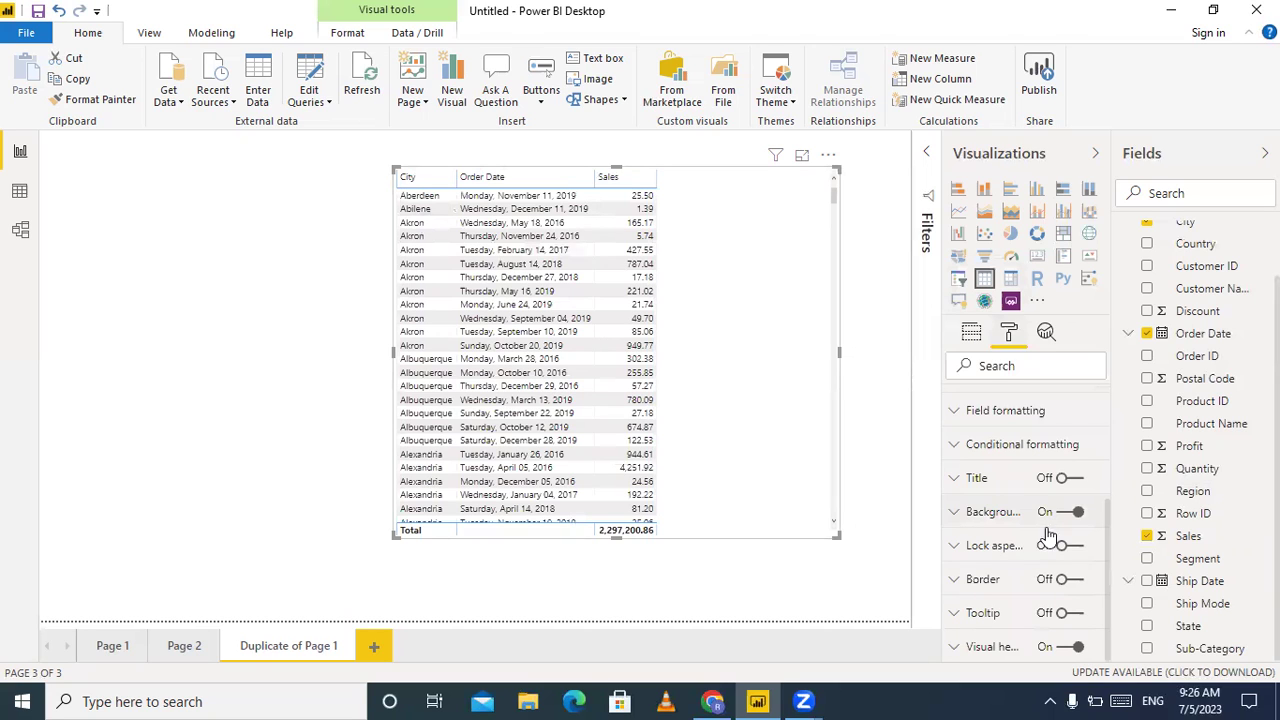
click(1084, 580)
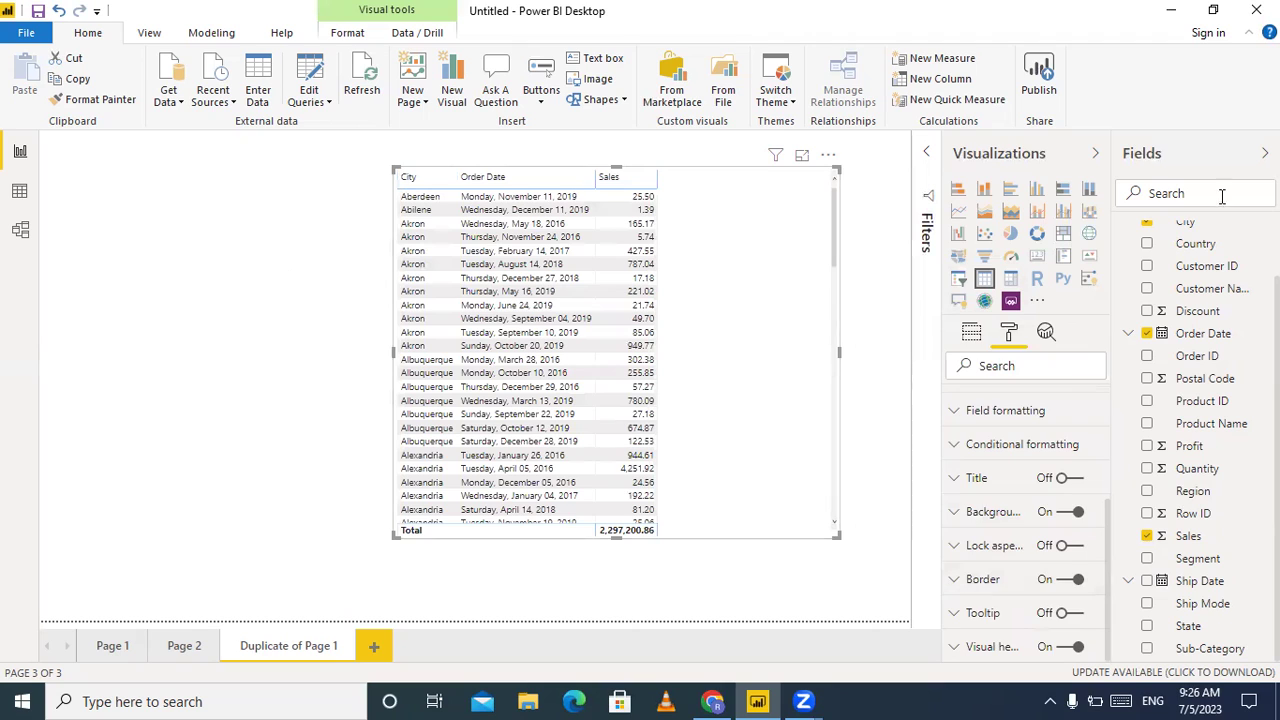
key(Escape)
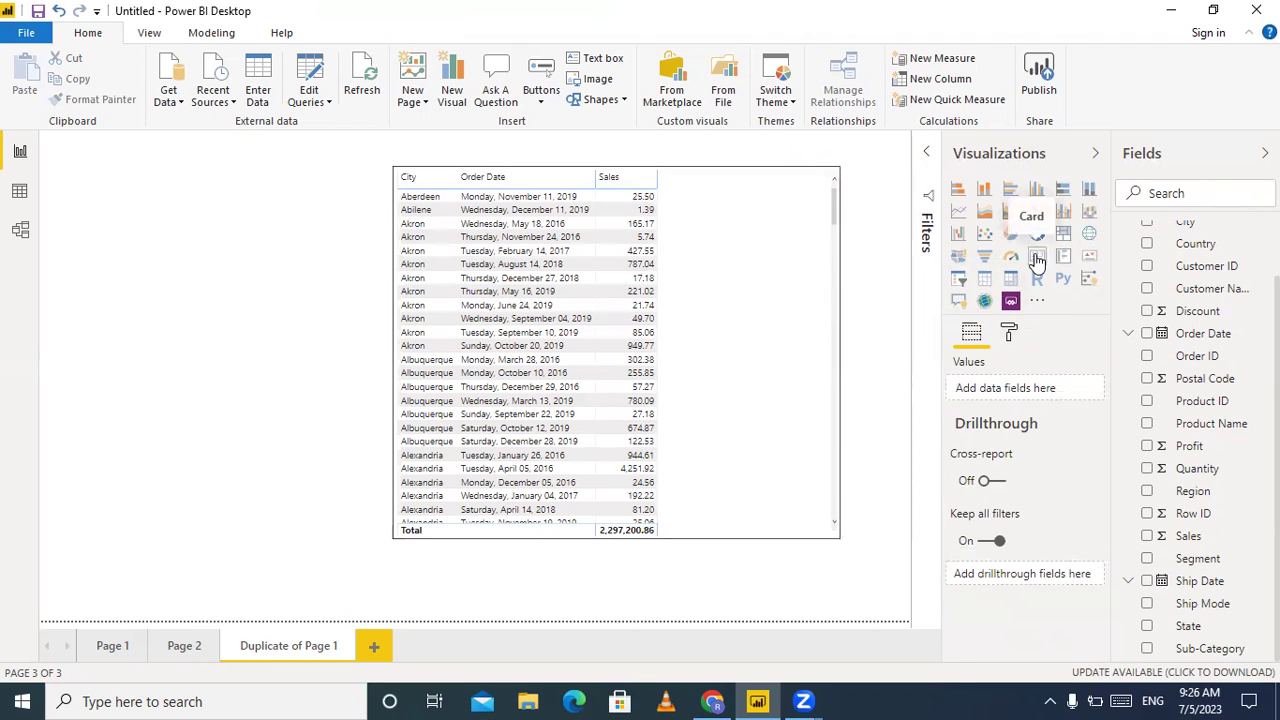
Insert a card visual, shrink it and place it in the free space beside the table
click(1037, 260)
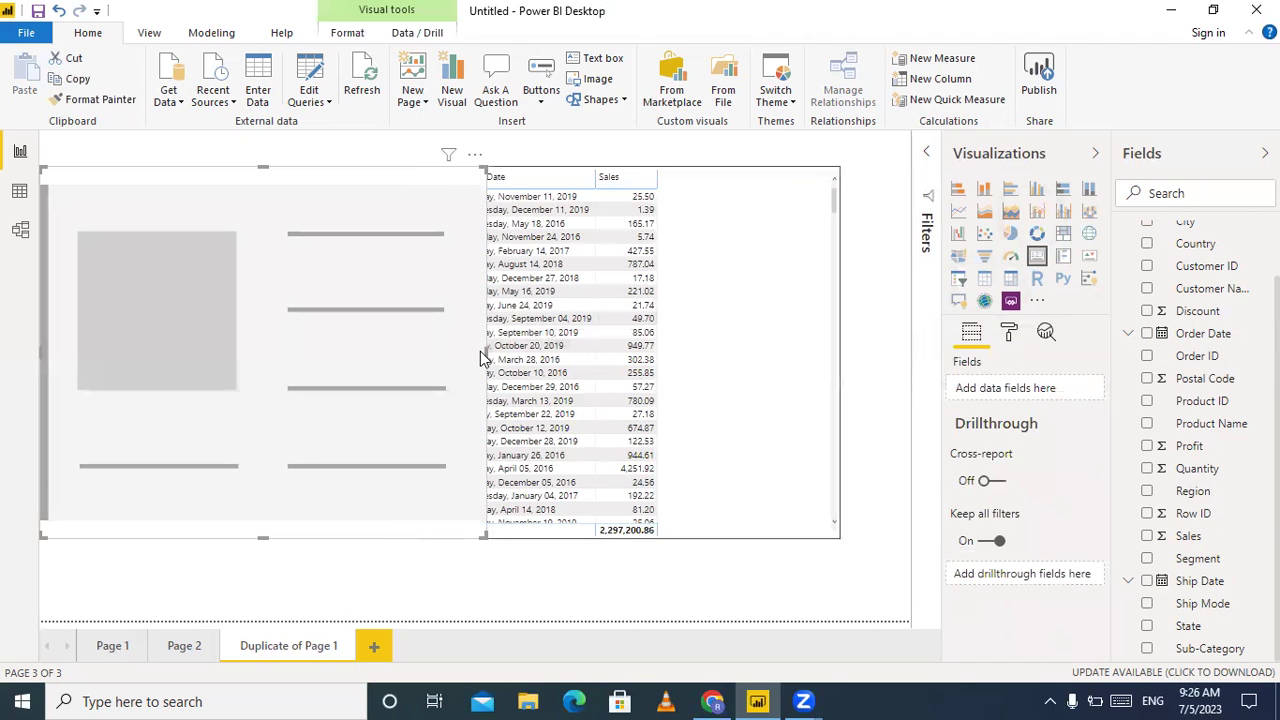
drag(483, 355, 279, 340)
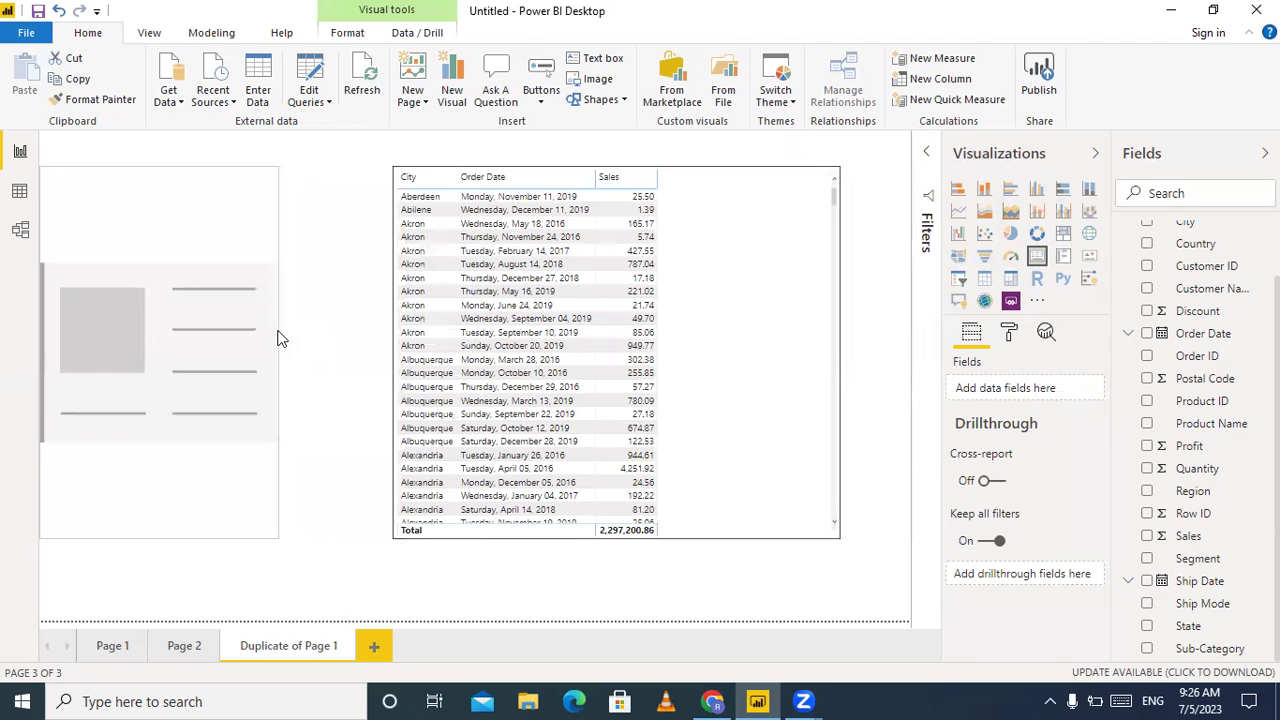
drag(191, 211, 222, 202)
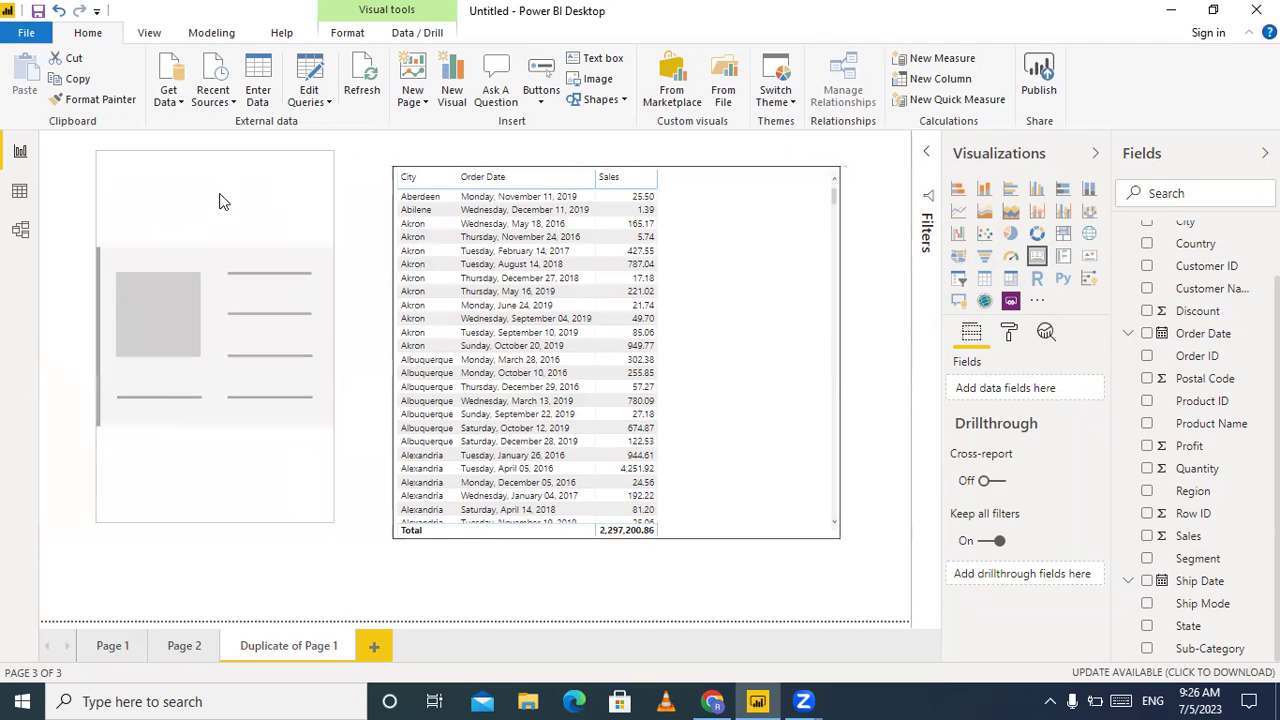
drag(211, 521, 222, 377)
drag(232, 158, 223, 214)
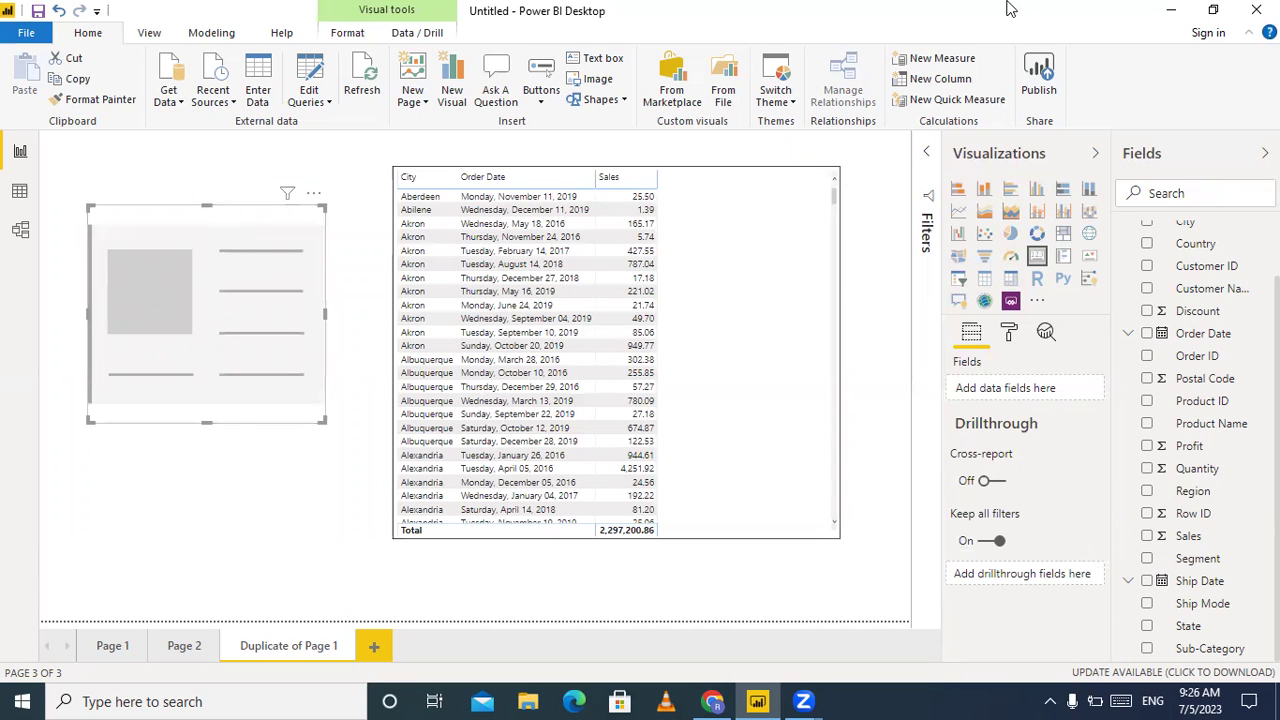
Create a new measure in the Orders table and name it Max
scroll(1208, 335, up, 2)
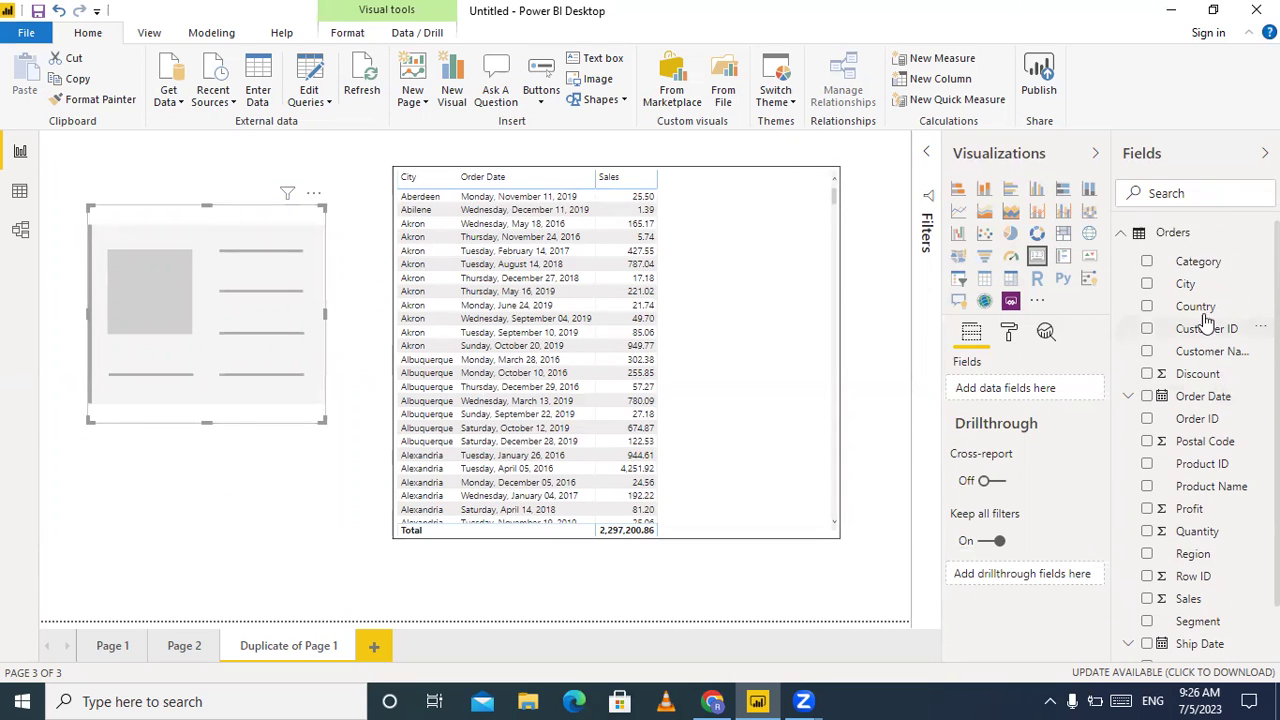
right_click(1185, 242)
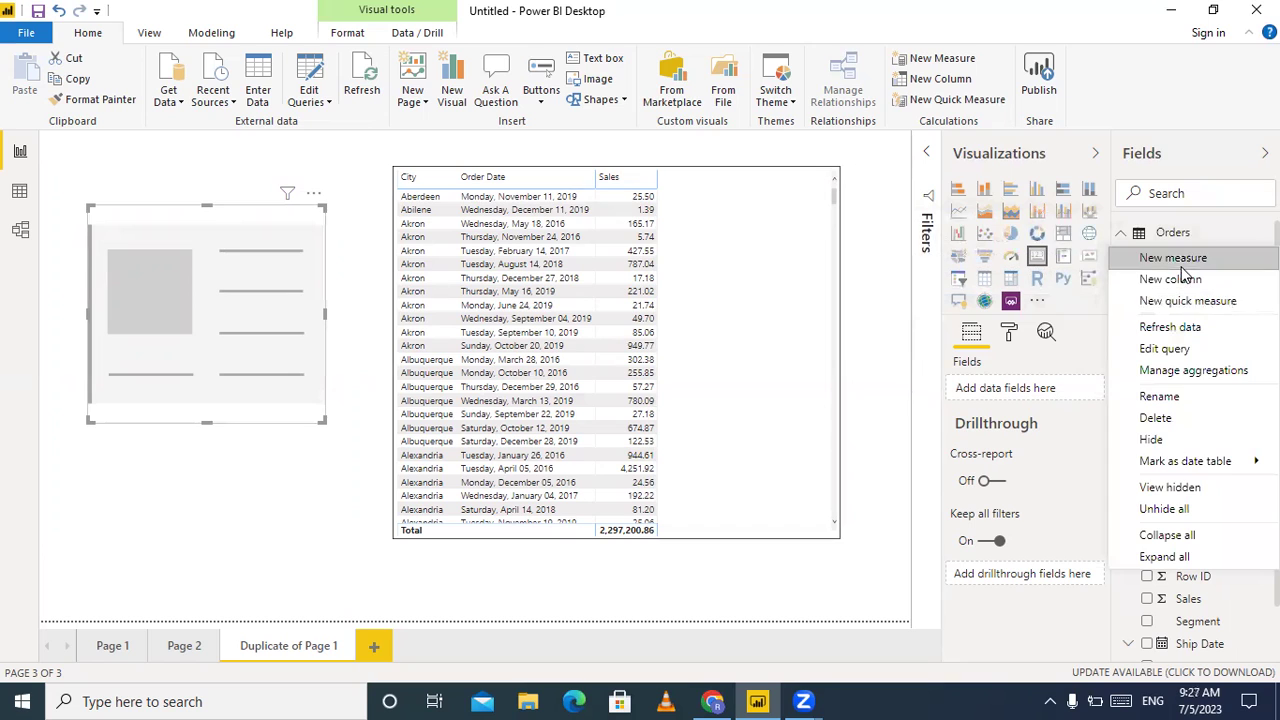
click(1185, 262)
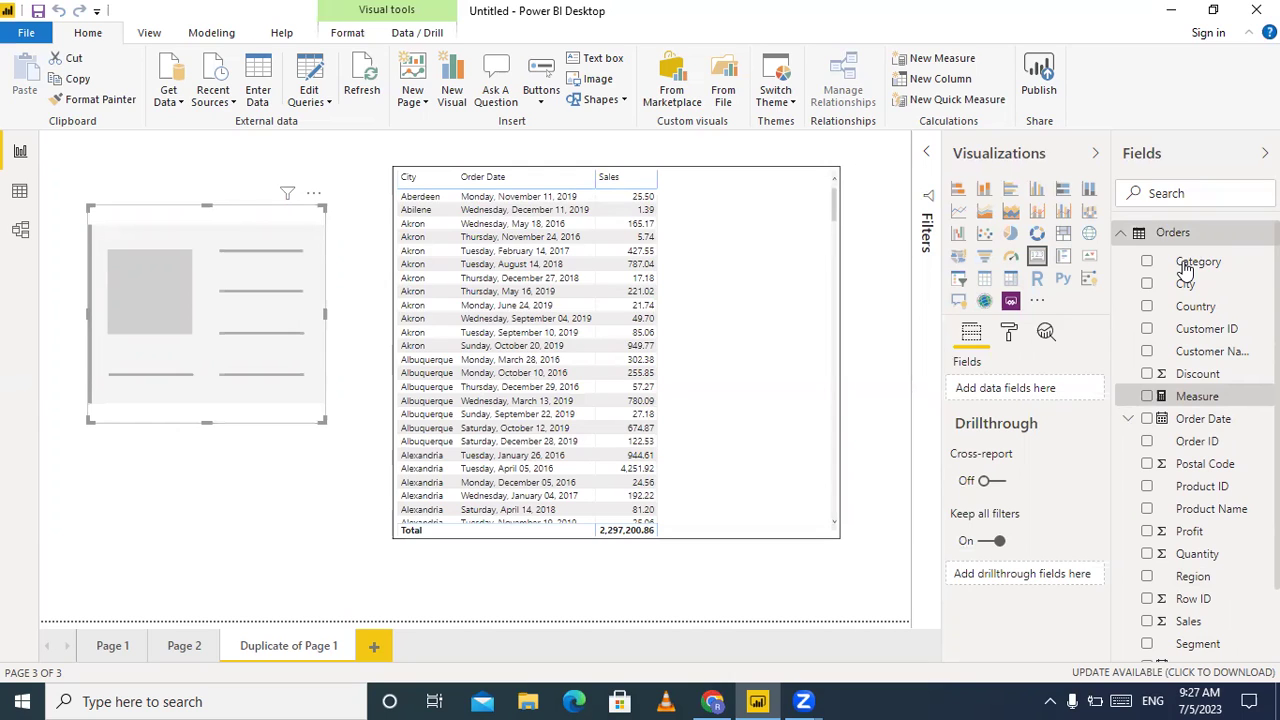
key(ctrl+c)
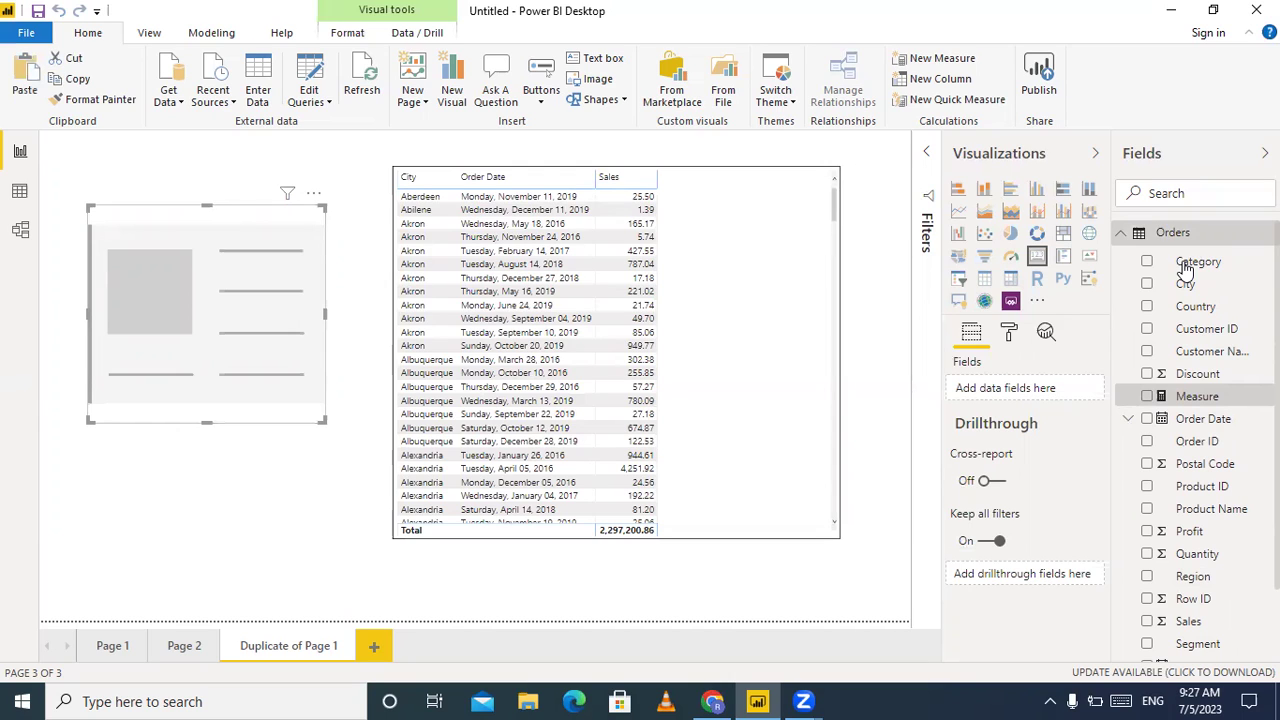
click(181, 141)
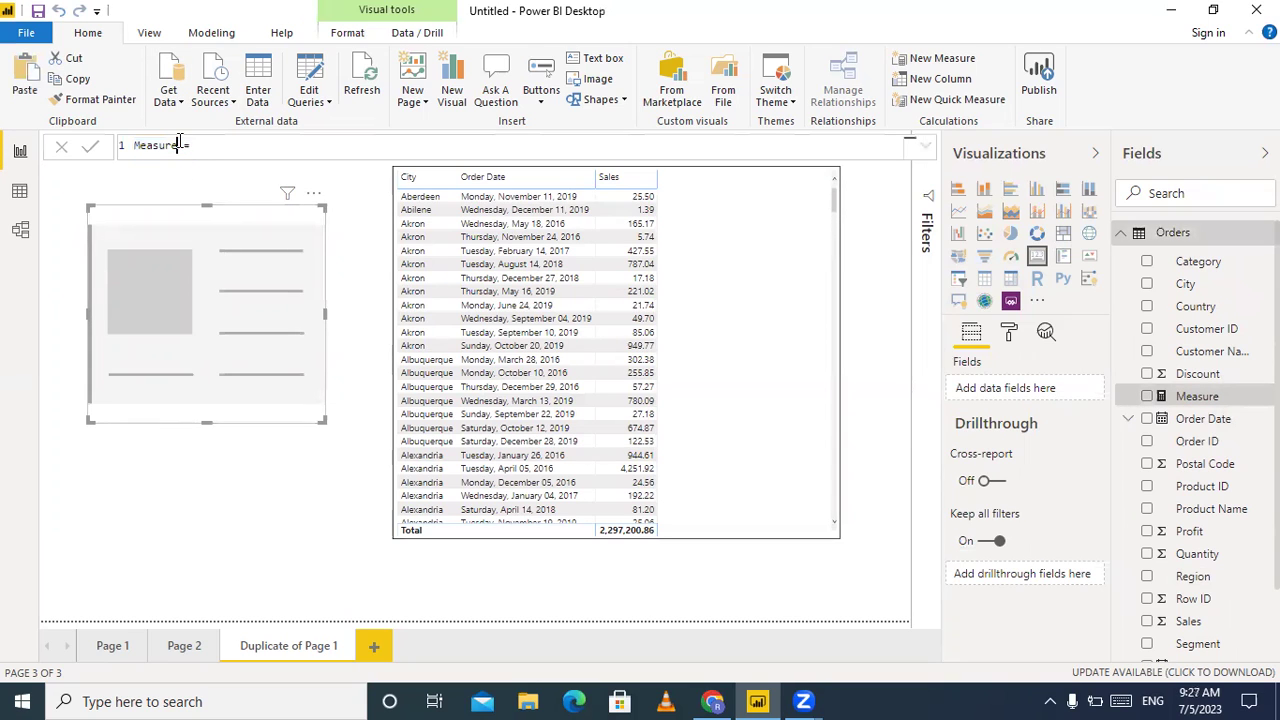
key(BackSpace)
key(BackSpace)
key(BackSpace)
key(BackSpace)
key(BackSpace)
key(BackSpace)
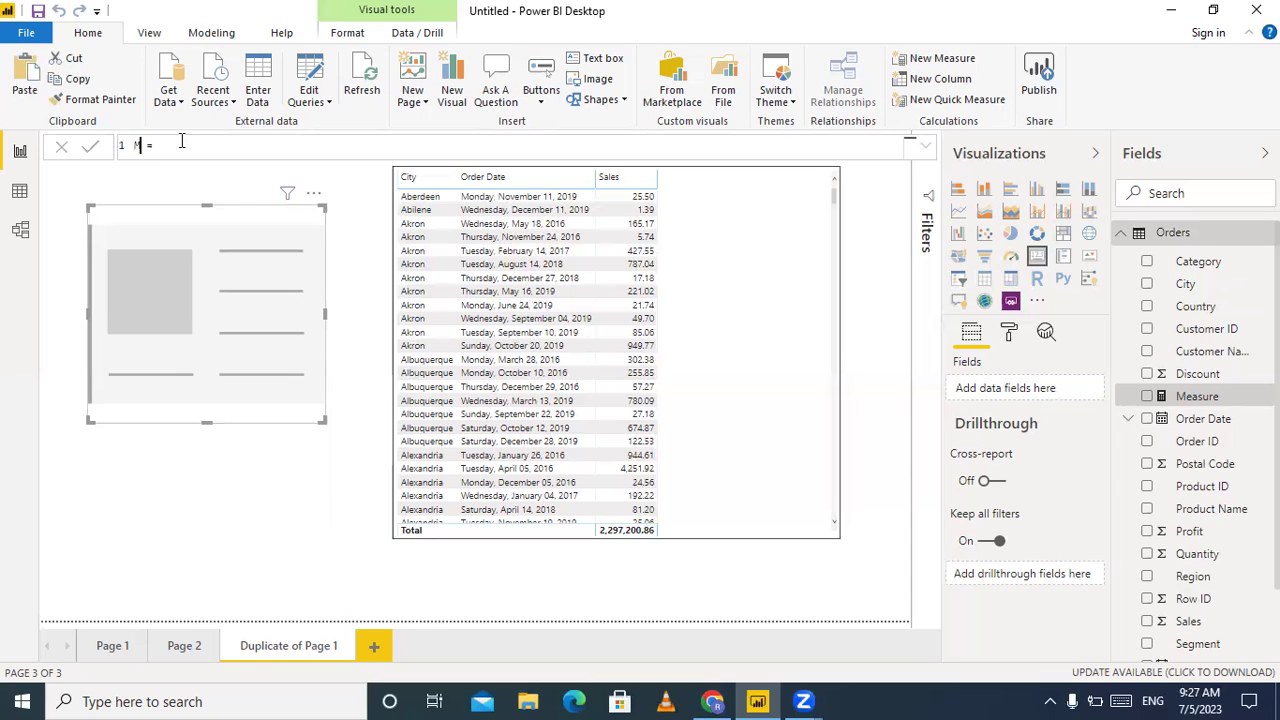
text(ax =m)
key(BackSpace)
Define the Max measure as max(Orders[City]) and commit the formula
text(max()
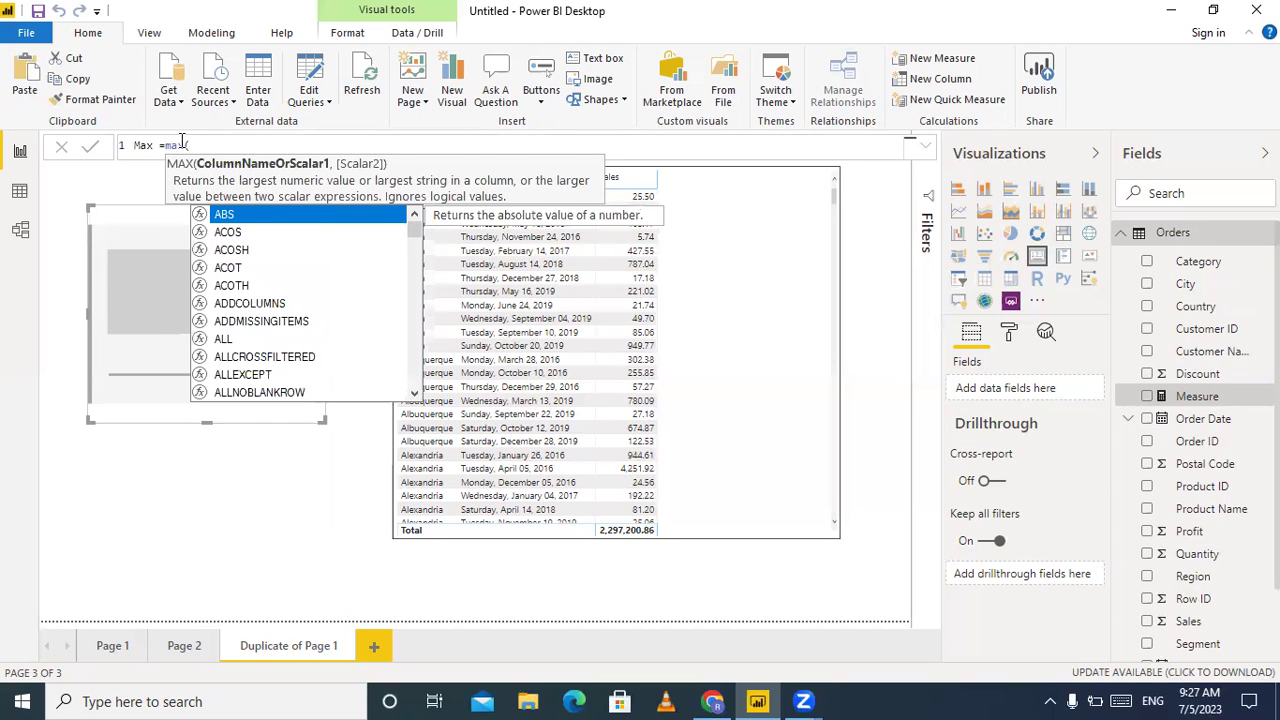
text(city)
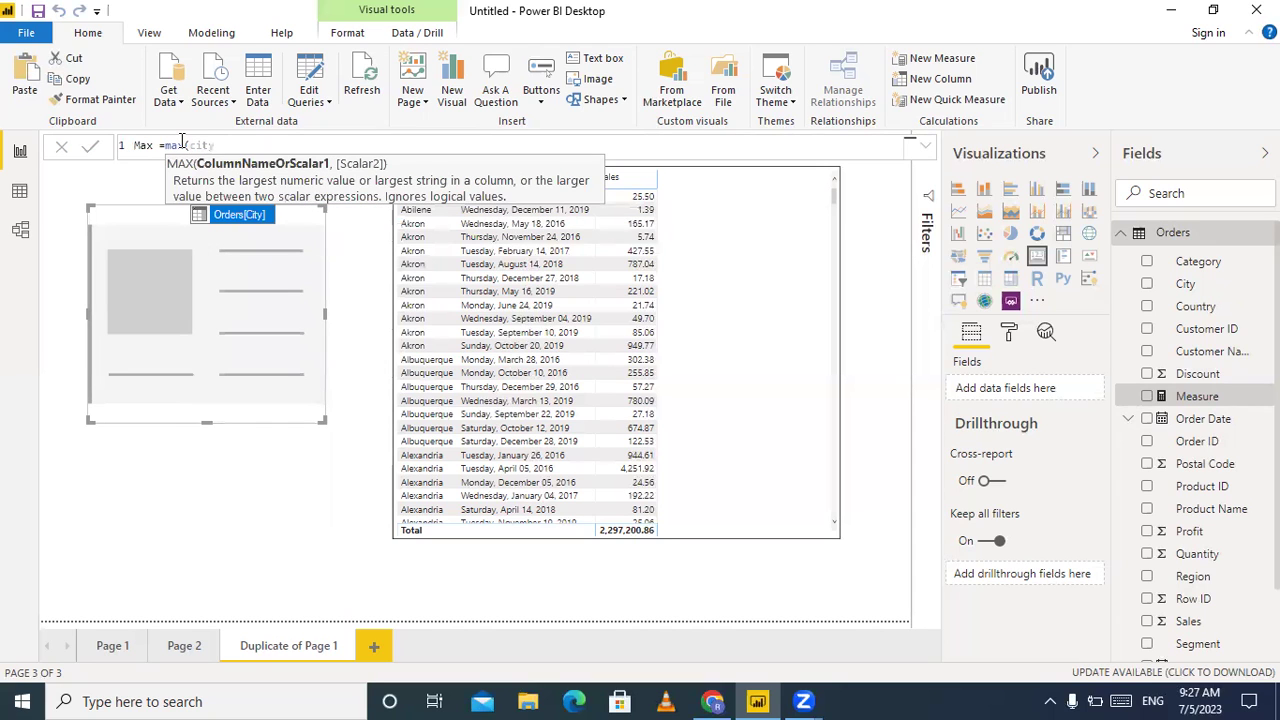
key(Tab)
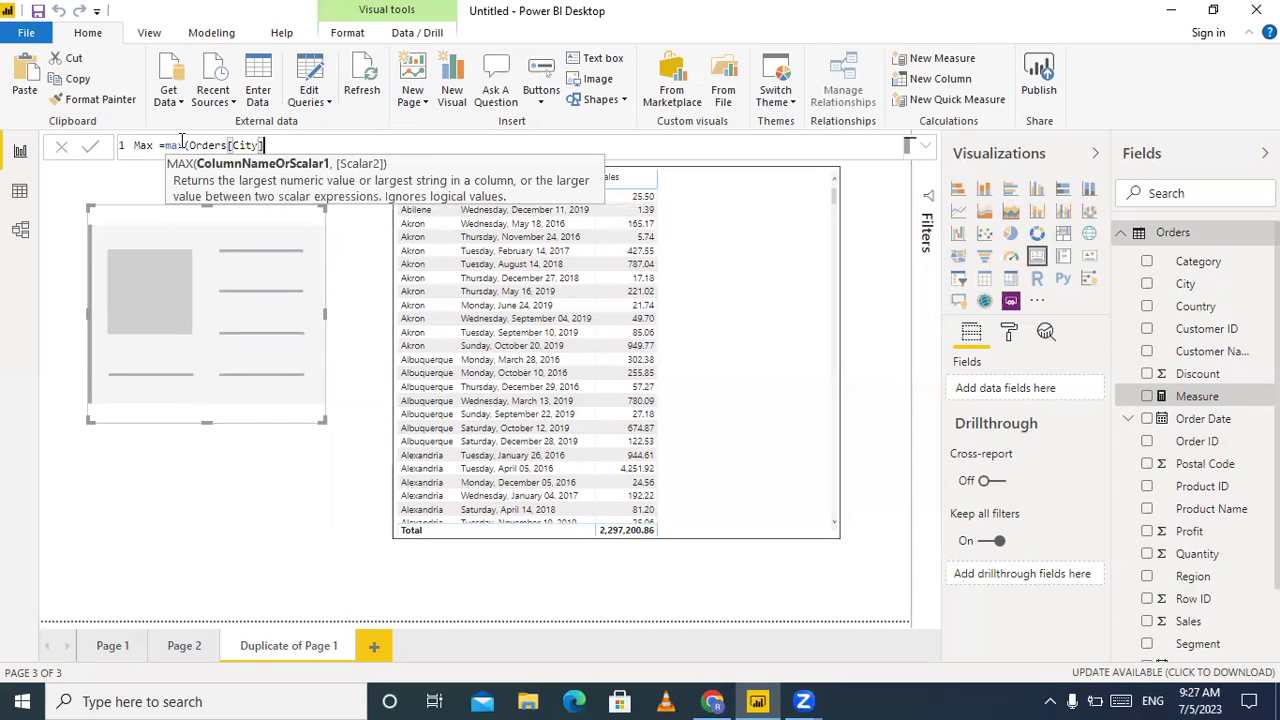
text())
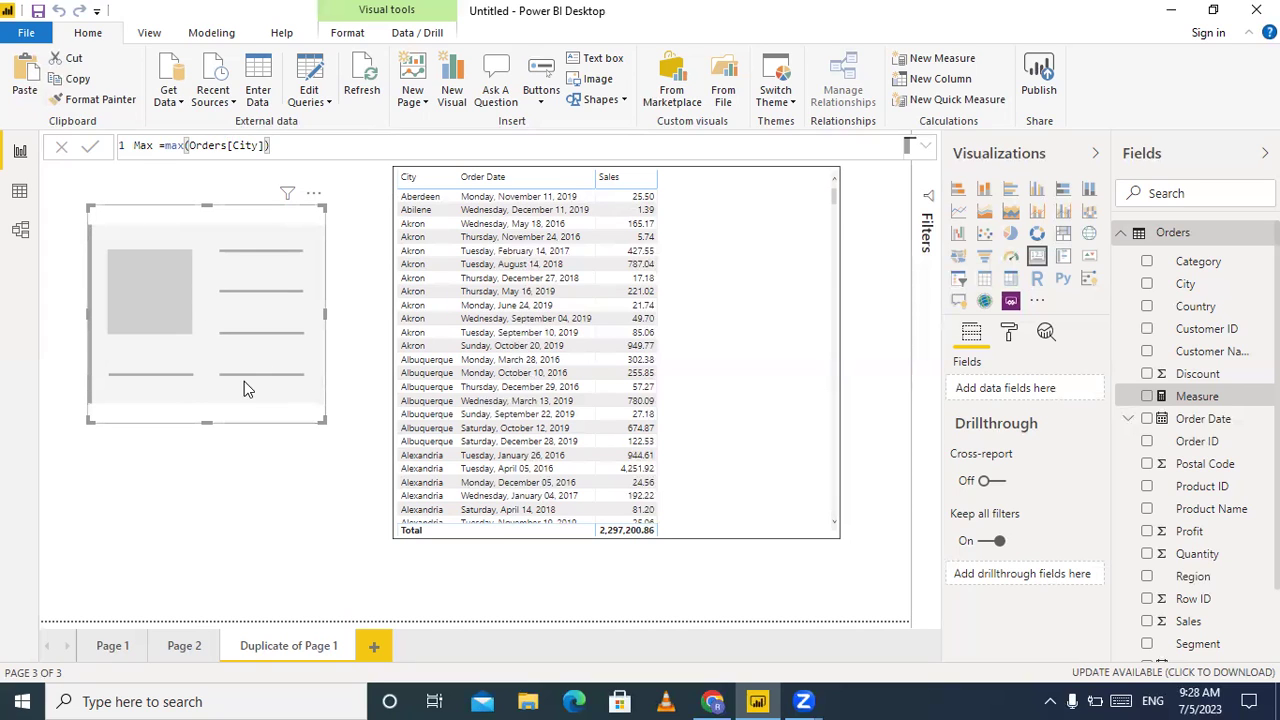
click(89, 148)
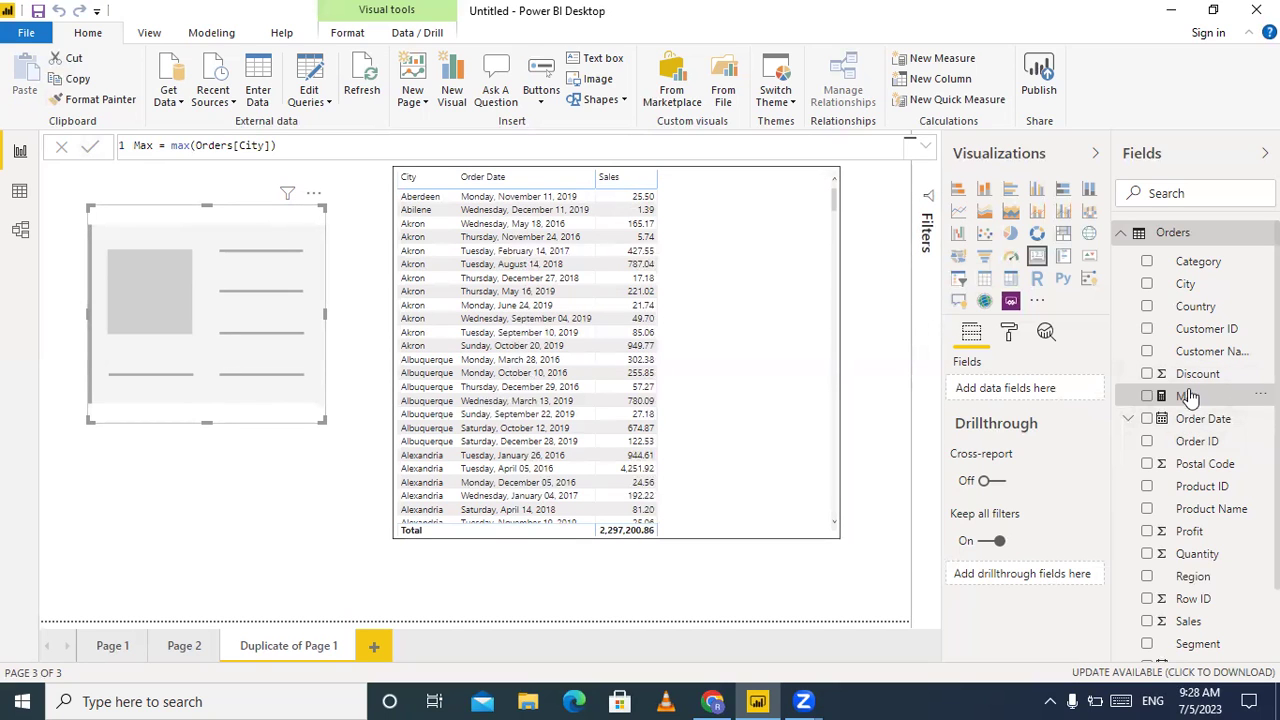
Display the Max measure in the card visual and place the cursor in its formula
drag(1188, 398, 1002, 394)
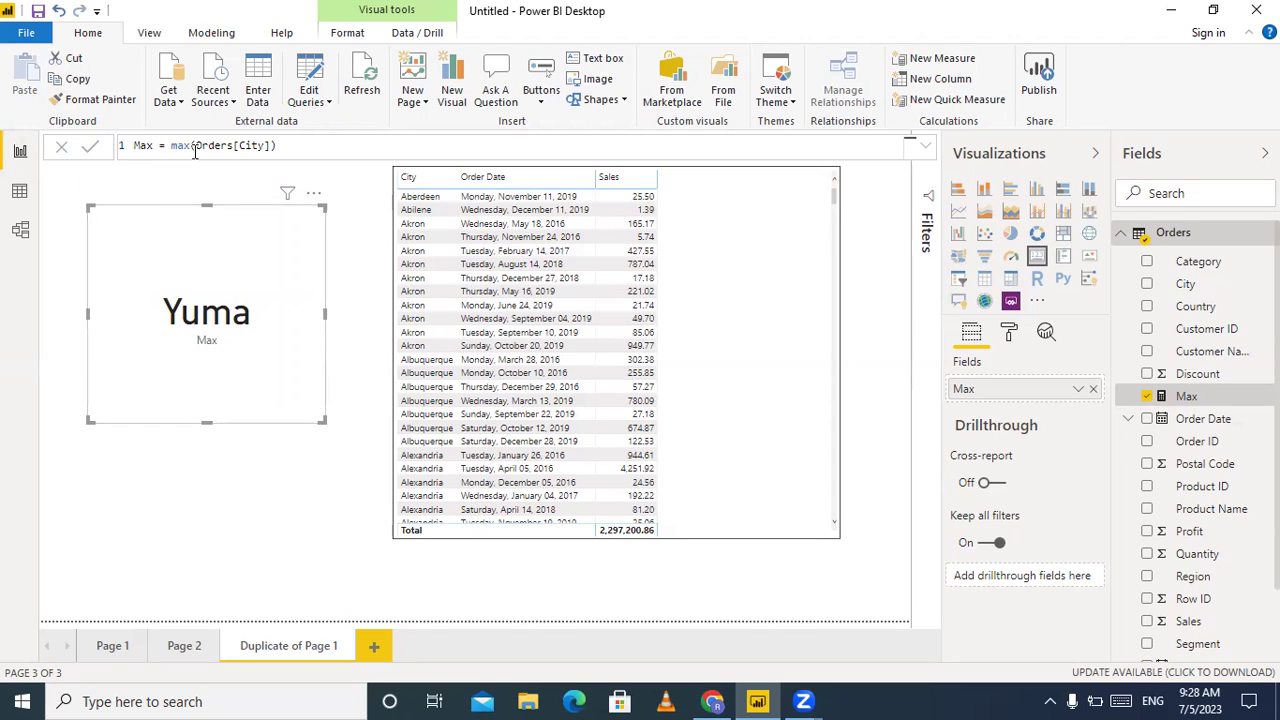
click(163, 149)
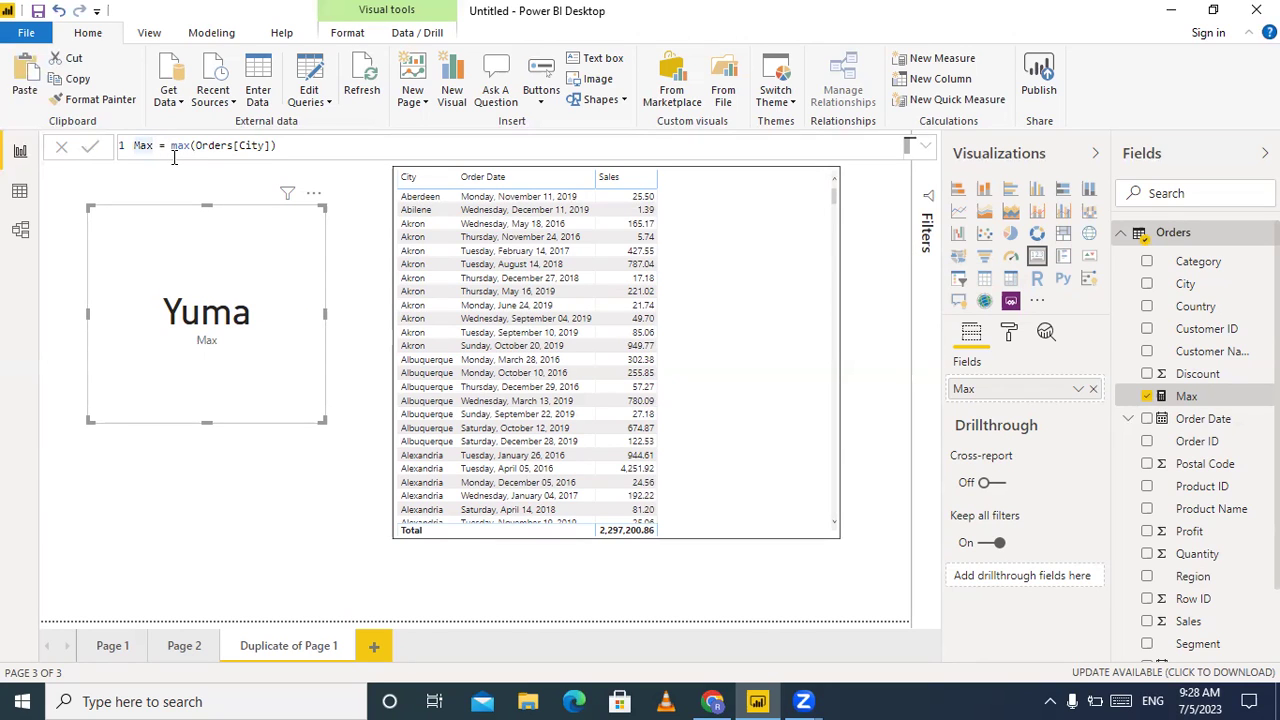
Change the Max measure's formula to max(Orders[Order Date]) and commit it
click(270, 147)
key(BackSpace)
key(BackSpace)
key(BackSpace)
key(BackSpace)
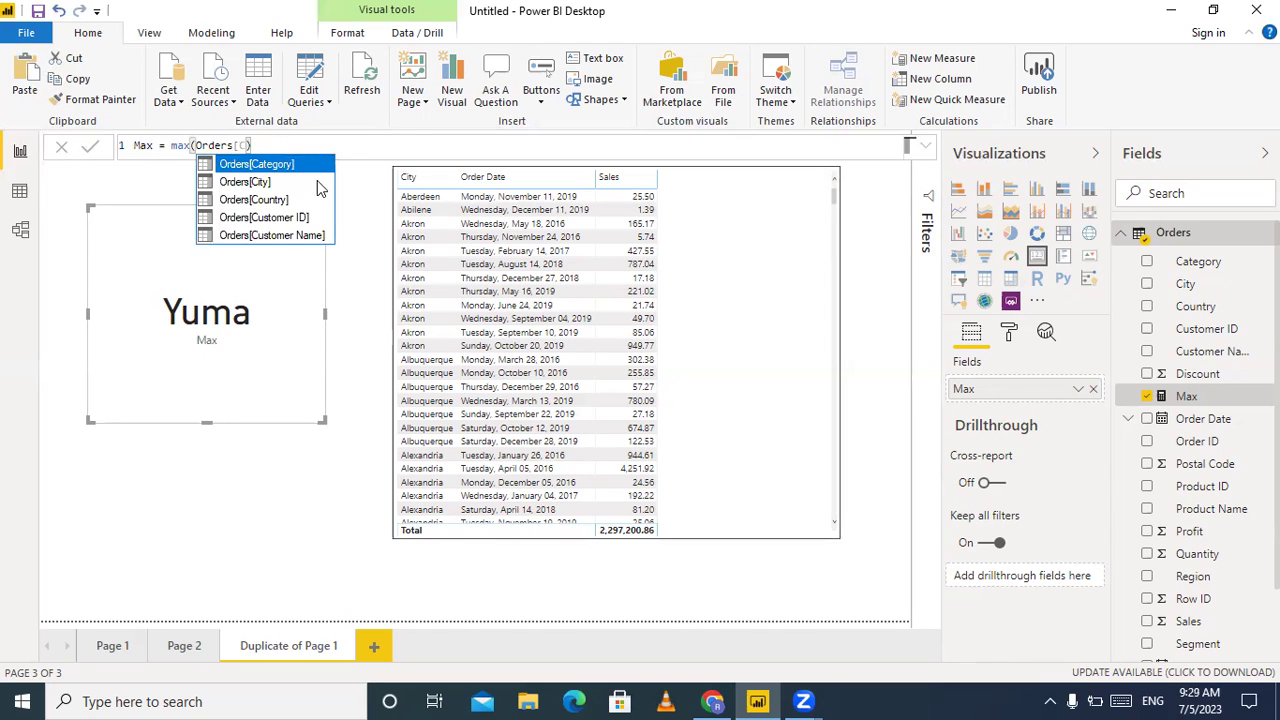
key(BackSpace)
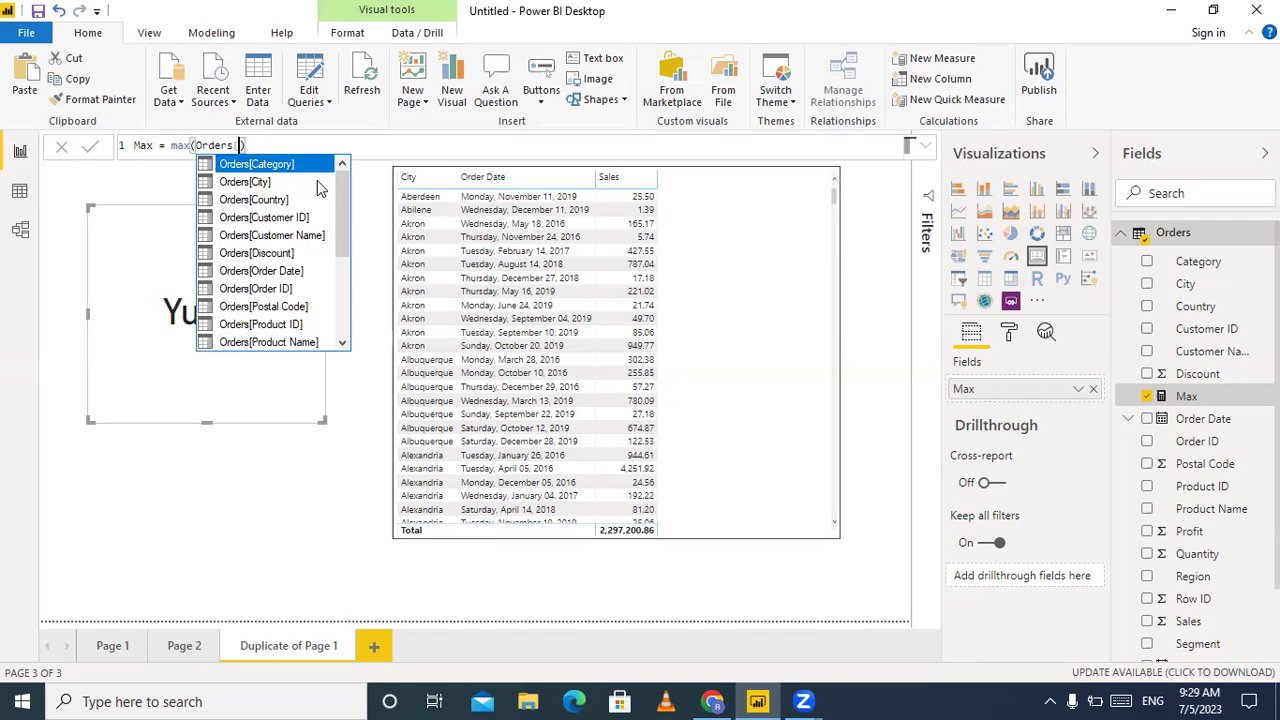
key(Down)
key(Down)
key(Down)
key(Down)
key(Down)
key(Down)
key(Tab)
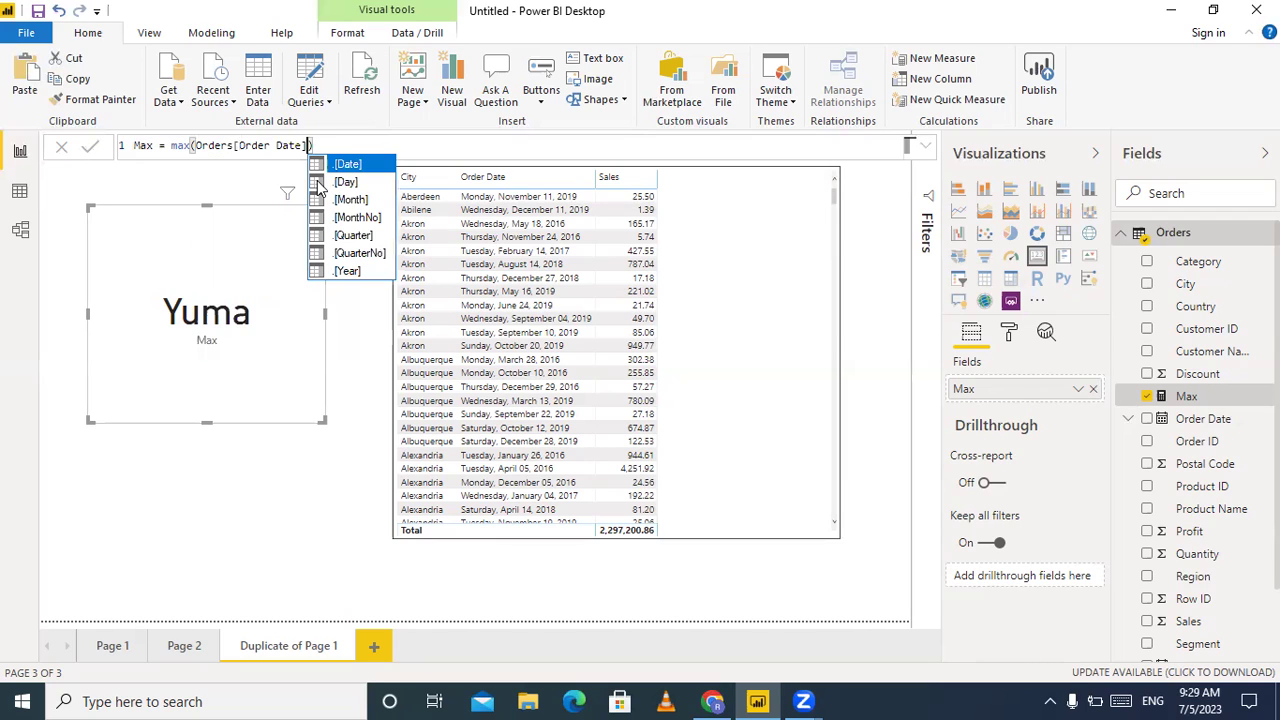
click(89, 149)
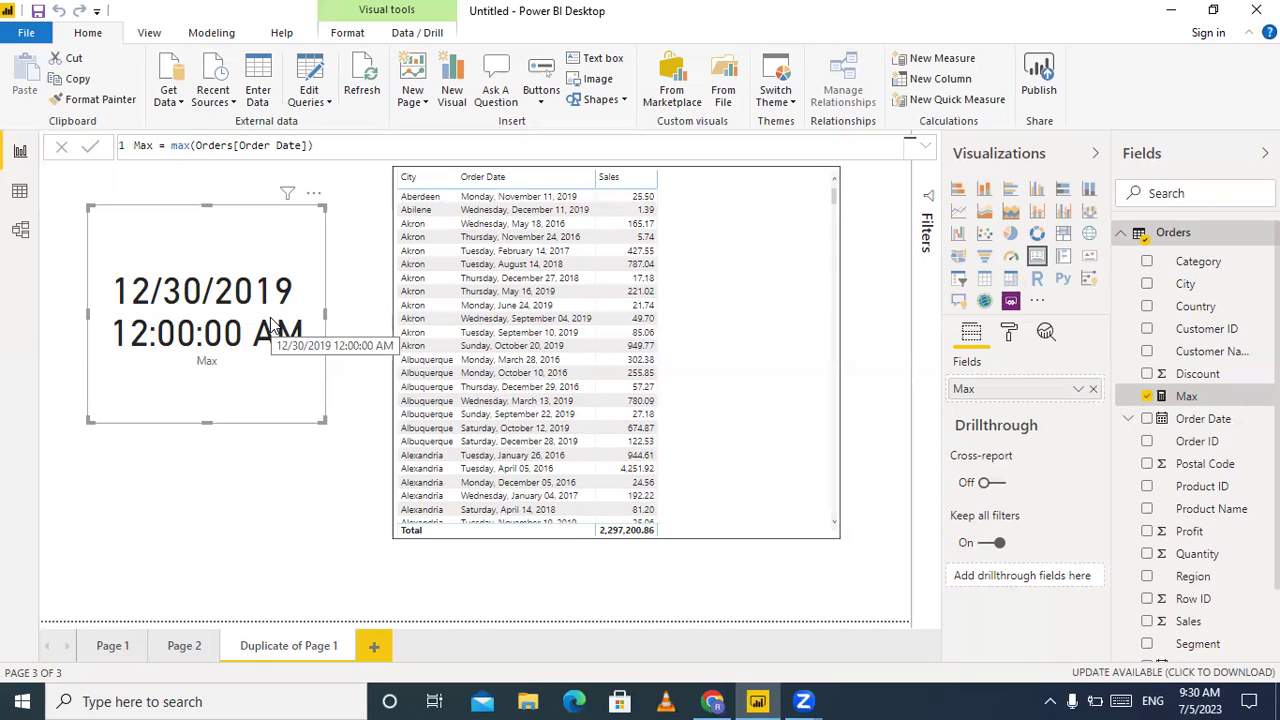
Change the Max measure's formula to max(Orders[Sales]) and commit it
click(308, 147)
key(BackSpace)
key(BackSpace)
key(BackSpace)
key(BackSpace)
key(BackSpace)
key(BackSpace)
key(BackSpace)
key(BackSpace)
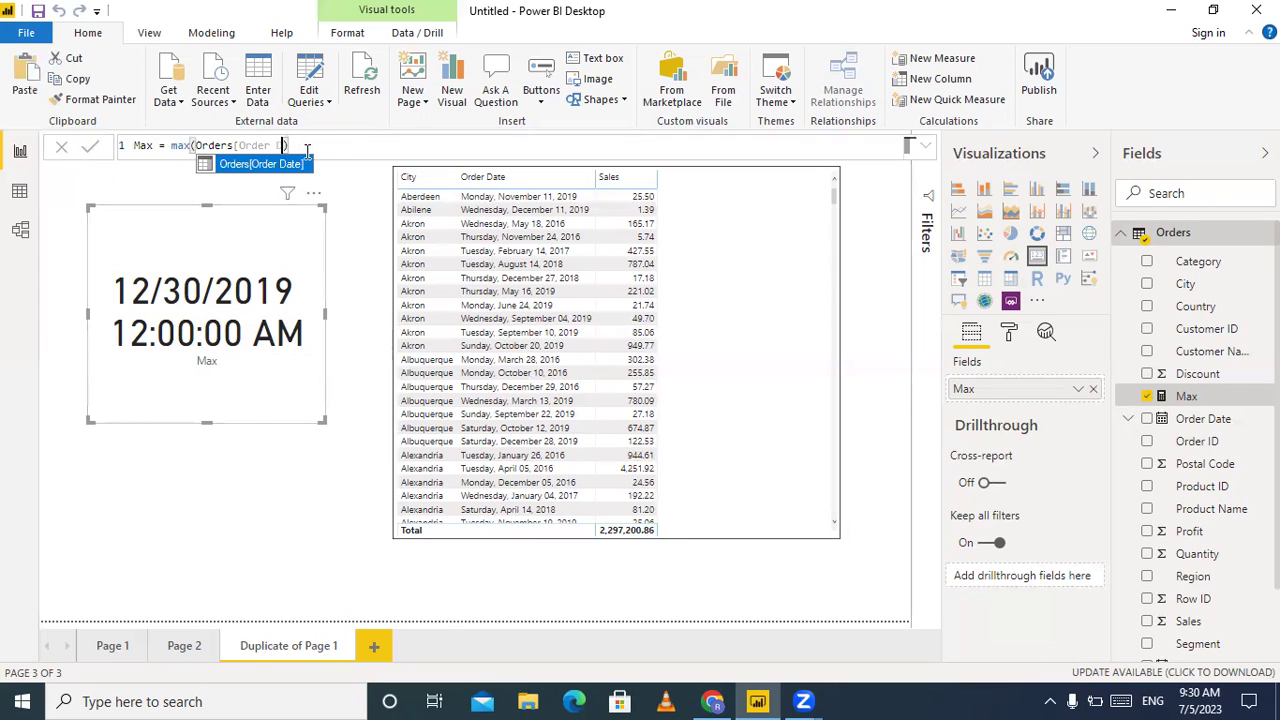
key(BackSpace)
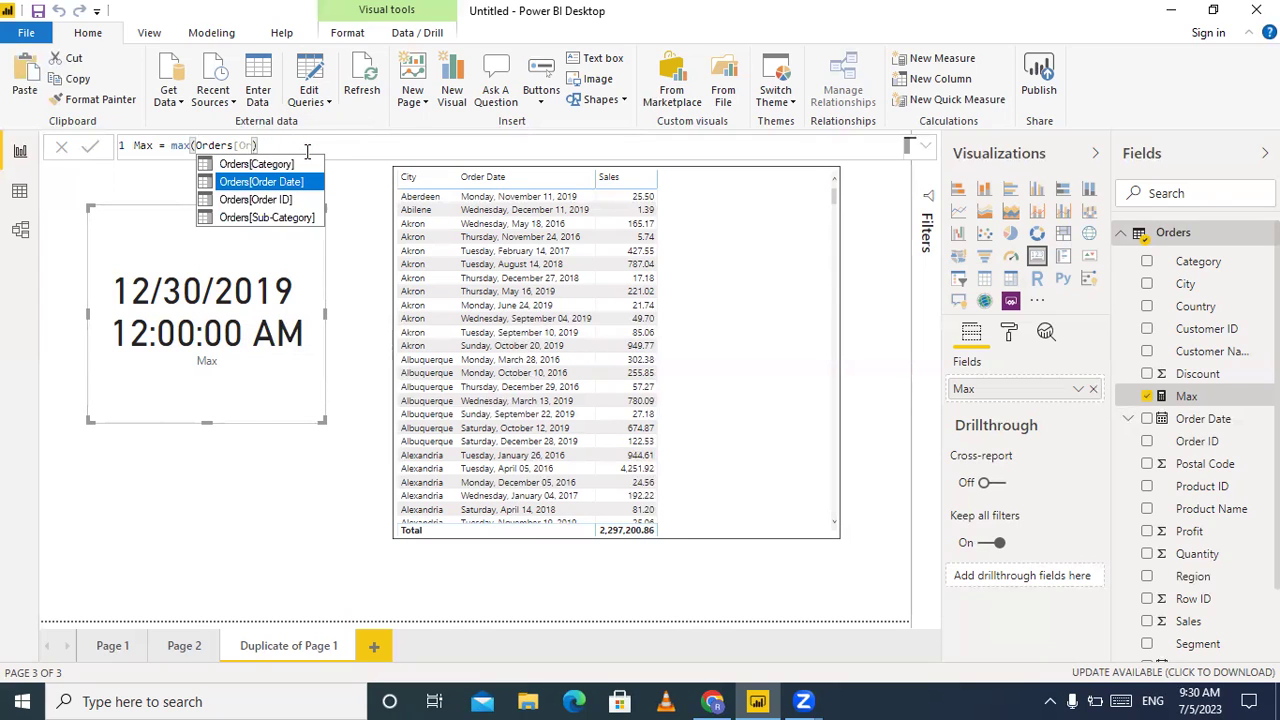
key(BackSpace)
key(BackSpace)
text(S)
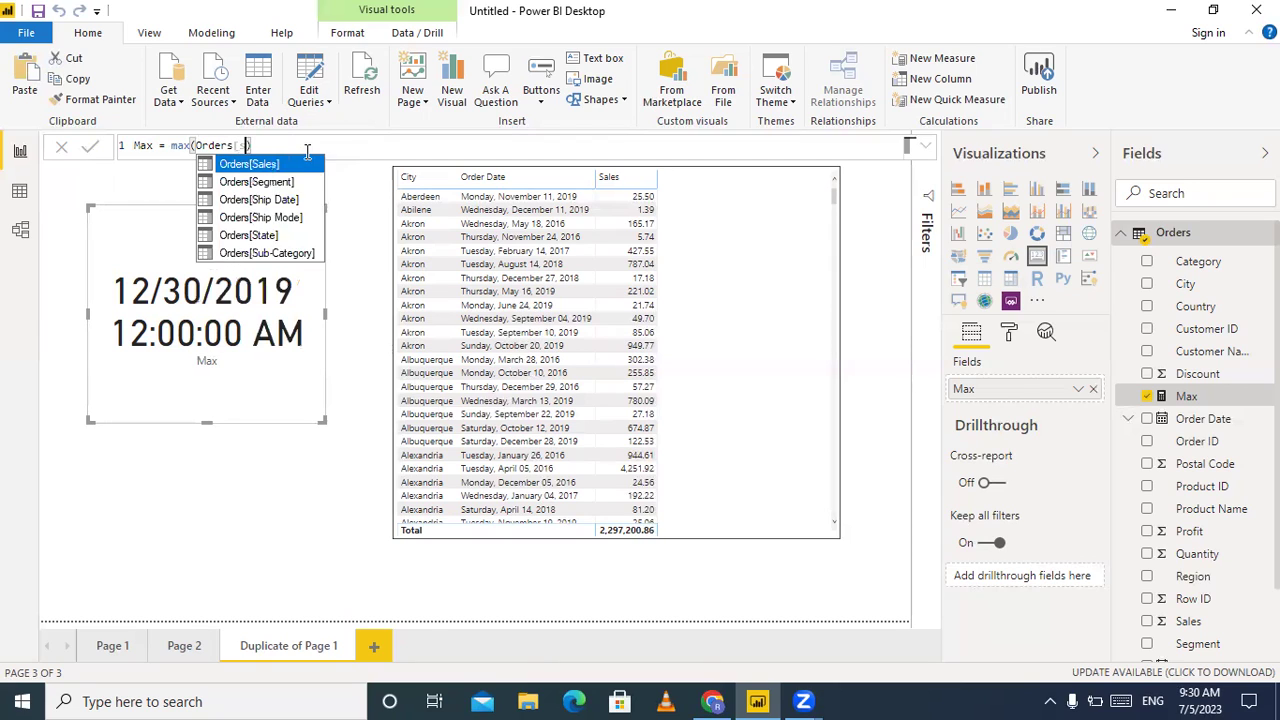
text(a)
key(Tab)
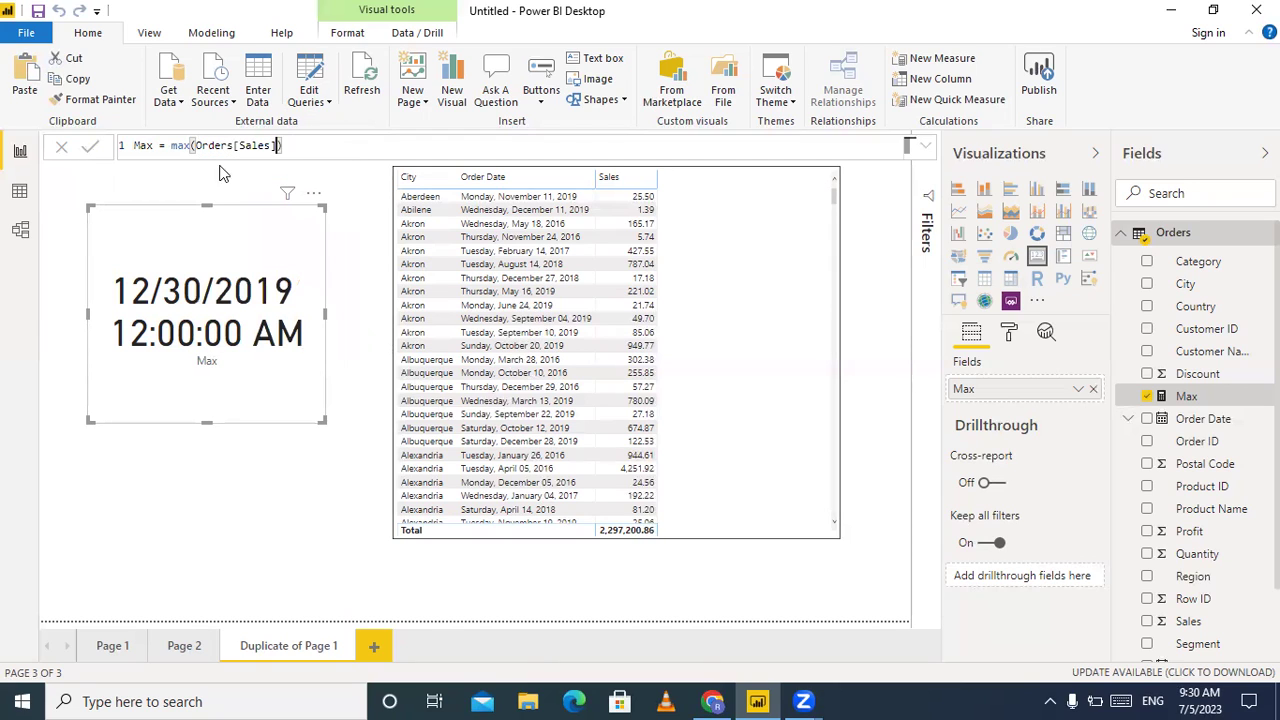
click(90, 146)
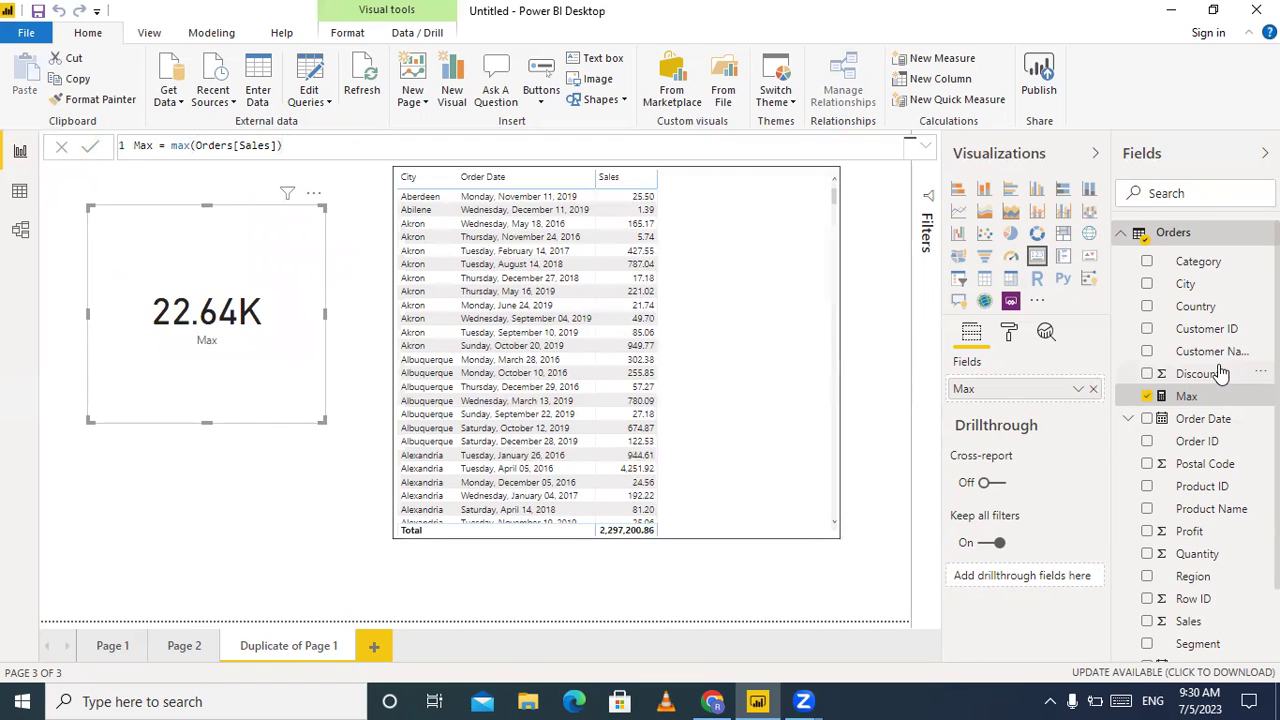
Collapse the Orders table's field list
scroll(1245, 396, down, 2)
scroll(1243, 394, up, 2)
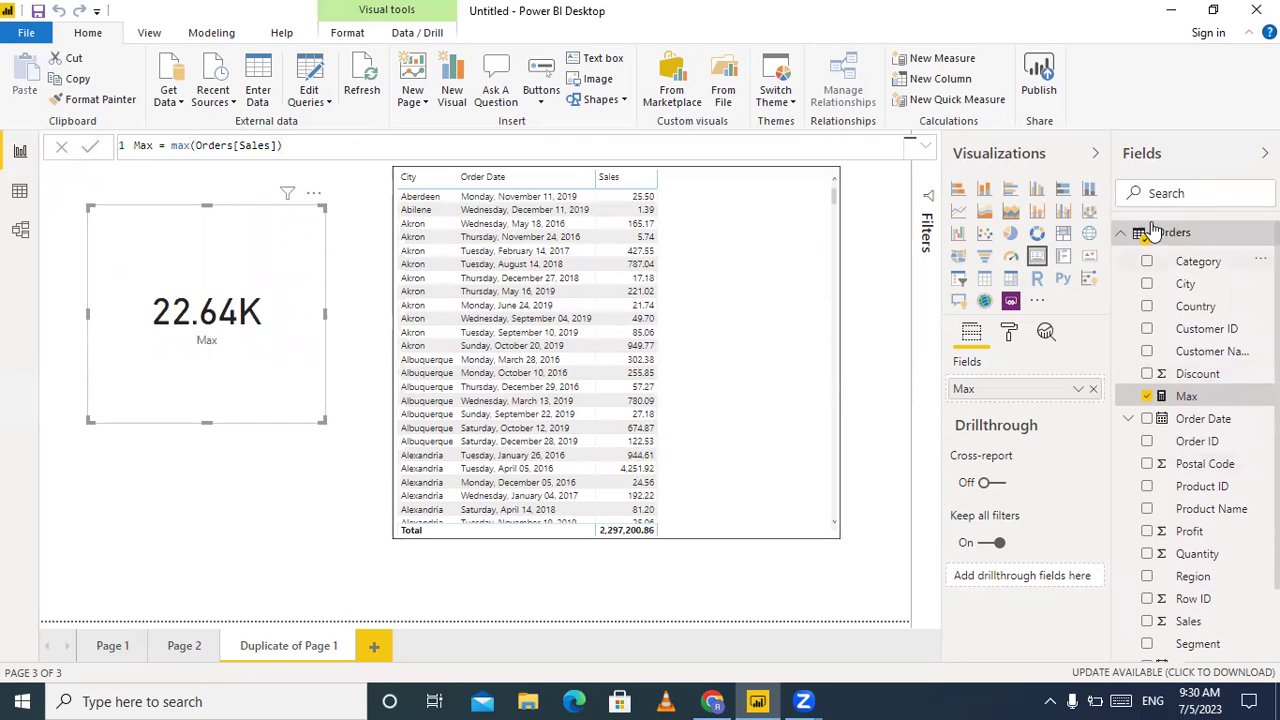
click(1121, 232)
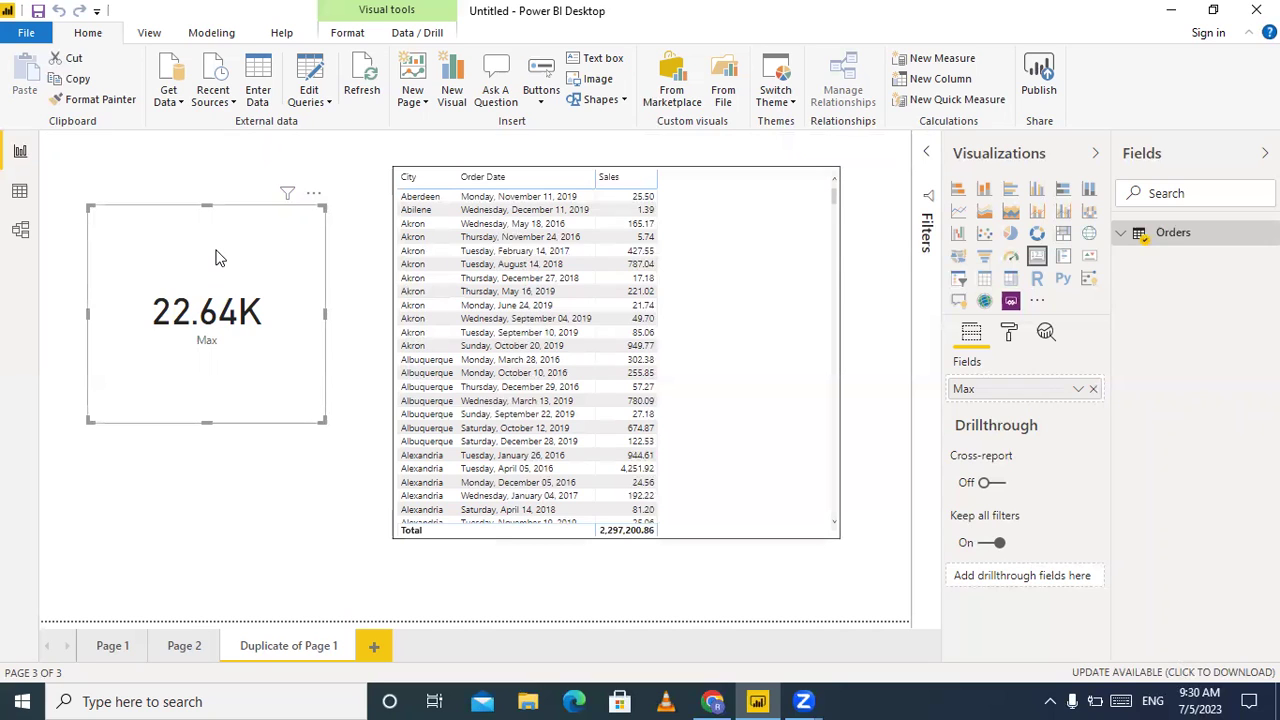
Load Sheet1 of the Excel workbook exceldatas from the class data folder on the Desktop into the report
click(180, 103)
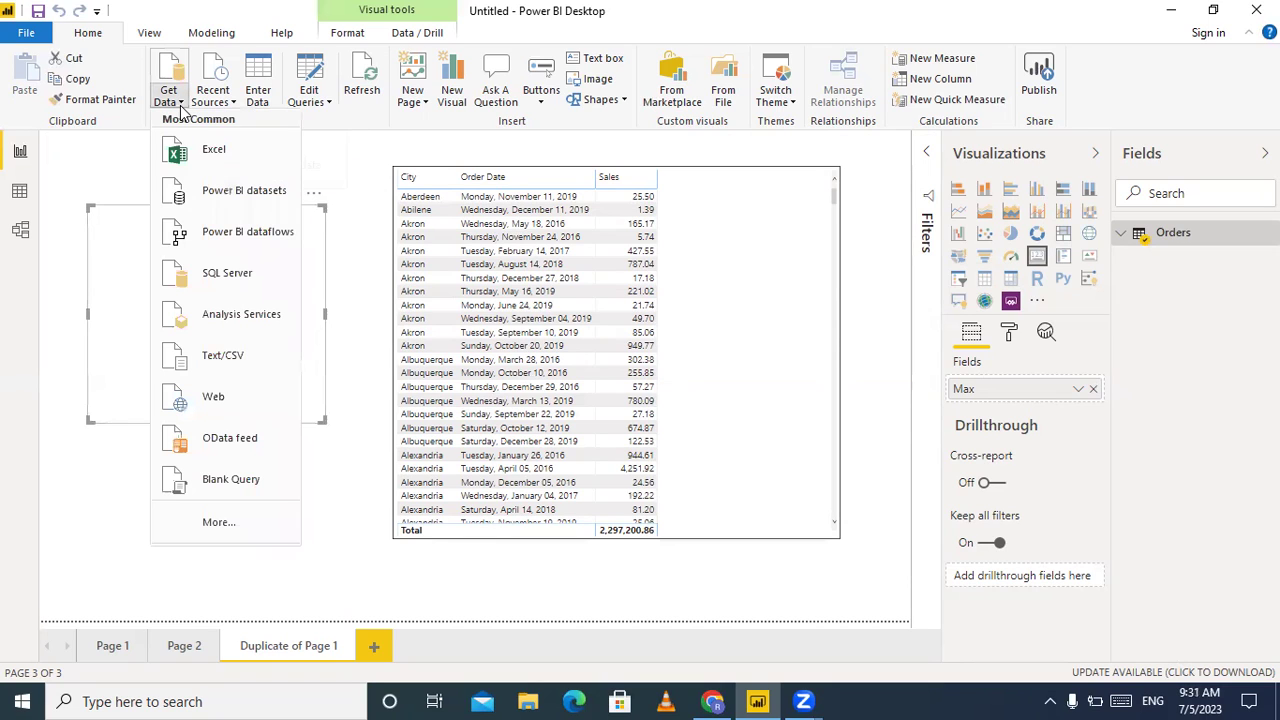
click(218, 156)
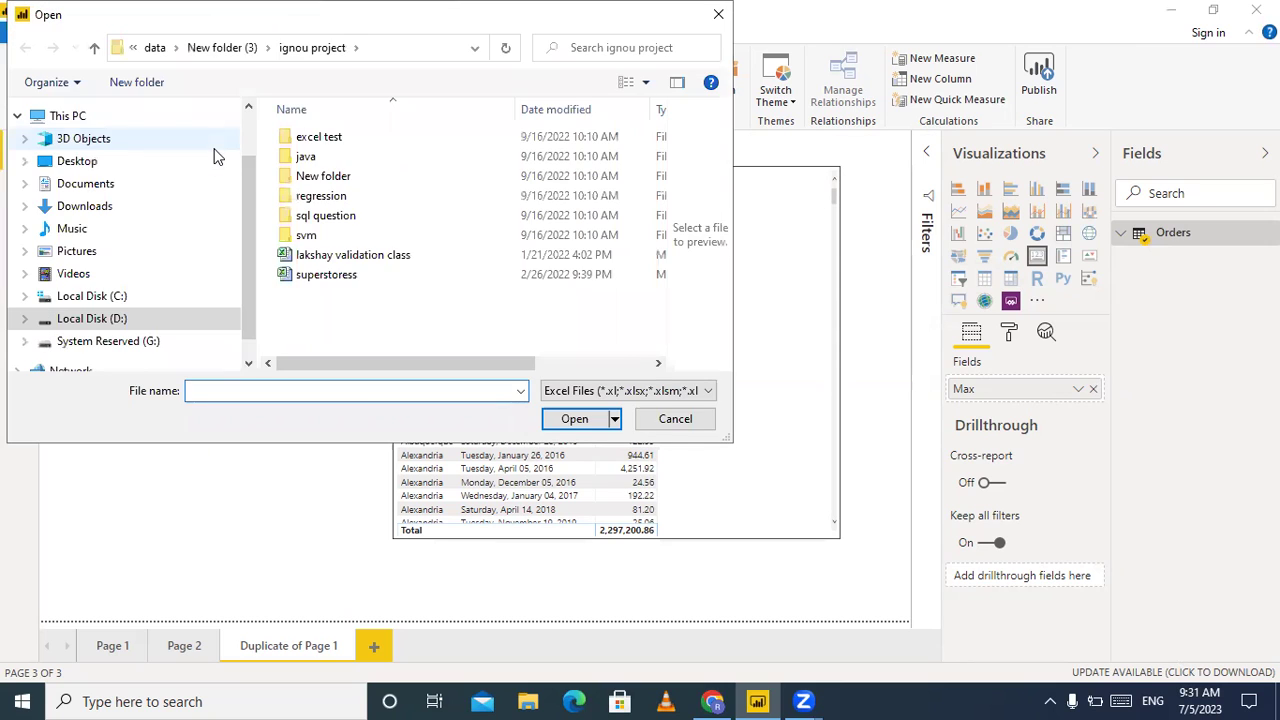
click(72, 164)
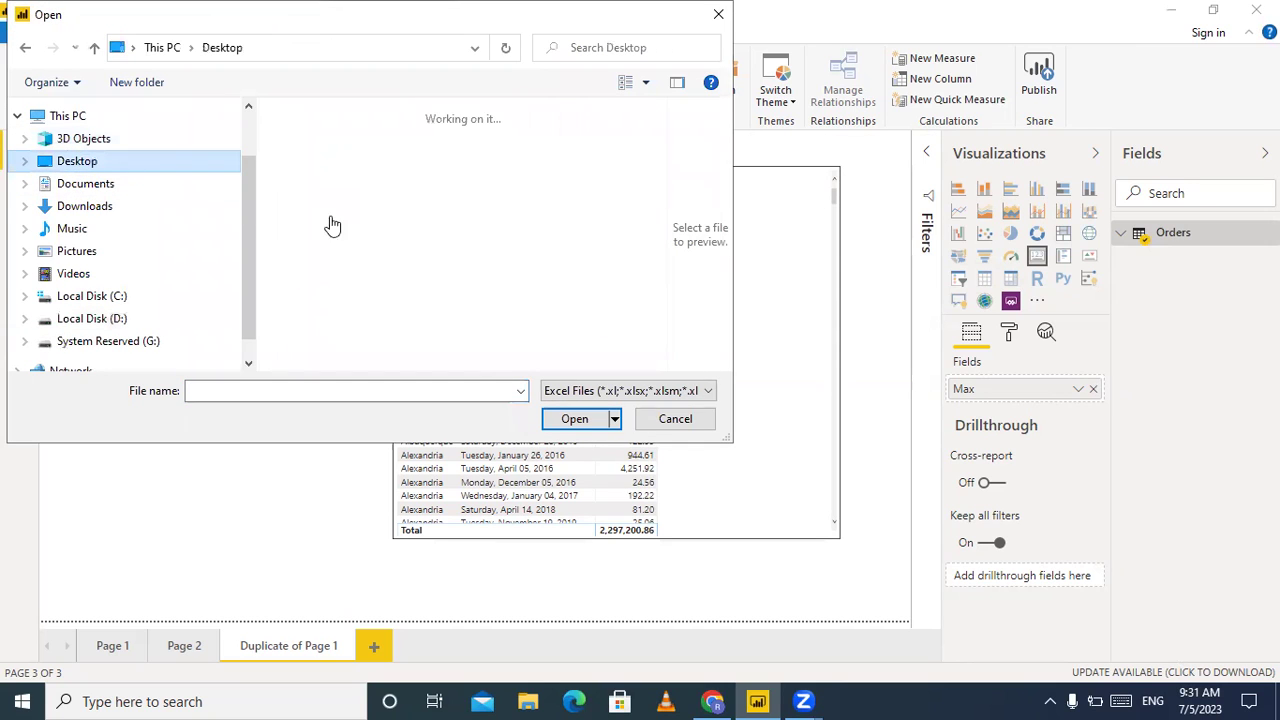
click(354, 118)
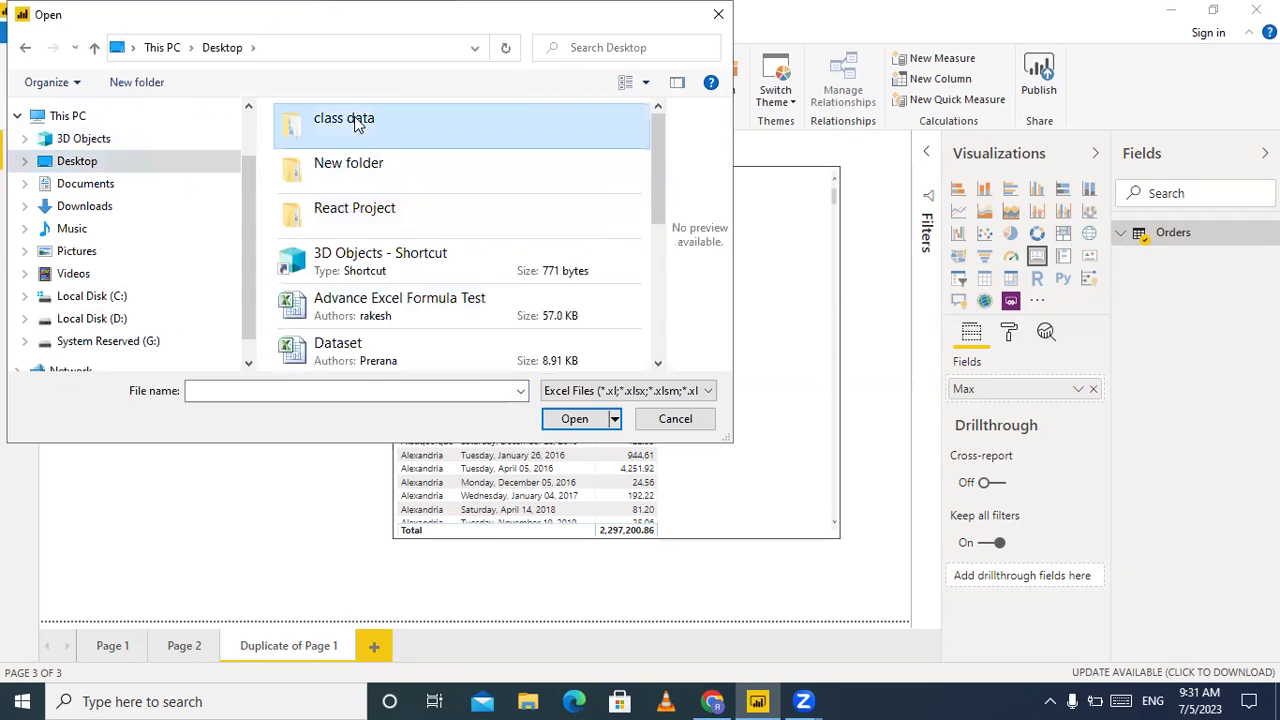
double_click(354, 117)
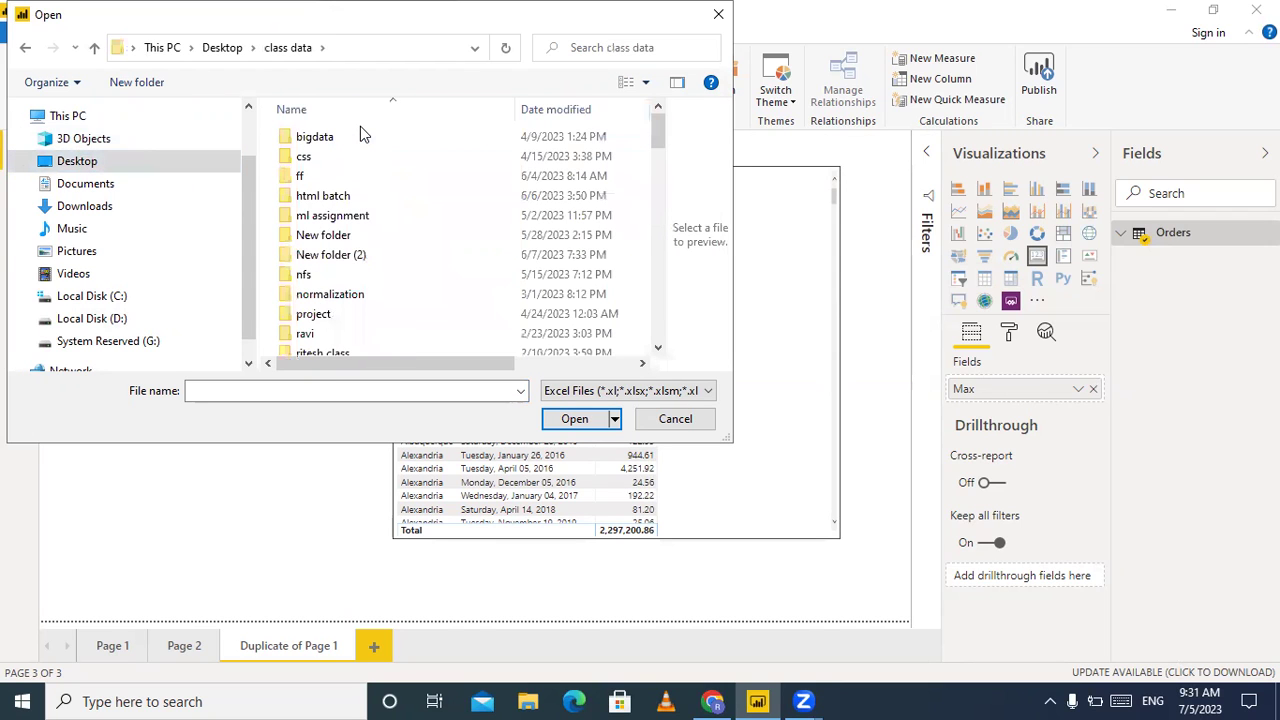
scroll(446, 255, down, 4)
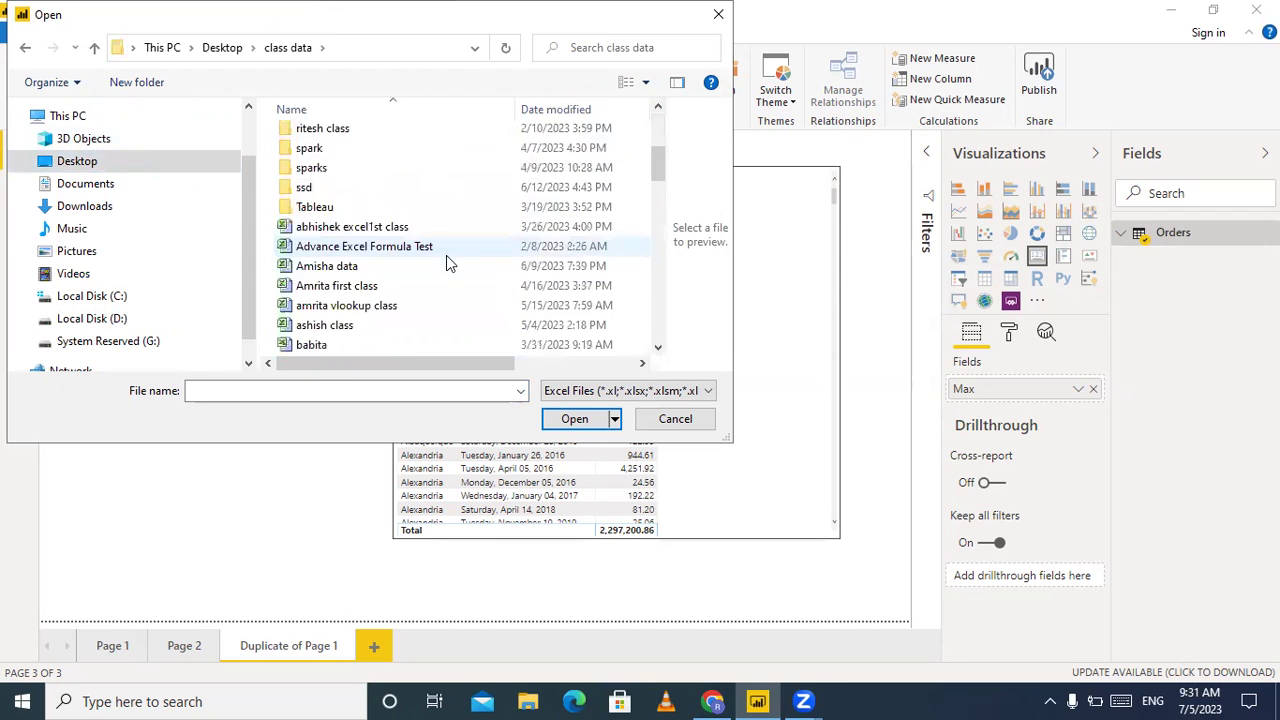
scroll(446, 255, down, 4)
scroll(446, 255, down, 4)
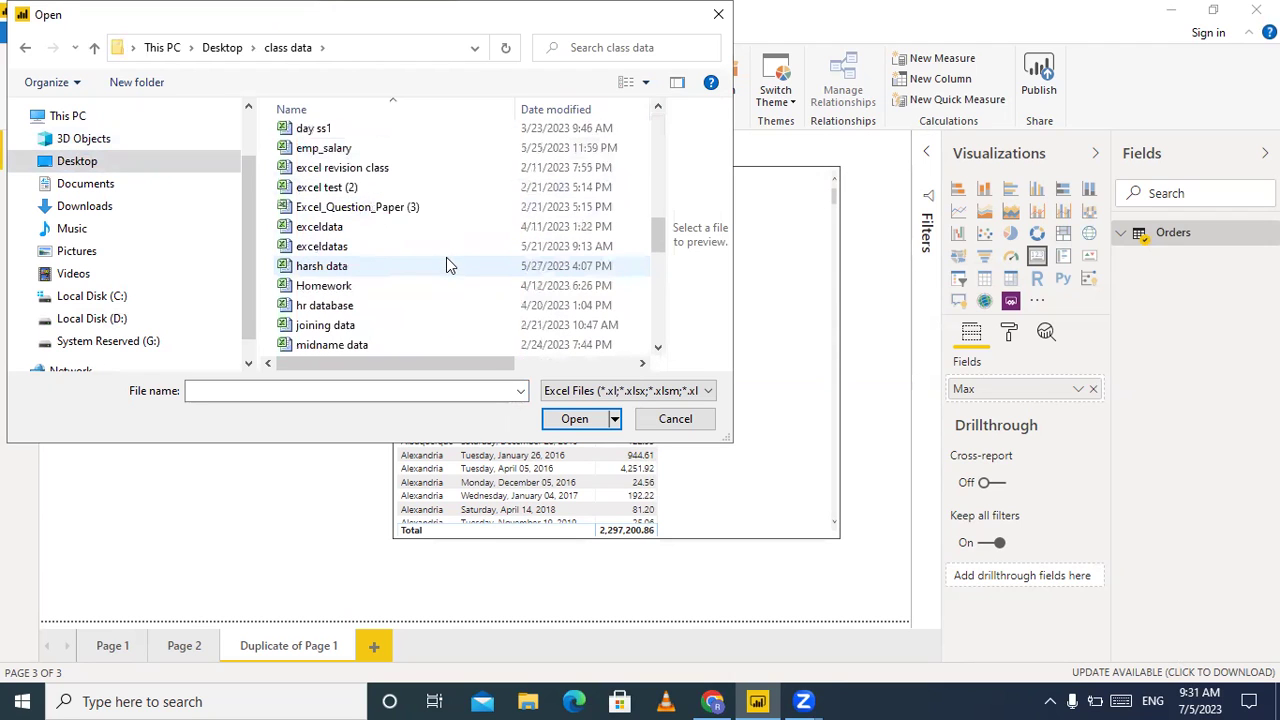
click(330, 247)
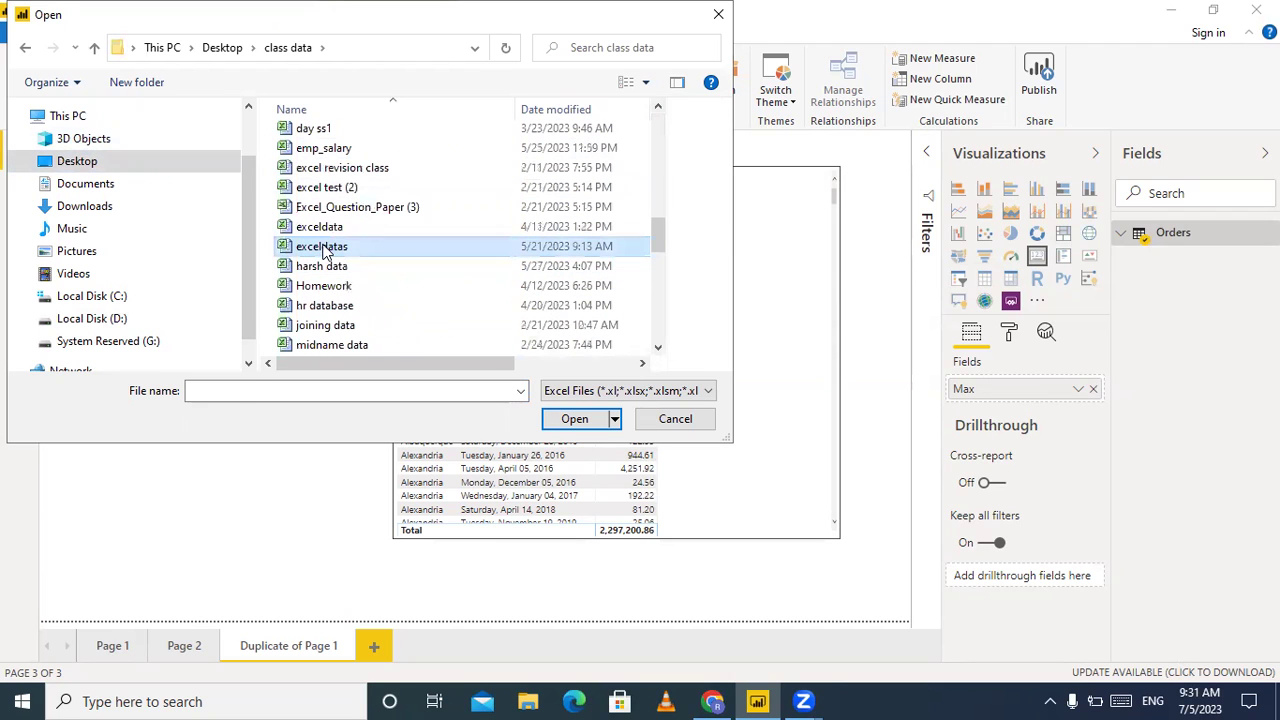
click(581, 418)
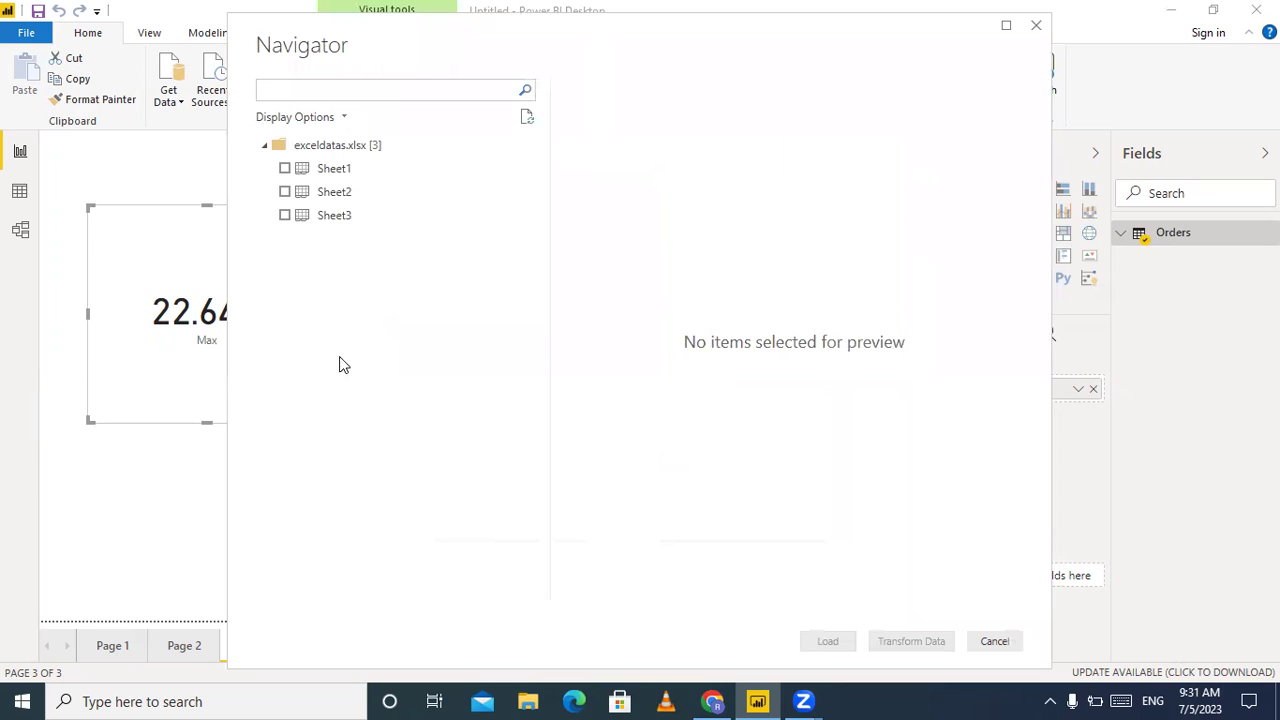
click(285, 169)
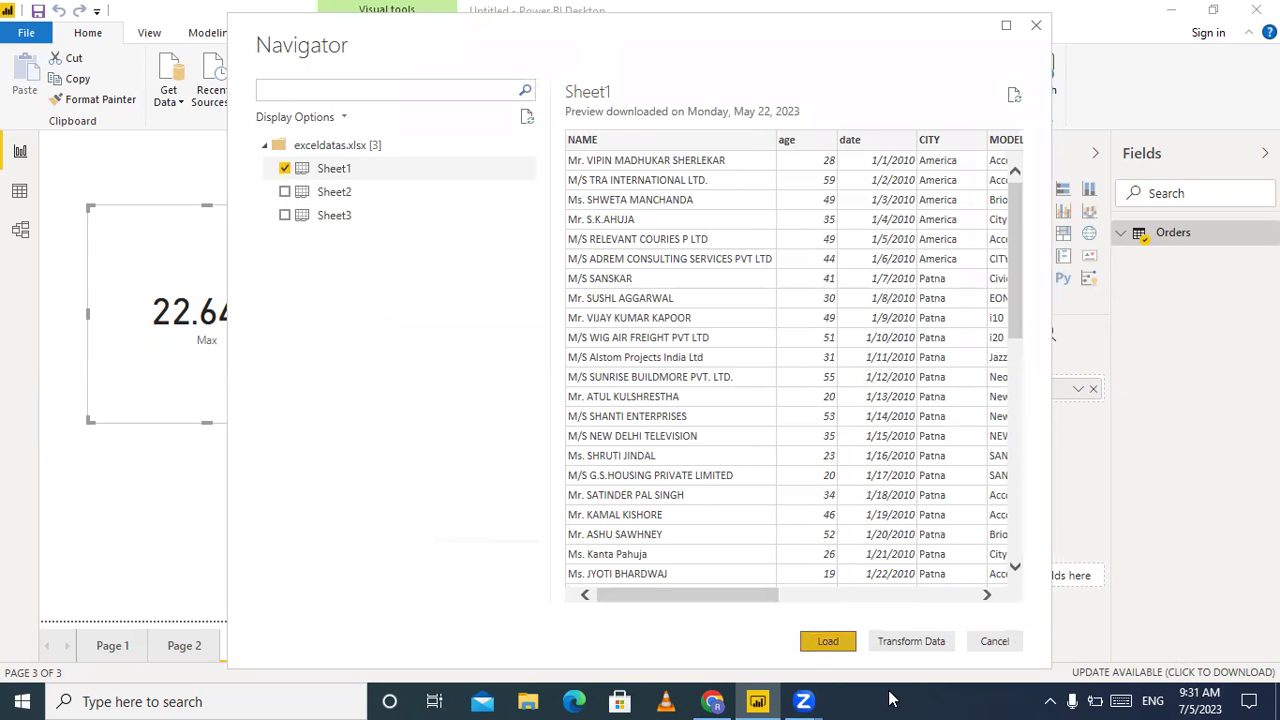
key(Return)
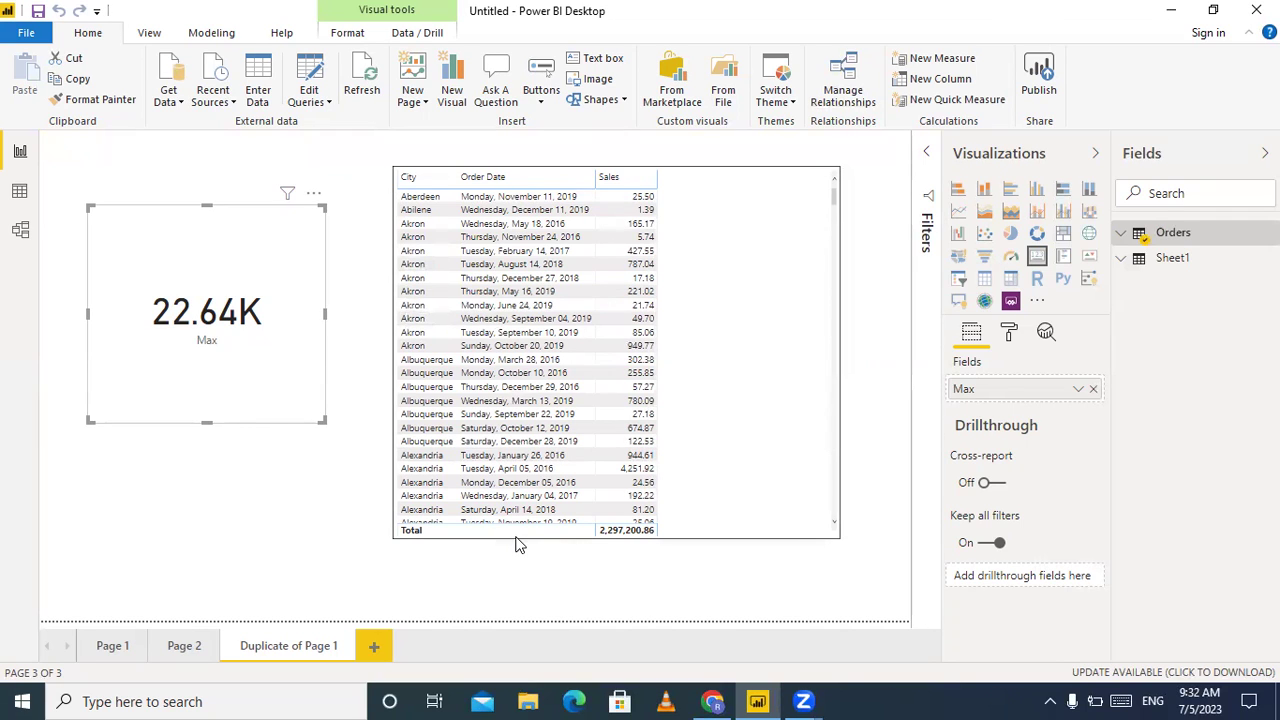
Add a new report page and insert a table visual, moved and enlarged to fill most of the page with free space on its left
key(ctrl+m)
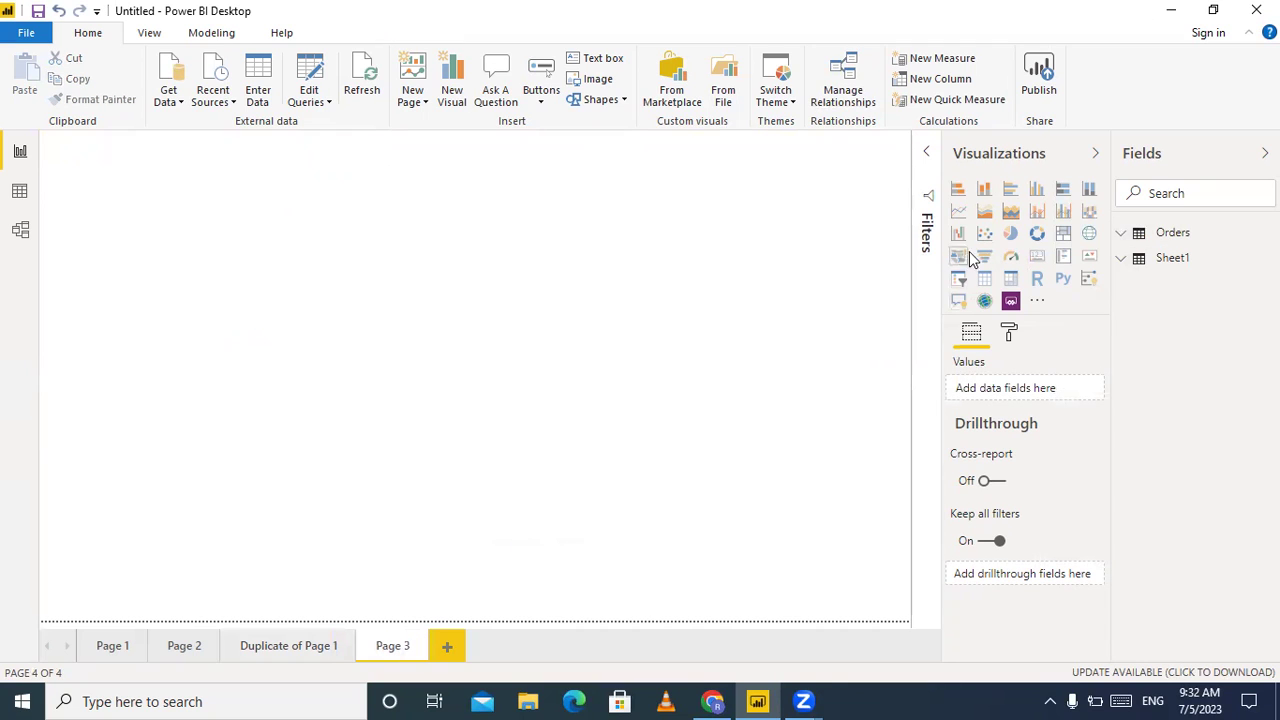
click(984, 280)
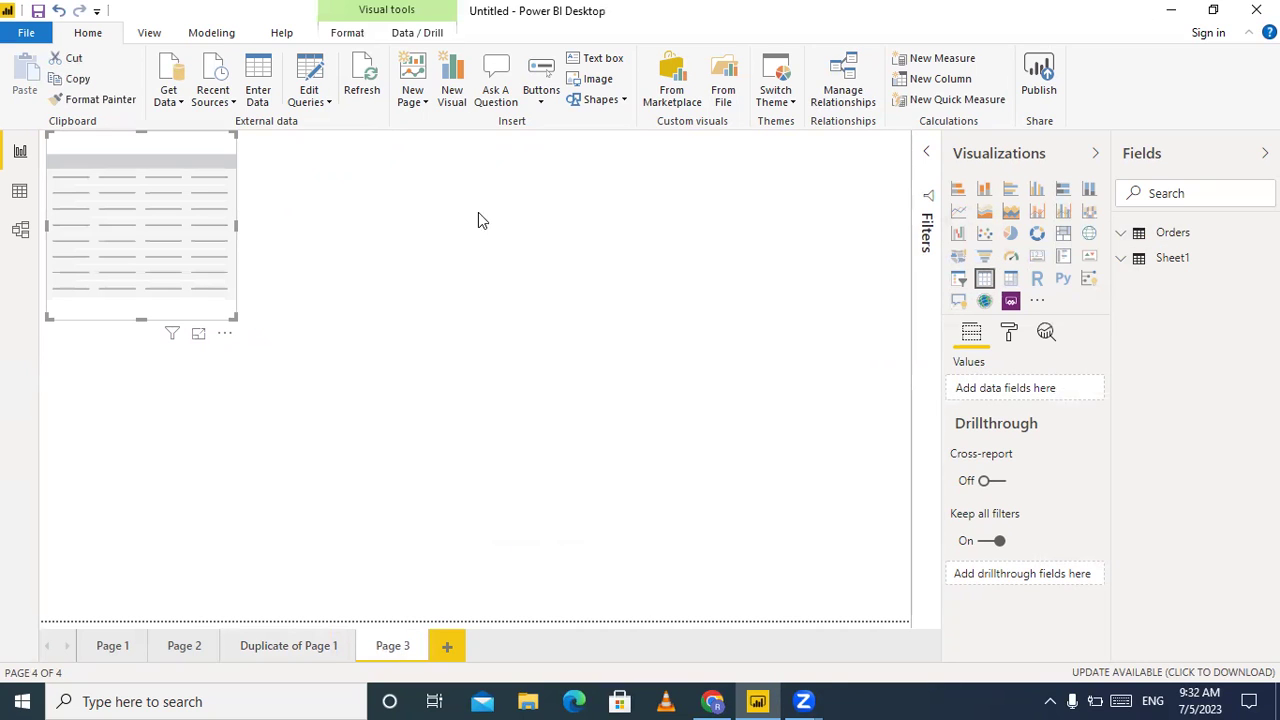
drag(178, 150, 692, 235)
drag(656, 400, 649, 590)
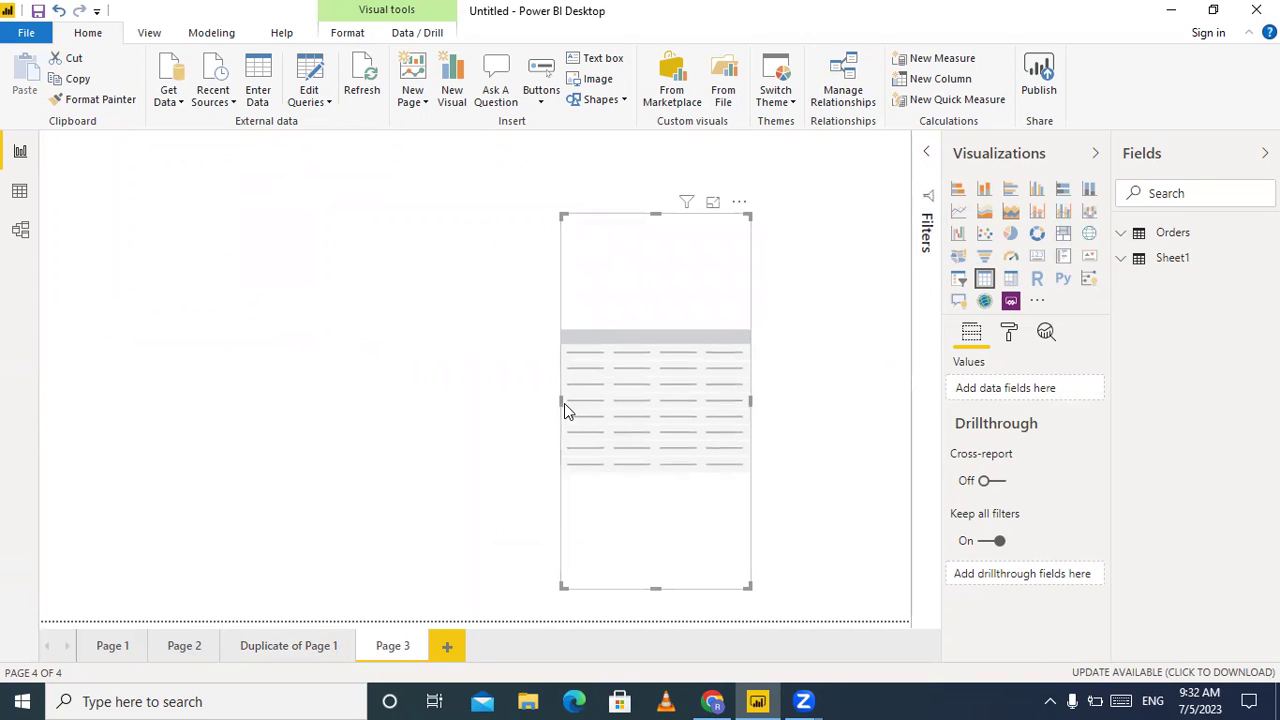
drag(559, 401, 332, 383)
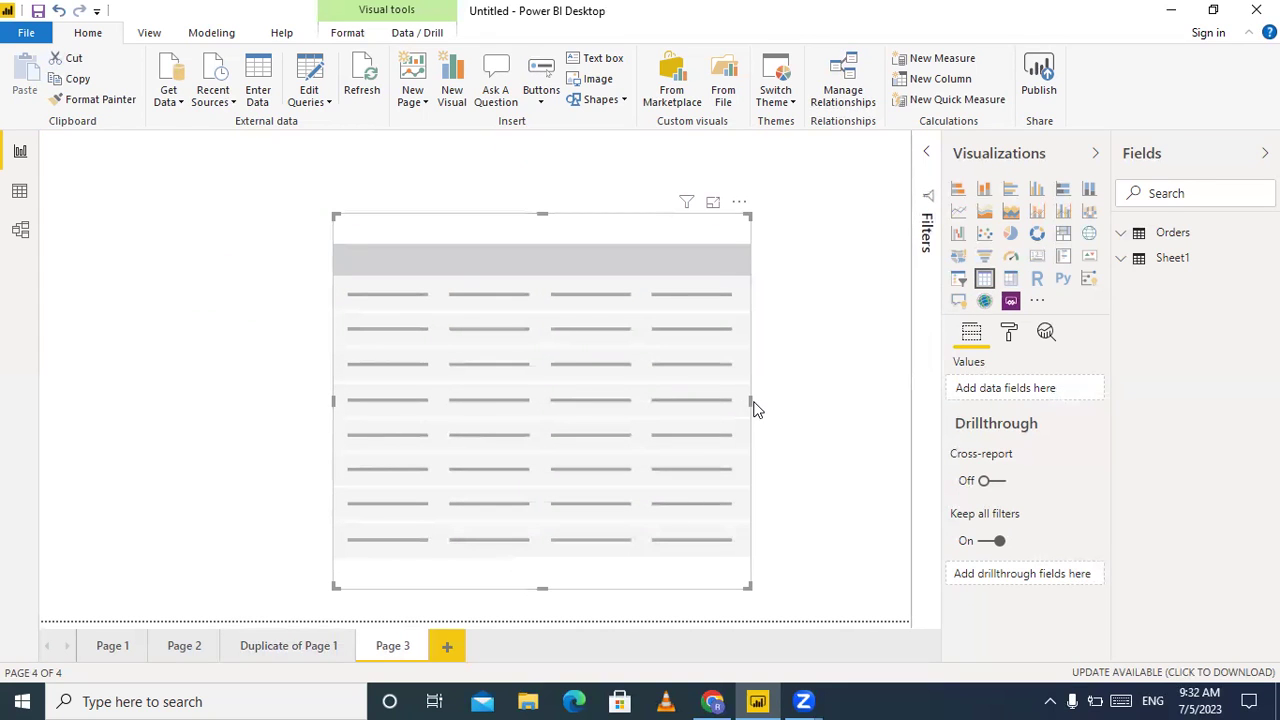
drag(751, 400, 891, 434)
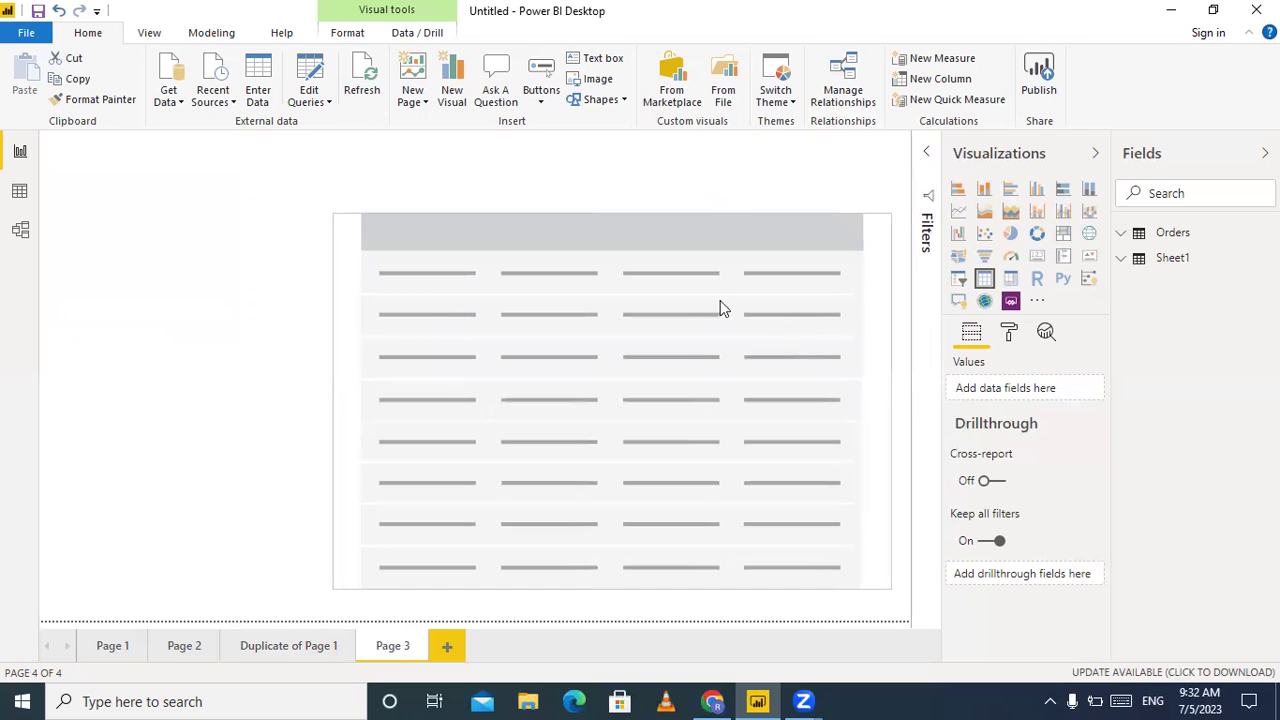
drag(613, 217, 622, 161)
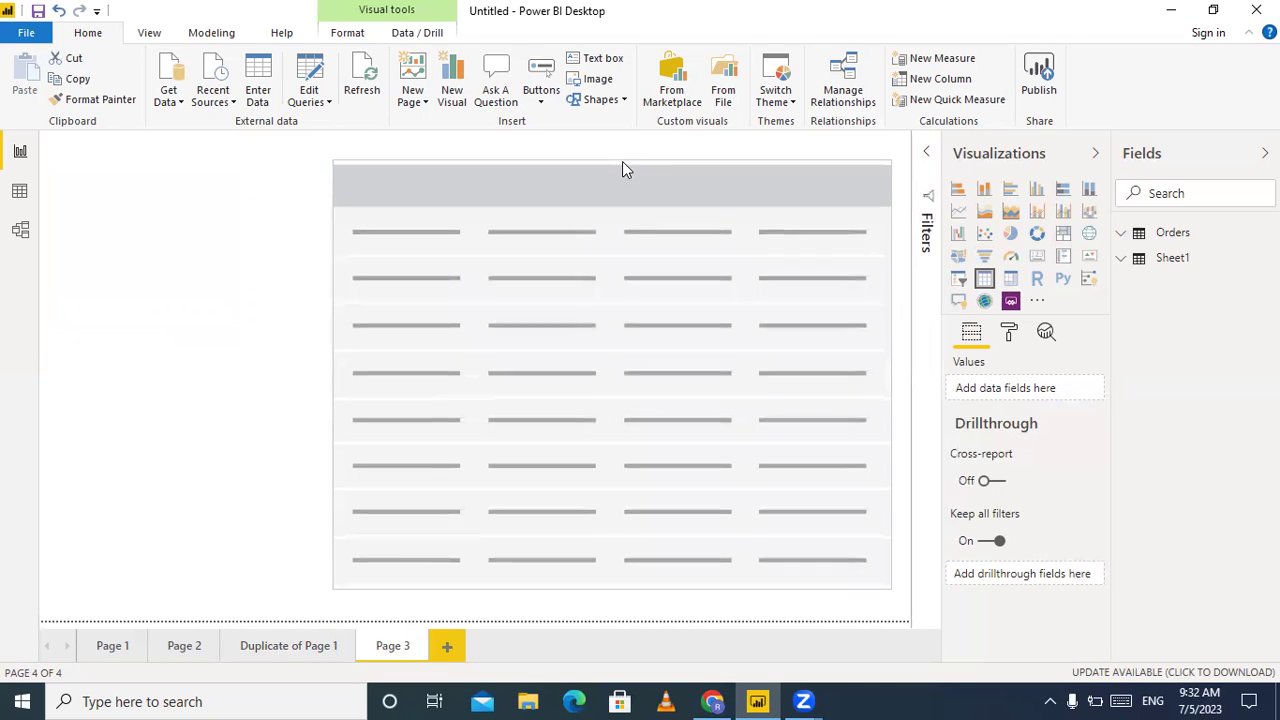
Add the CITY and date fields of Sheet1 to the empty table visual
click(1121, 258)
drag(1208, 316, 1046, 391)
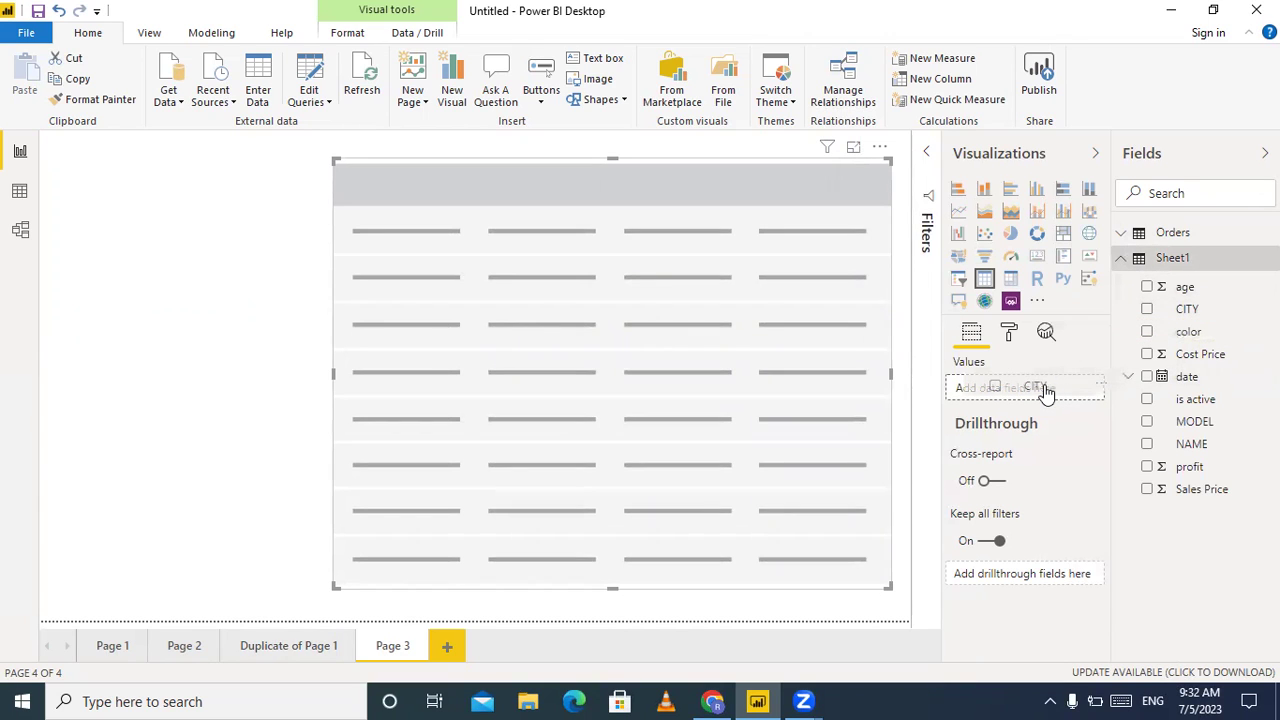
drag(1192, 385, 1031, 415)
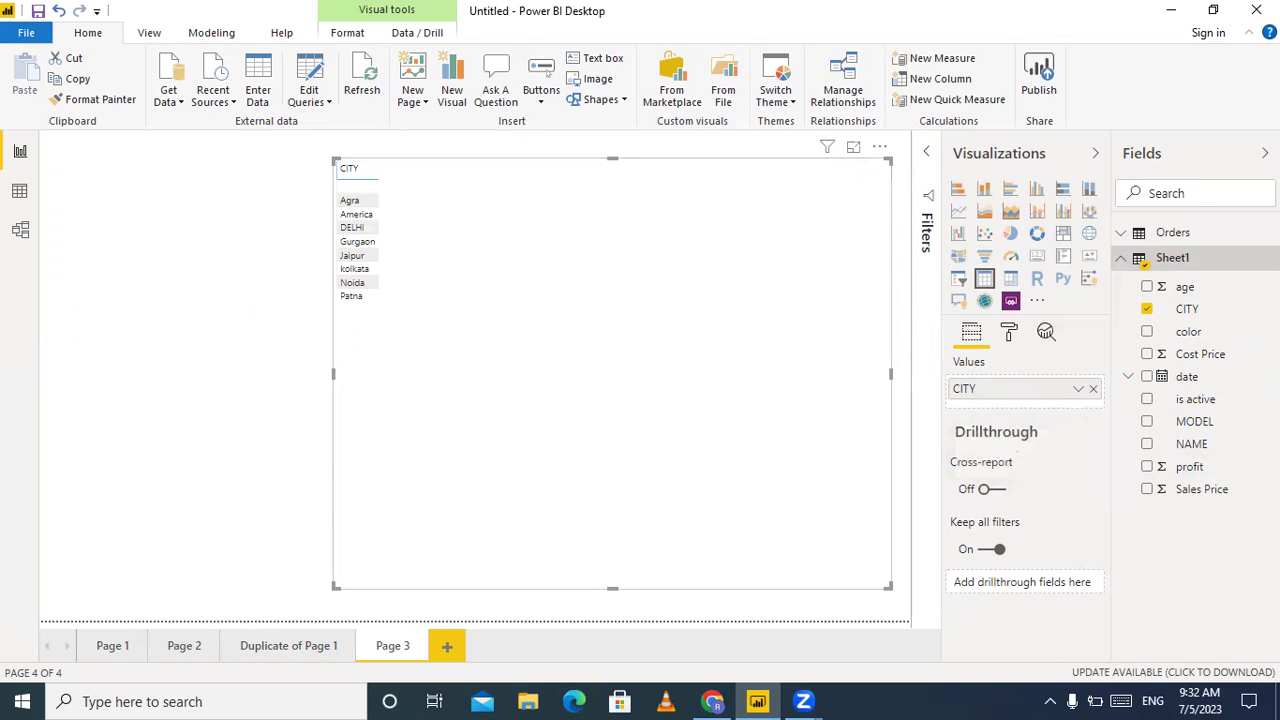
drag(1180, 383, 1020, 403)
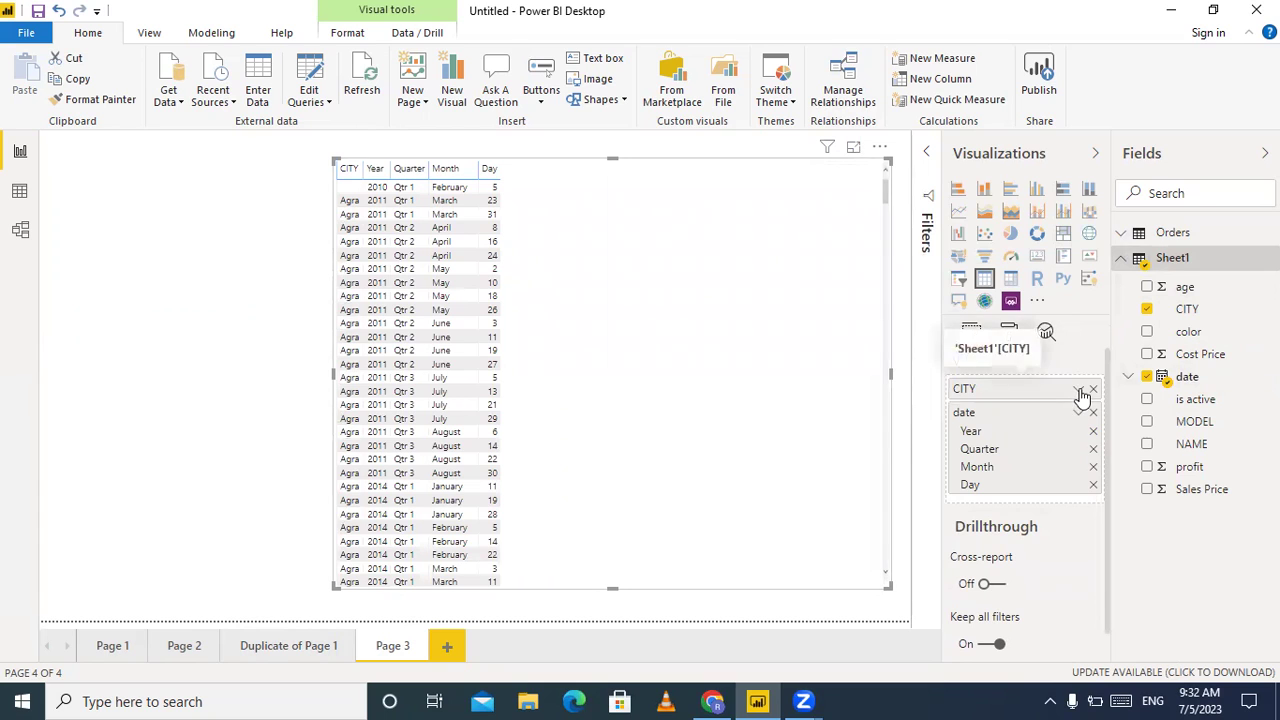
Show the table's date field as plain dates instead of a date hierarchy, and add the profit field as a third column
click(1078, 392)
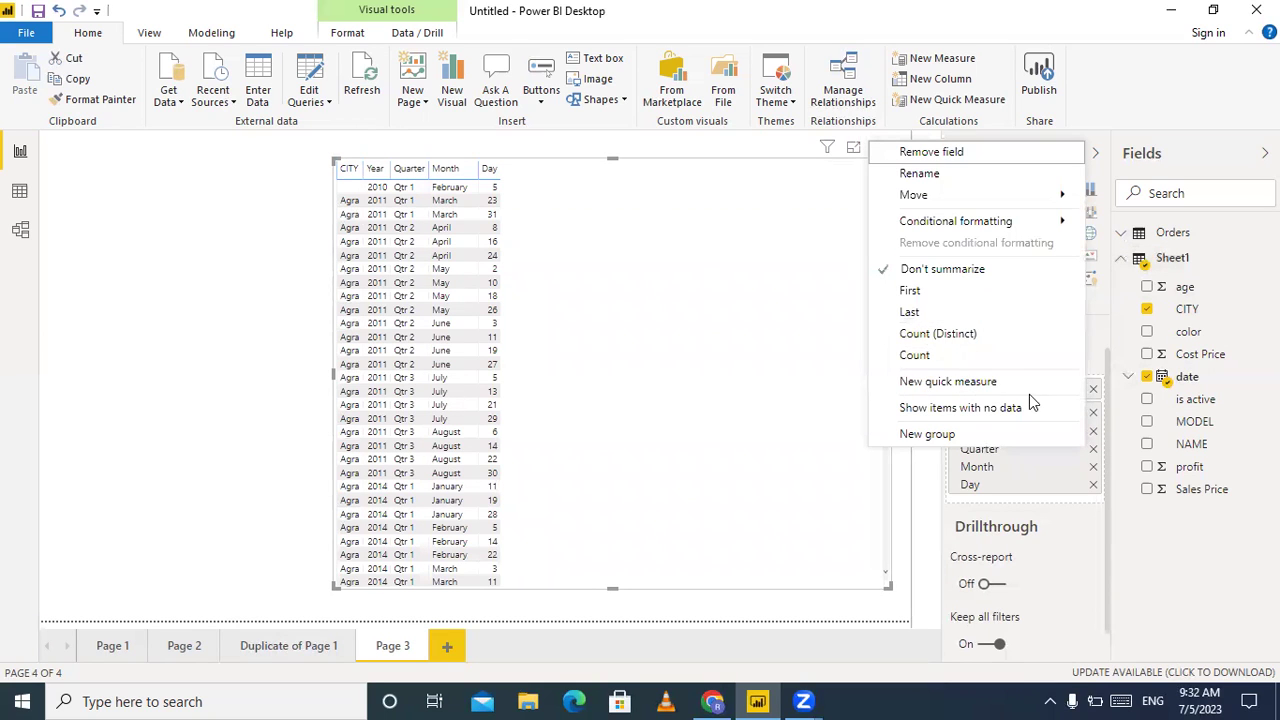
click(1073, 527)
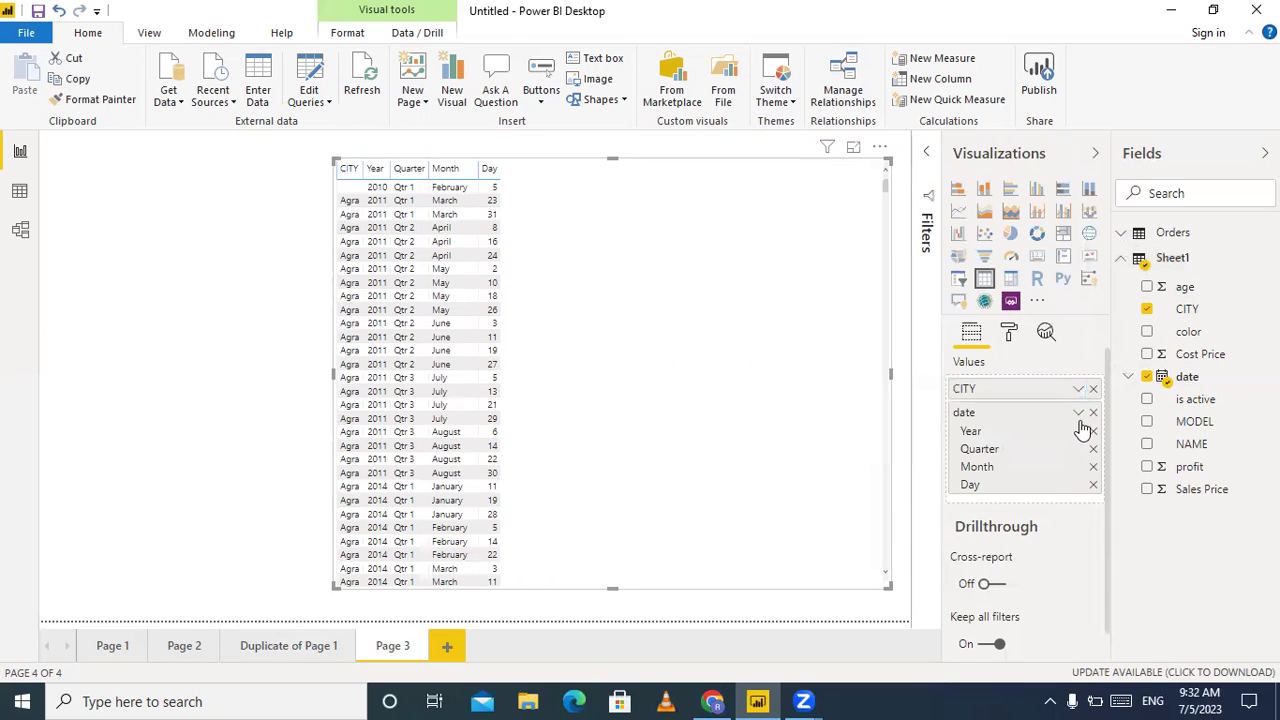
click(1078, 412)
click(1095, 534)
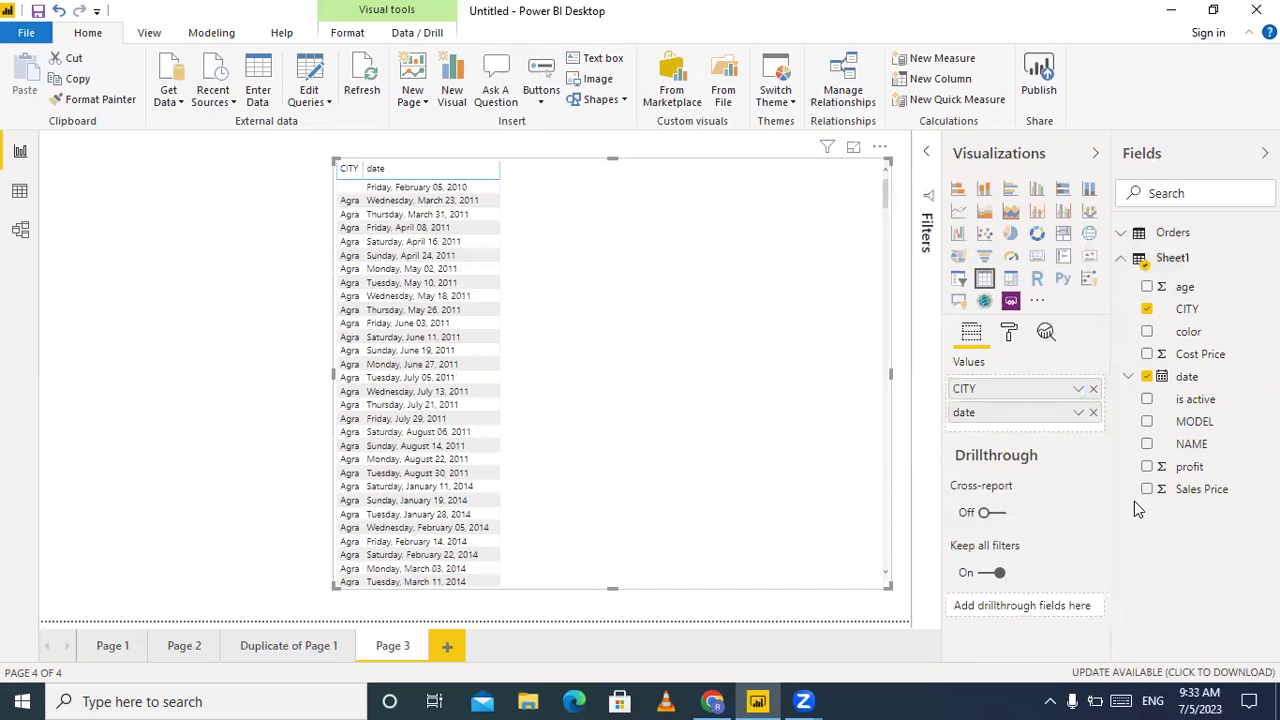
drag(1190, 466, 1027, 432)
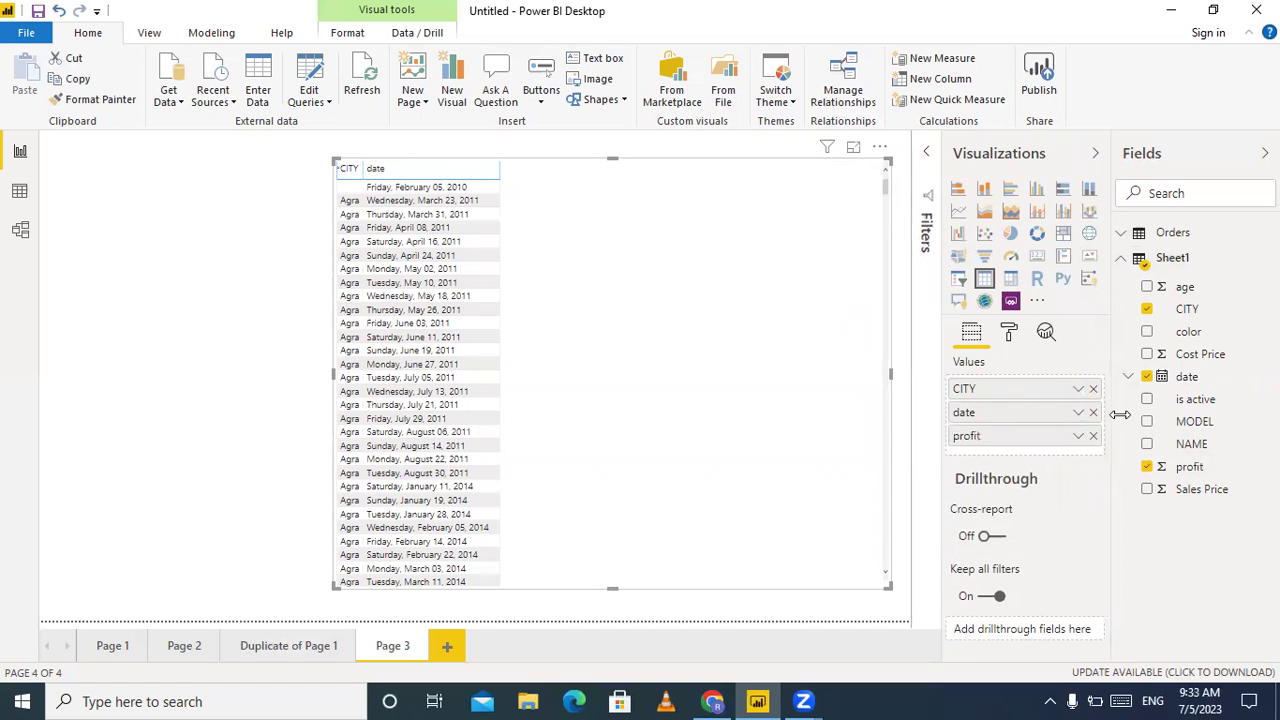
Add the is active field of Sheet1 as the table's fourth column and turn on the table's border
drag(1195, 402, 1024, 452)
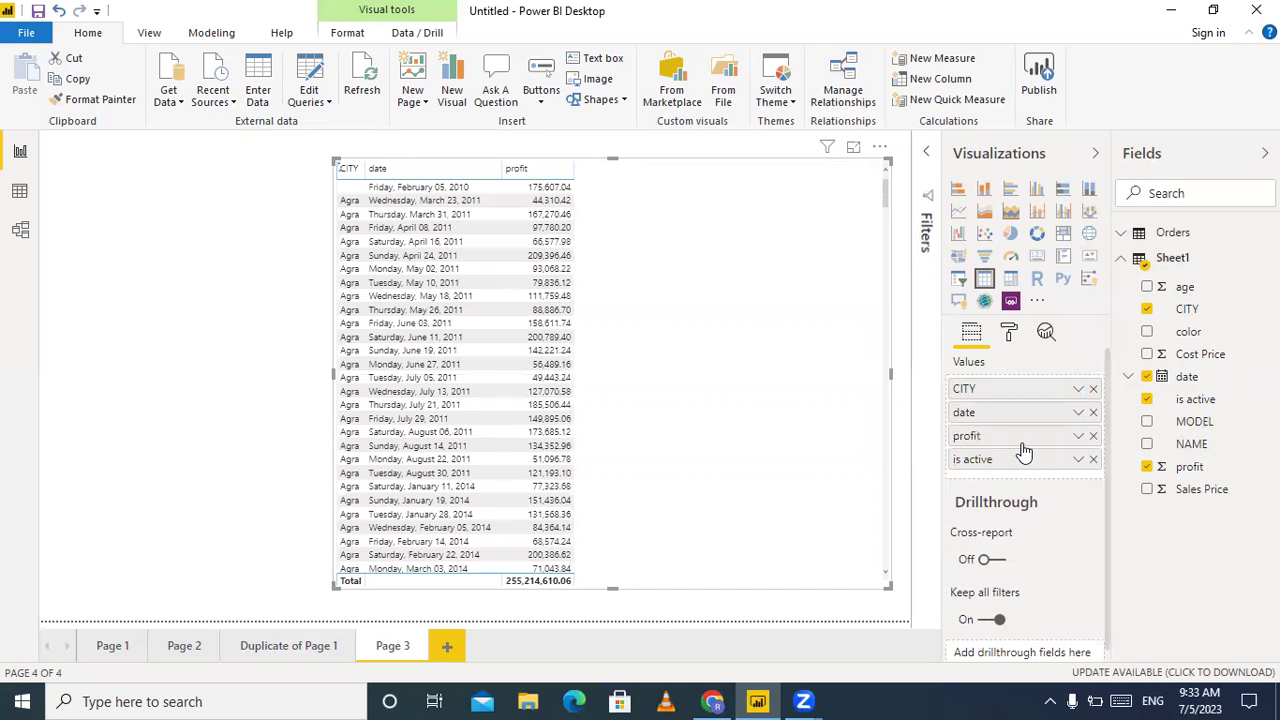
click(1010, 334)
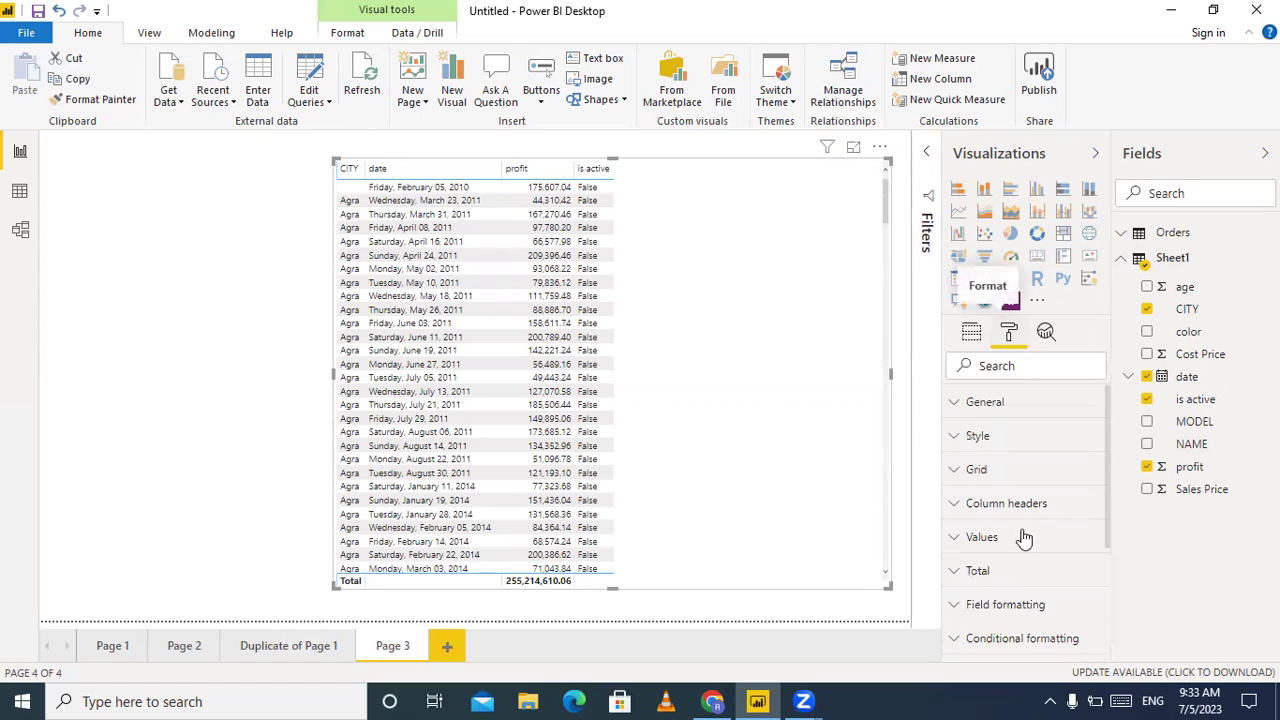
scroll(1022, 540, down, 4)
click(1086, 584)
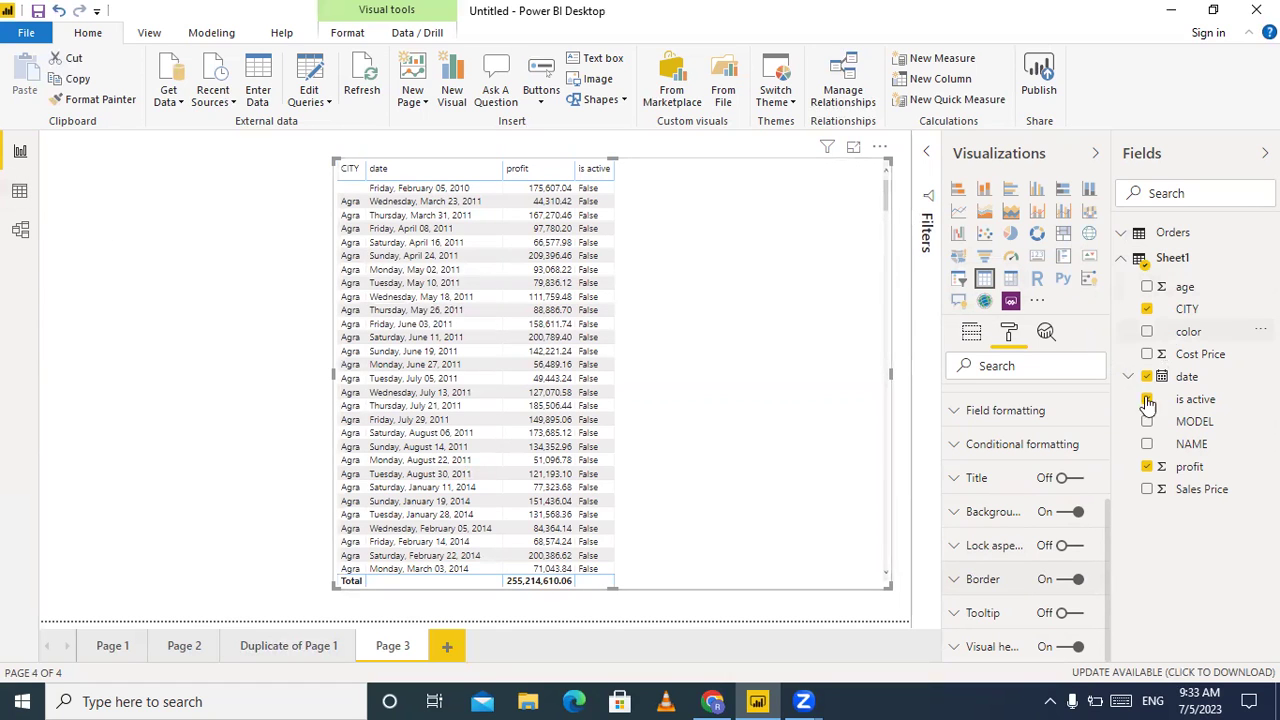
scroll(1094, 455, up, 4)
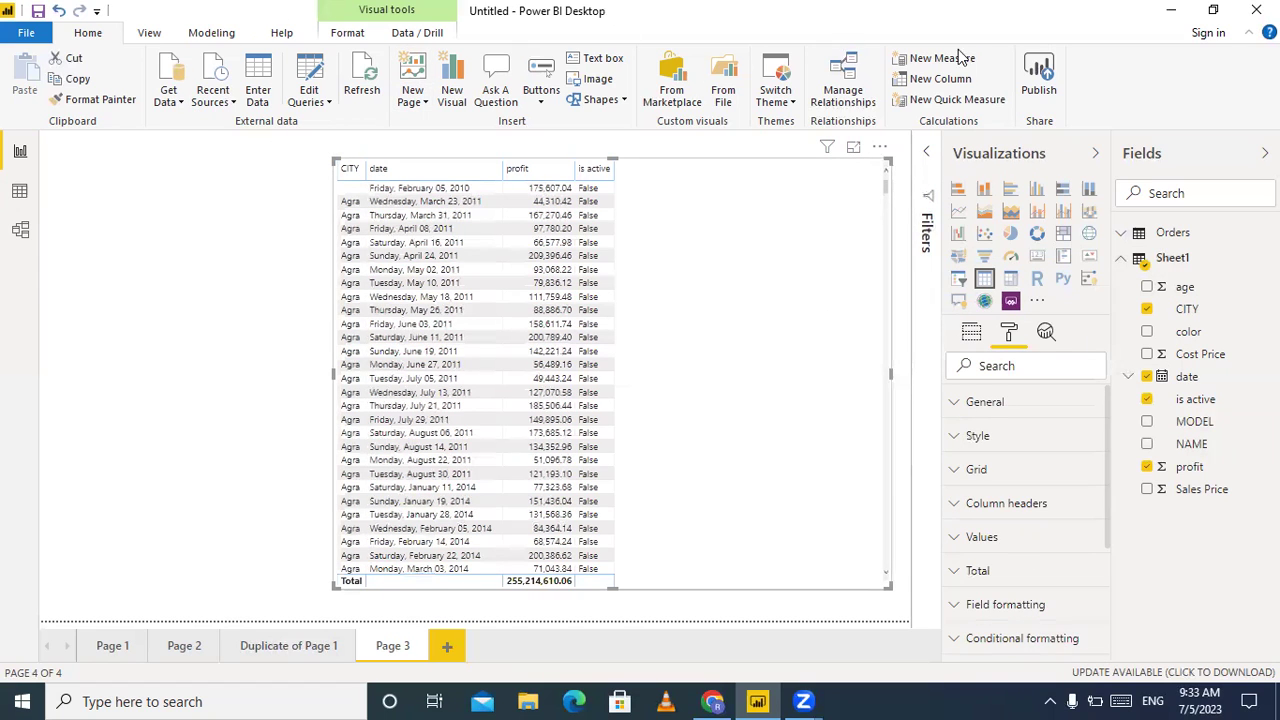
click(309, 343)
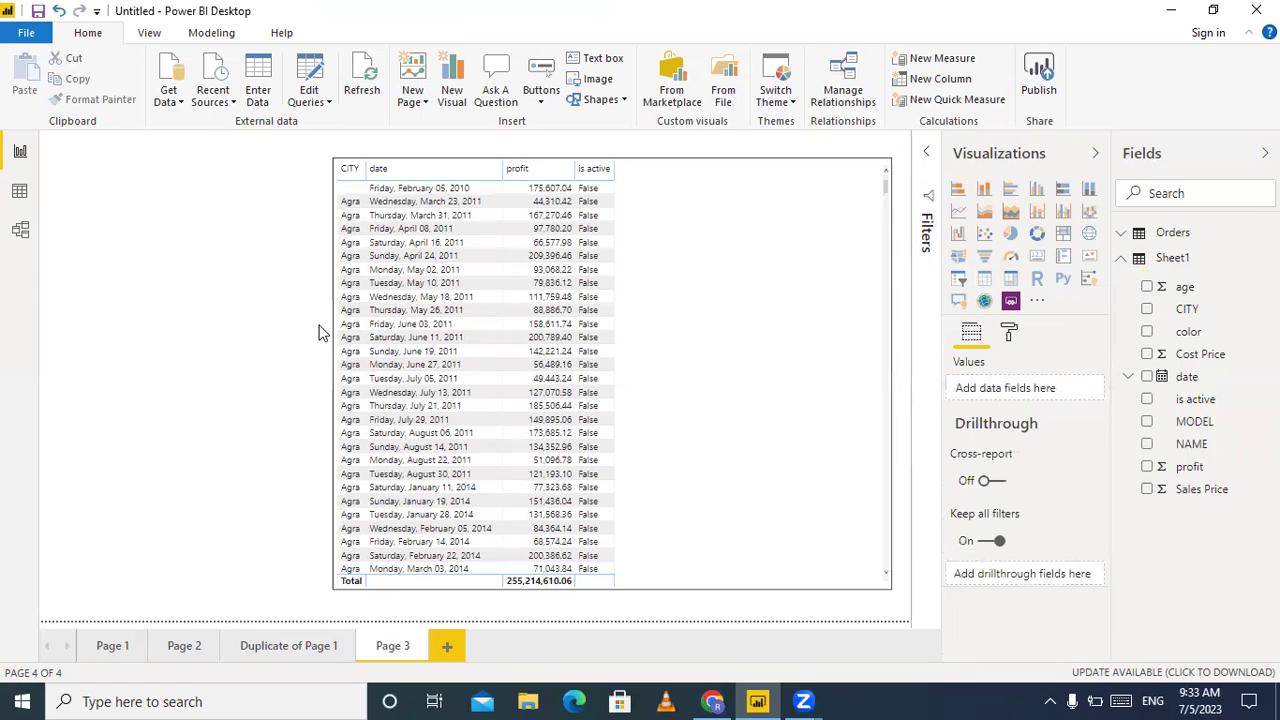
Insert a card visual, narrowed and shortened to fit the free space beside the table and aligned with the table's upper edge
click(1036, 257)
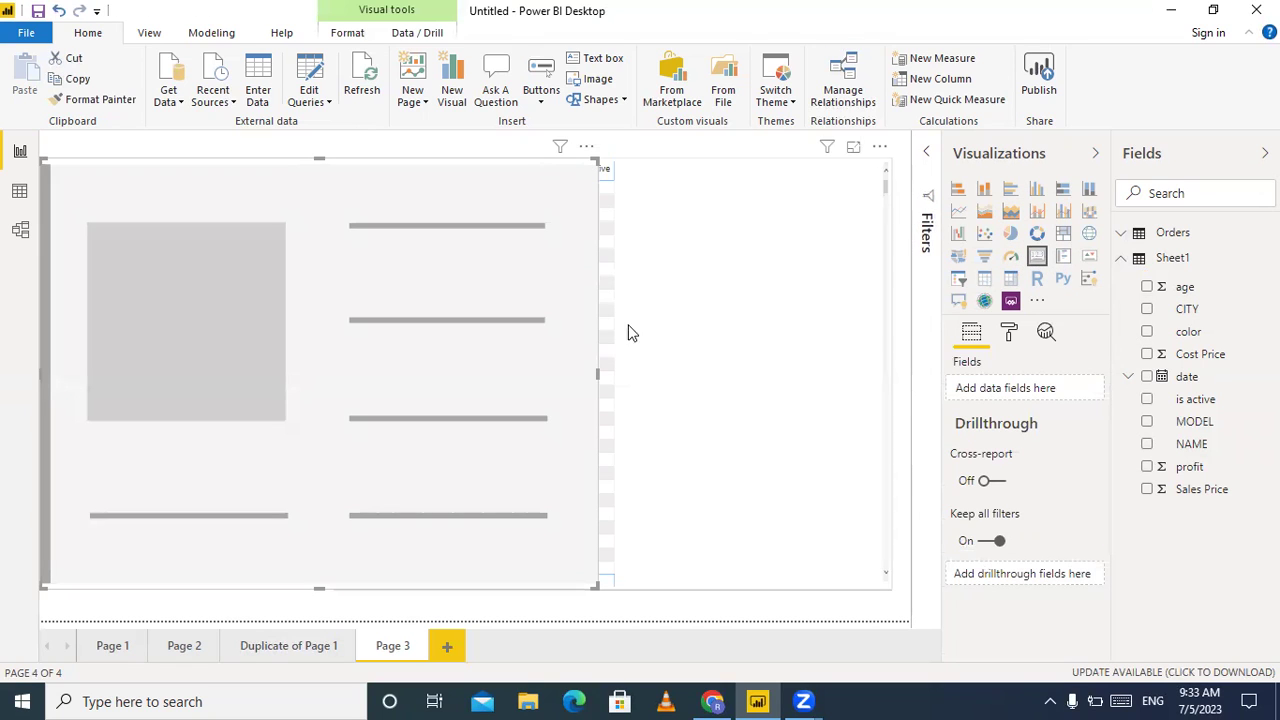
drag(594, 371, 300, 351)
drag(152, 220, 172, 201)
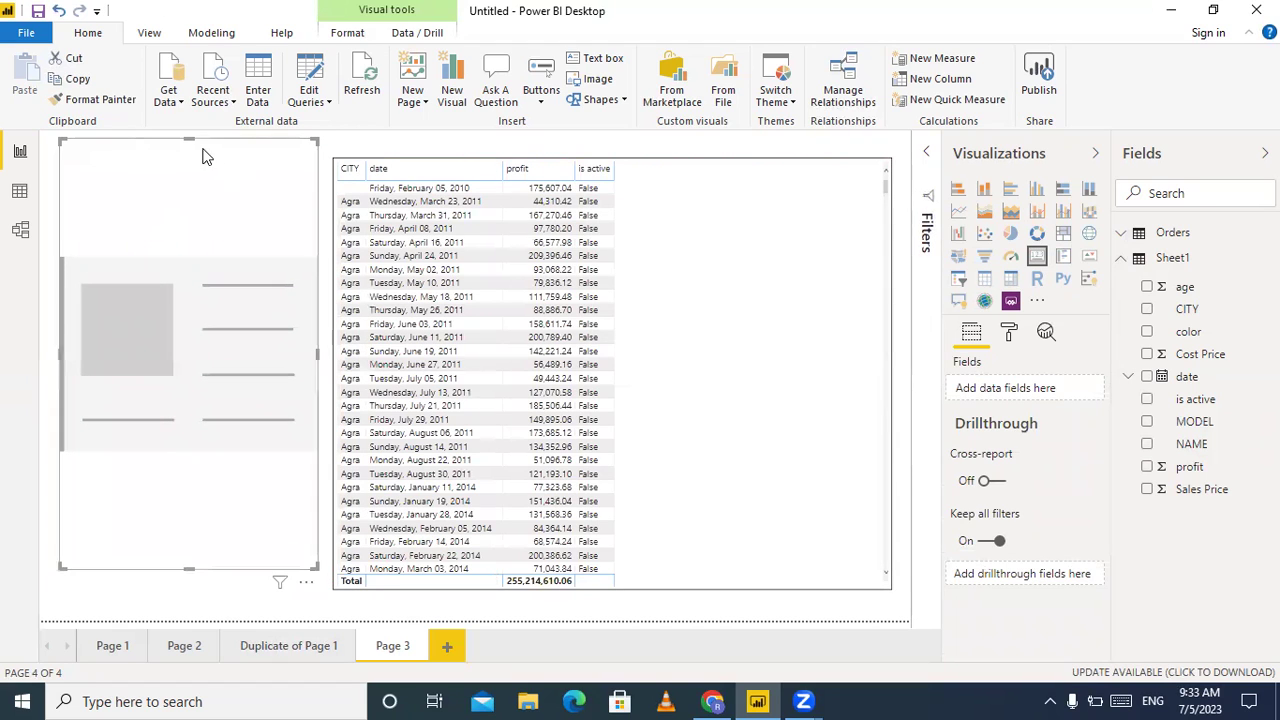
drag(189, 140, 191, 178)
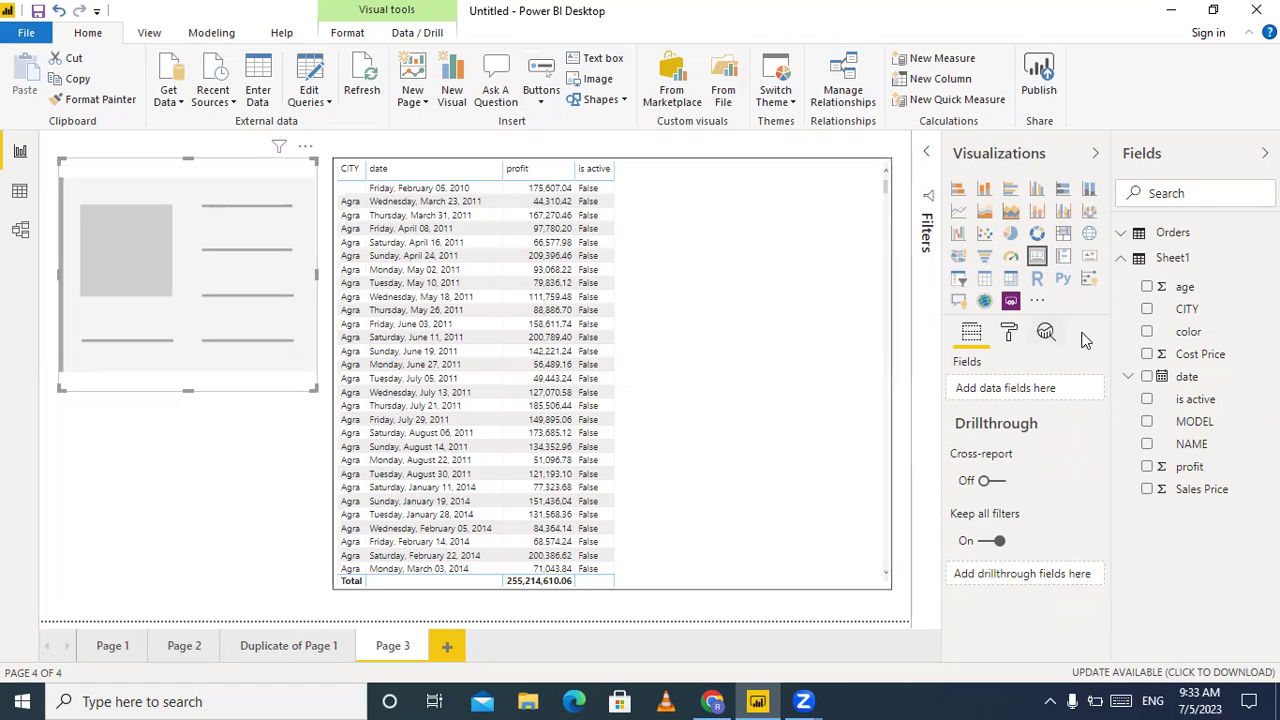
Create a new measure in Sheet1 and name it Max
right_click(1166, 260)
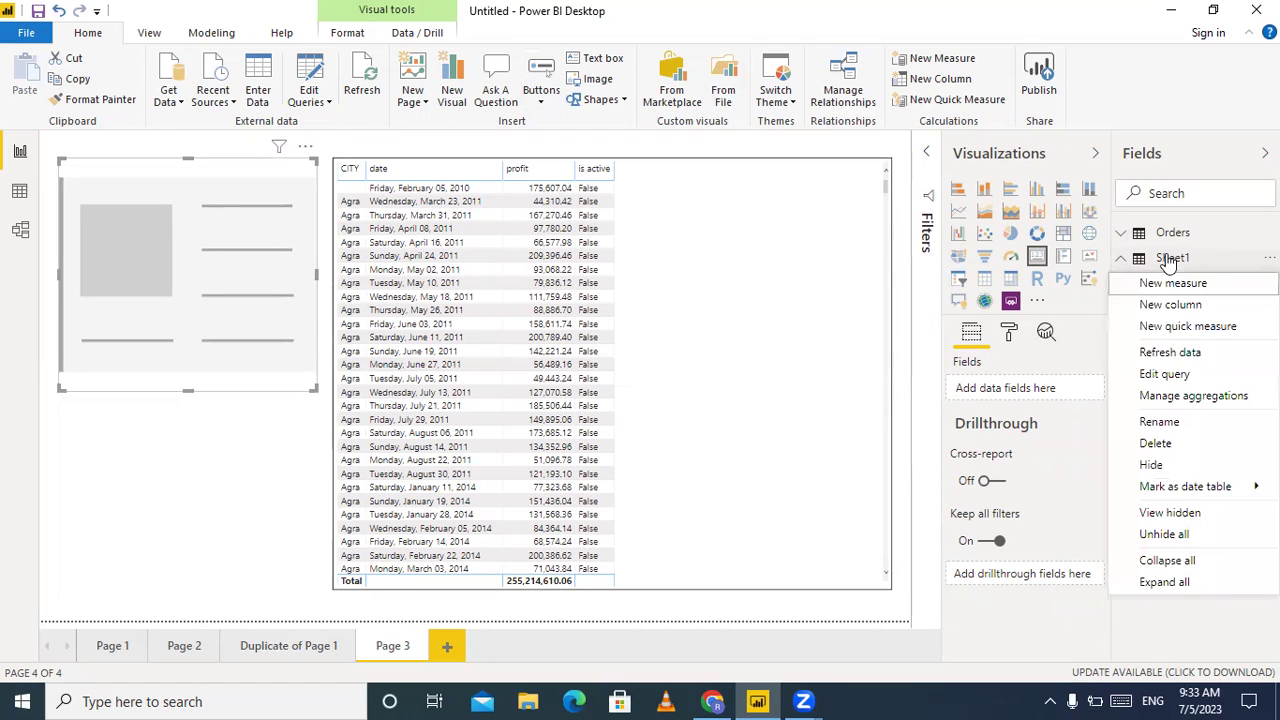
click(1175, 285)
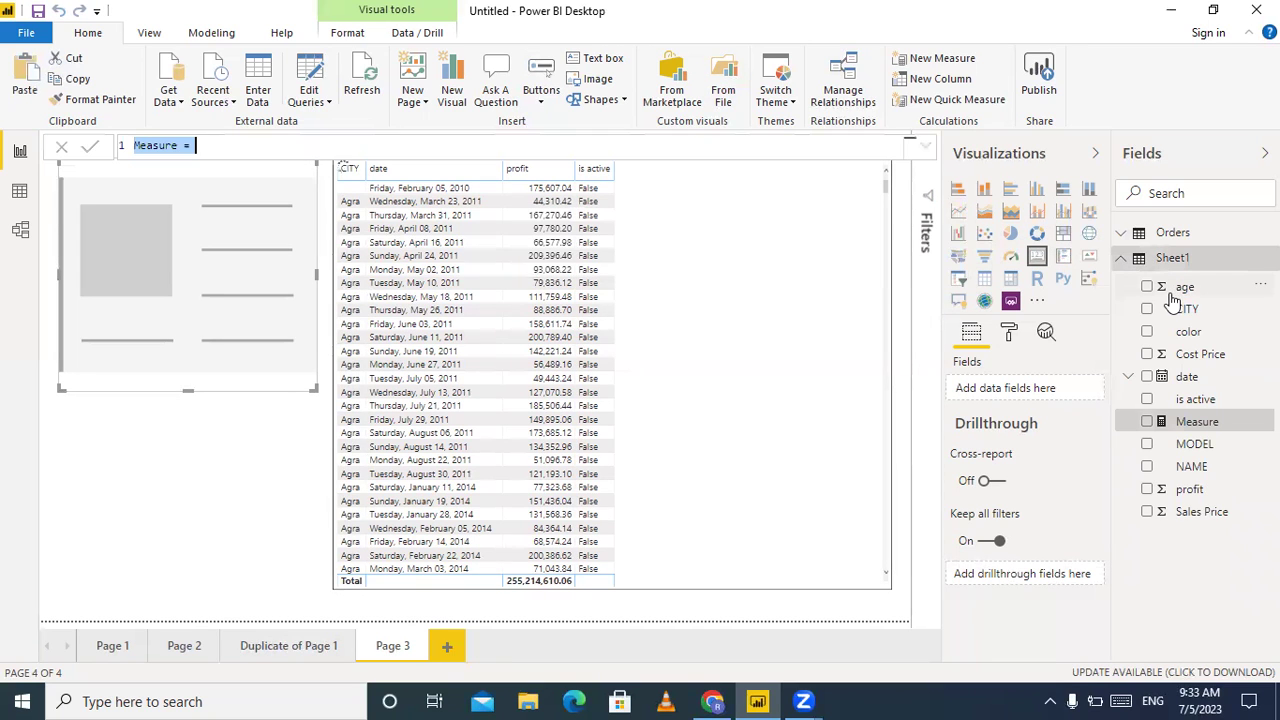
click(182, 146)
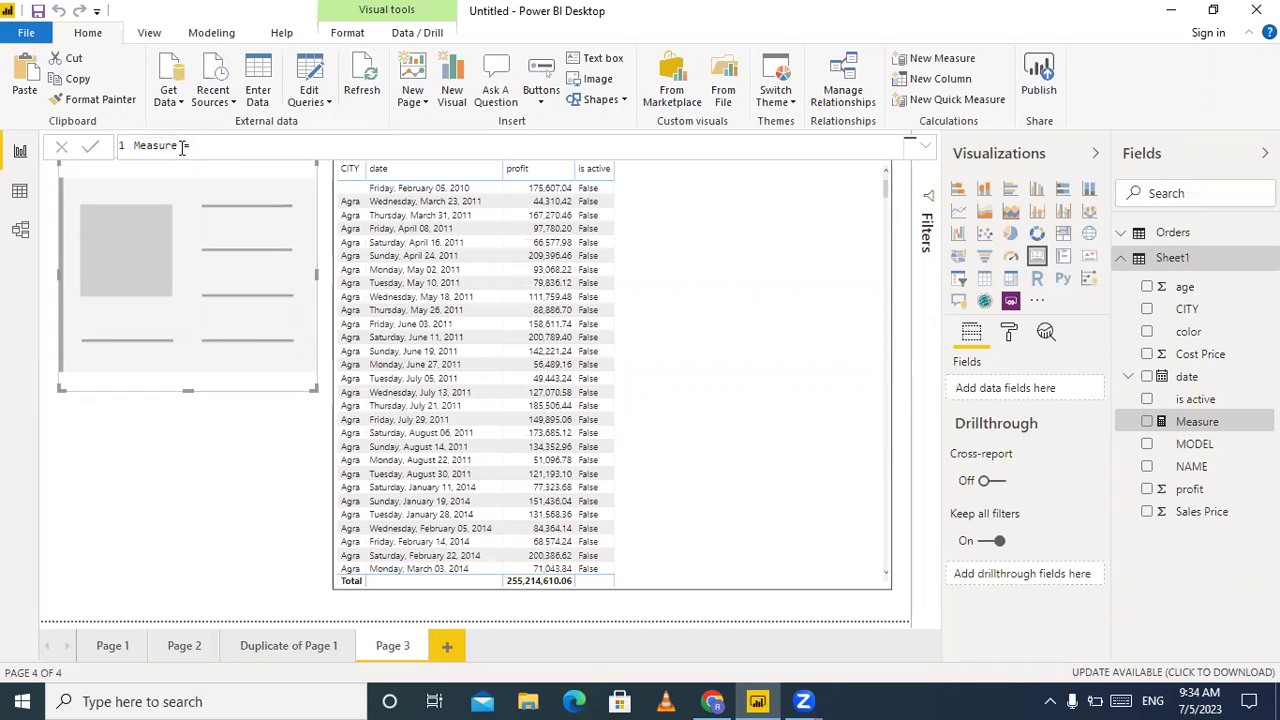
key(BackSpace)
key(BackSpace)
key(BackSpace)
key(BackSpace)
key(BackSpace)
key(BackSpace)
key(BackSpace)
key(BackSpace)
text(ax=)
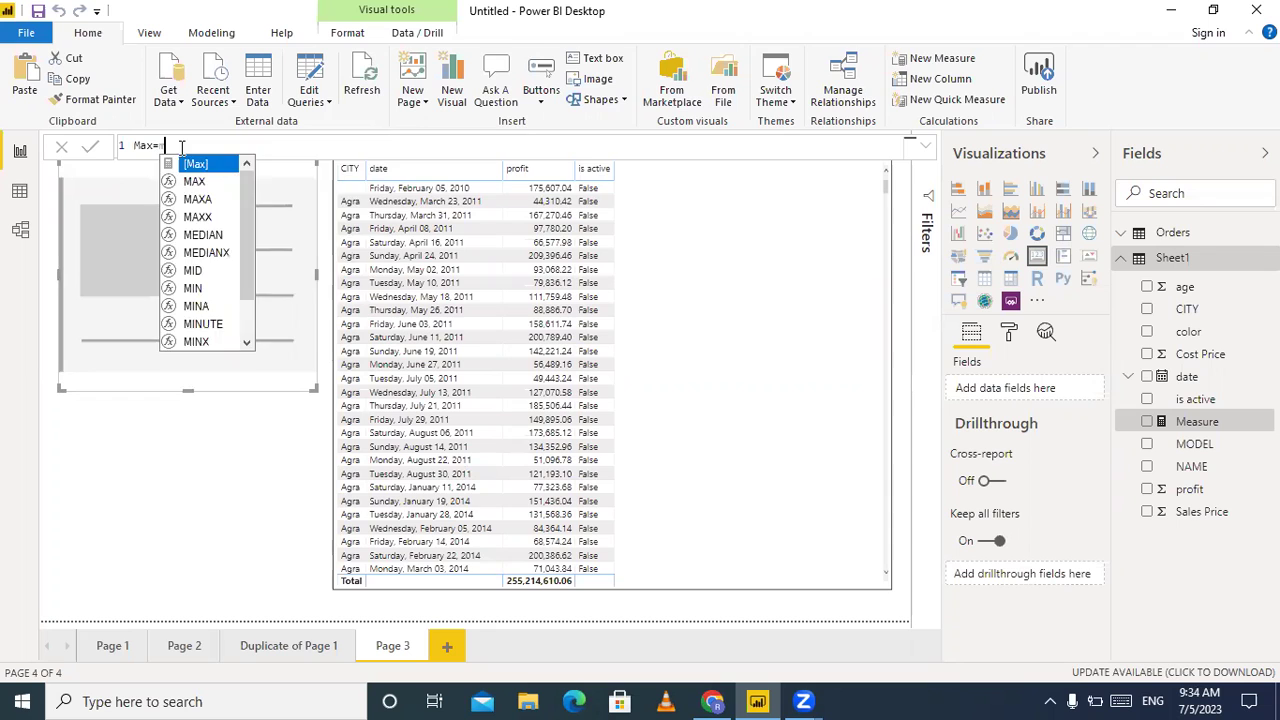
Define the new measure as max(Sheet1[is active]) and try to commit it under the name Max
text(max(is)
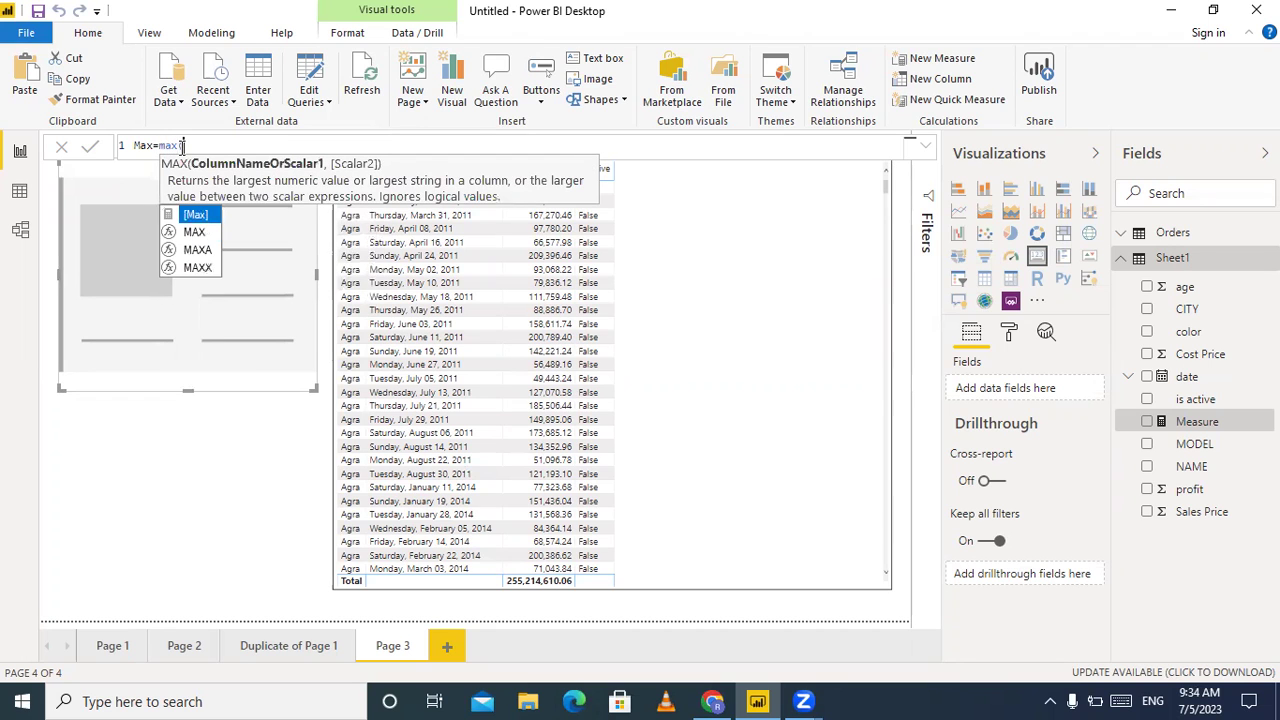
key(Down)
key(Down)
key(Down)
key(Down)
key(Down)
key(Down)
key(Down)
key(Down)
key(Down)
key(Down)
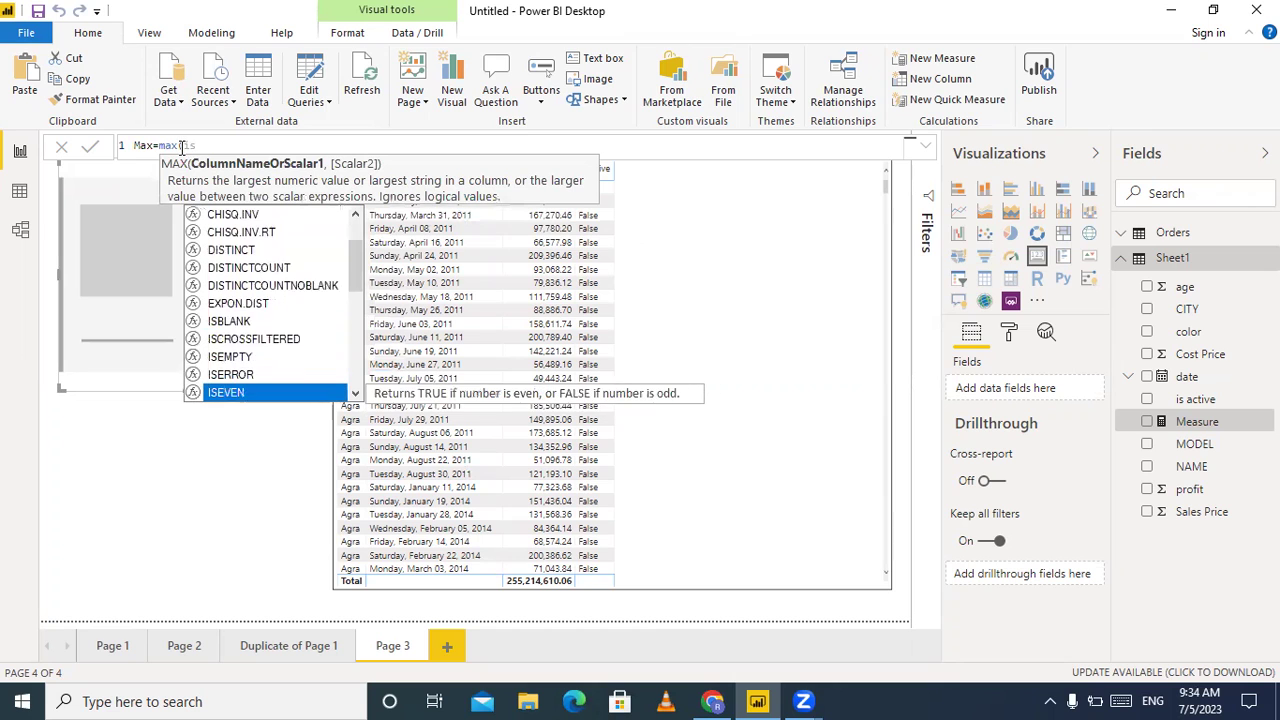
key(Down)
key(Down)
key(Down)
key(Down)
key(Down)
key(Down)
key(Down)
key(Down)
key(Down)
key(Down)
key(Down)
key(Down)
key(Down)
key(Down)
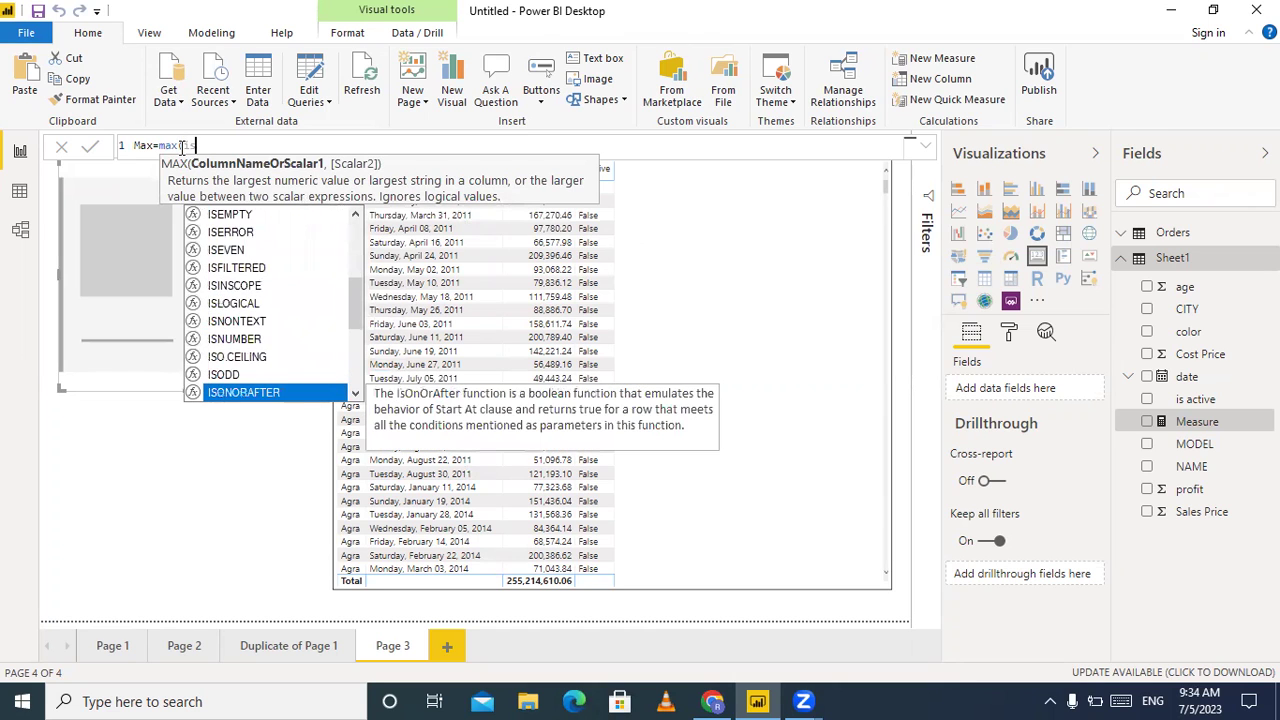
key(Up)
key(Up)
key(Up)
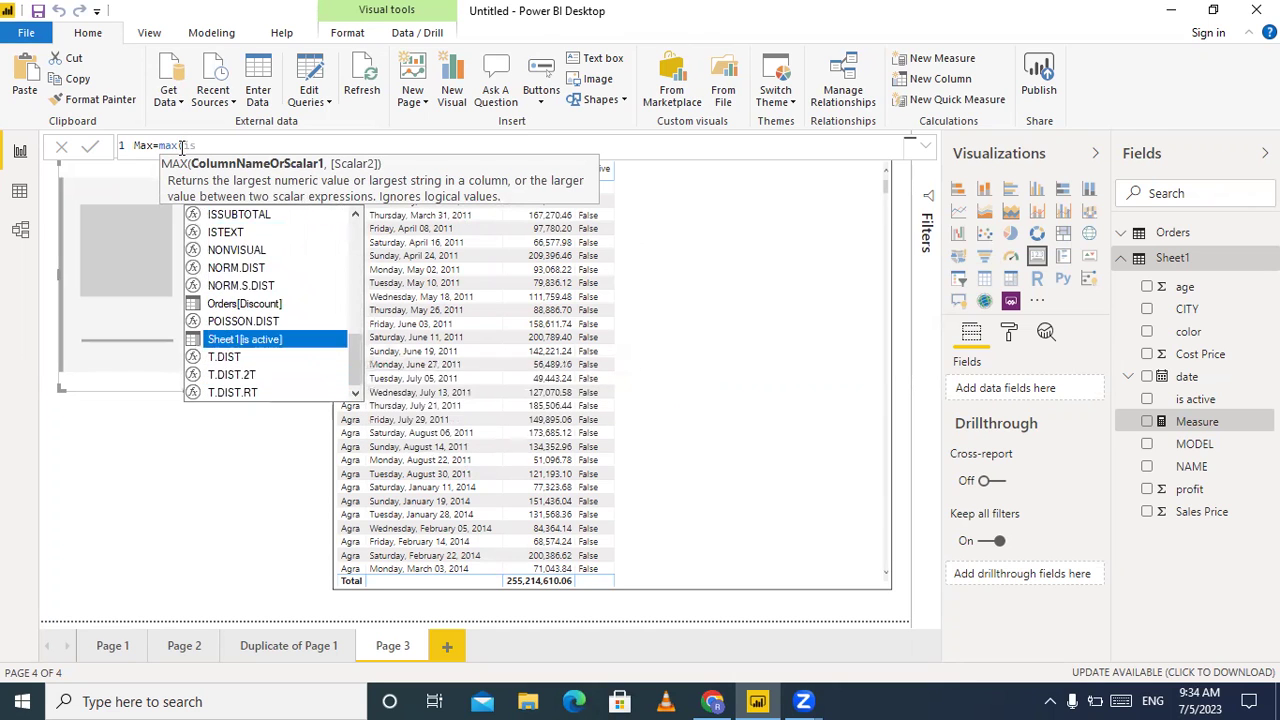
key(Tab)
text())
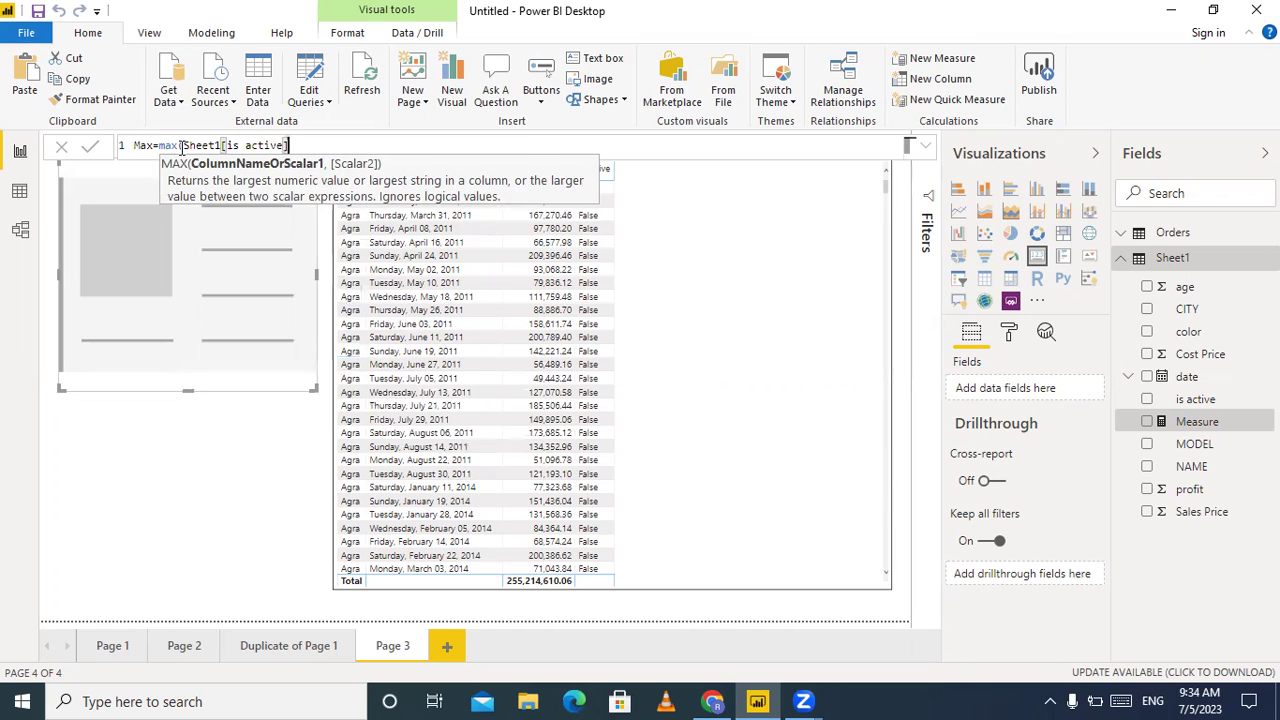
click(90, 146)
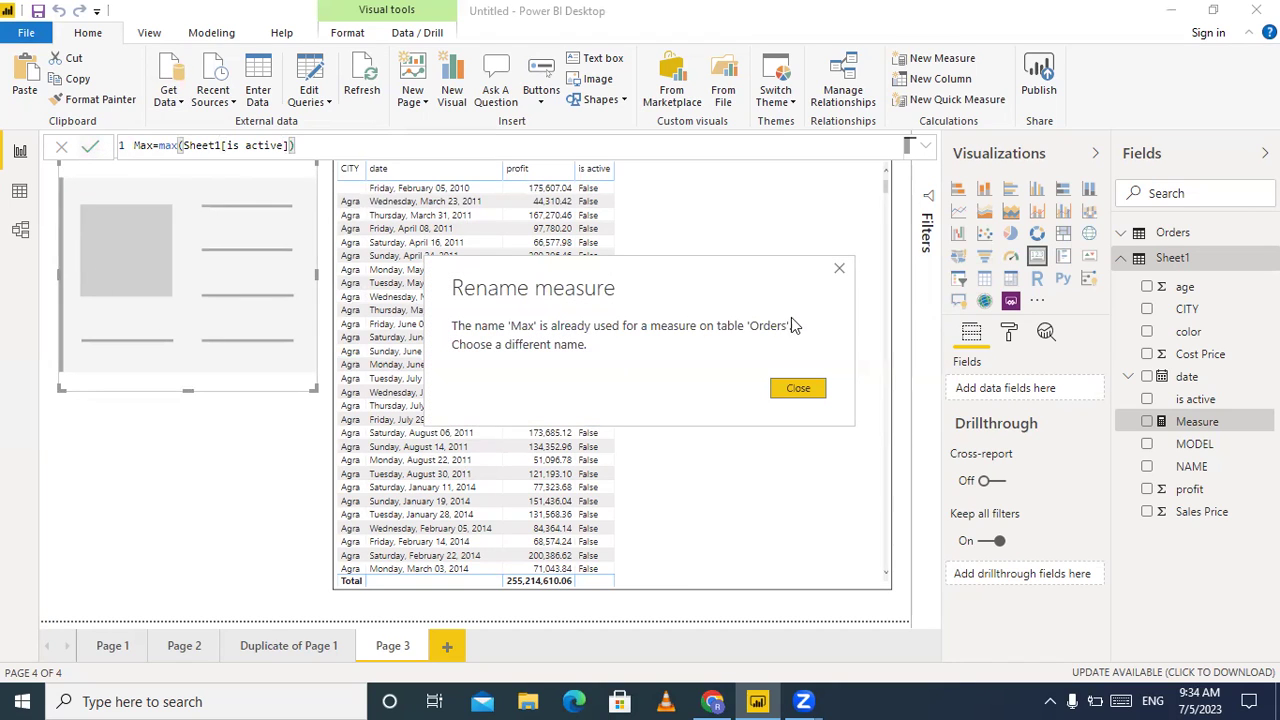
click(840, 268)
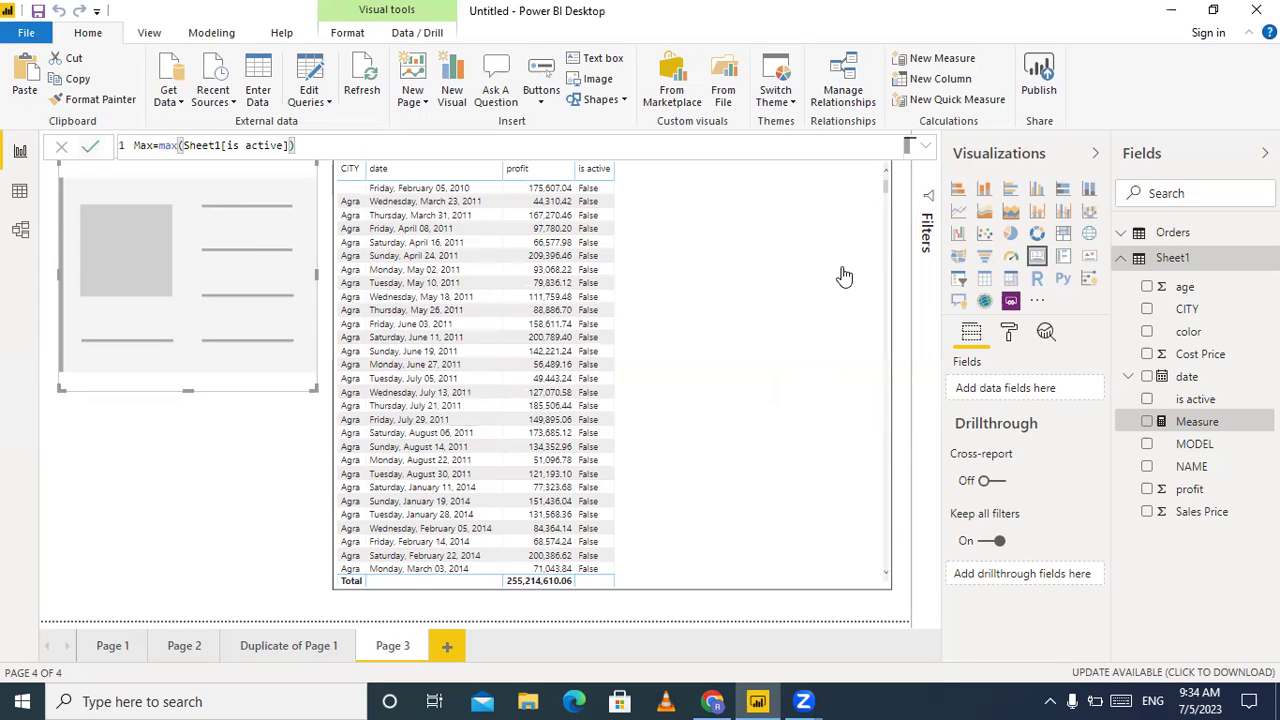
Rename the measure as Max1 in its formula and commit it
click(153, 146)
text(1)
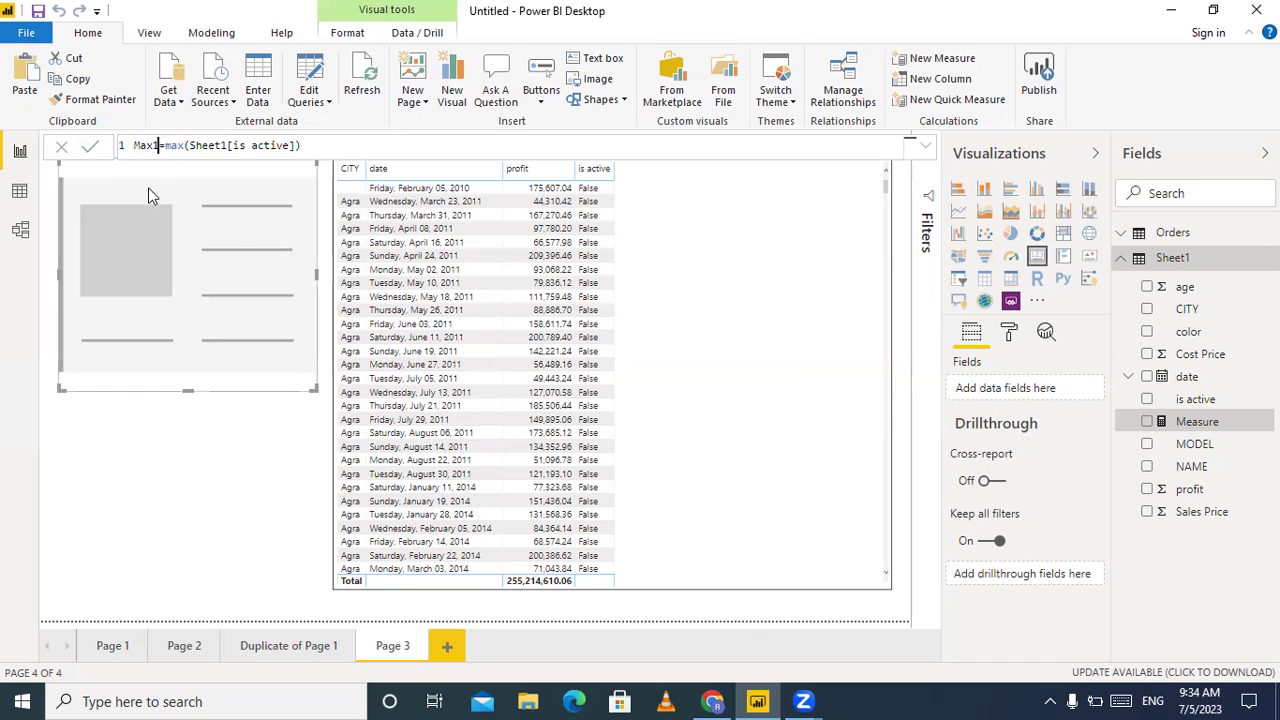
click(88, 150)
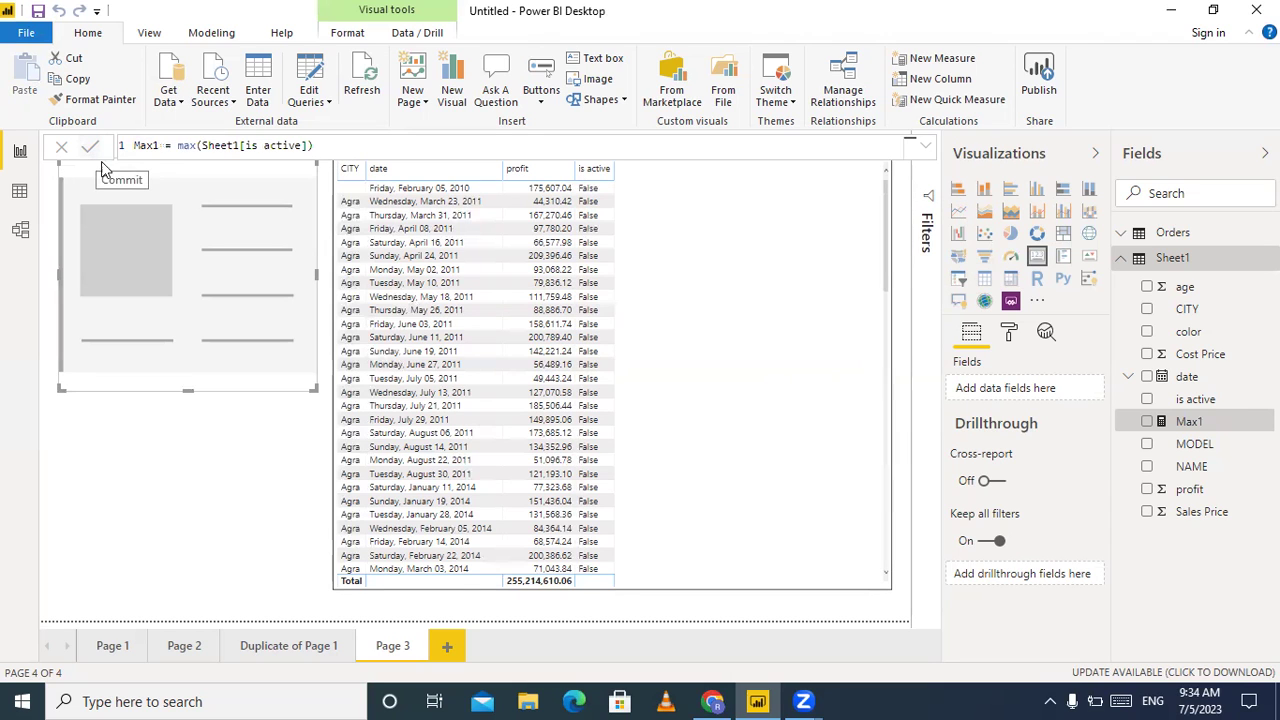
Put the Max1 measure in the card visual and check the card's error details
drag(1190, 424, 1020, 397)
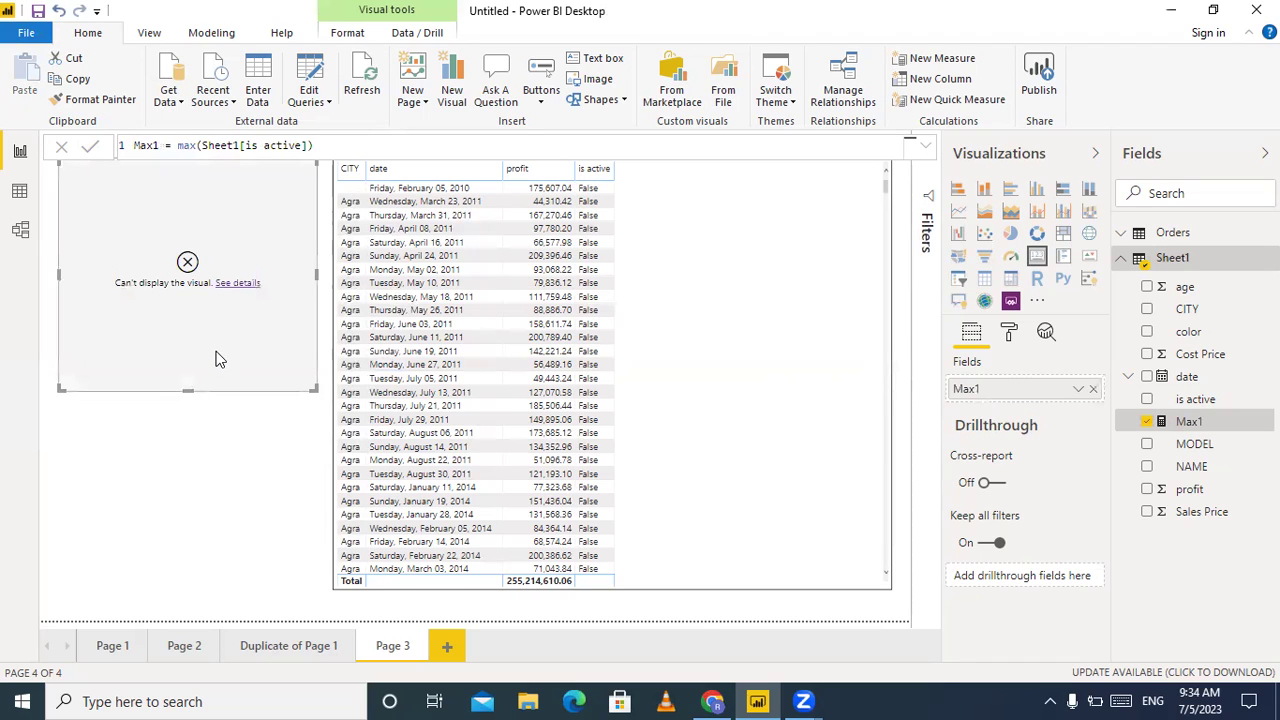
click(239, 284)
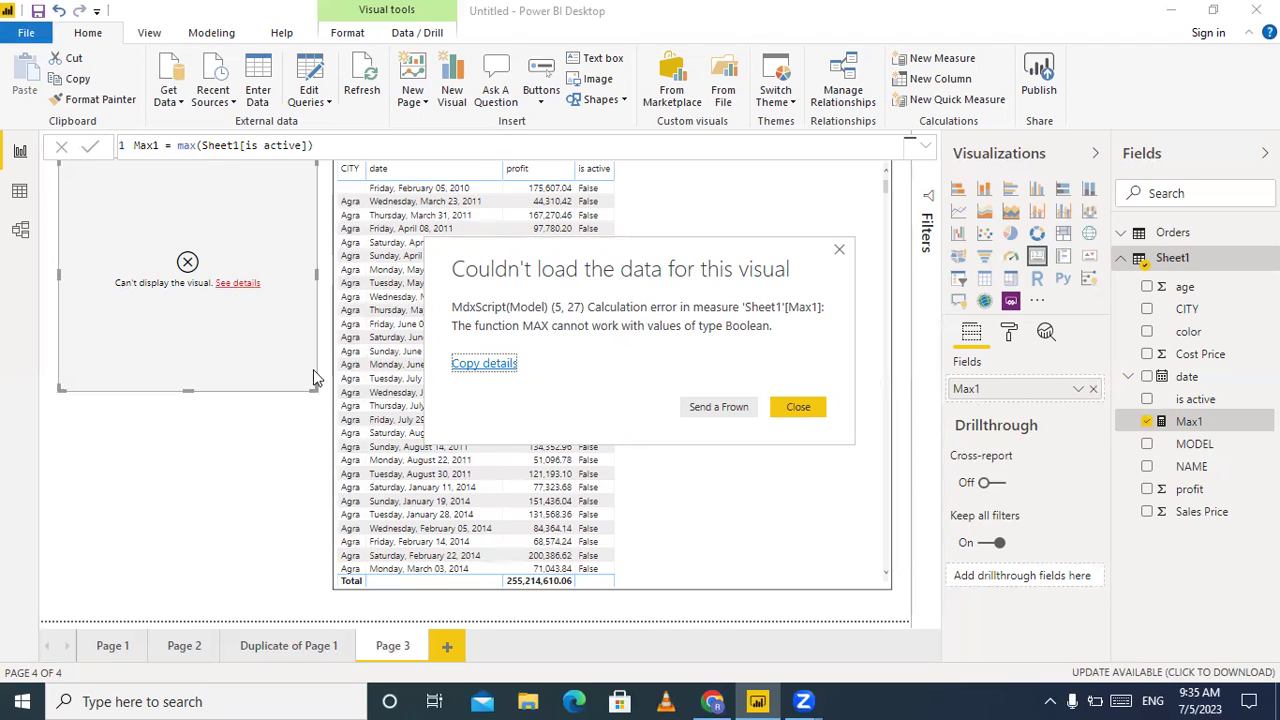
click(839, 250)
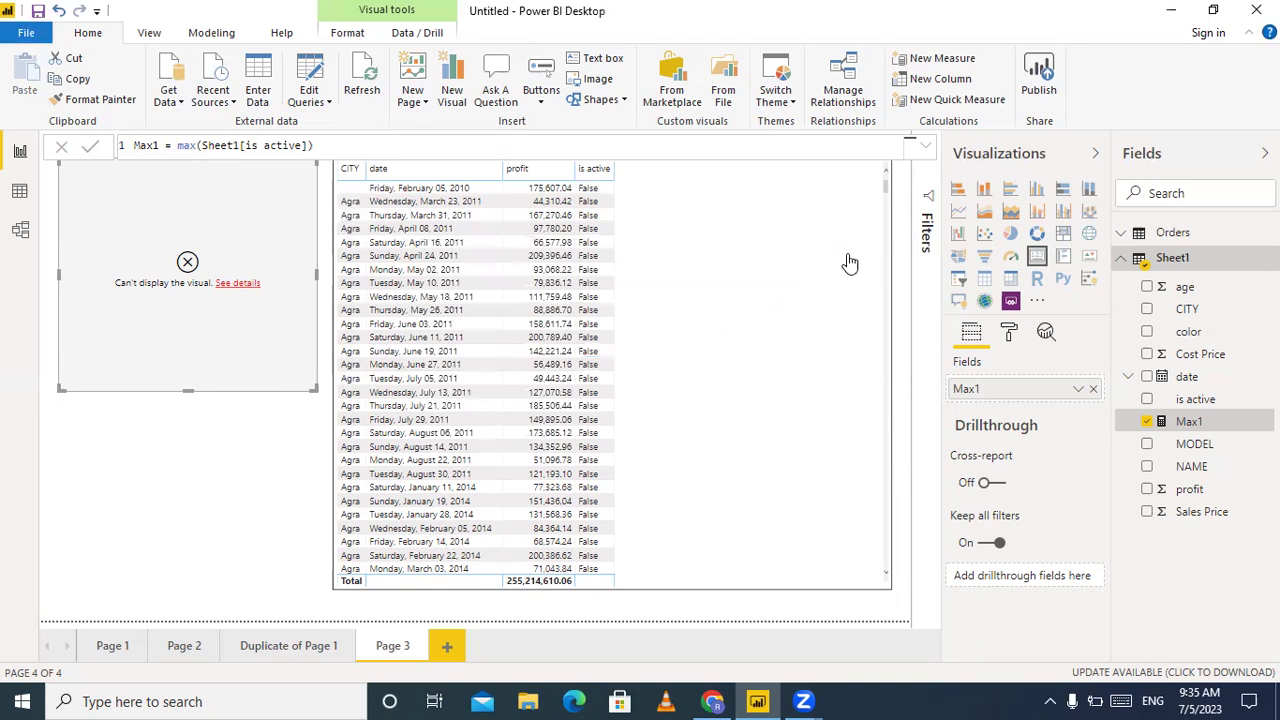
Change the function of the Max1 measure to MAXA on Sheet1[is active] and commit the formula
click(197, 147)
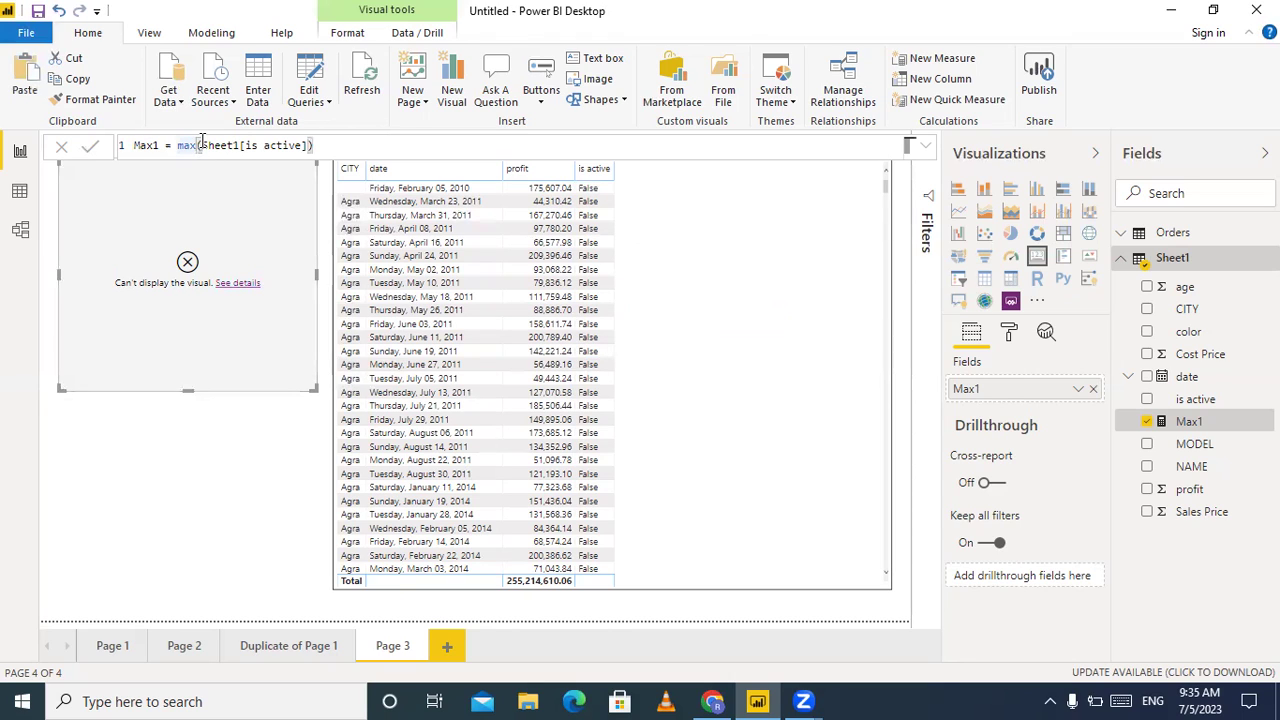
text(a)
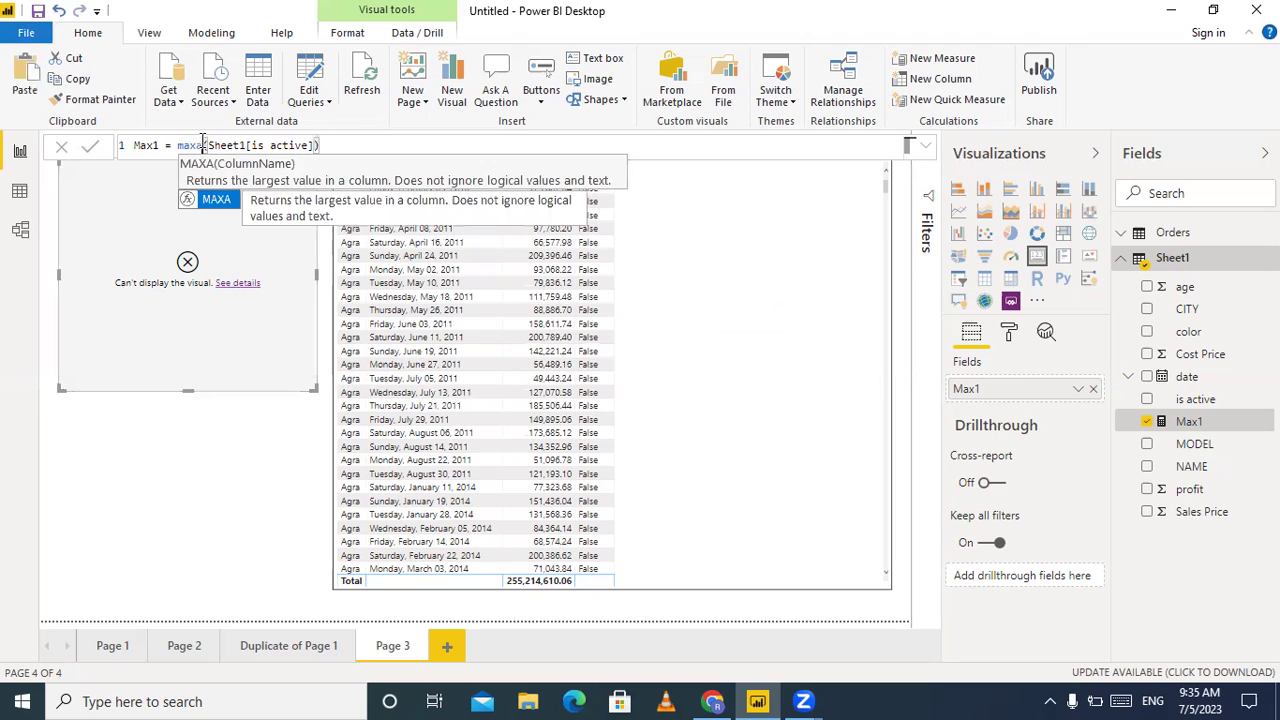
key(Tab)
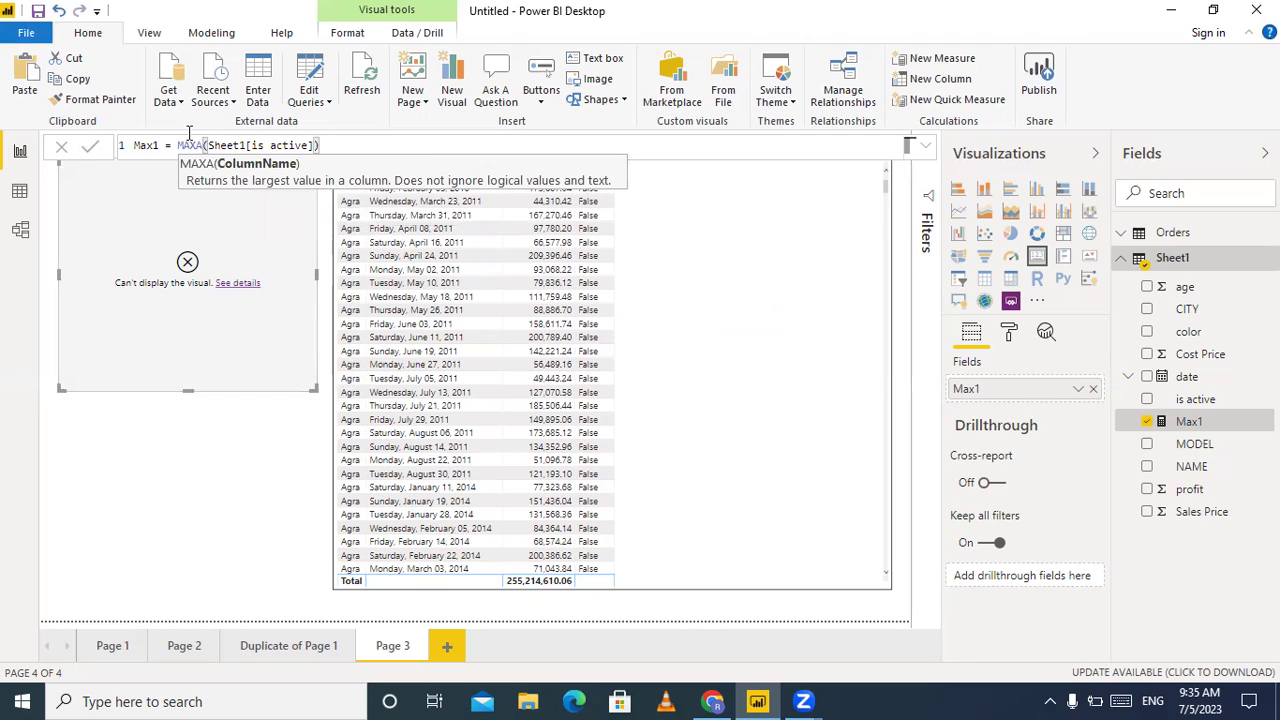
click(92, 147)
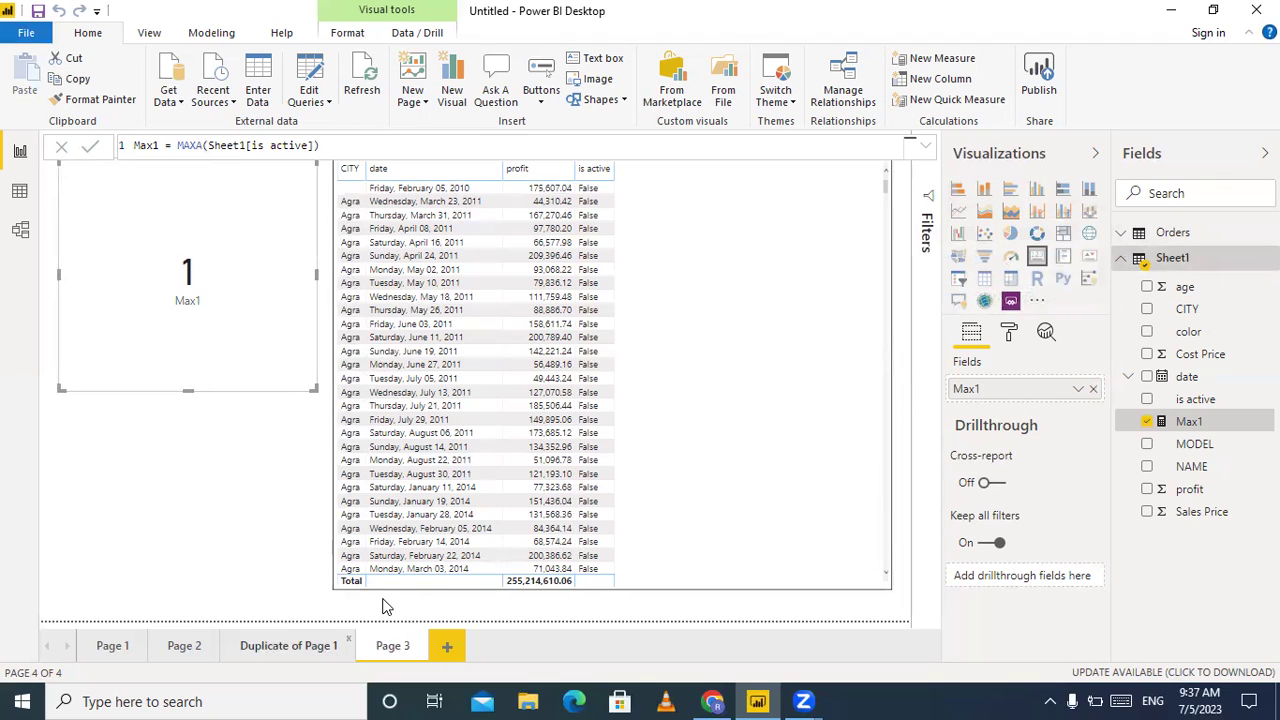
Create another measure in Sheet1 and name it Maxx
mouse_move(722, 700)
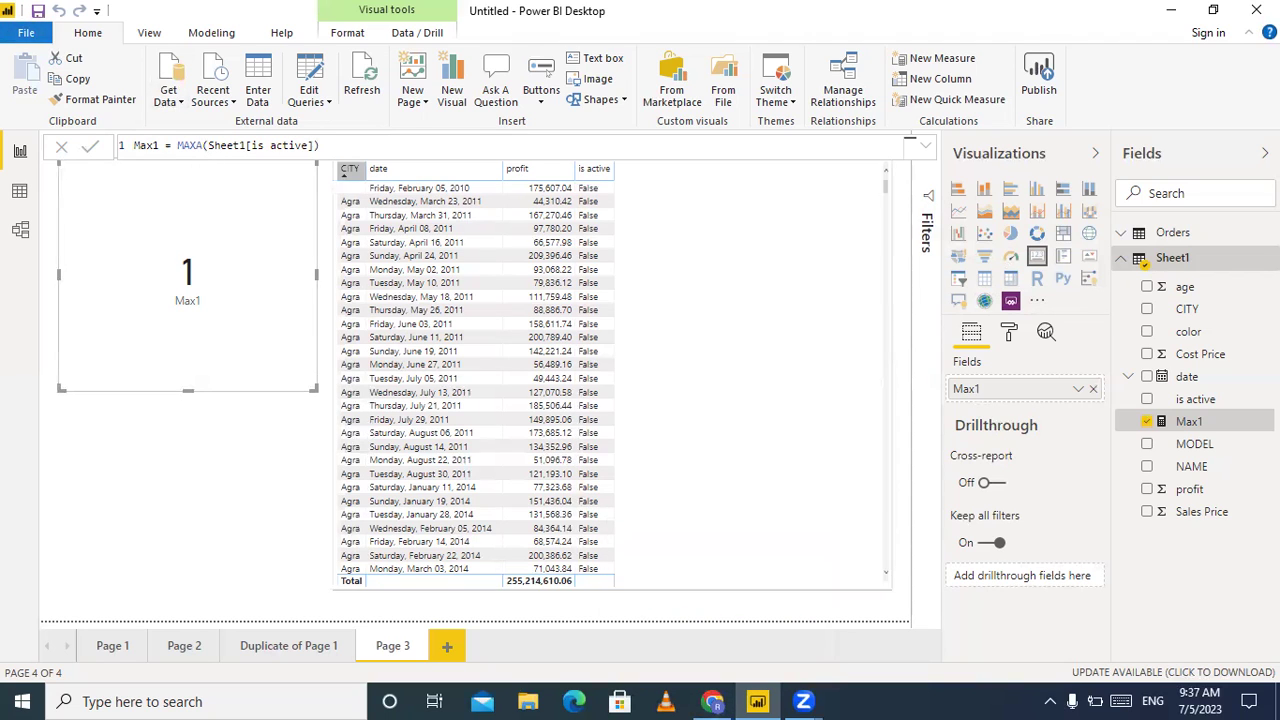
right_click(1180, 262)
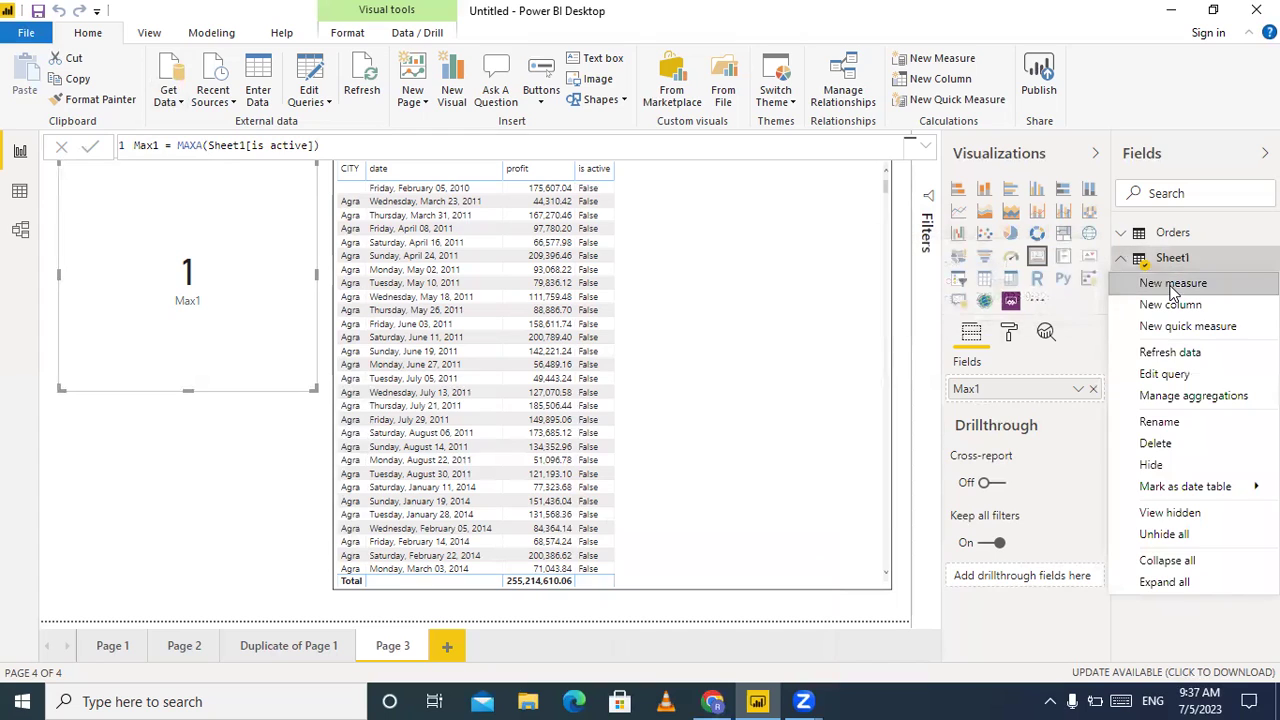
key(Escape)
click(1175, 290)
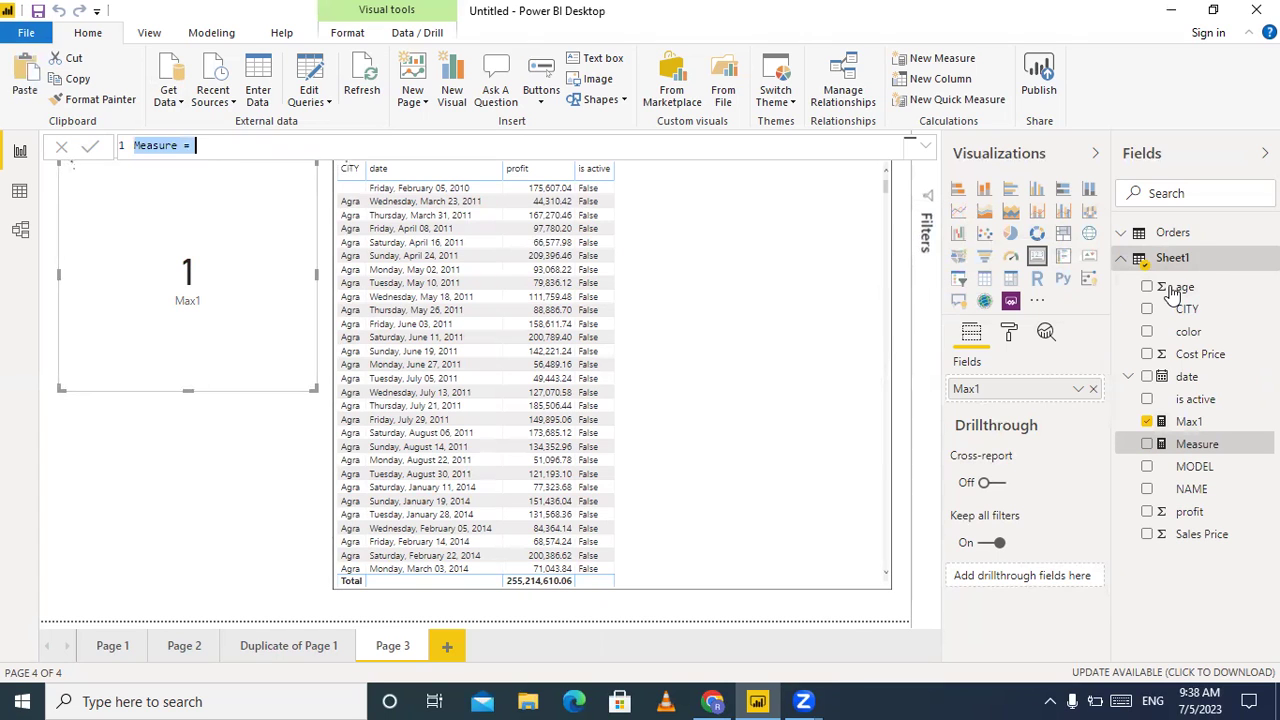
click(179, 152)
key(BackSpace)
key(BackSpace)
key(BackSpace)
key(BackSpace)
key(BackSpace)
key(BackSpace)
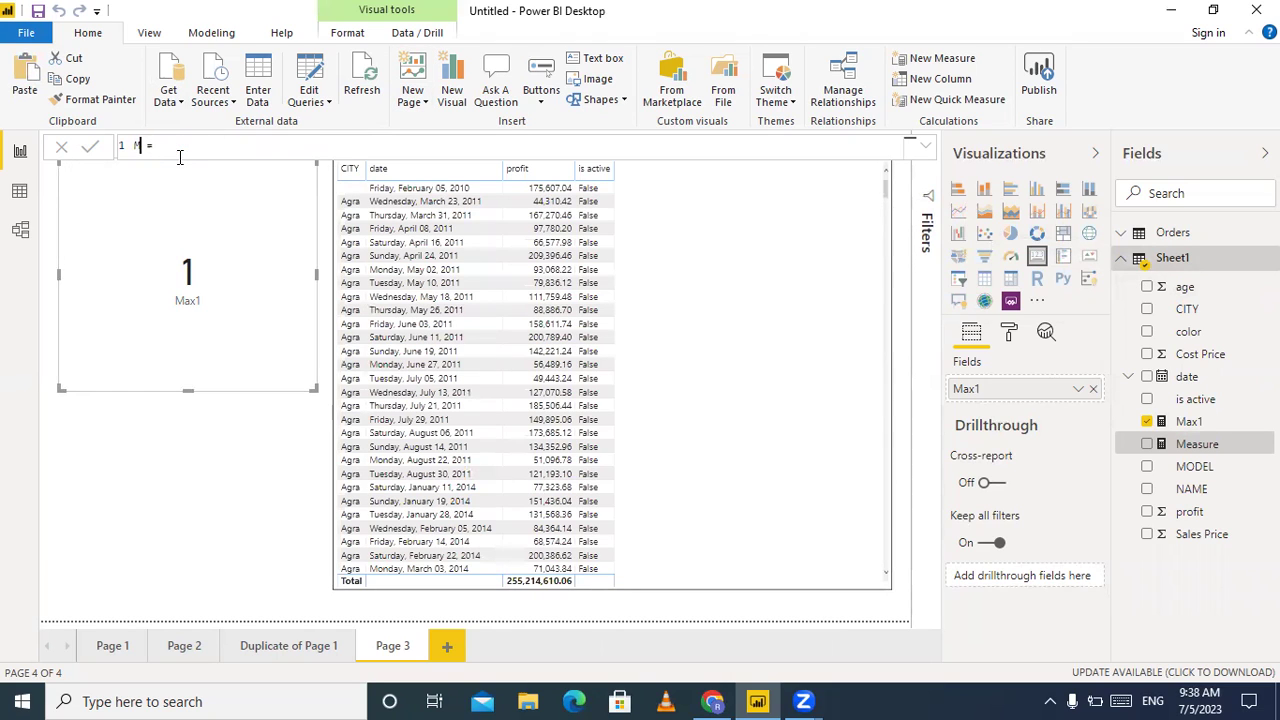
text(axx)
Start the Maxx measure's formula with the MAXX function
click(179, 157)
text(ma)
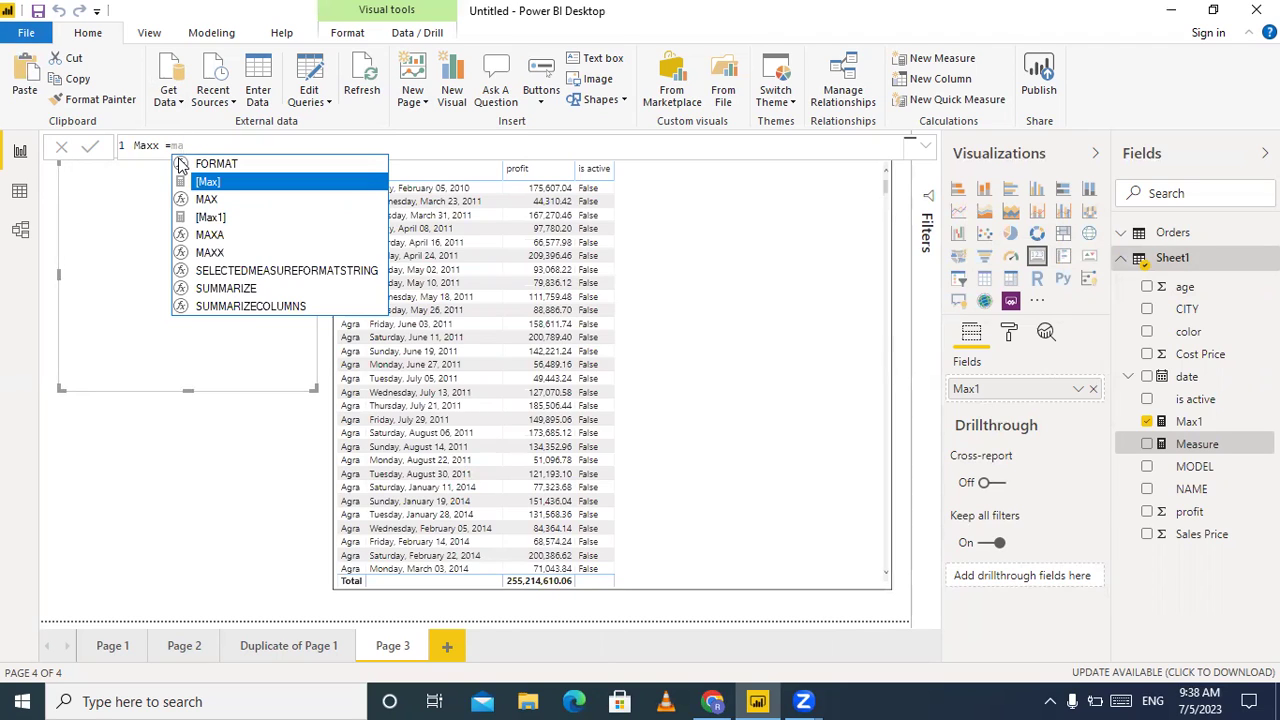
key(Escape)
text(x()
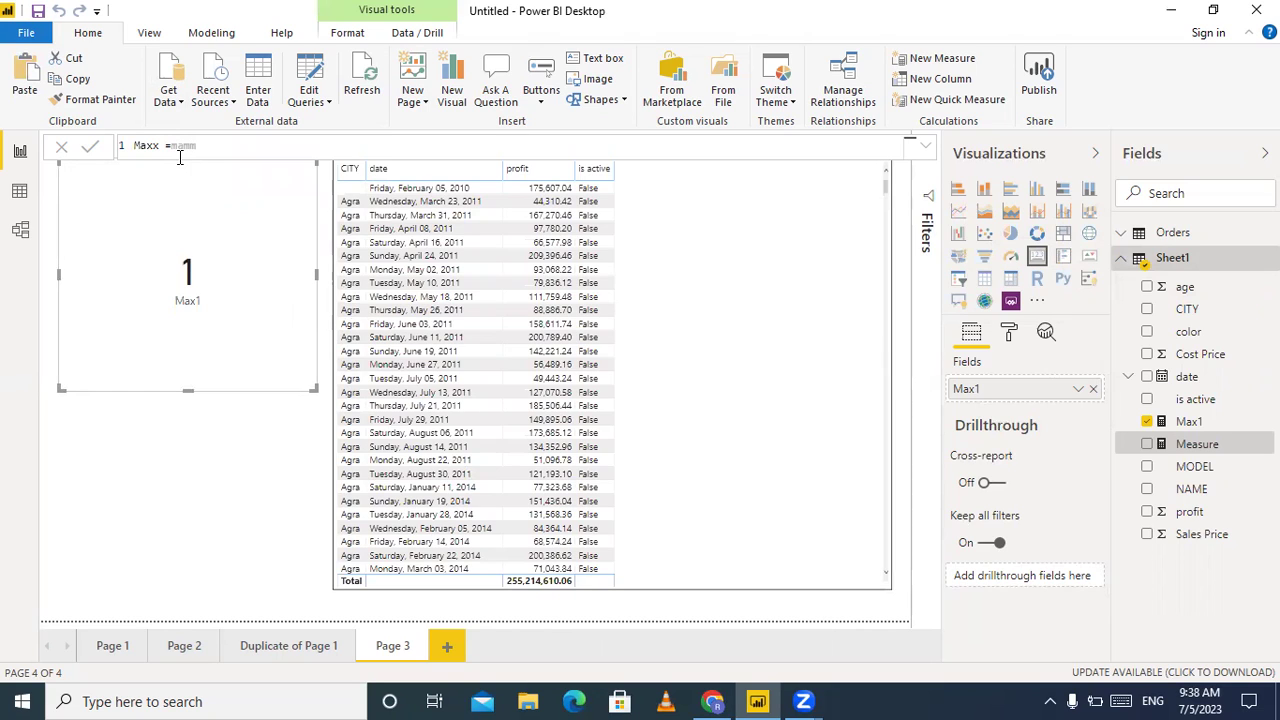
key(BackSpace)
key(BackSpace)
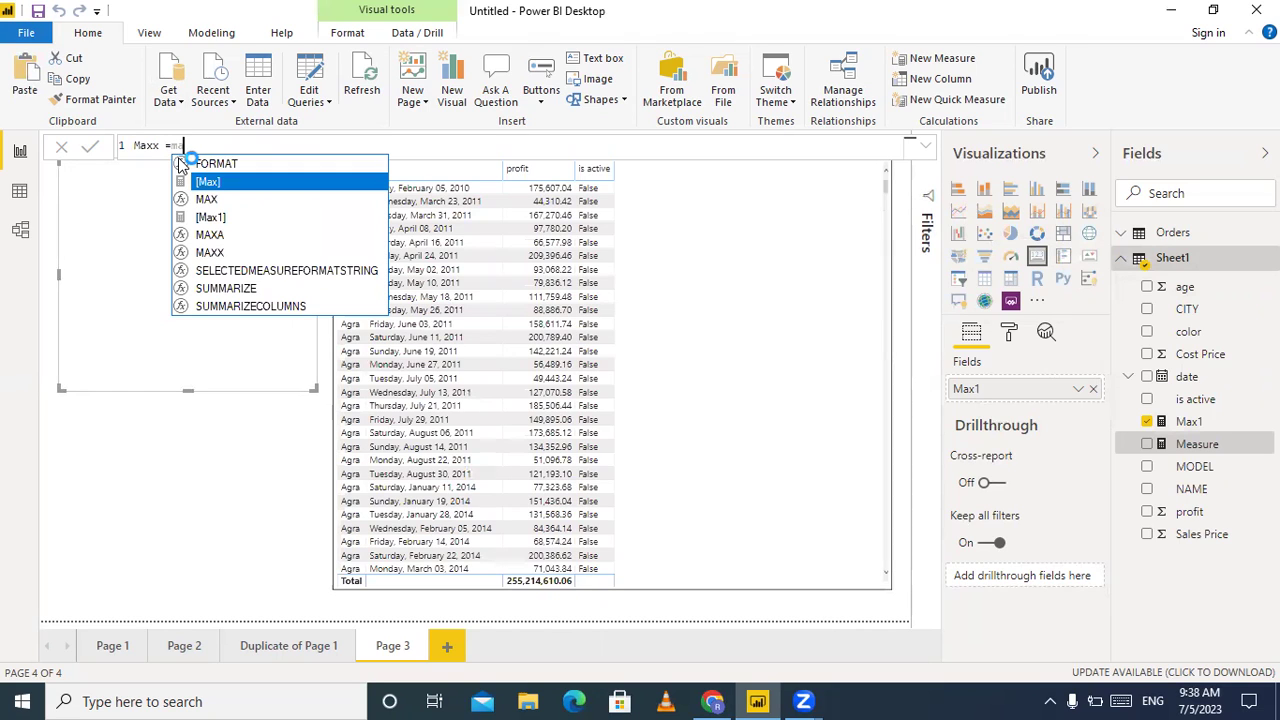
key(Down)
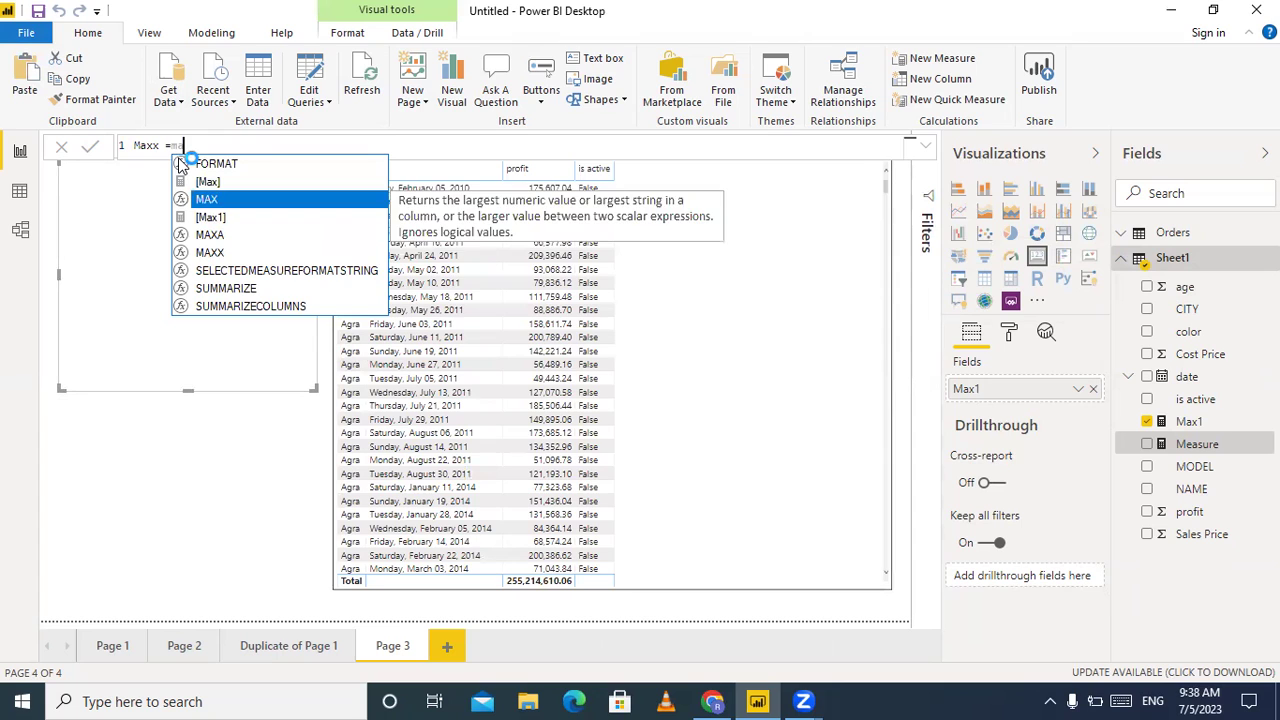
key(Down)
key(Down)
key(Down)
key(Tab)
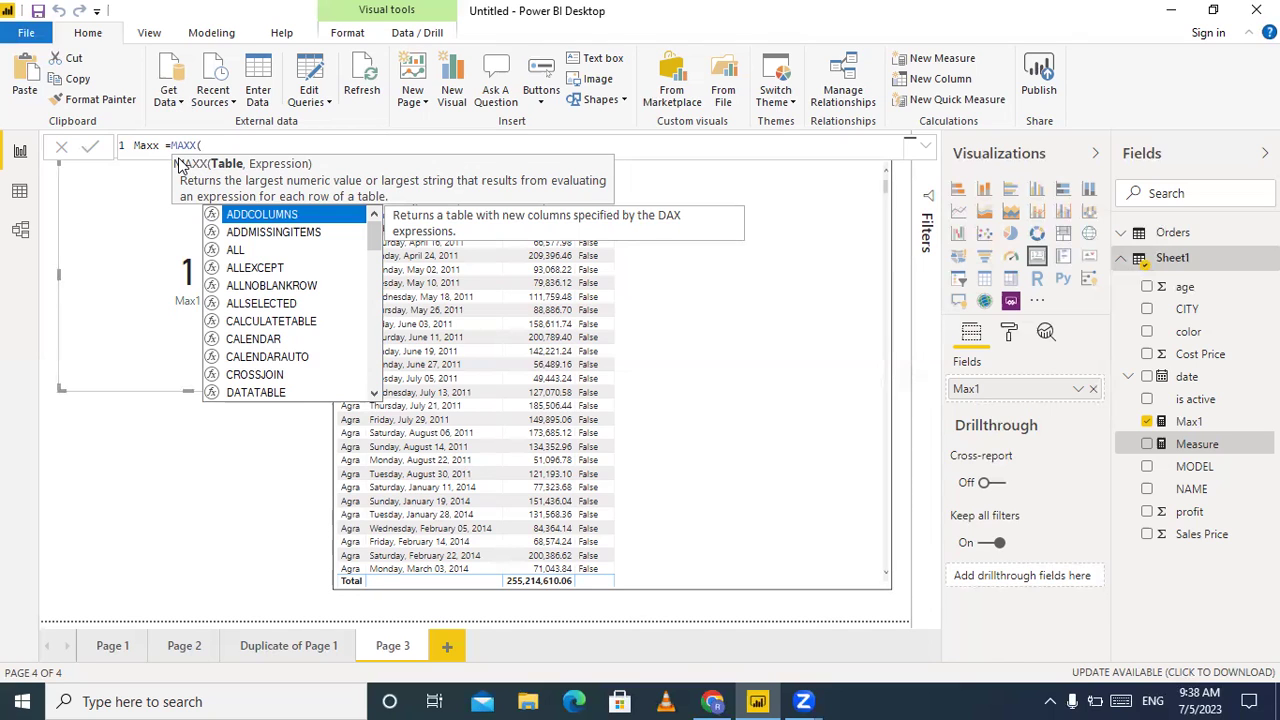
Give MAXX the table Sheet1 and the expression Sheet1[CITY], and commit the Maxx measure
text(shee)
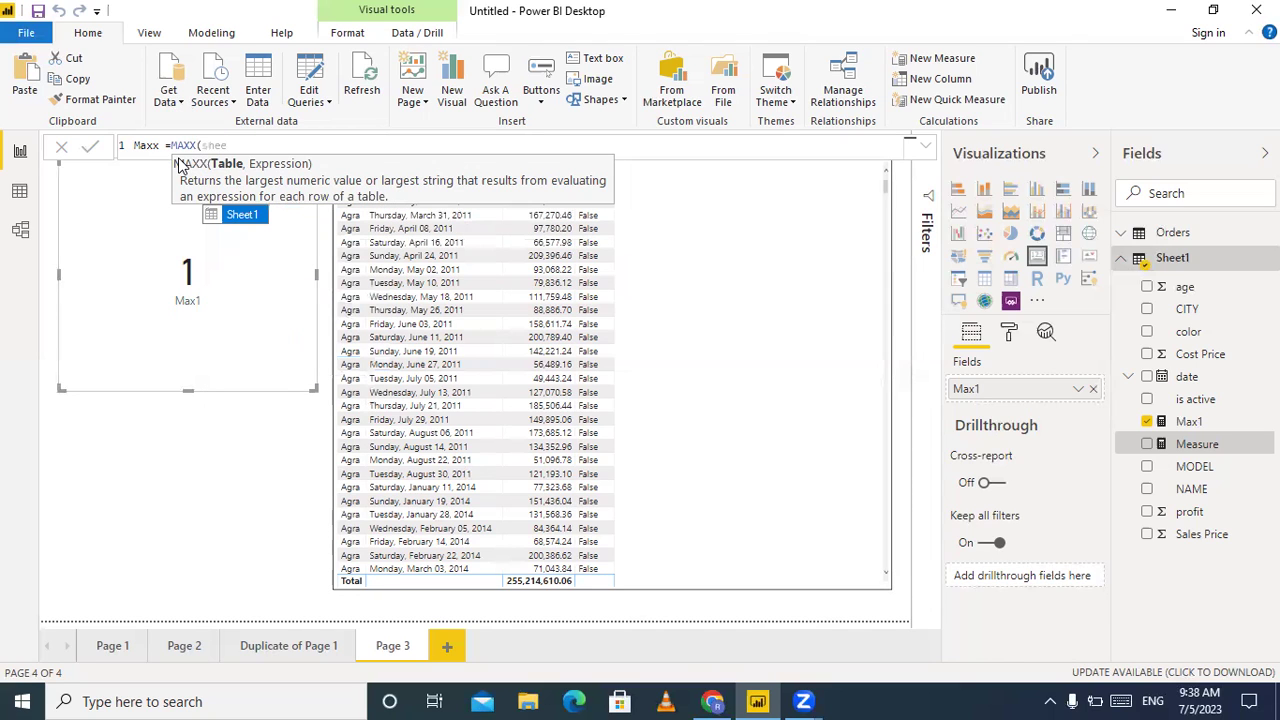
key(Tab)
text(,)
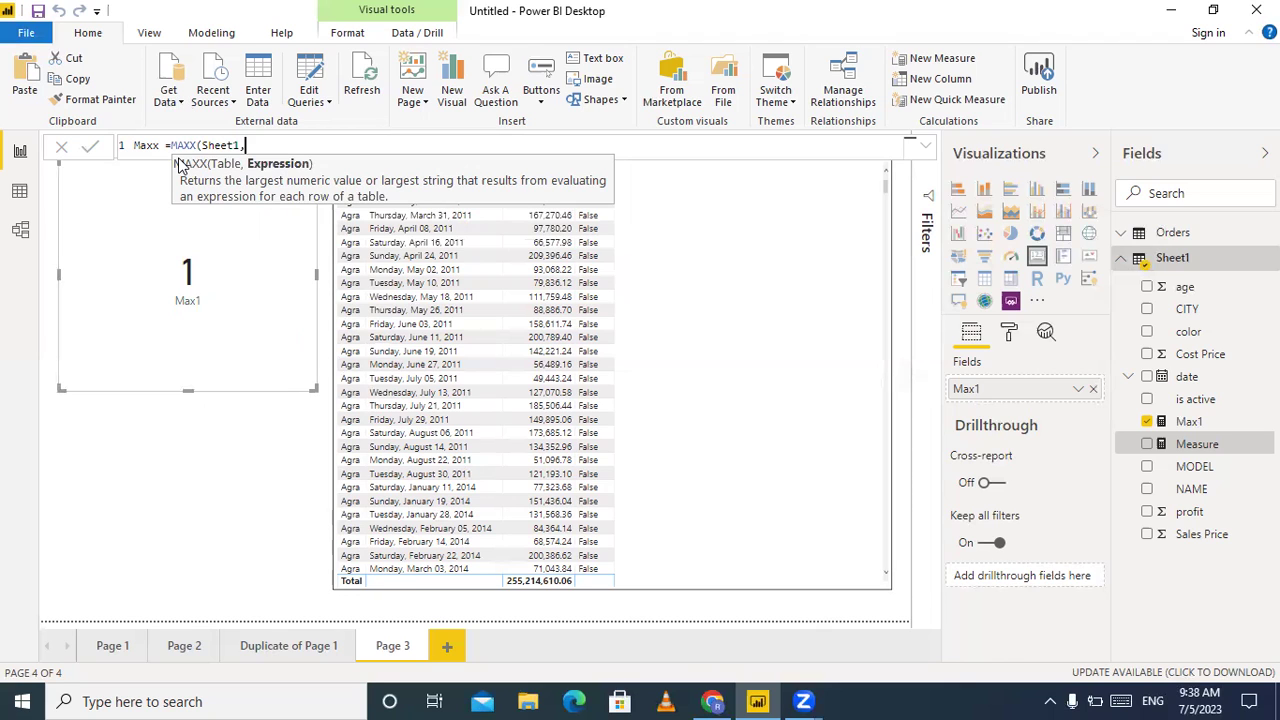
text(city)
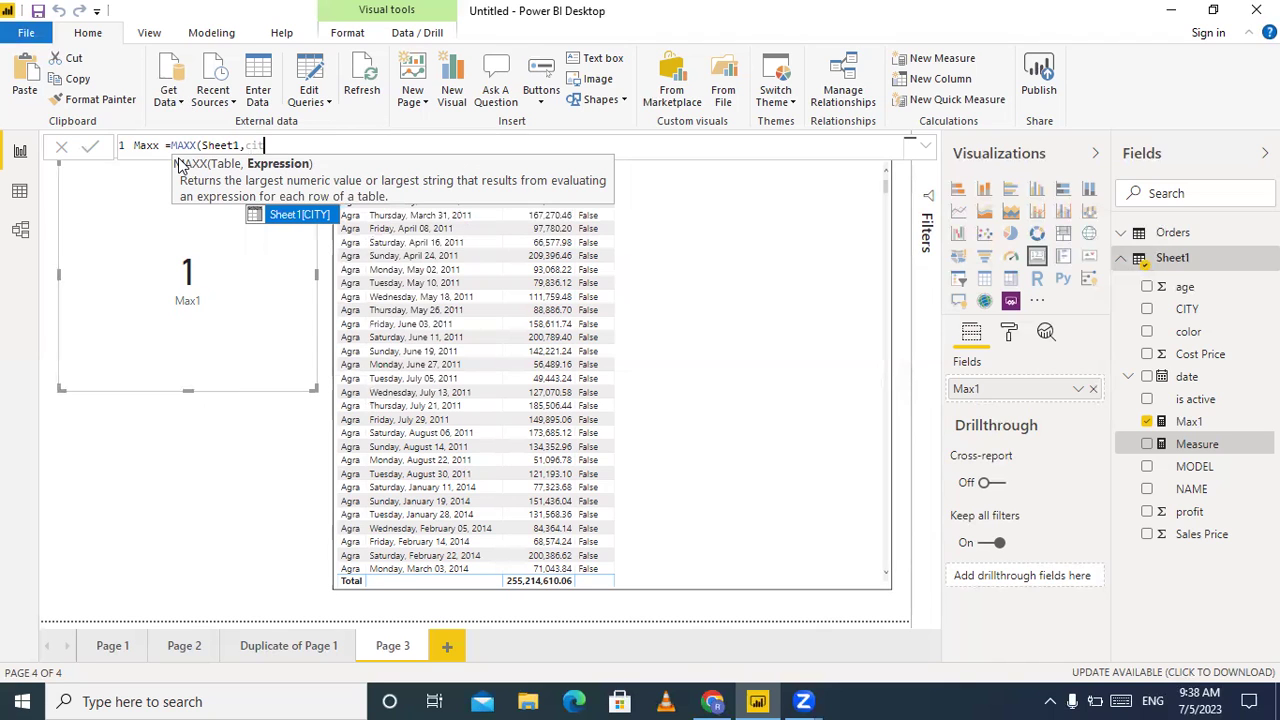
key(Tab)
text())
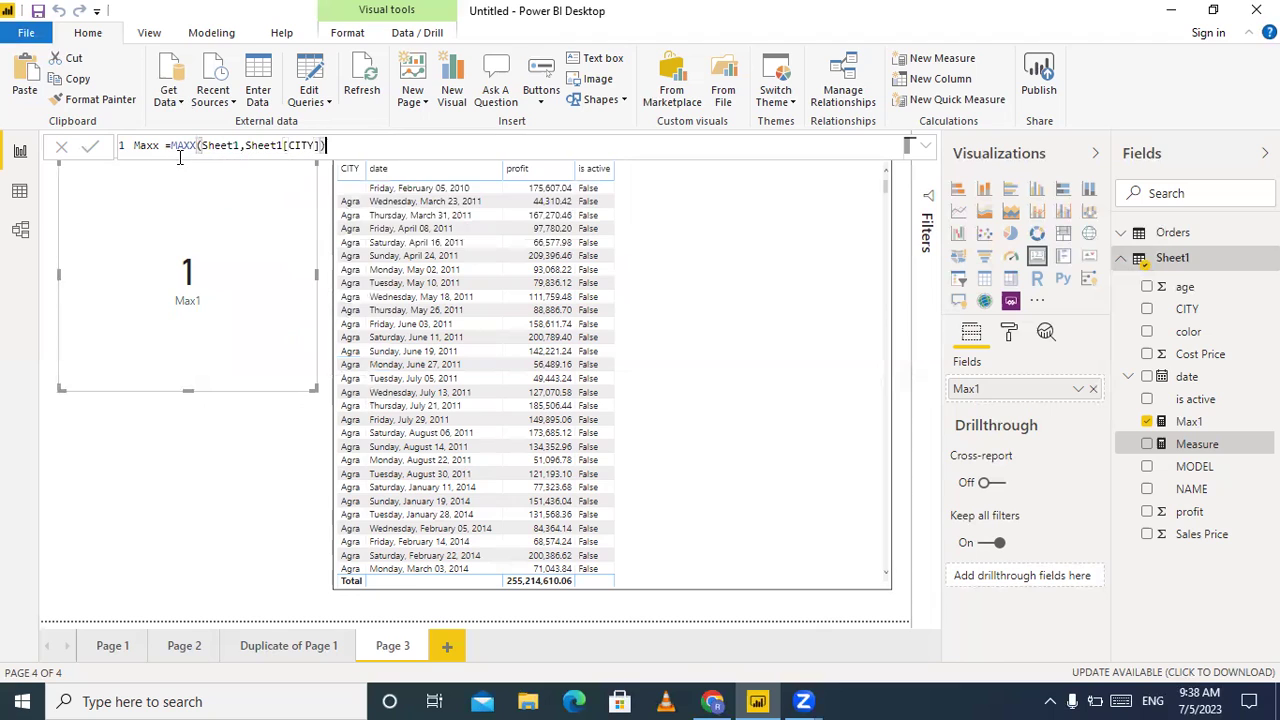
click(87, 152)
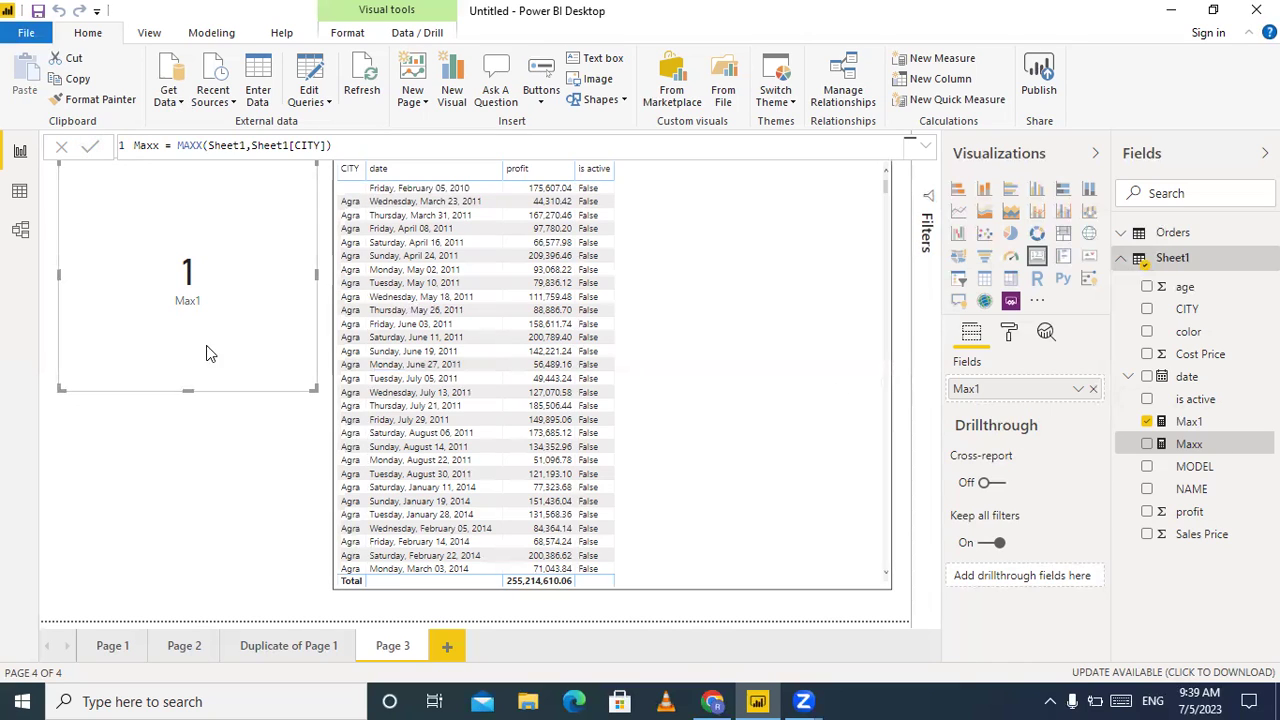
Turn on the border of the Max1 card and shrink the card to a small box
click(1009, 332)
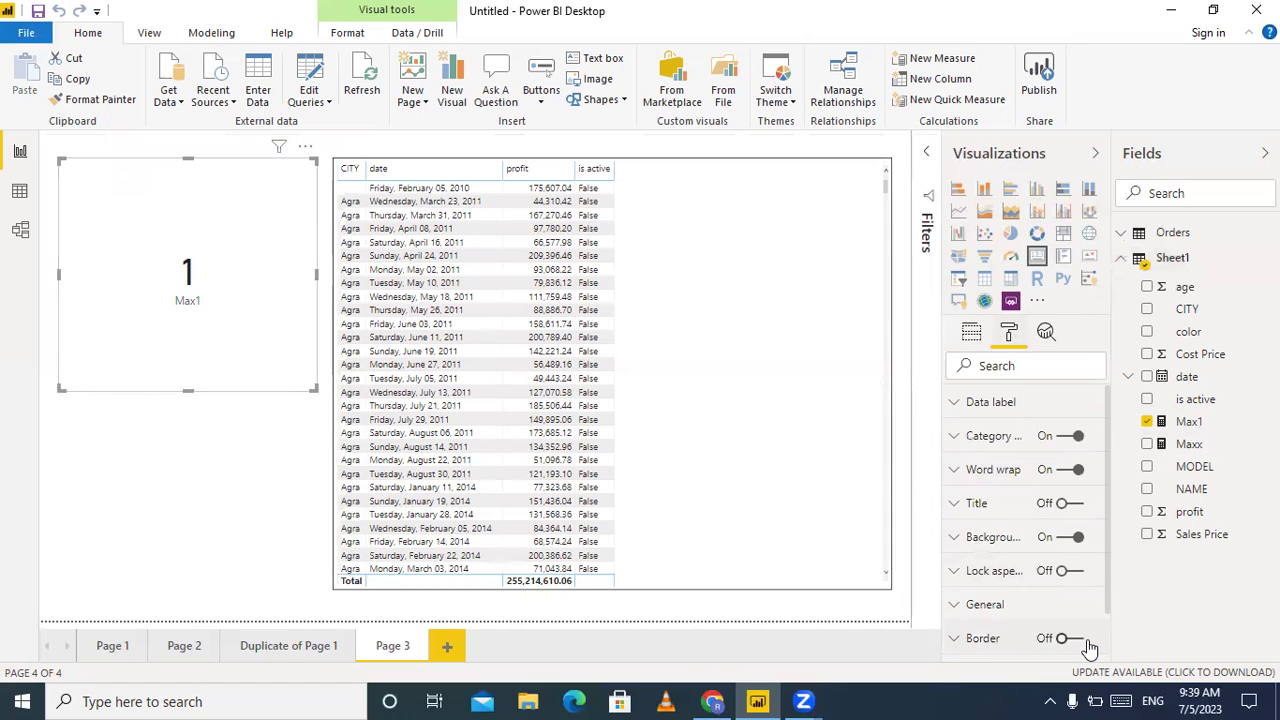
click(1087, 643)
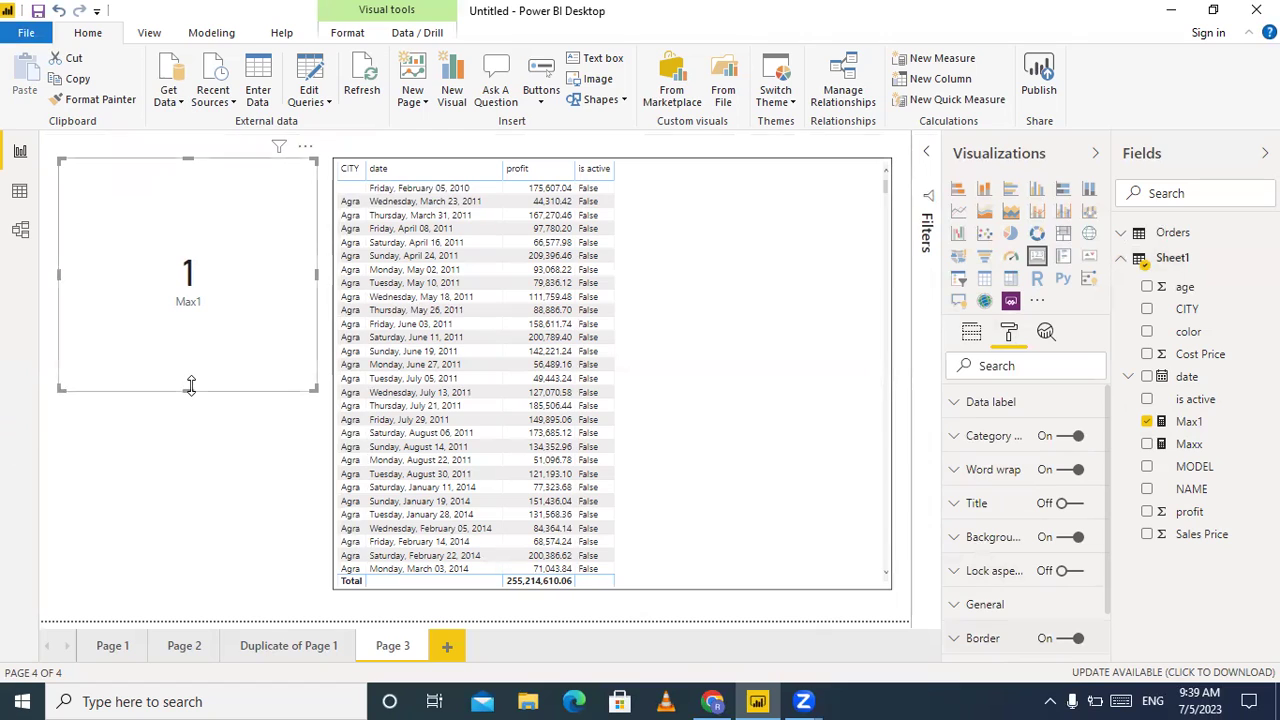
drag(190, 386, 199, 268)
drag(315, 216, 225, 226)
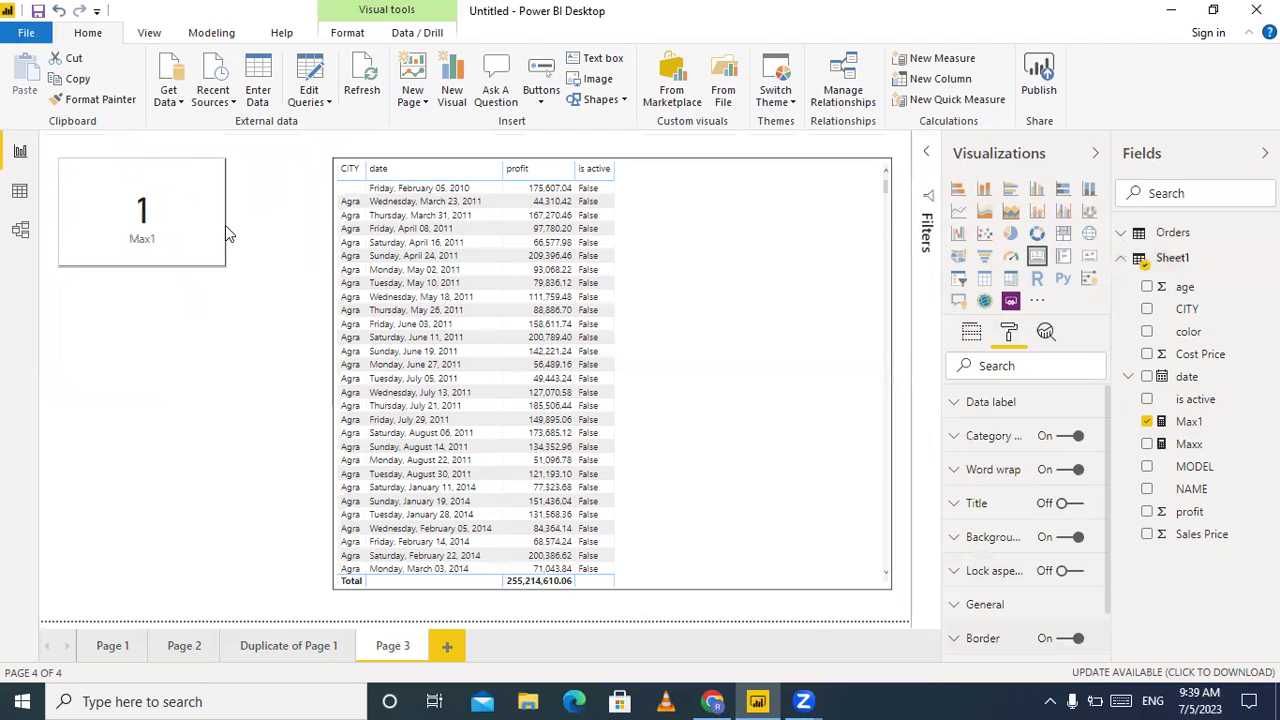
click(213, 306)
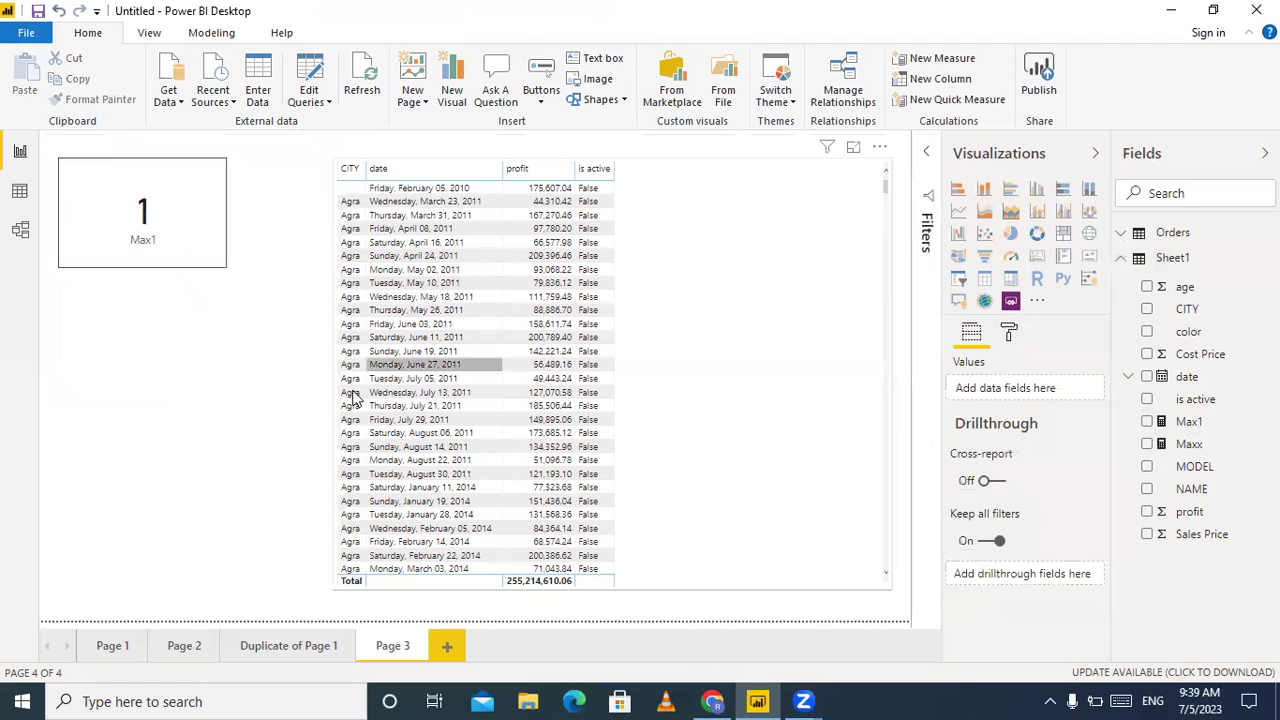
Duplicate the Max1 card, place the copy below the original, and show the Maxx measure in it instead
click(178, 224)
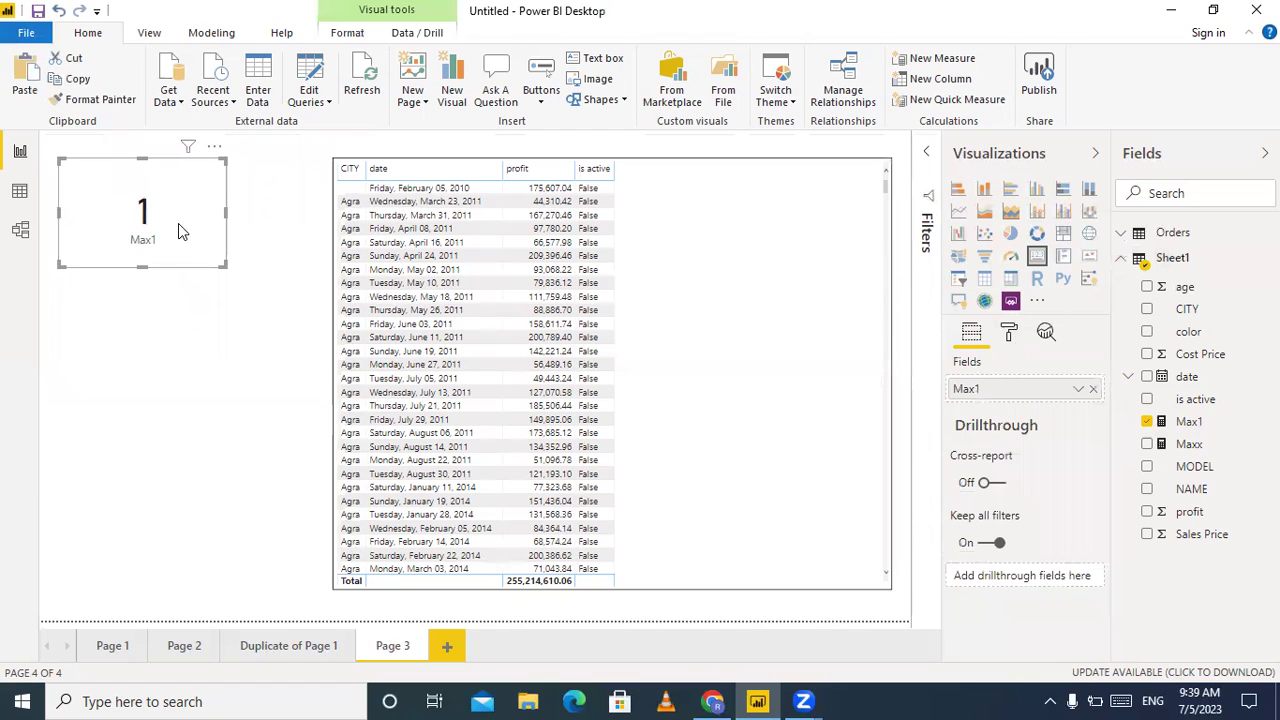
key(ctrl+c)
key(ctrl+v)
drag(180, 223, 180, 341)
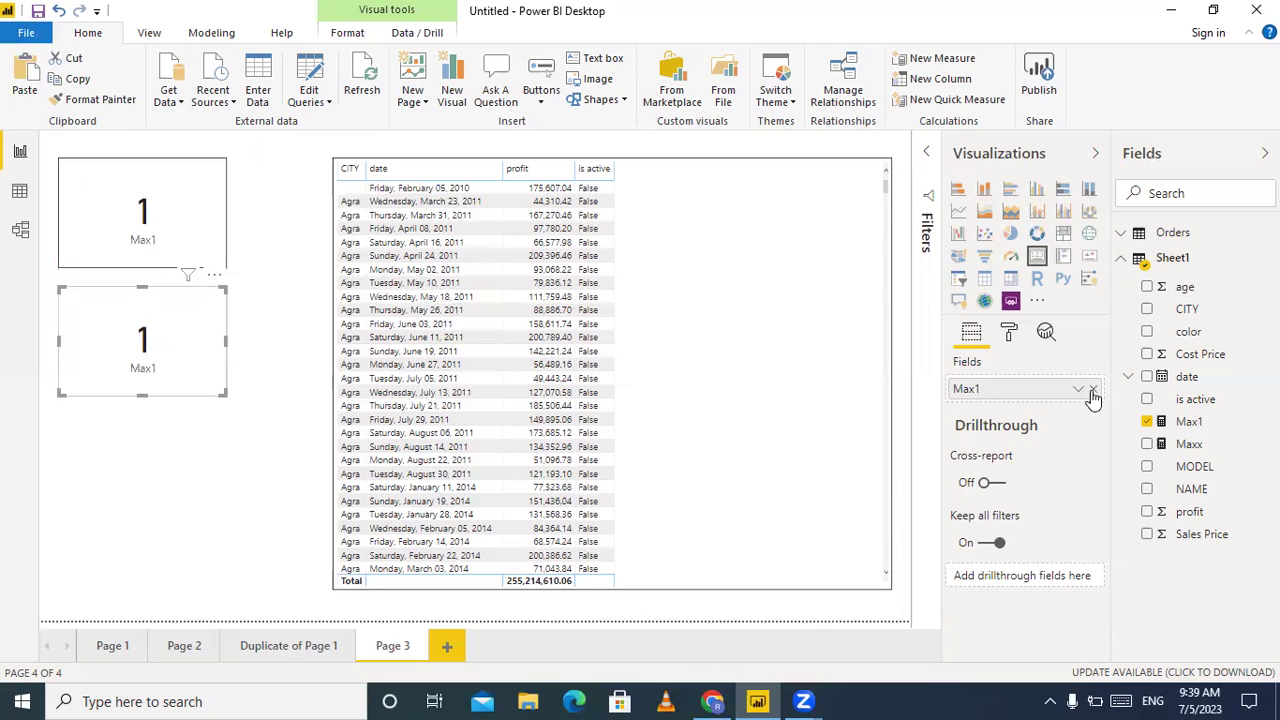
click(1093, 393)
drag(1189, 444, 1033, 398)
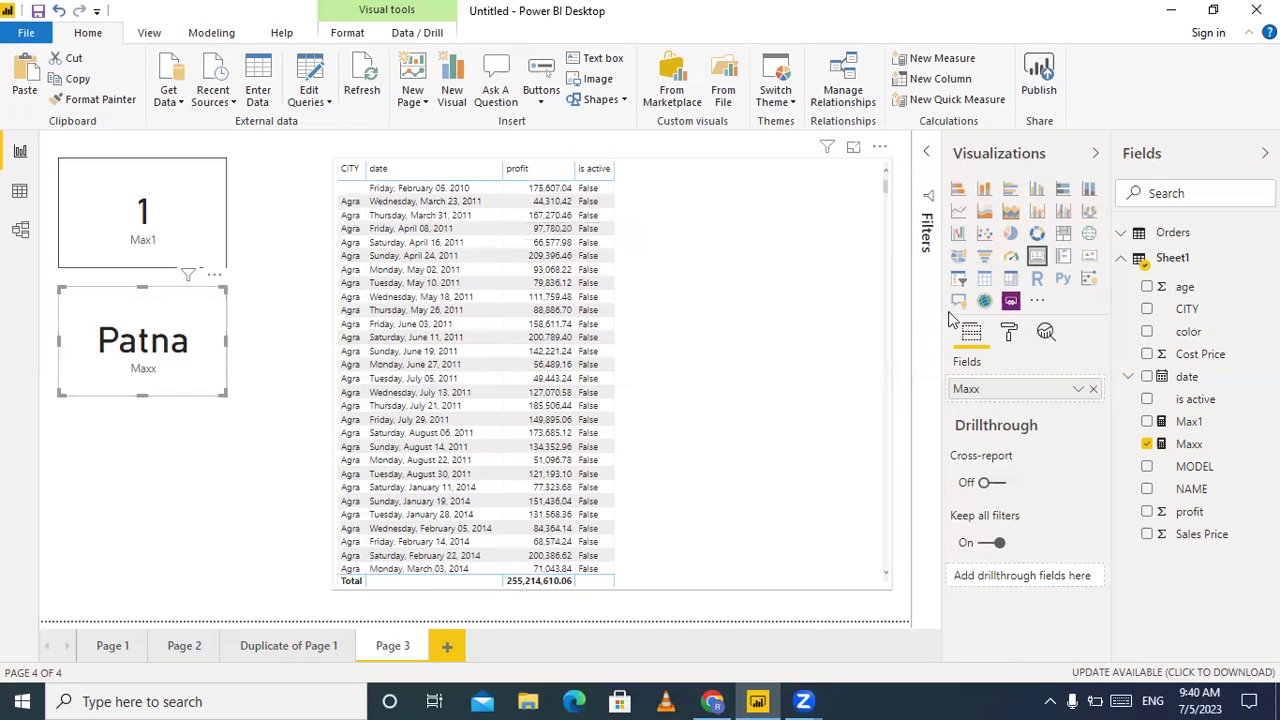
Change the expression of the Maxx measure to Sheet1[profit] and commit the formula
click(1188, 446)
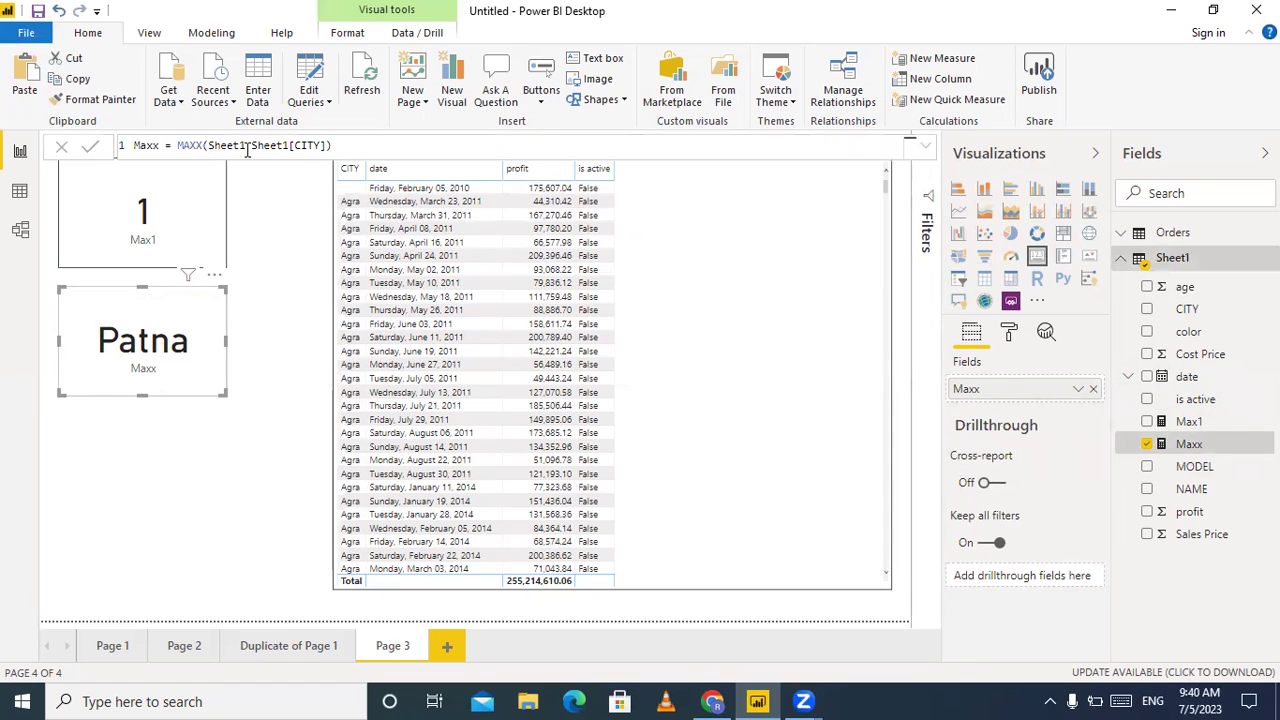
click(320, 146)
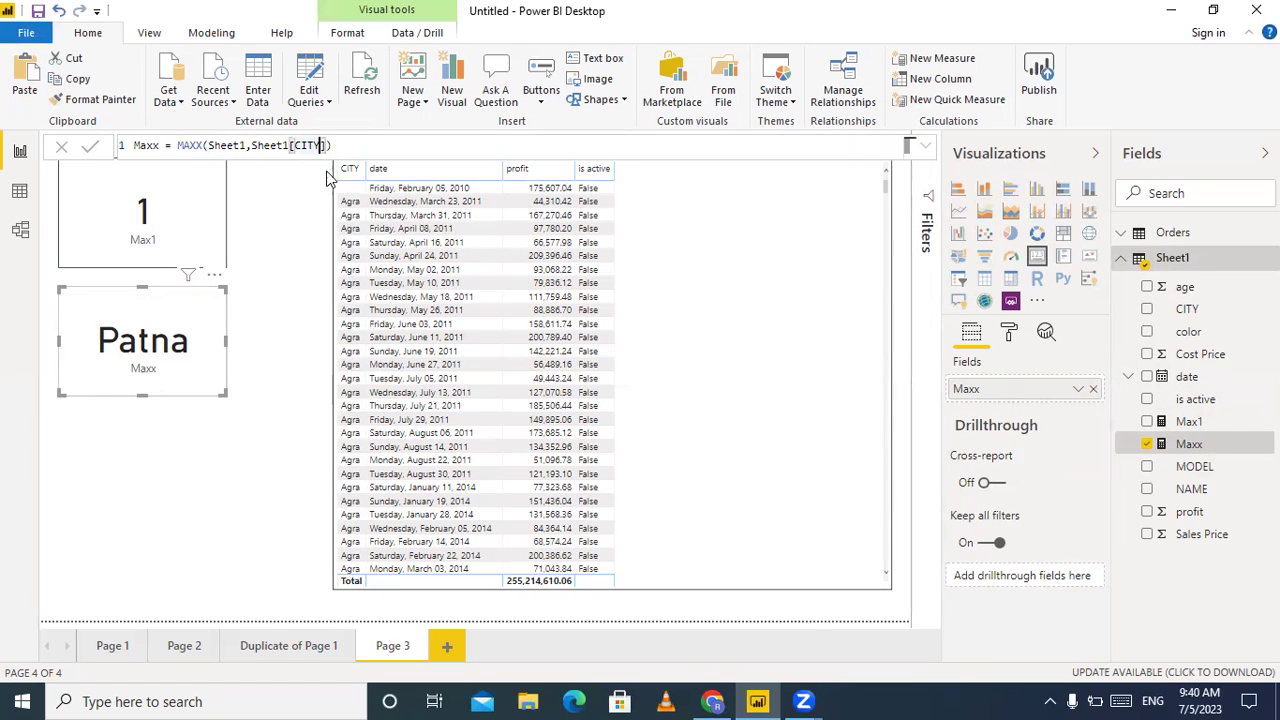
key(BackSpace)
key(BackSpace)
key(BackSpace)
key(BackSpace)
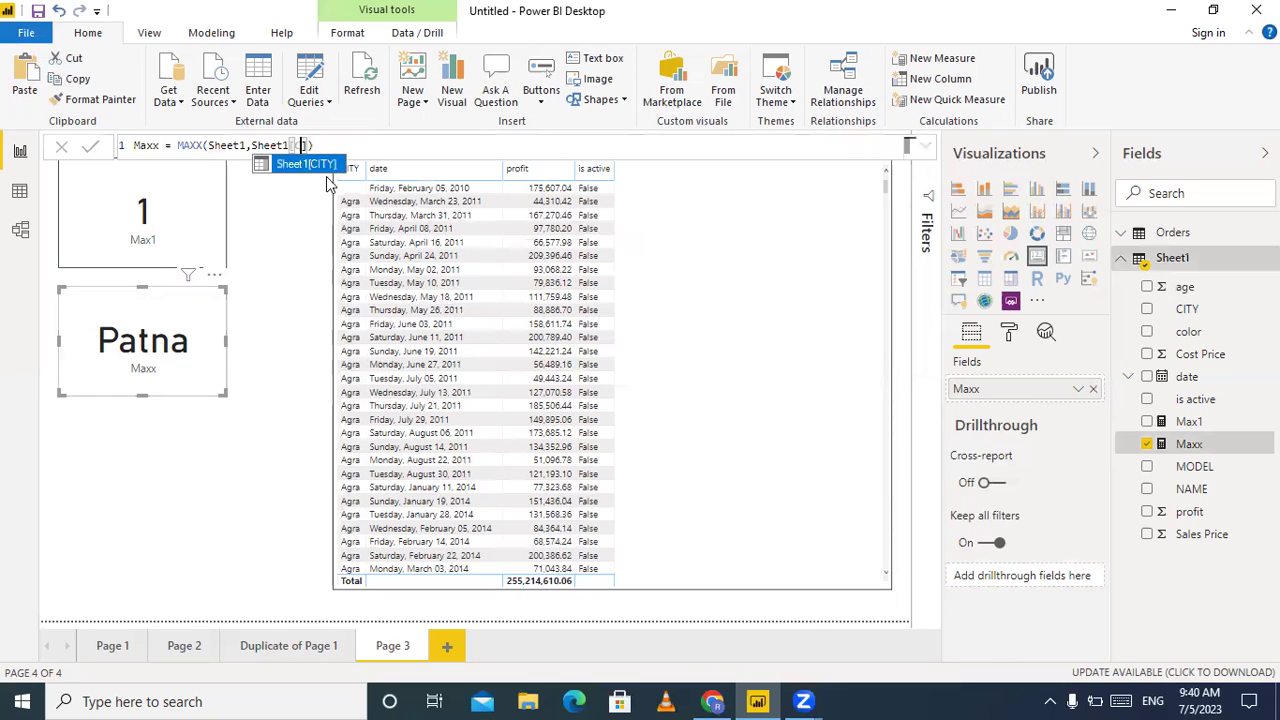
text(prof)
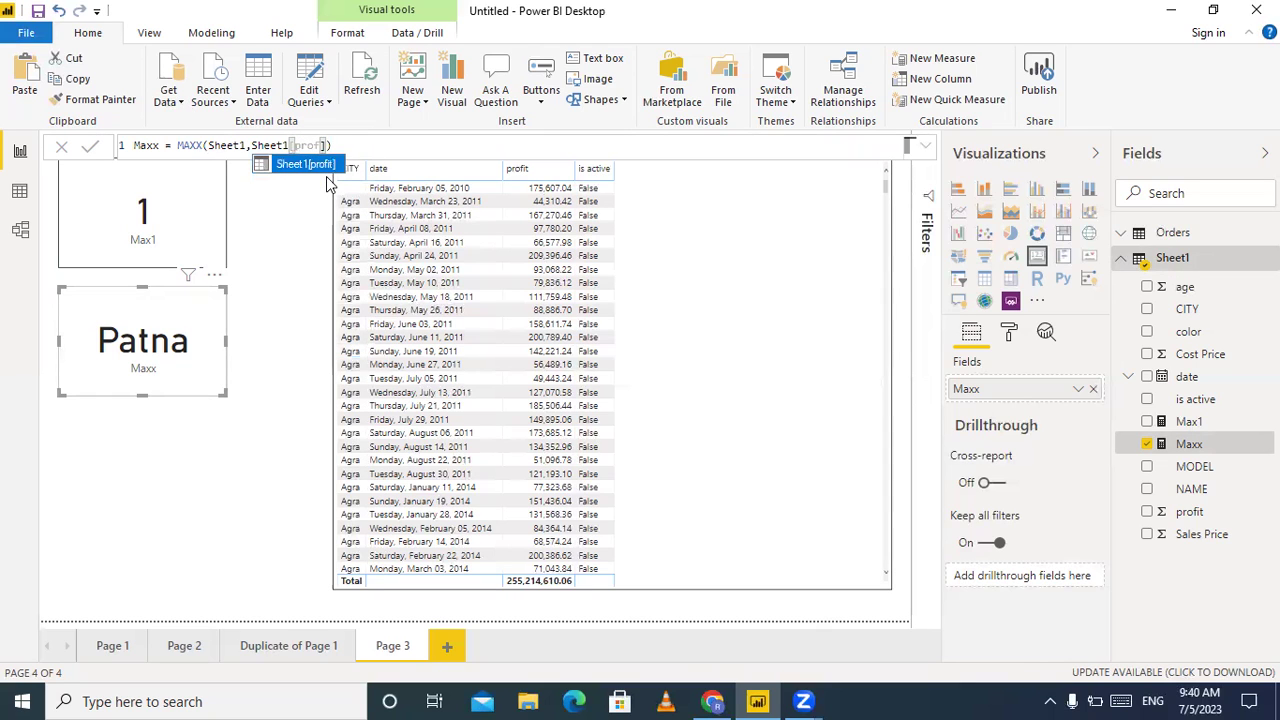
key(Tab)
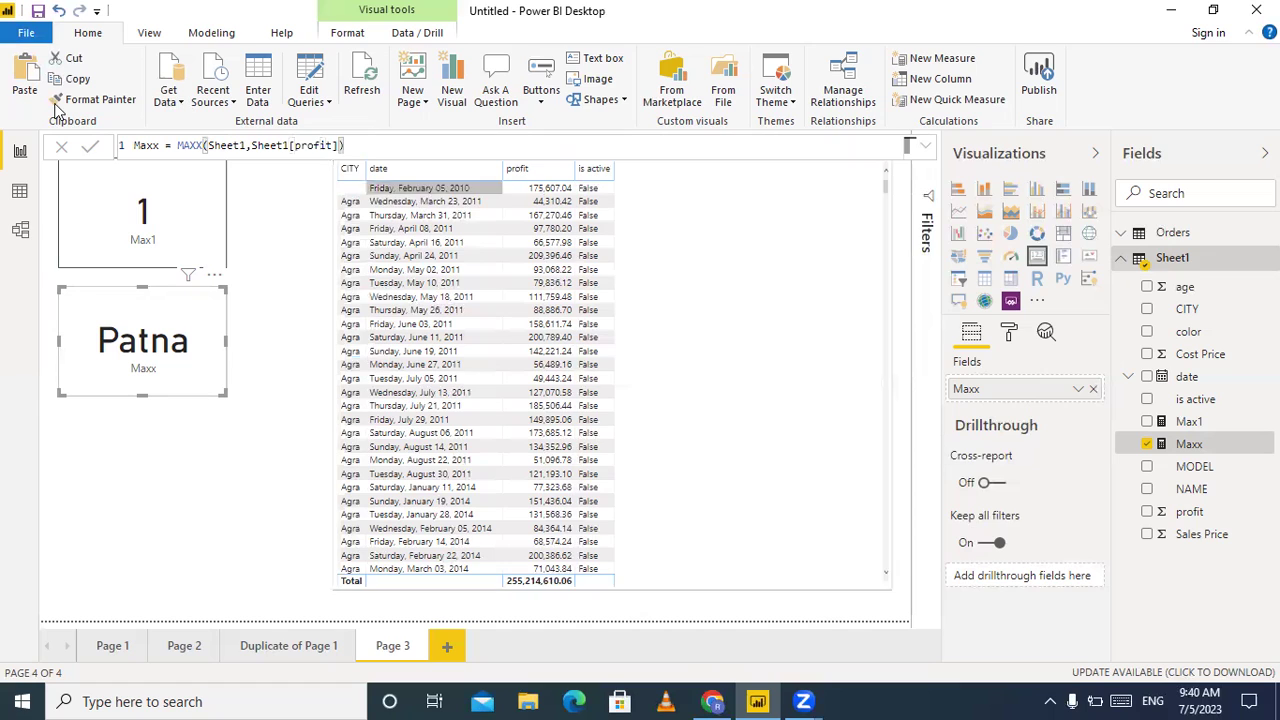
click(92, 148)
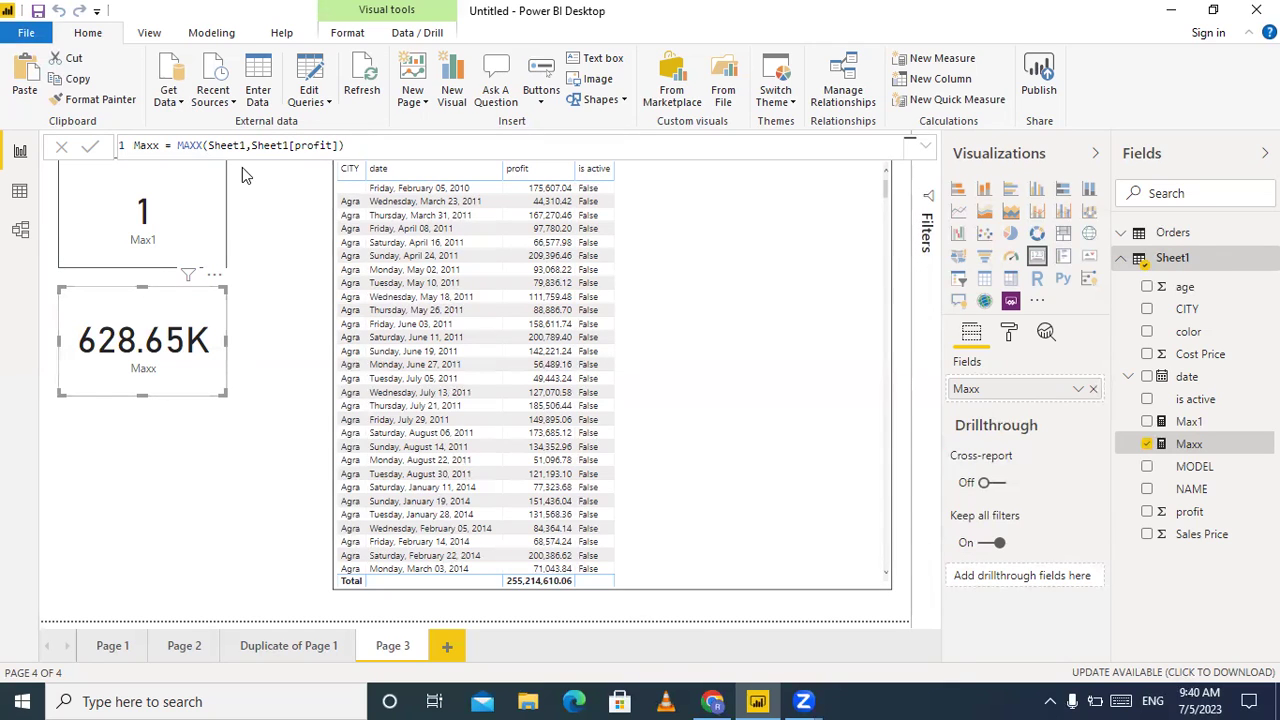
Clear the MAXX arguments in the Maxx formula and begin the table argument with a FILTER function on Sheet1
click(388, 147)
key(BackSpace)
key(BackSpace)
key(BackSpace)
key(BackSpace)
key(BackSpace)
key(BackSpace)
key(BackSpace)
key(BackSpace)
key(BackSpace)
key(BackSpace)
key(BackSpace)
key(BackSpace)
key(BackSpace)
key(BackSpace)
key(BackSpace)
key(BackSpace)
key(BackSpace)
key(BackSpace)
key(BackSpace)
key(BackSpace)
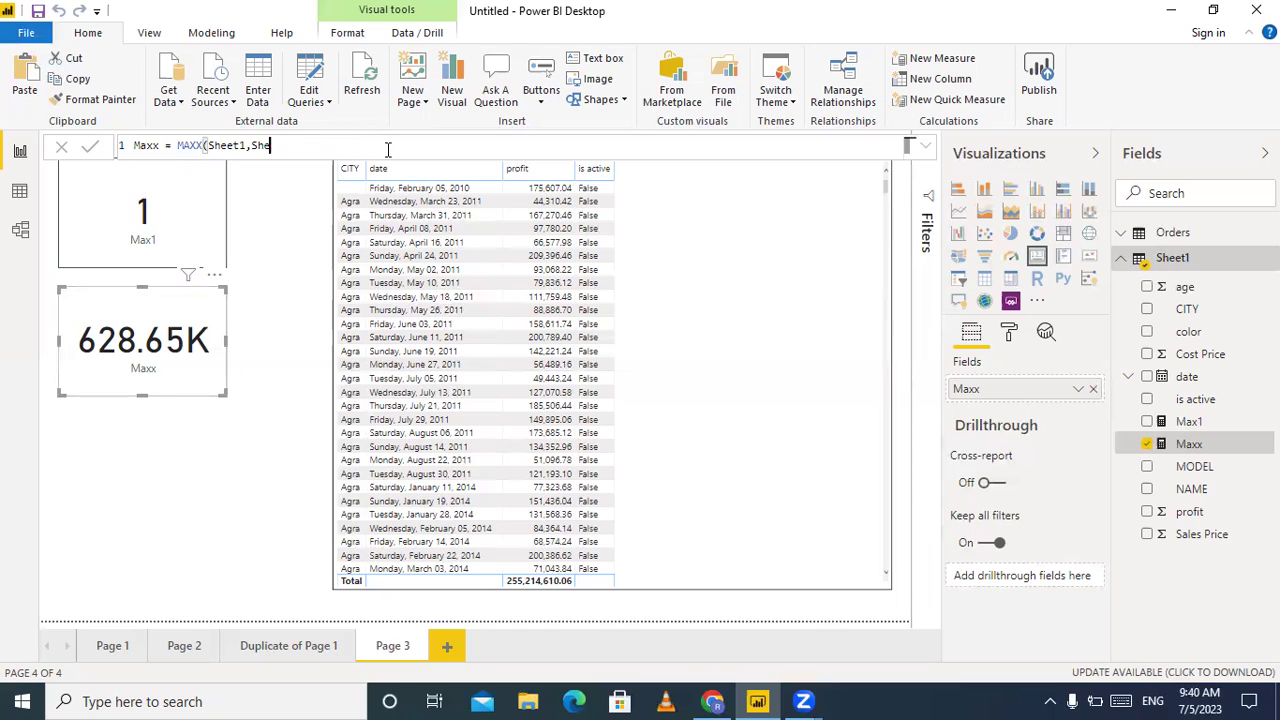
key(BackSpace)
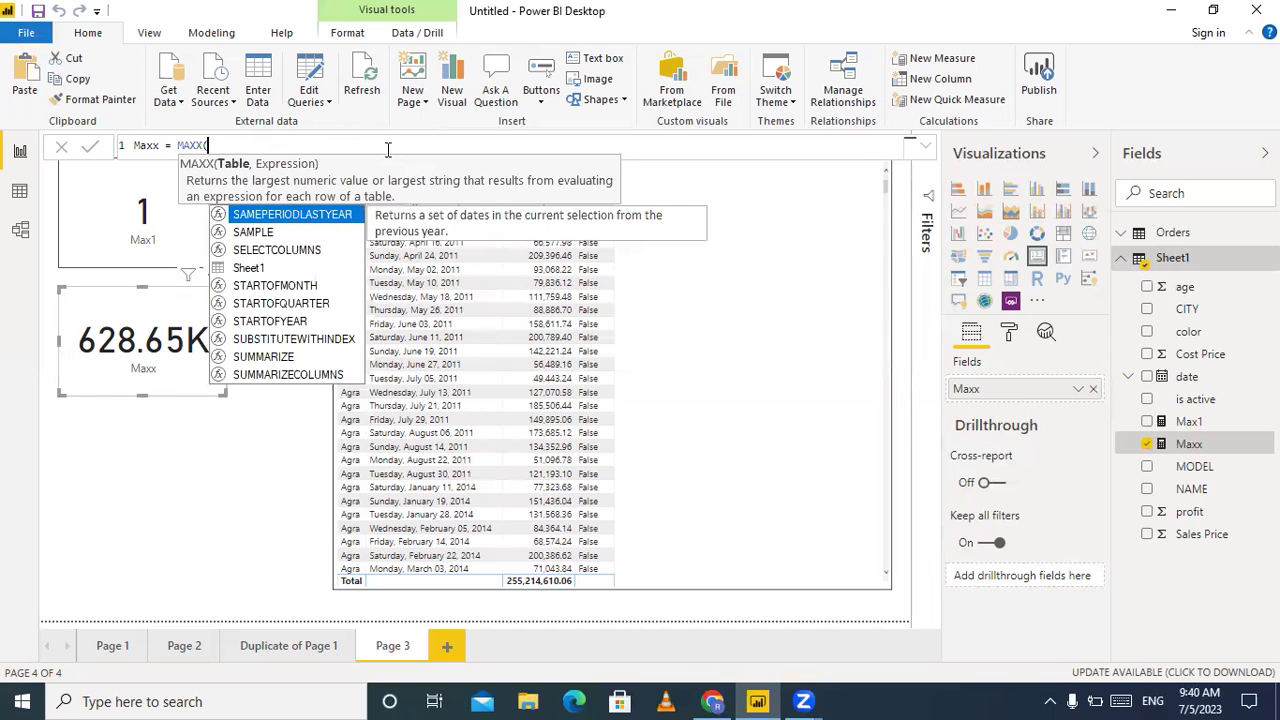
text(filter)
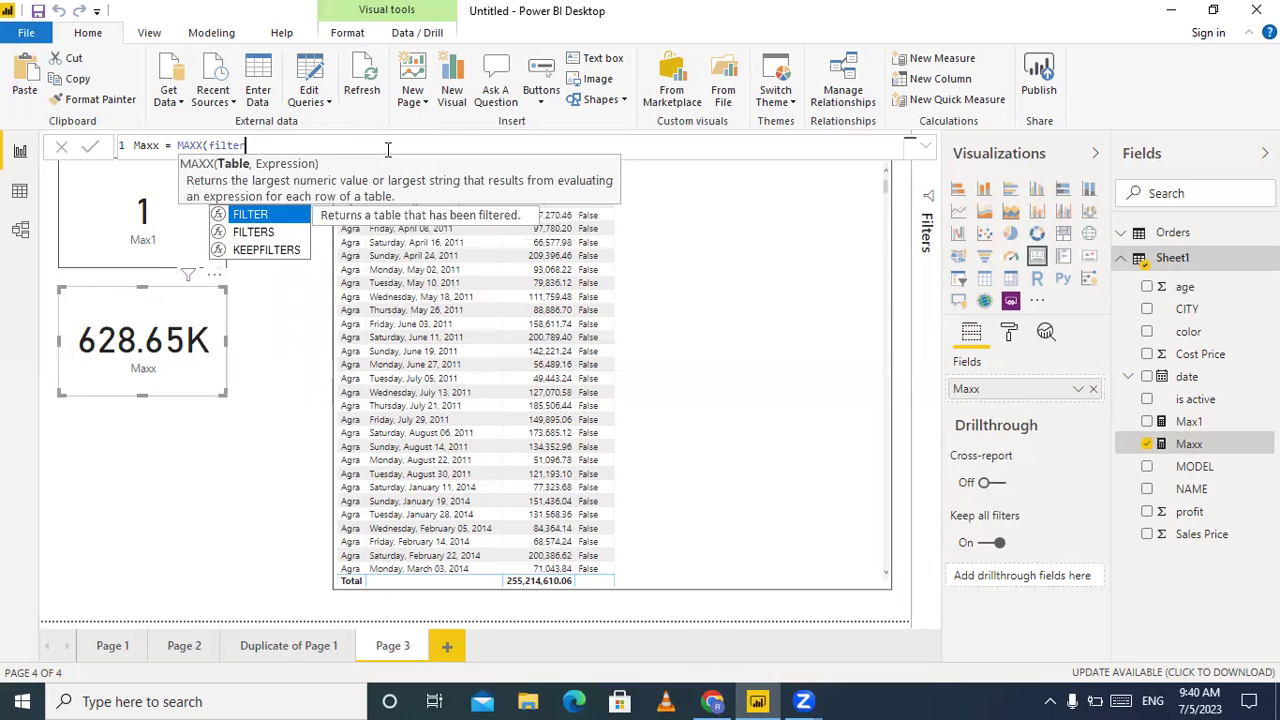
text(()
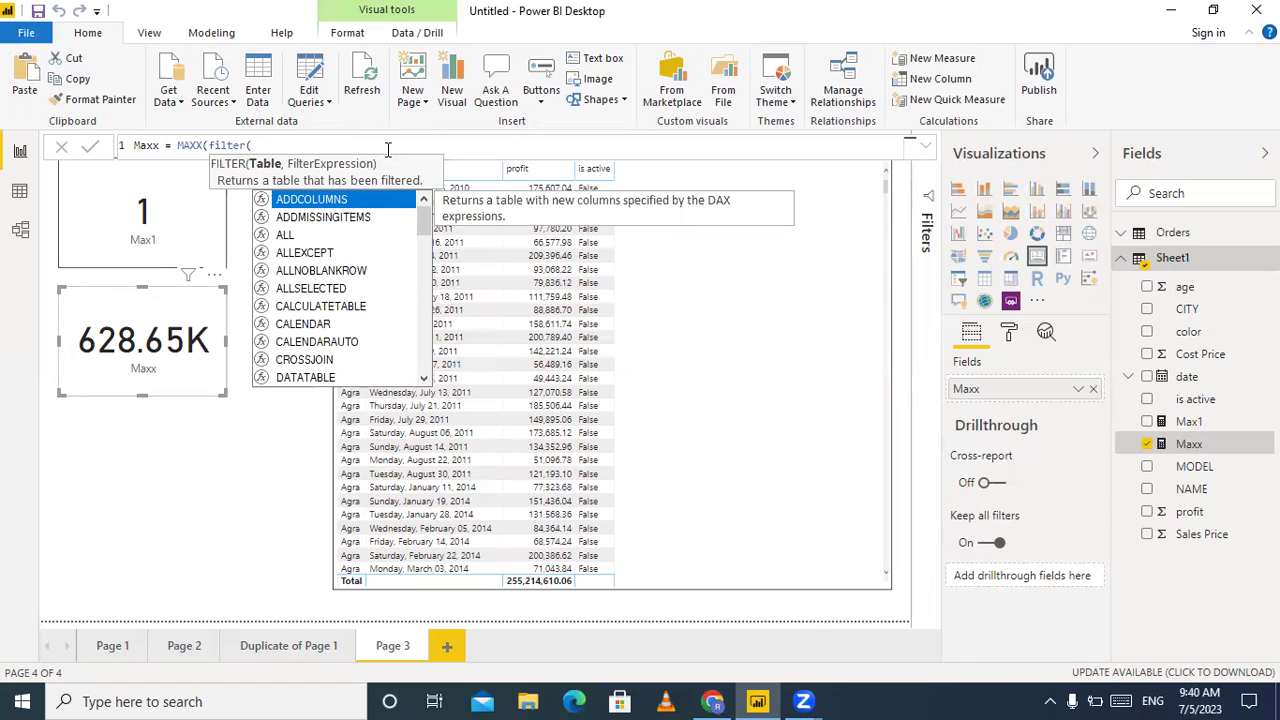
text(she)
key(Tab)
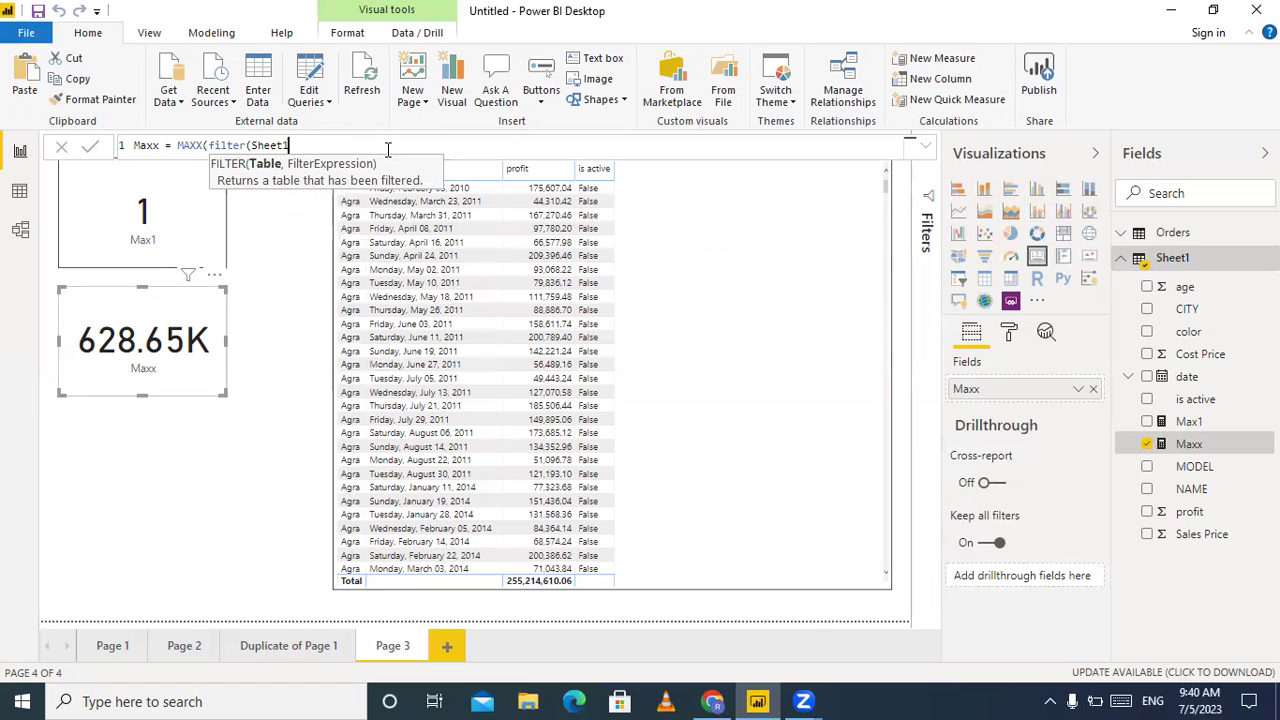
Set the filter condition to Sheet1[CITY]="Agra" and close the FILTER function
text(,)
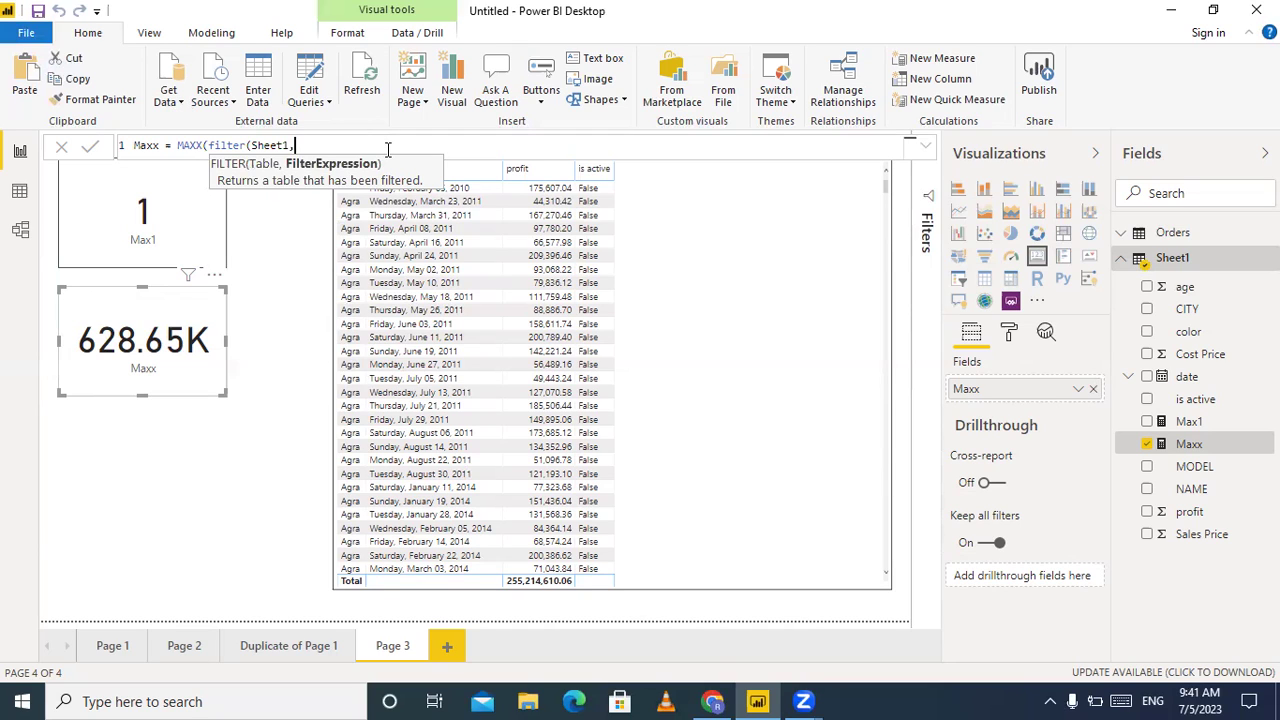
text(a)
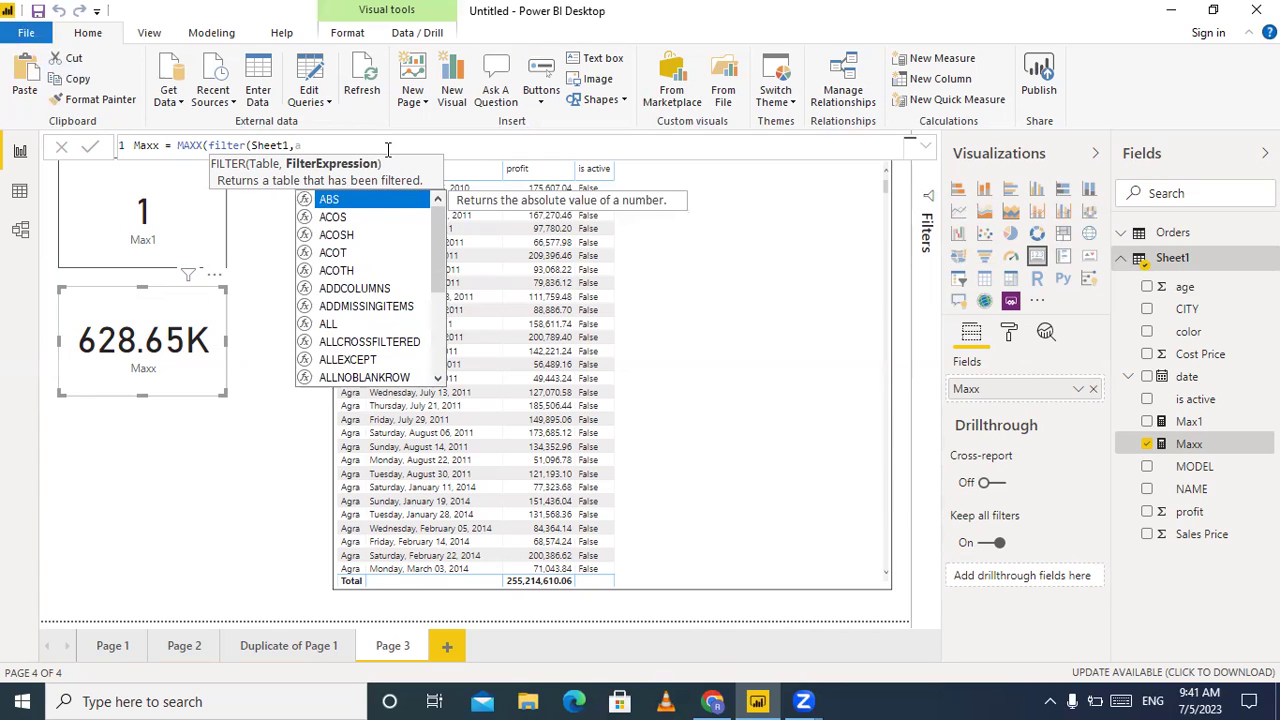
key(BackSpace)
text(ci)
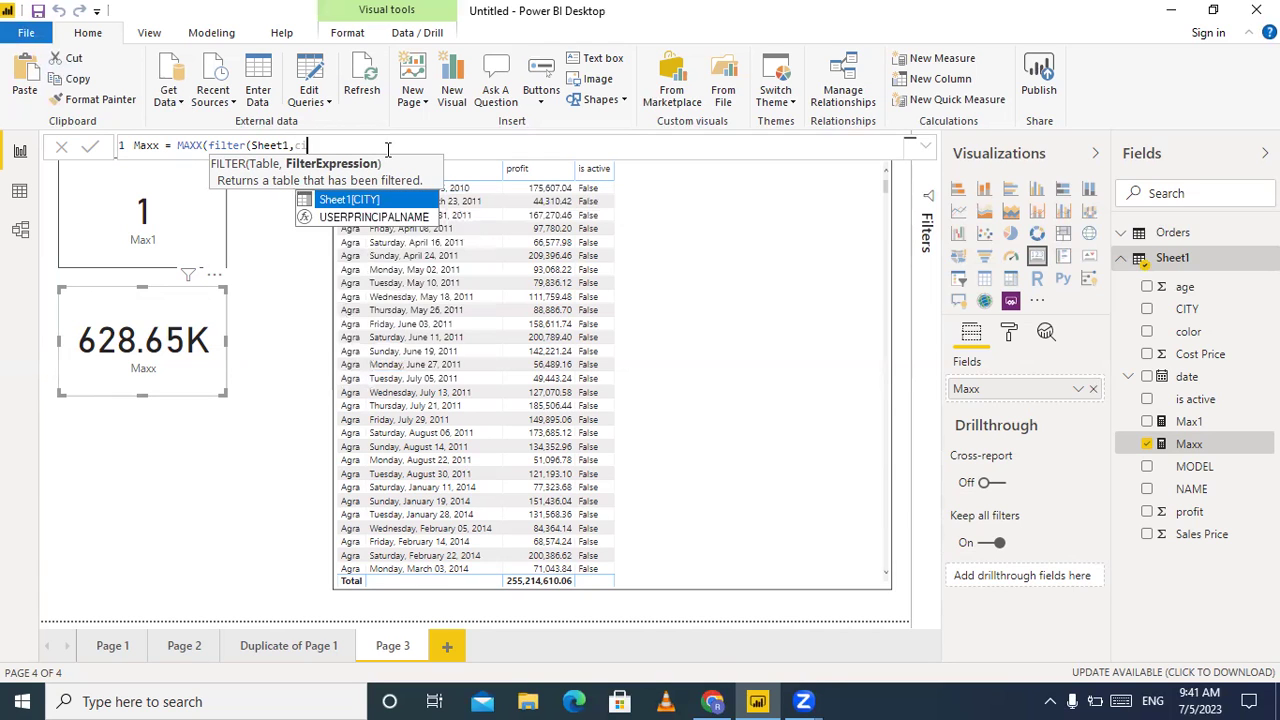
key(Tab)
text(=")
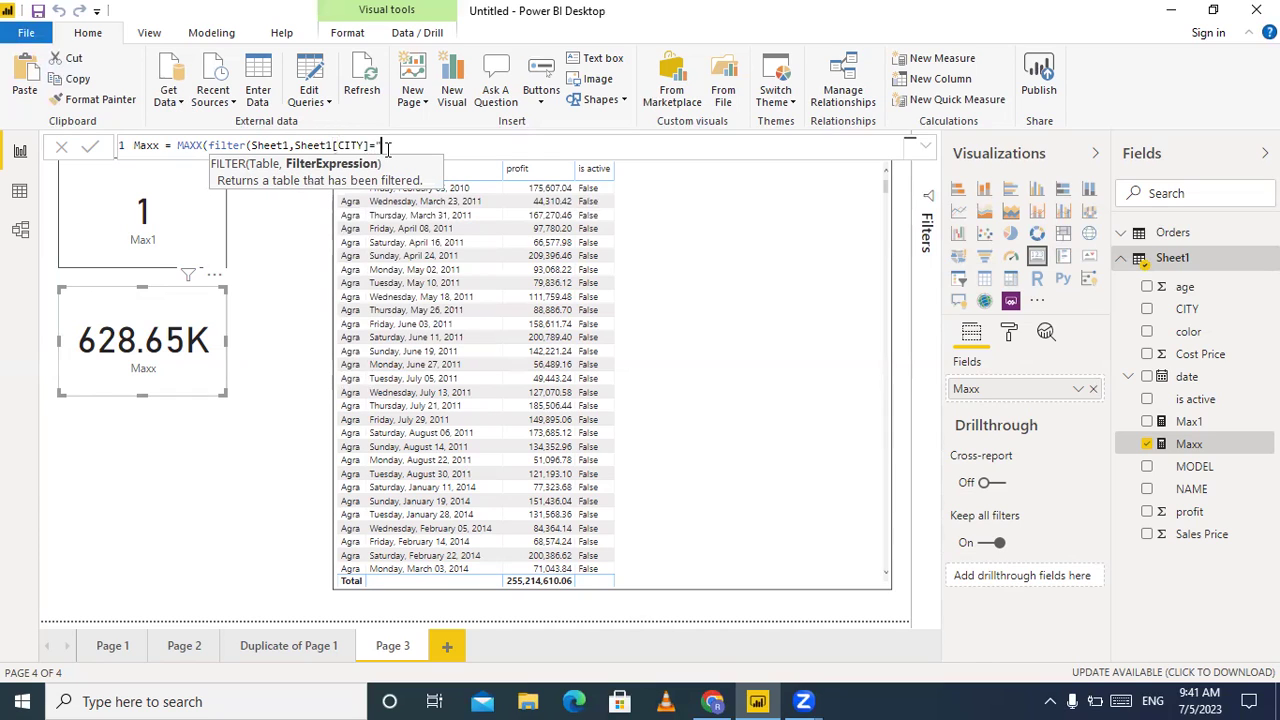
text(agra"),)
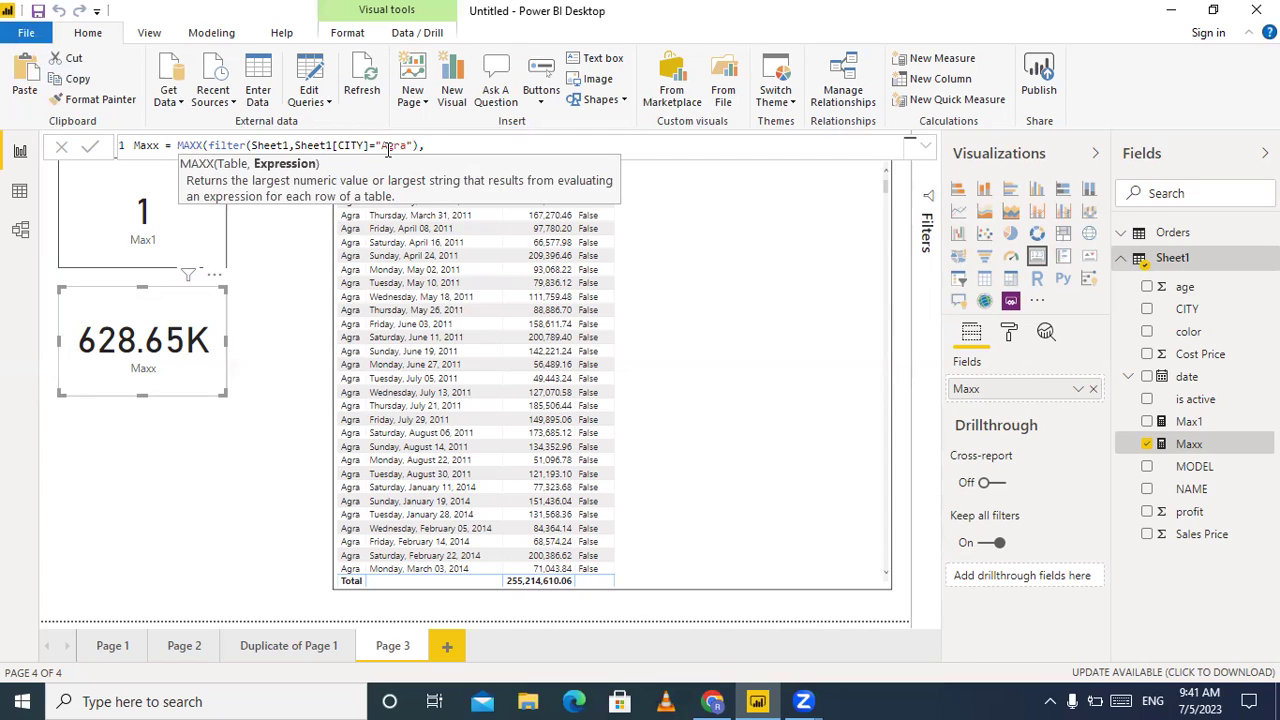
Add Sheet1[profit] as the expression after the Agra filter, close the MAXX function, and commit the Maxx formula
text(pro)
key(Down)
key(Down)
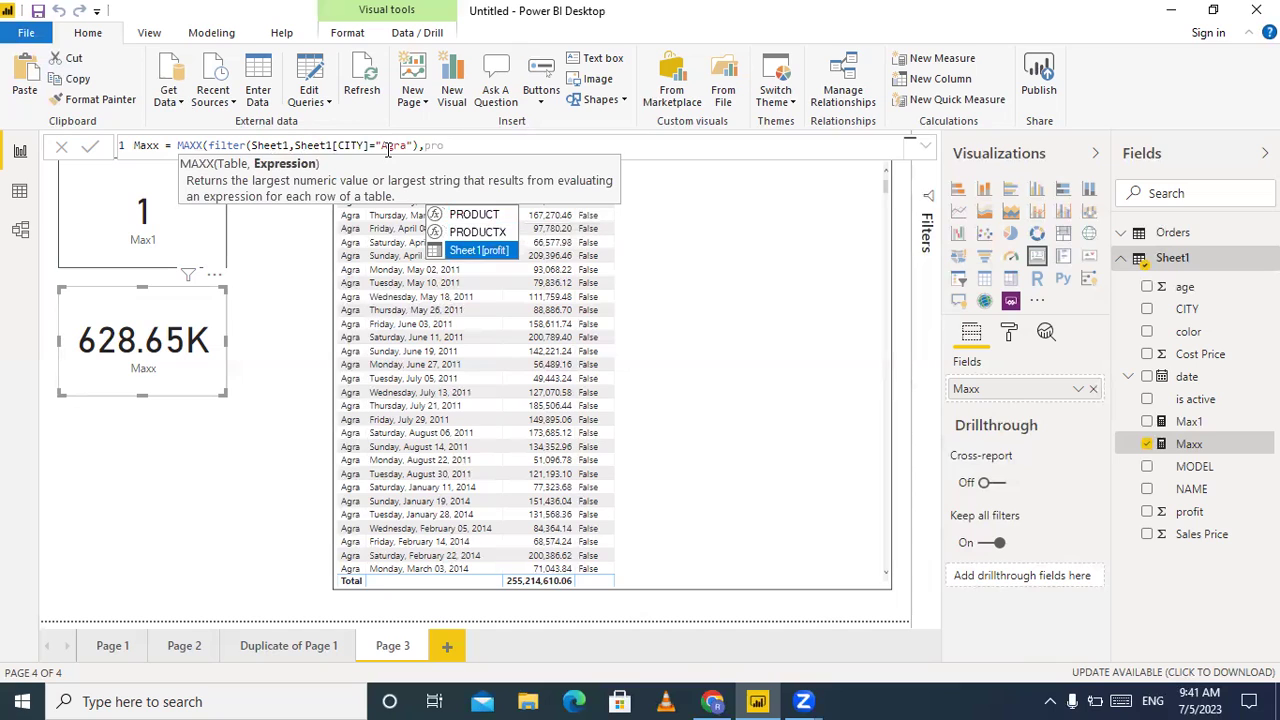
key(Tab)
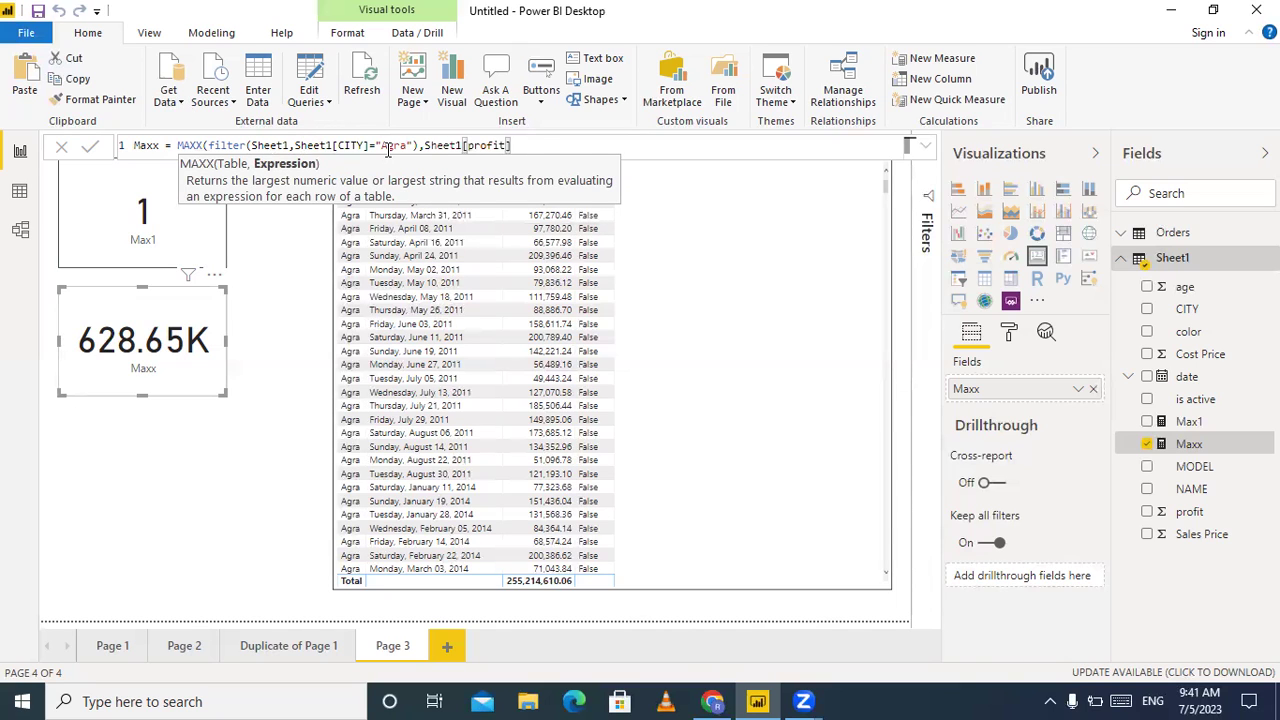
text())
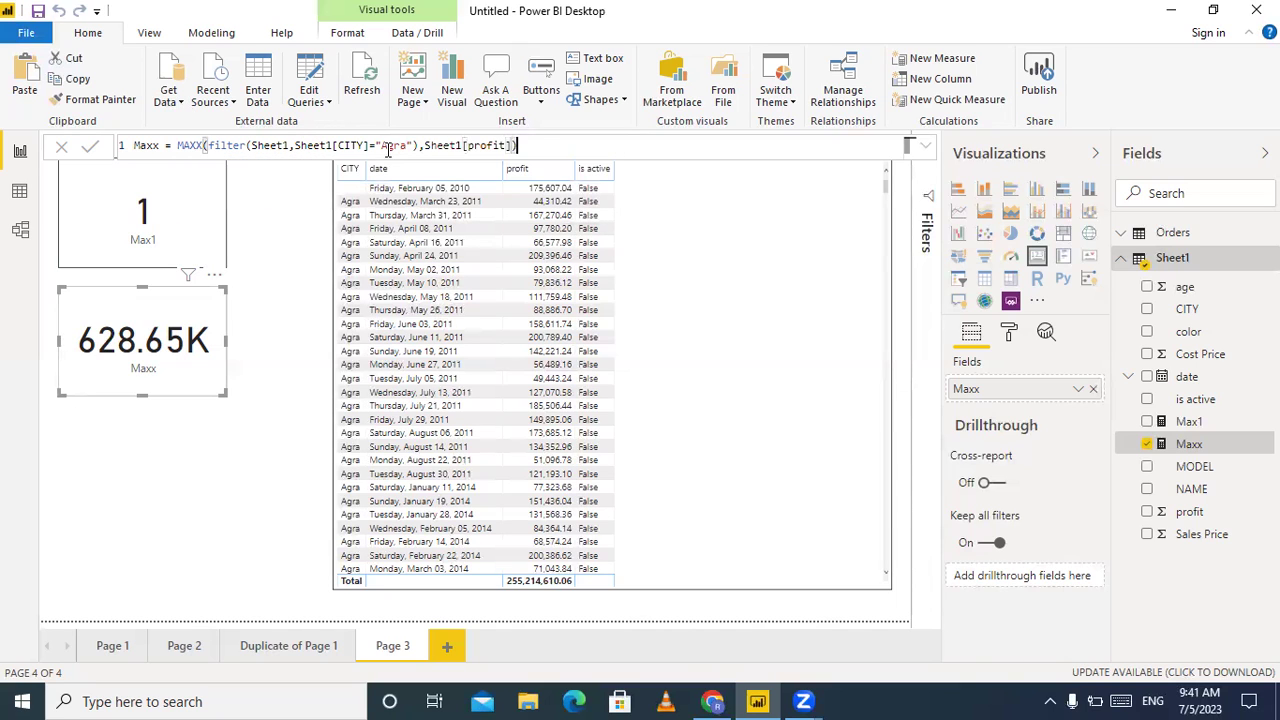
click(88, 144)
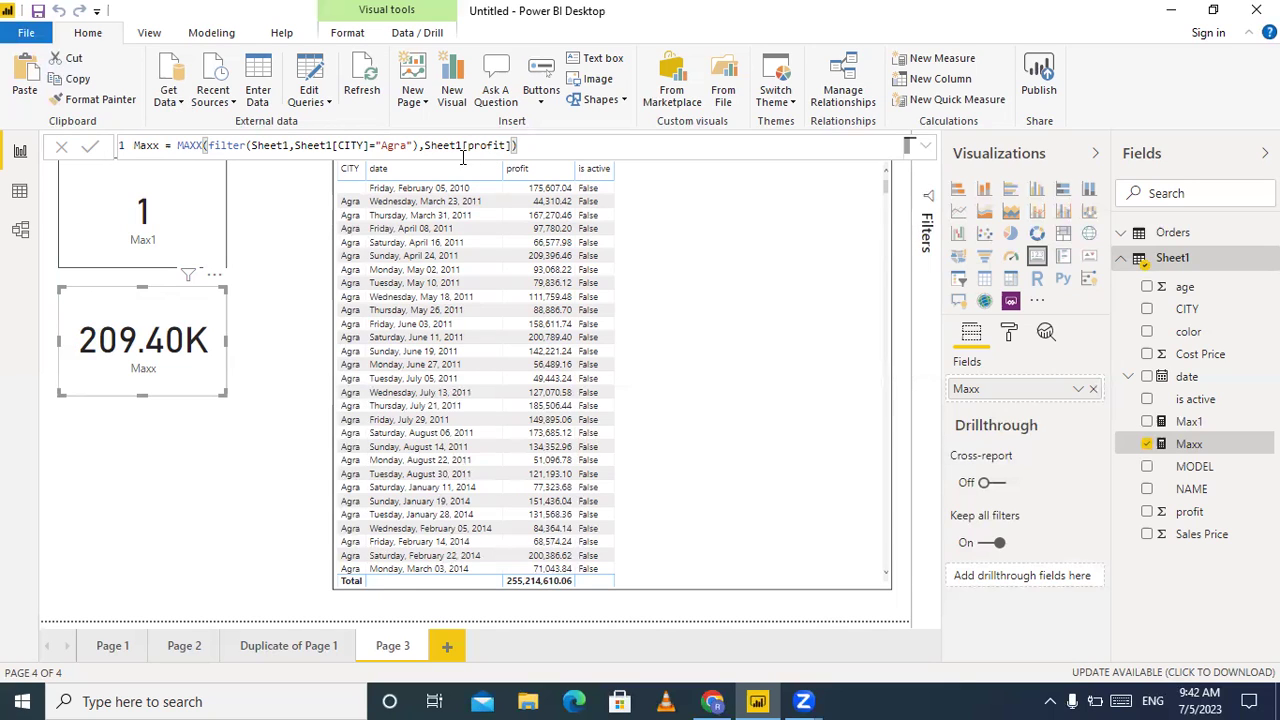
Clear the FILTER table argument and the profit expression from the Maxx formula, keeping only the opening of MAXX
key(BackSpace)
key(BackSpace)
key(BackSpace)
key(BackSpace)
key(BackSpace)
key(BackSpace)
key(BackSpace)
key(BackSpace)
key(BackSpace)
key(BackSpace)
key(BackSpace)
key(BackSpace)
key(BackSpace)
key(BackSpace)
key(BackSpace)
key(BackSpace)
key(BackSpace)
key(BackSpace)
key(BackSpace)
key(BackSpace)
key(BackSpace)
key(BackSpace)
key(BackSpace)
key(BackSpace)
key(BackSpace)
key(BackSpace)
key(BackSpace)
key(BackSpace)
key(BackSpace)
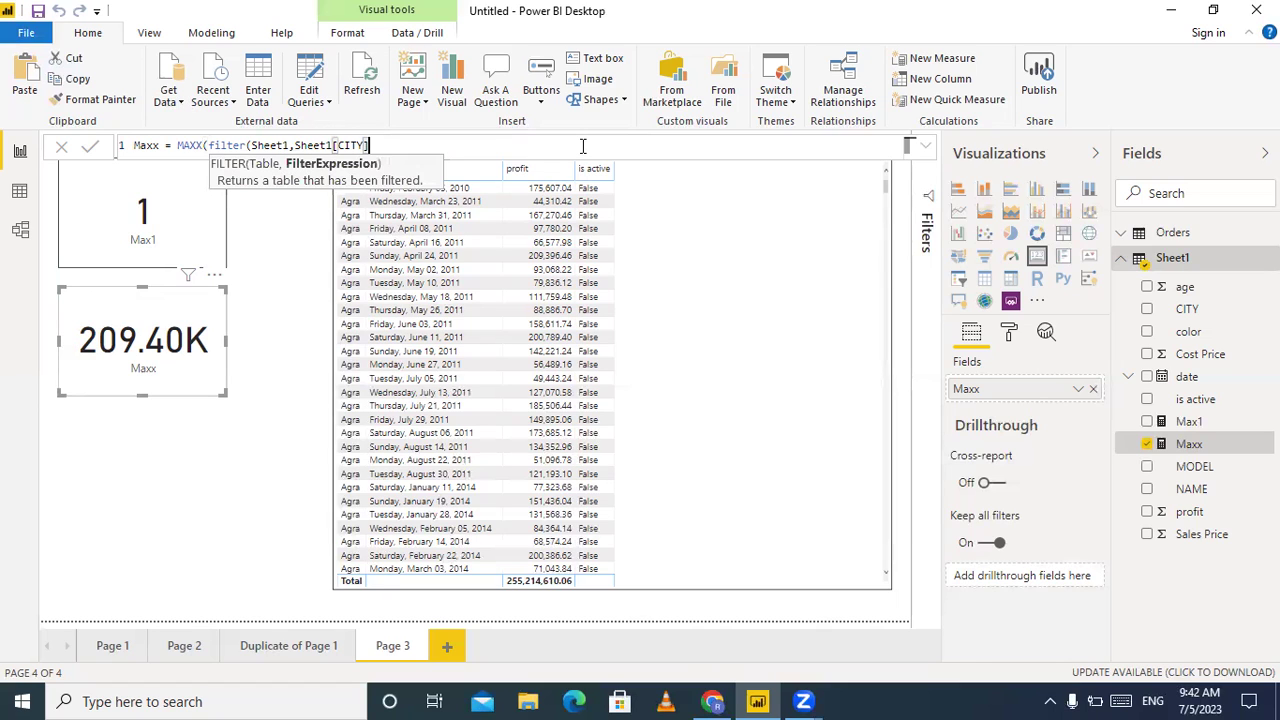
key(BackSpace)
key(BackSpace)
key(BackSpace)
key(BackSpace)
key(BackSpace)
key(BackSpace)
key(BackSpace)
key(BackSpace)
key(BackSpace)
key(BackSpace)
key(BackSpace)
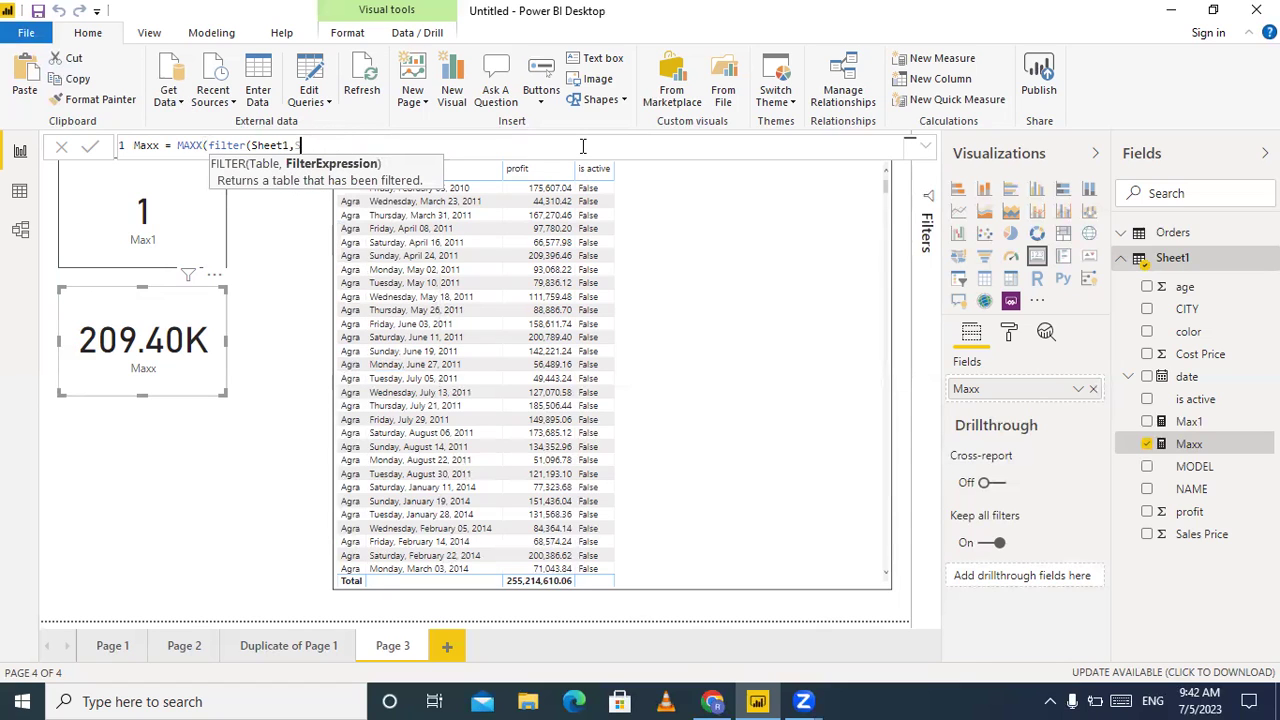
key(BackSpace)
key(BackSpace)
key(BackSpace)
key(BackSpace)
key(BackSpace)
key(BackSpace)
key(BackSpace)
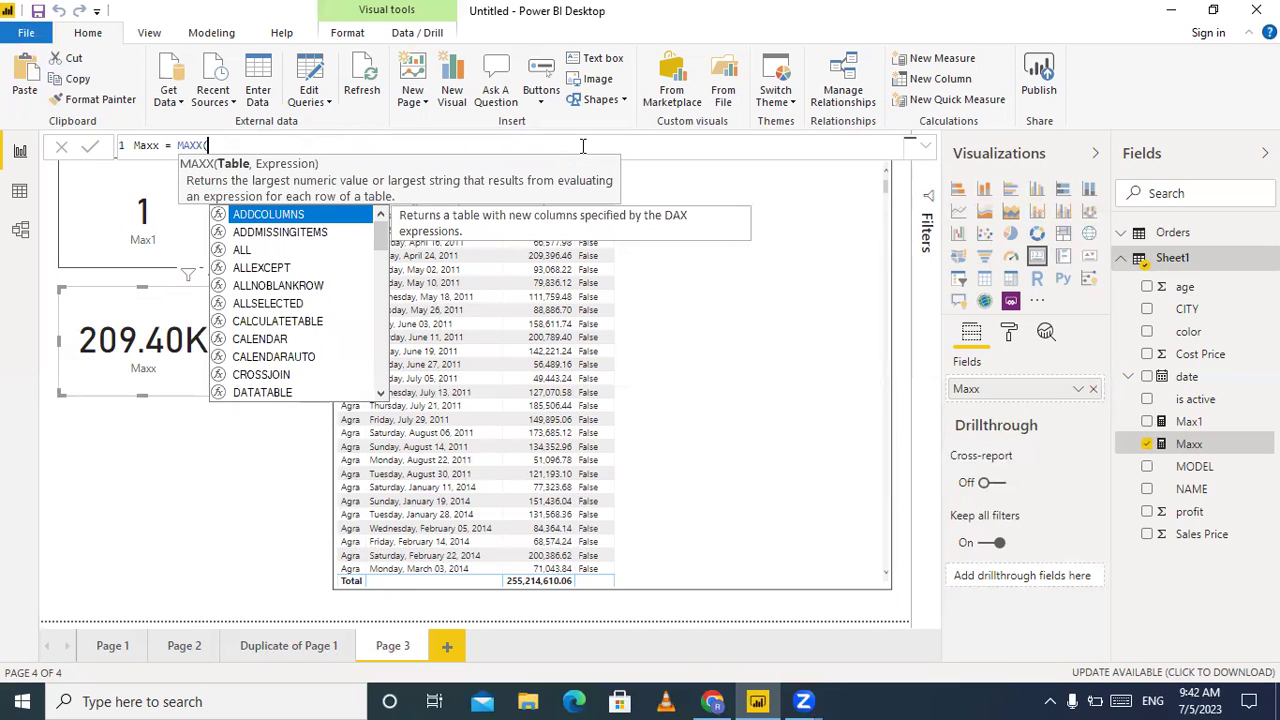
Set the MAXX arguments to Sheet1 and Sheet1[is active], then close and commit the Maxx formula
text(sh)
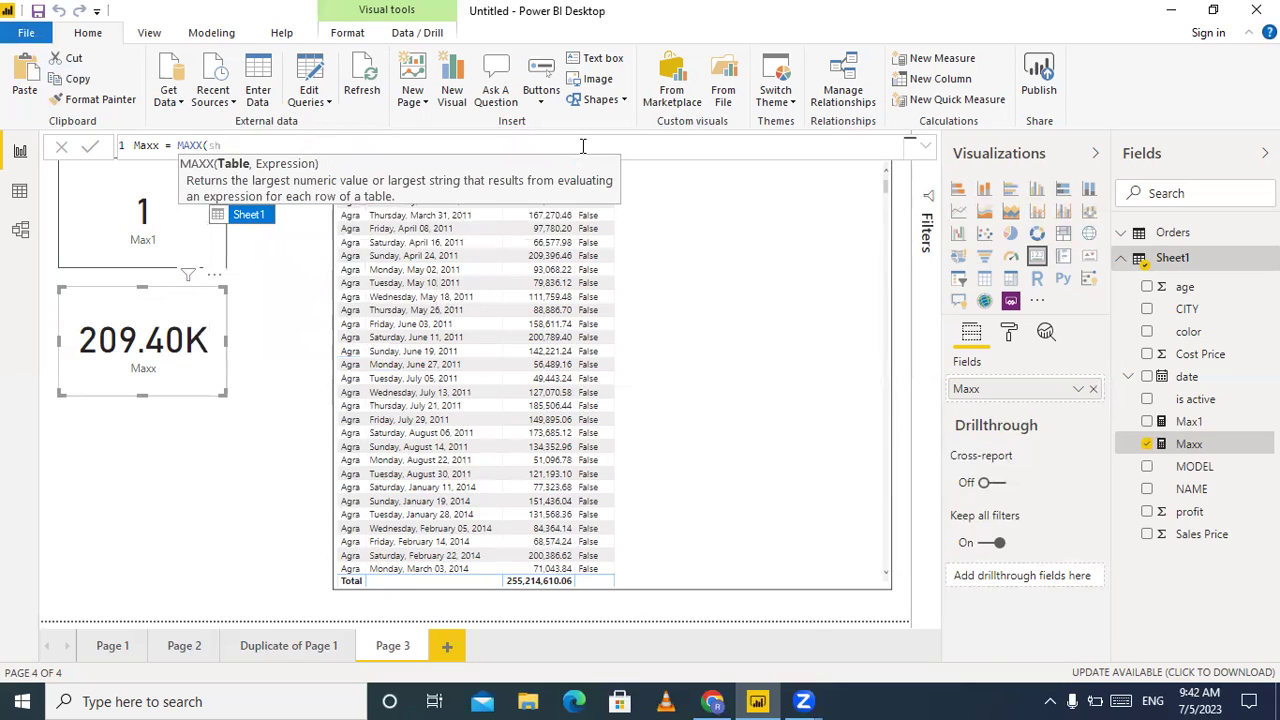
key(Tab)
text(,)
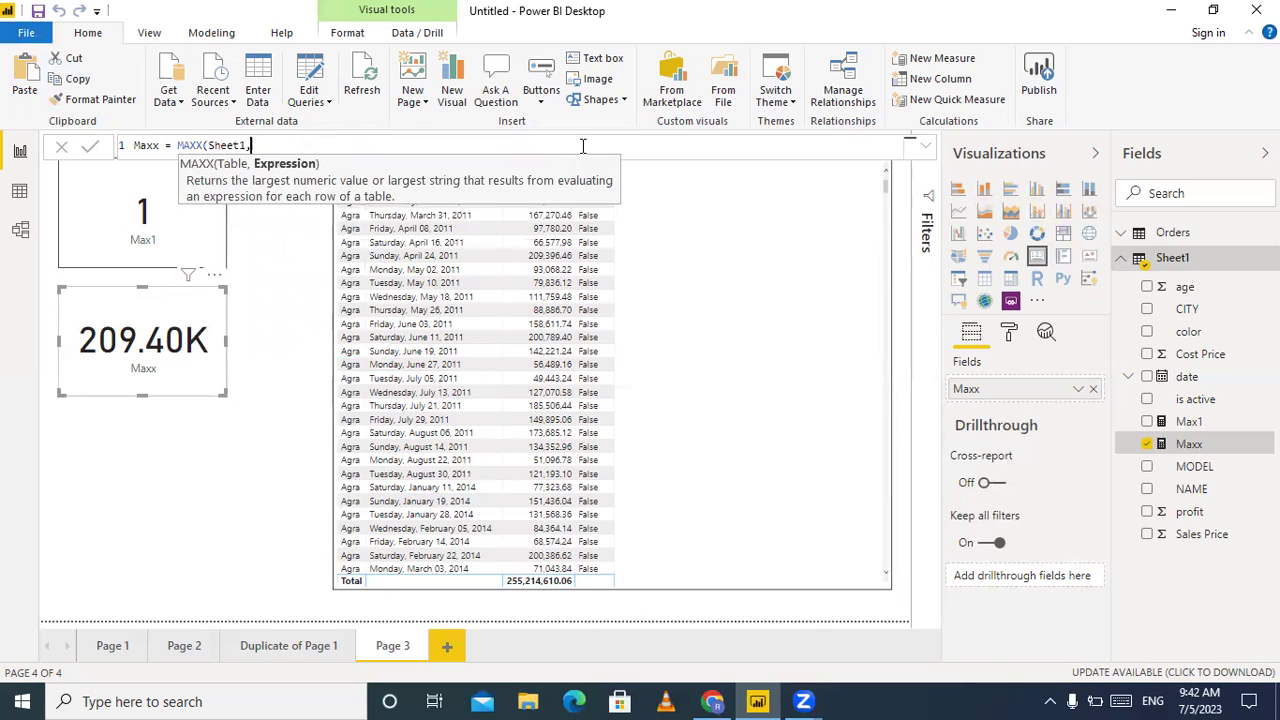
text(is)
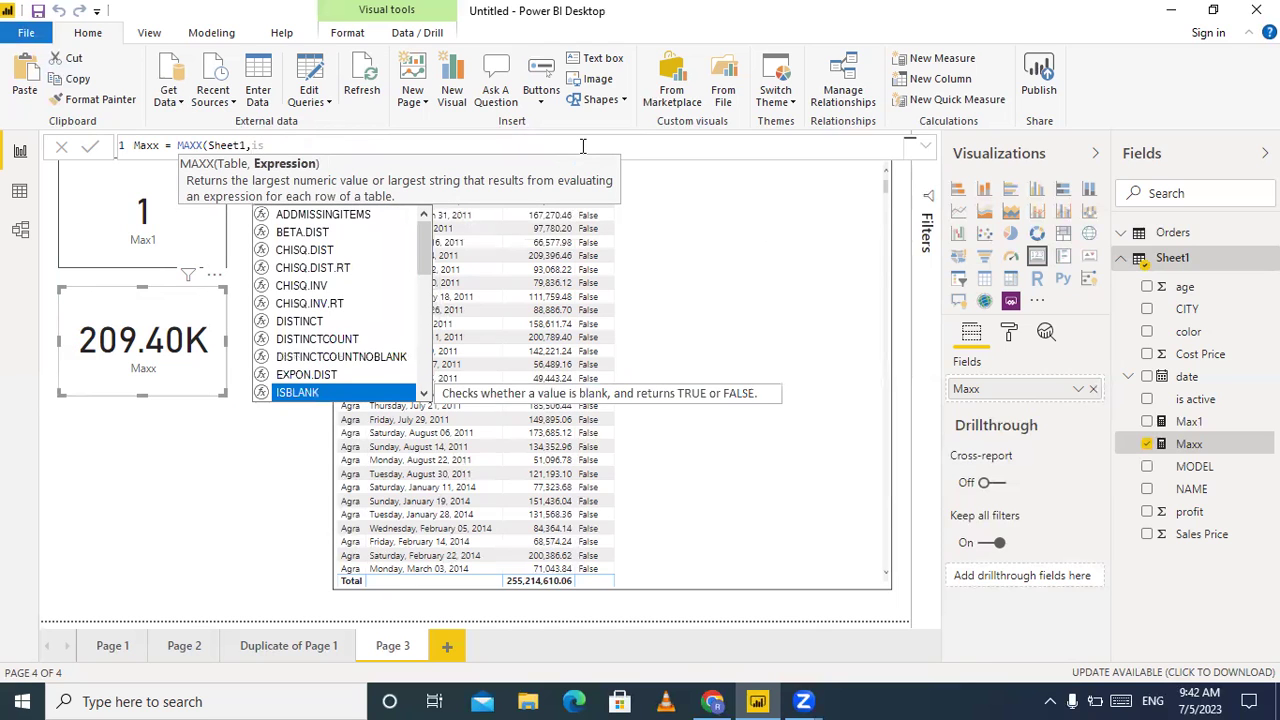
text(a)
key(BackSpace)
text(a)
key(Tab)
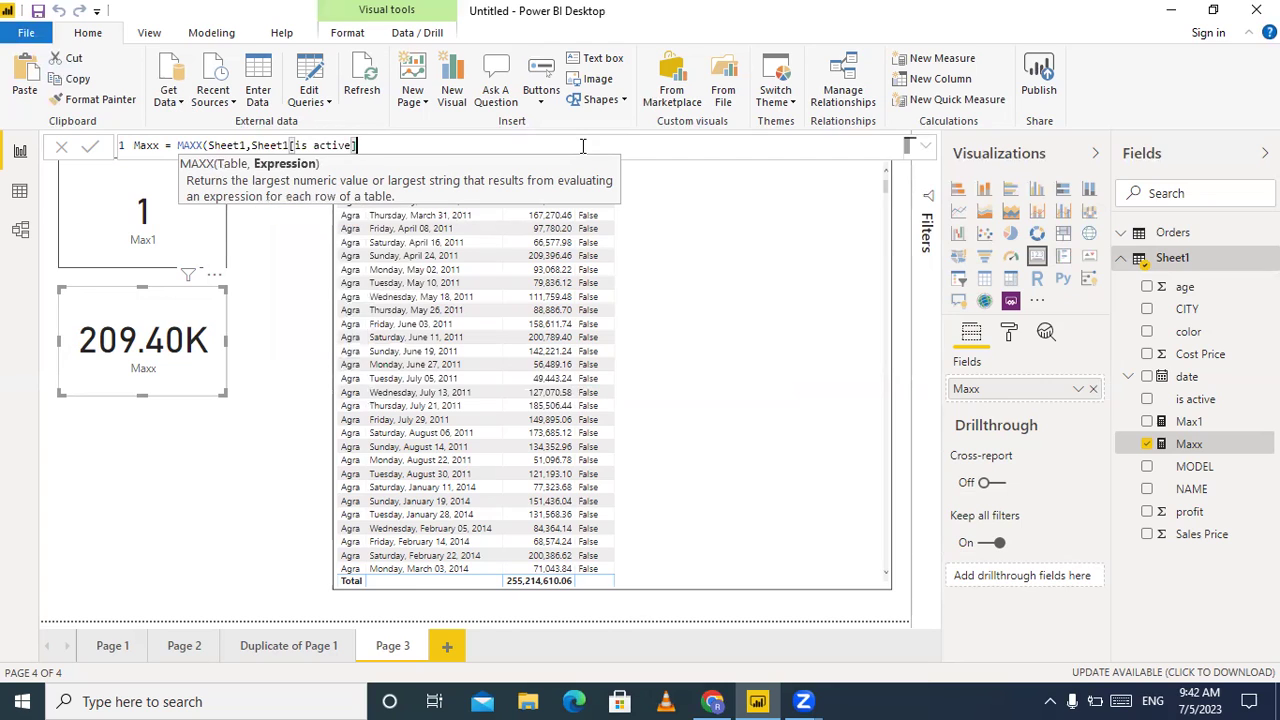
text())
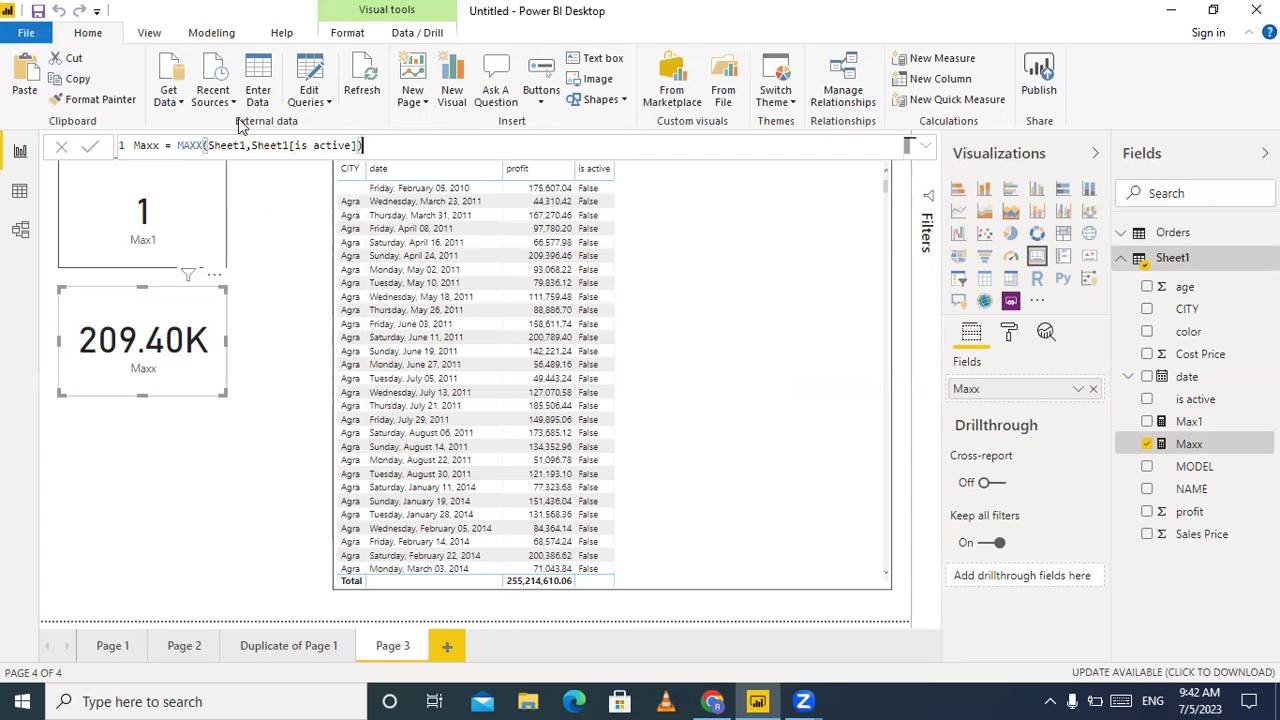
click(92, 147)
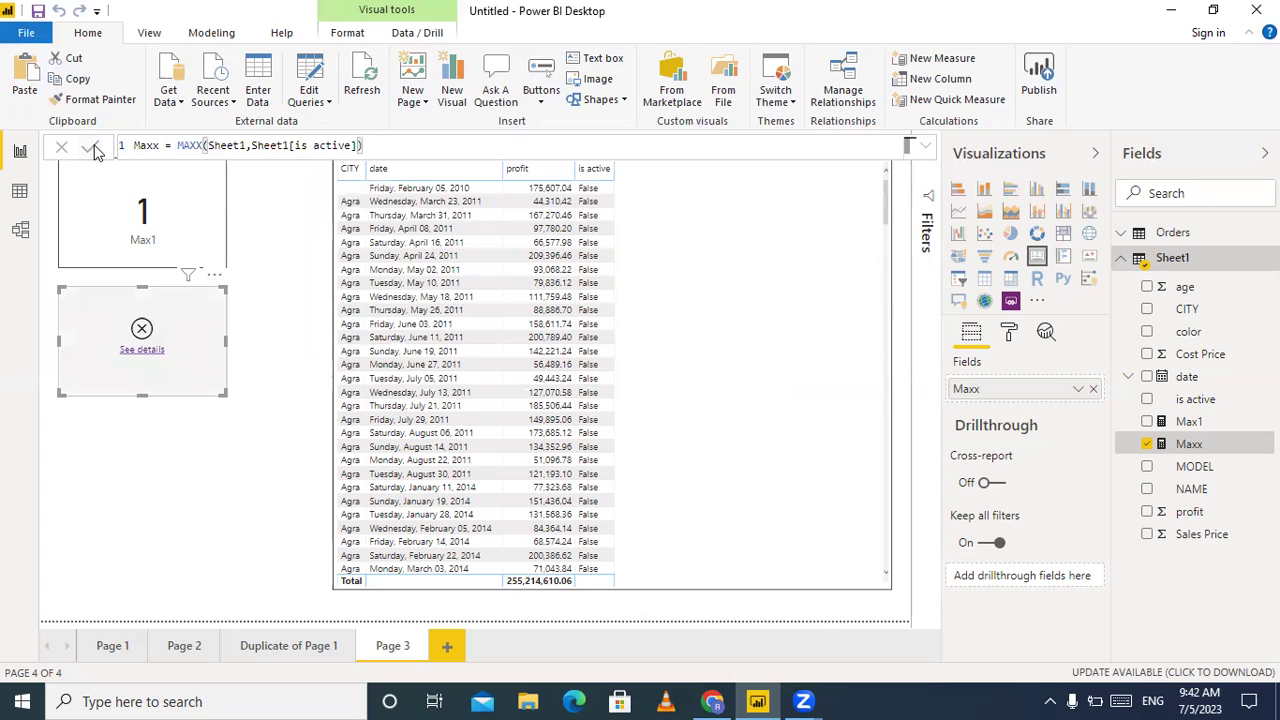
Shorten MAXX to MAX in the Maxx formula and compare the suggested descriptions of MAXA and MAXX
click(203, 147)
key(BackSpace)
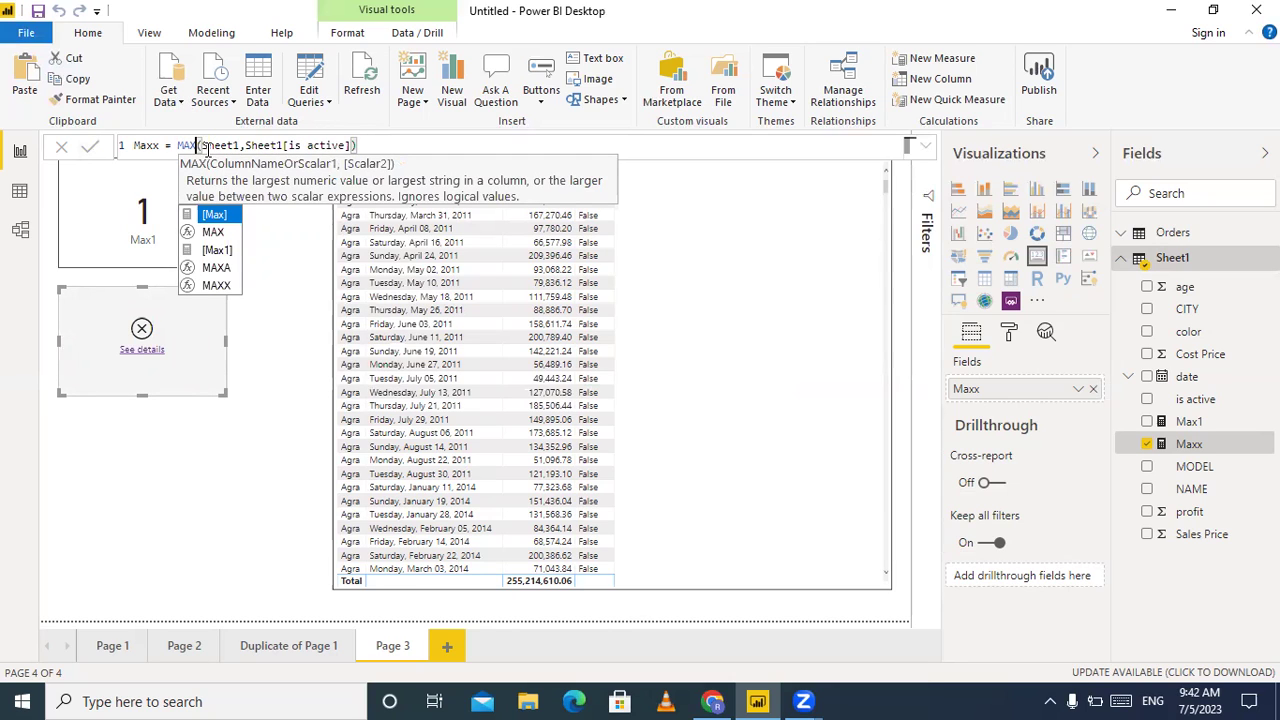
key(Down)
key(Down)
key(Down)
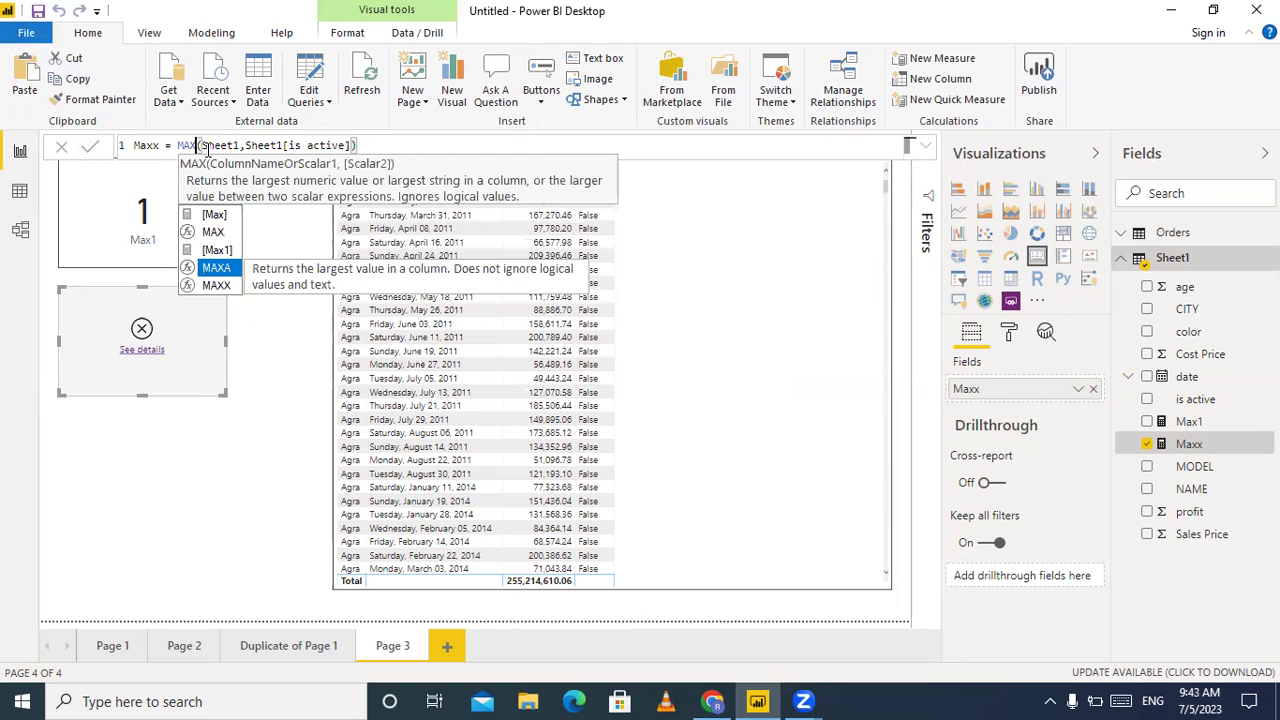
key(Down)
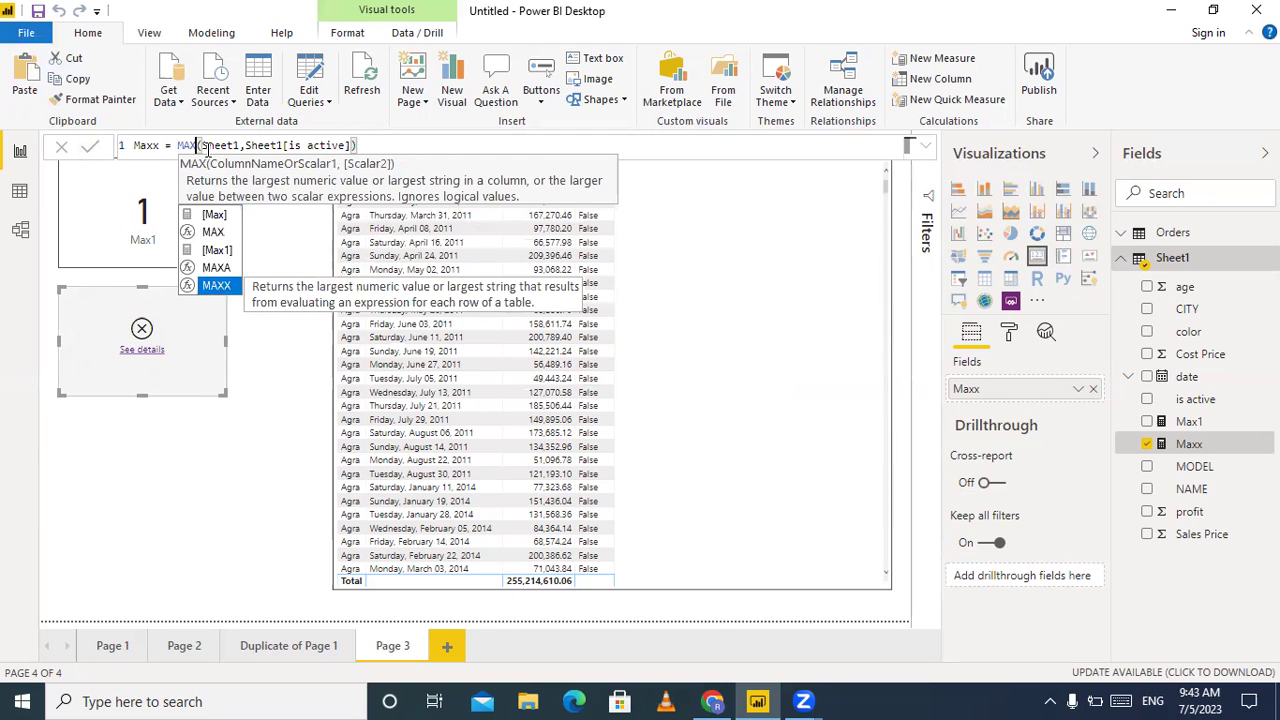
key(Up)
key(Up)
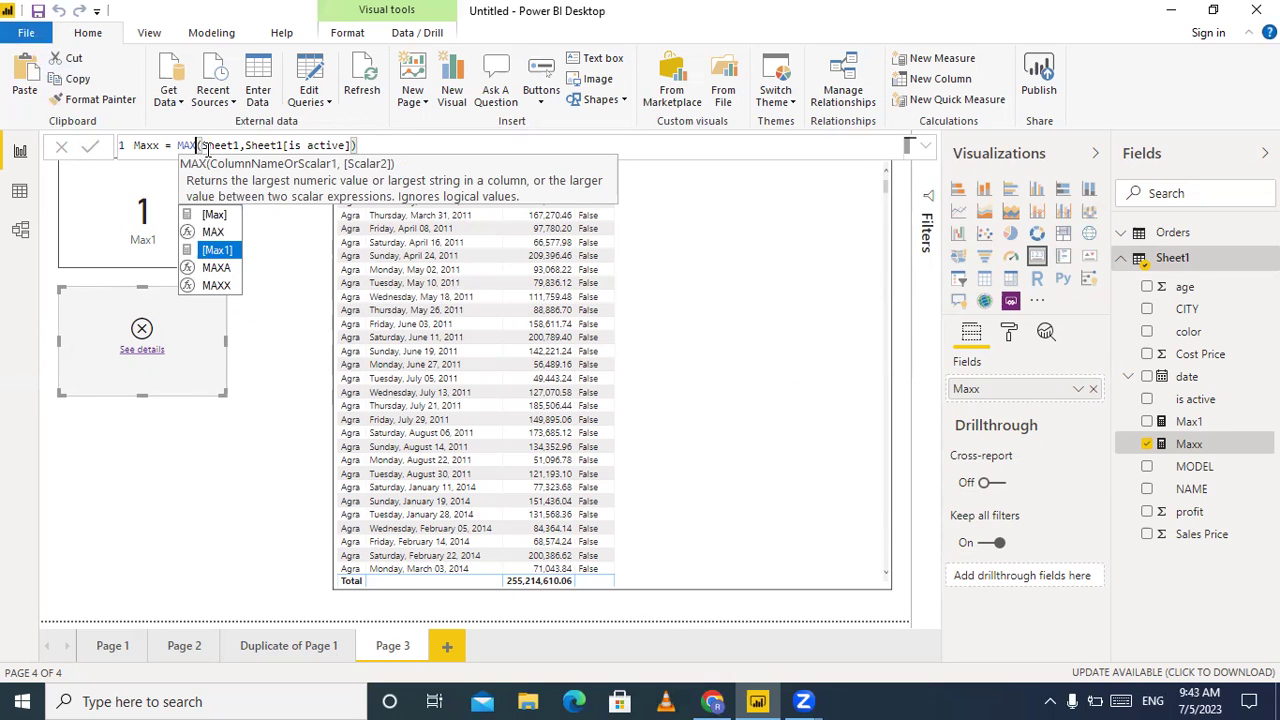
key(Down)
key(Down)
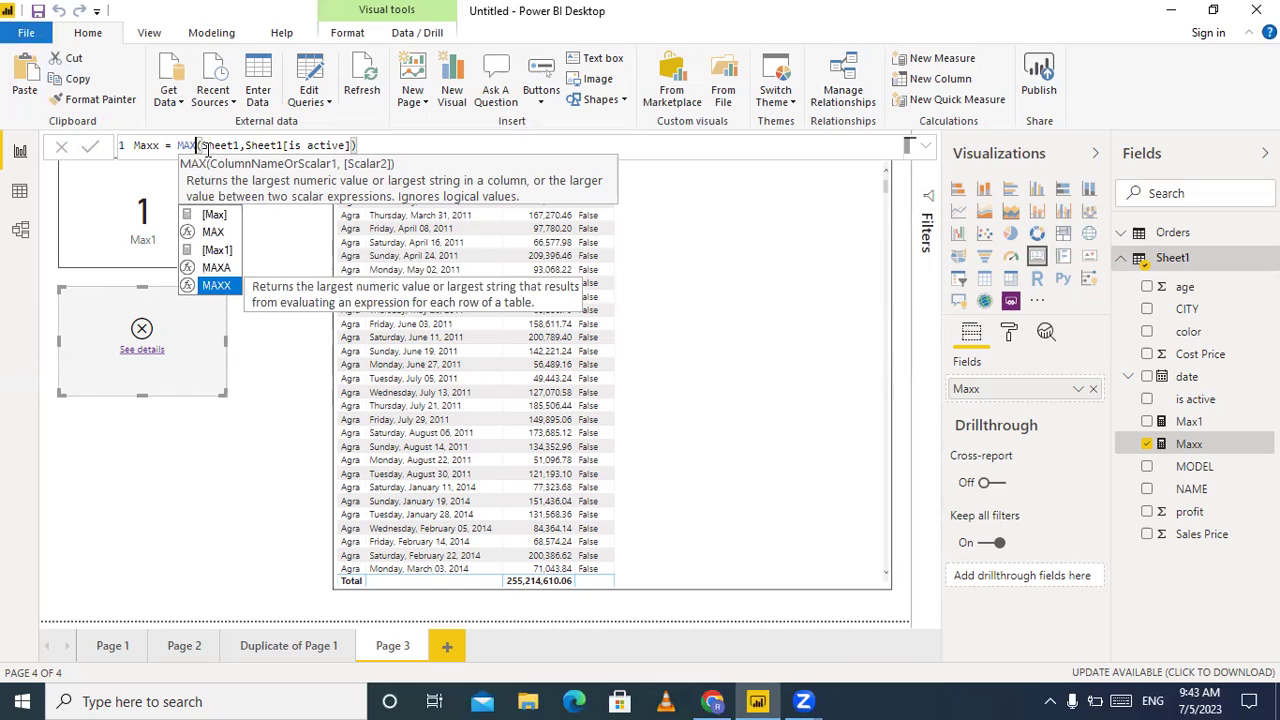
text(X)
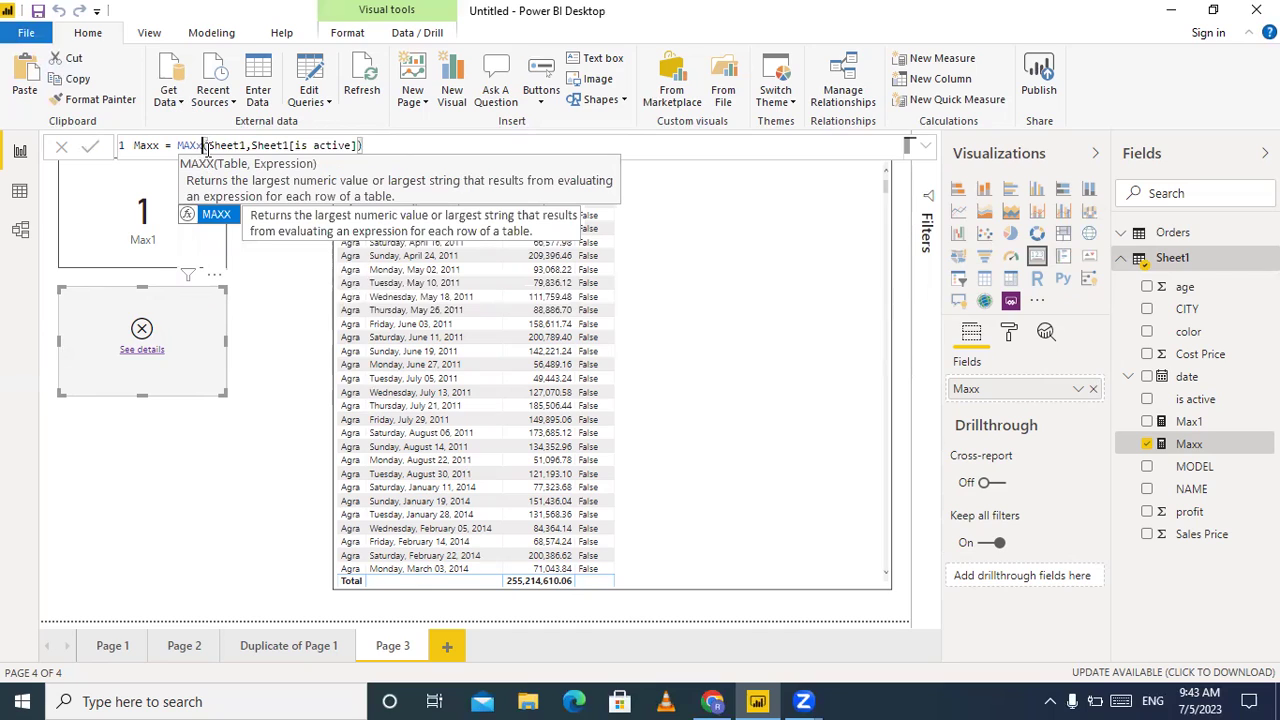
key(BackSpace)
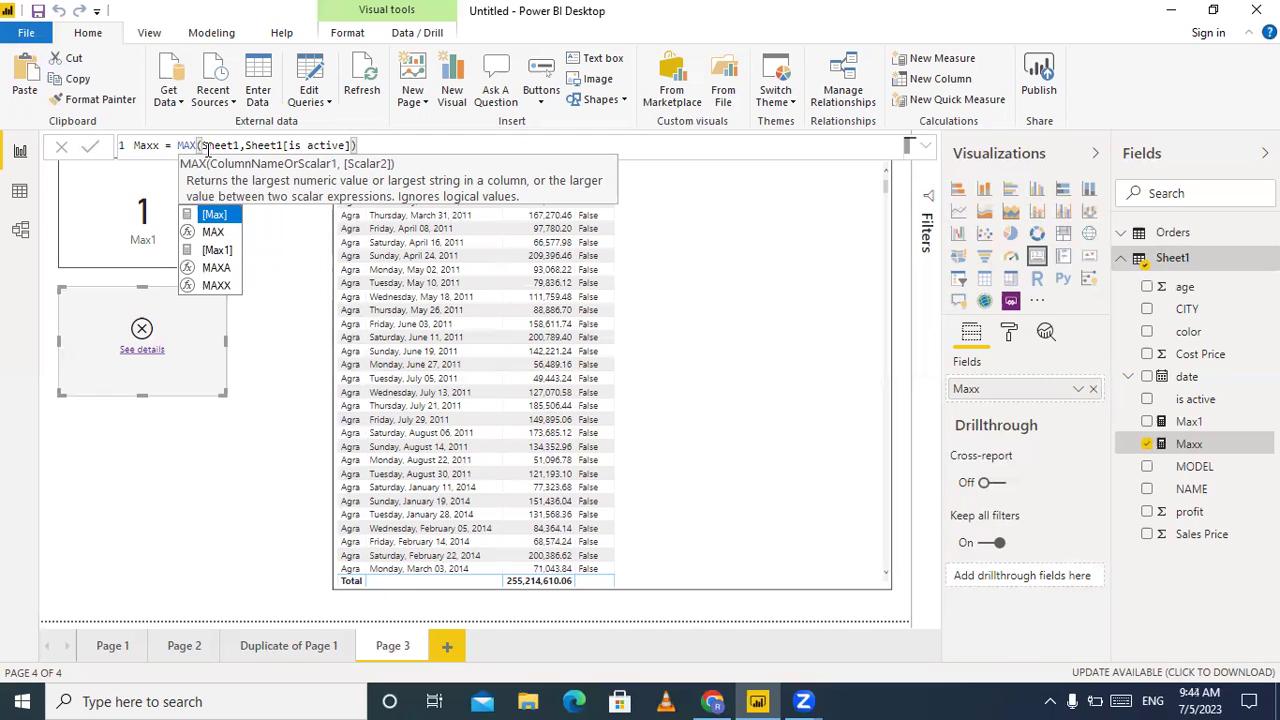
Remove the Sheet1[is active] argument from the Maxx formula, leaving Sheet1 as the first argument
click(464, 138)
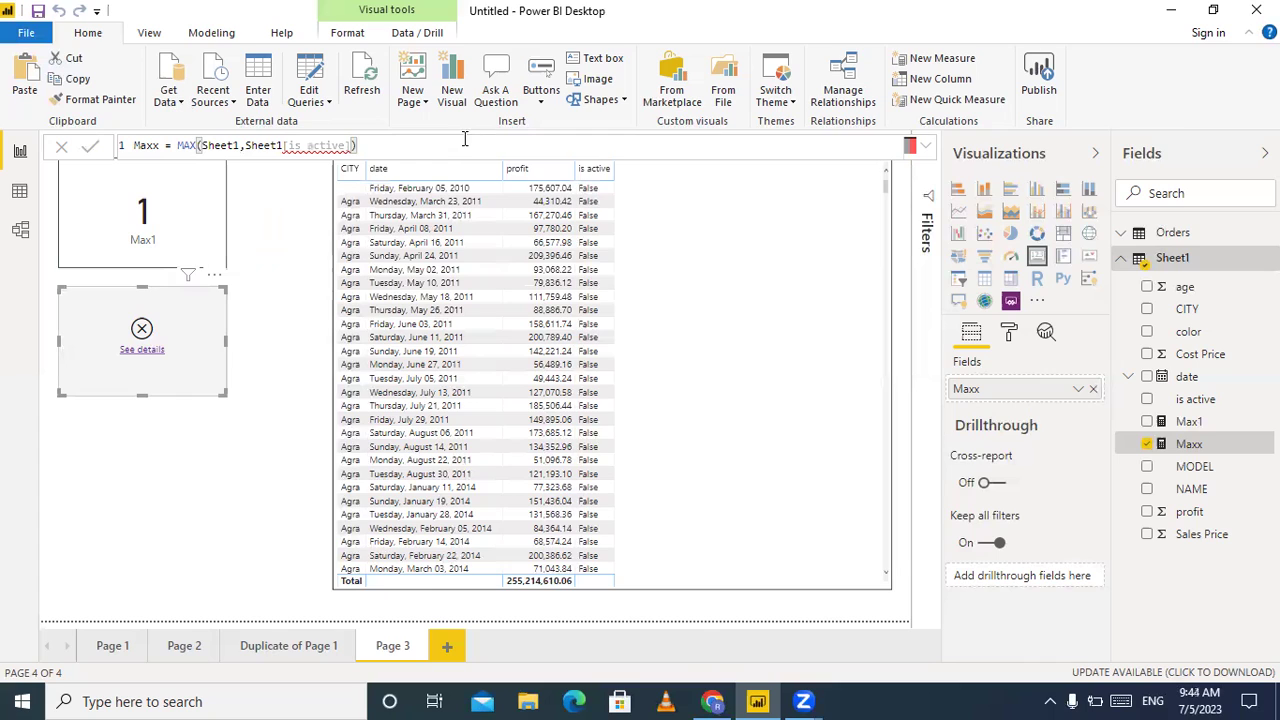
key(BackSpace)
key(BackSpace)
key(BackSpace)
key(BackSpace)
key(BackSpace)
key(BackSpace)
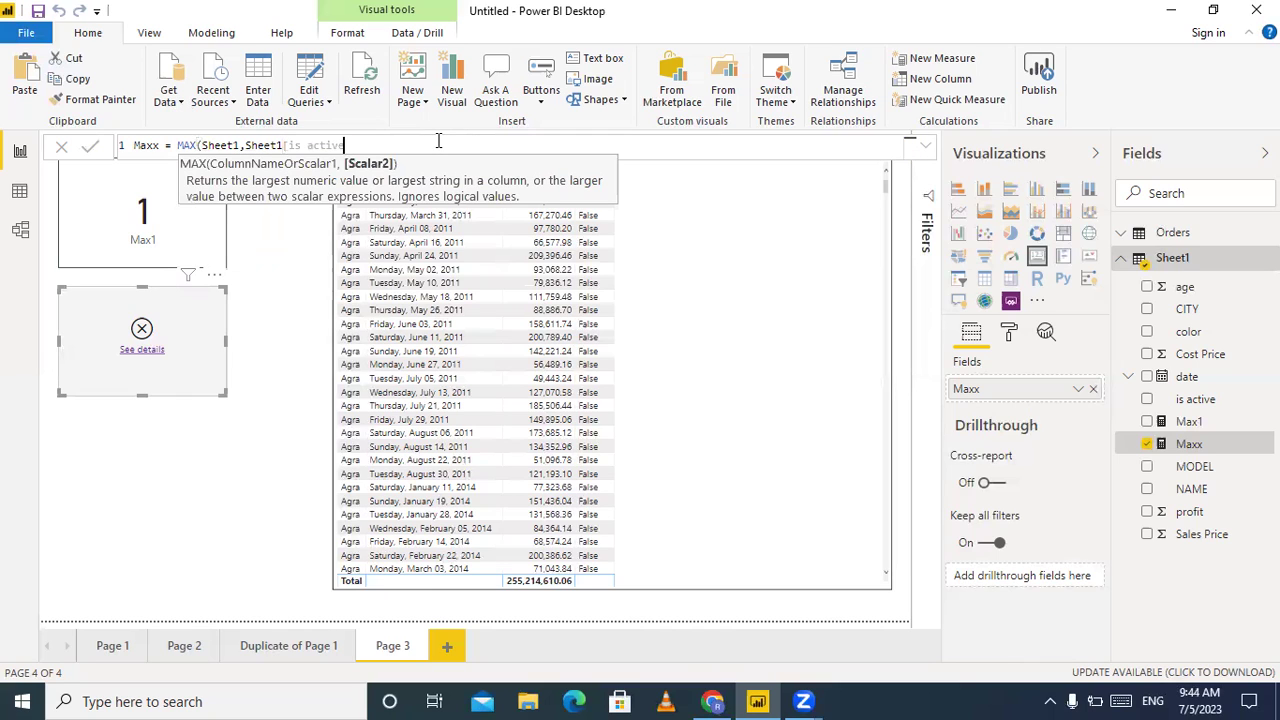
key(BackSpace)
key(BackSpace)
key(BackSpace)
key(BackSpace)
key(BackSpace)
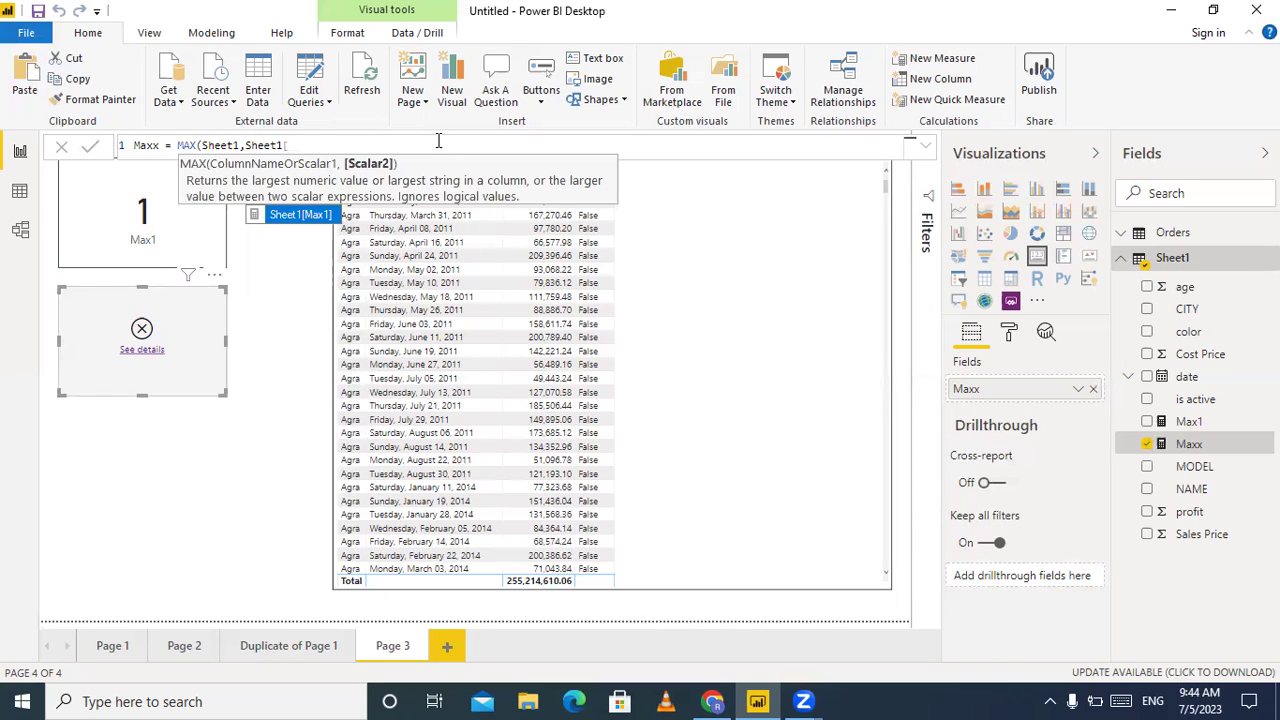
text(pr)
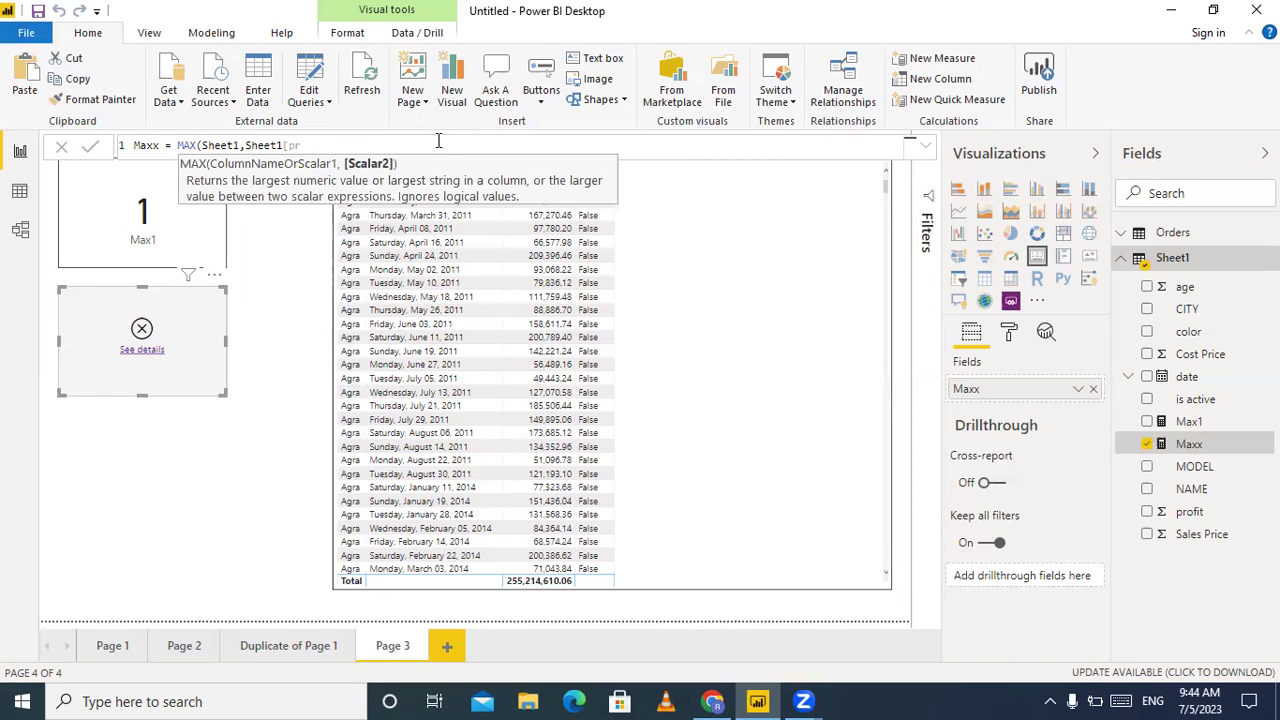
key(BackSpace)
key(BackSpace)
key(BackSpace)
key(BackSpace)
key(BackSpace)
key(BackSpace)
key(BackSpace)
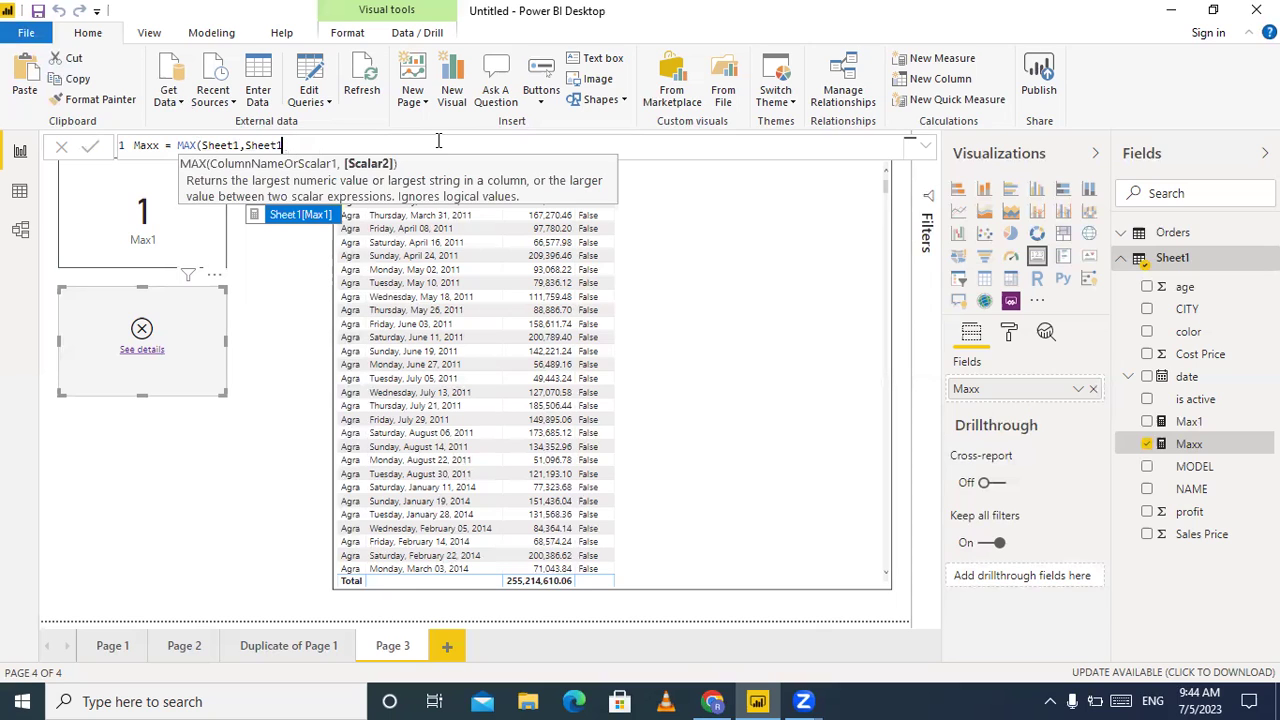
key(BackSpace)
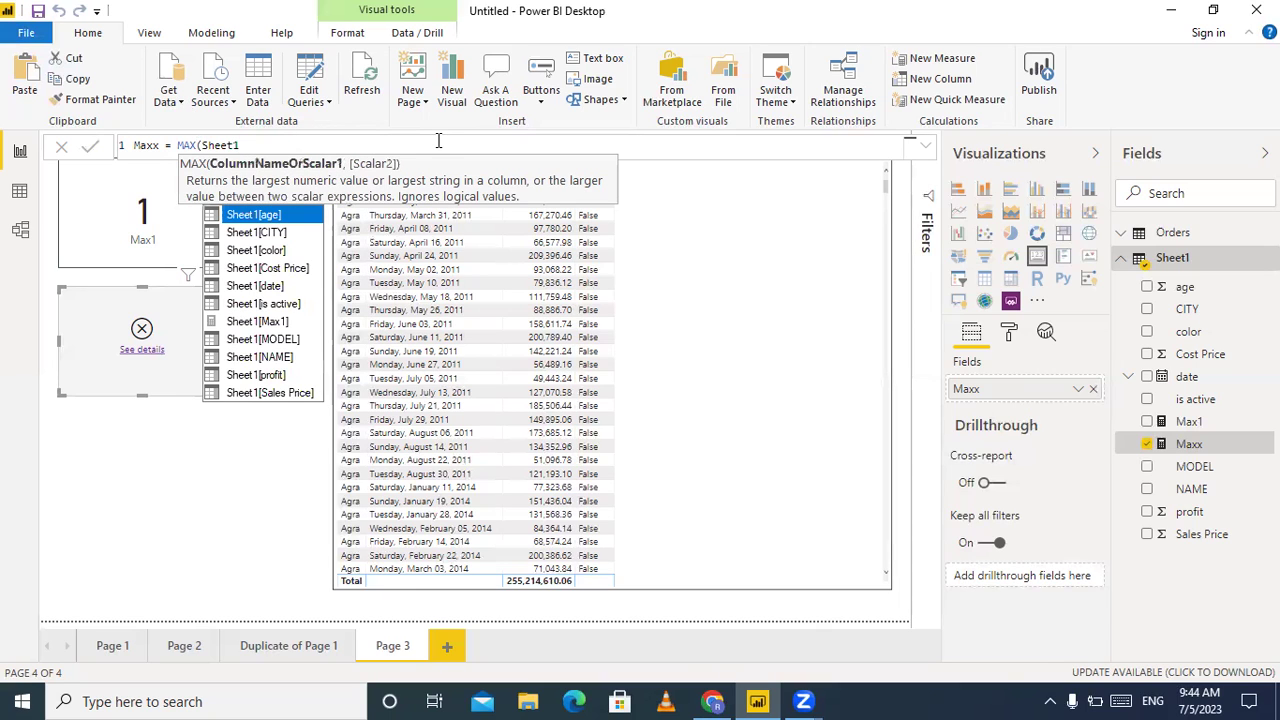
Try to enter the profit column as the second argument of MAX in the Maxx formula
text(pr)
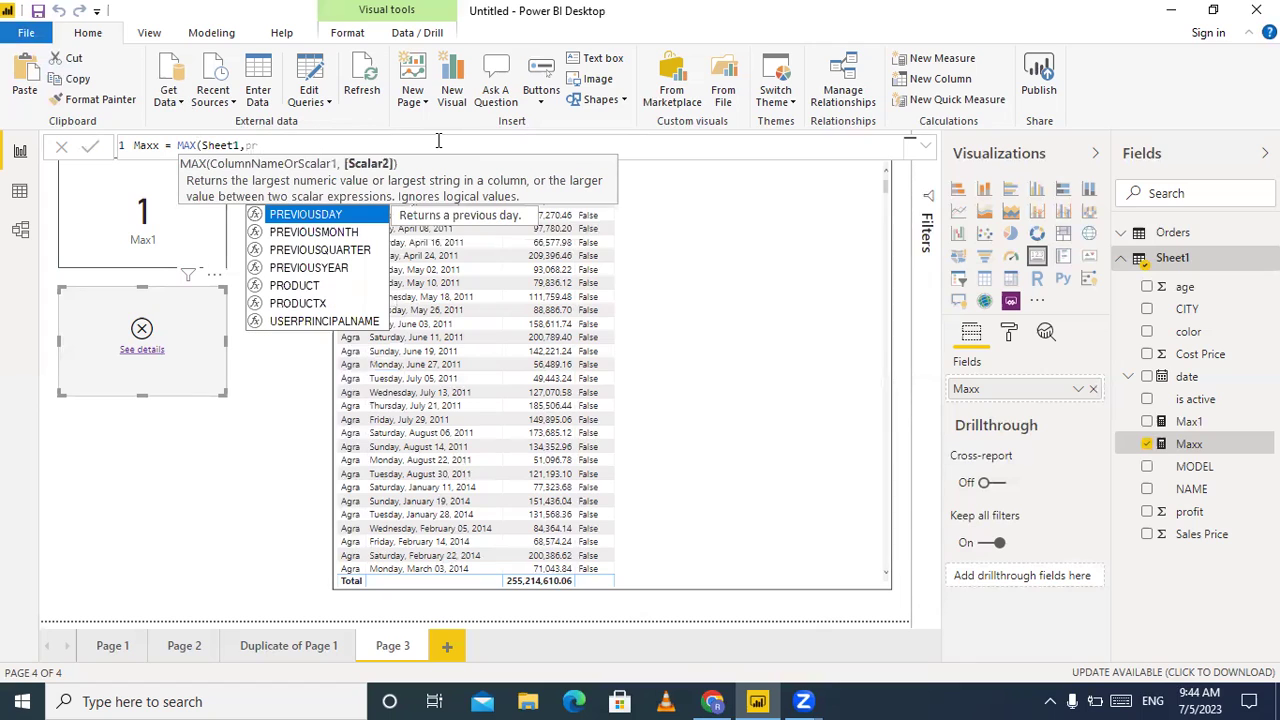
key(Down)
key(Down)
key(Down)
key(Down)
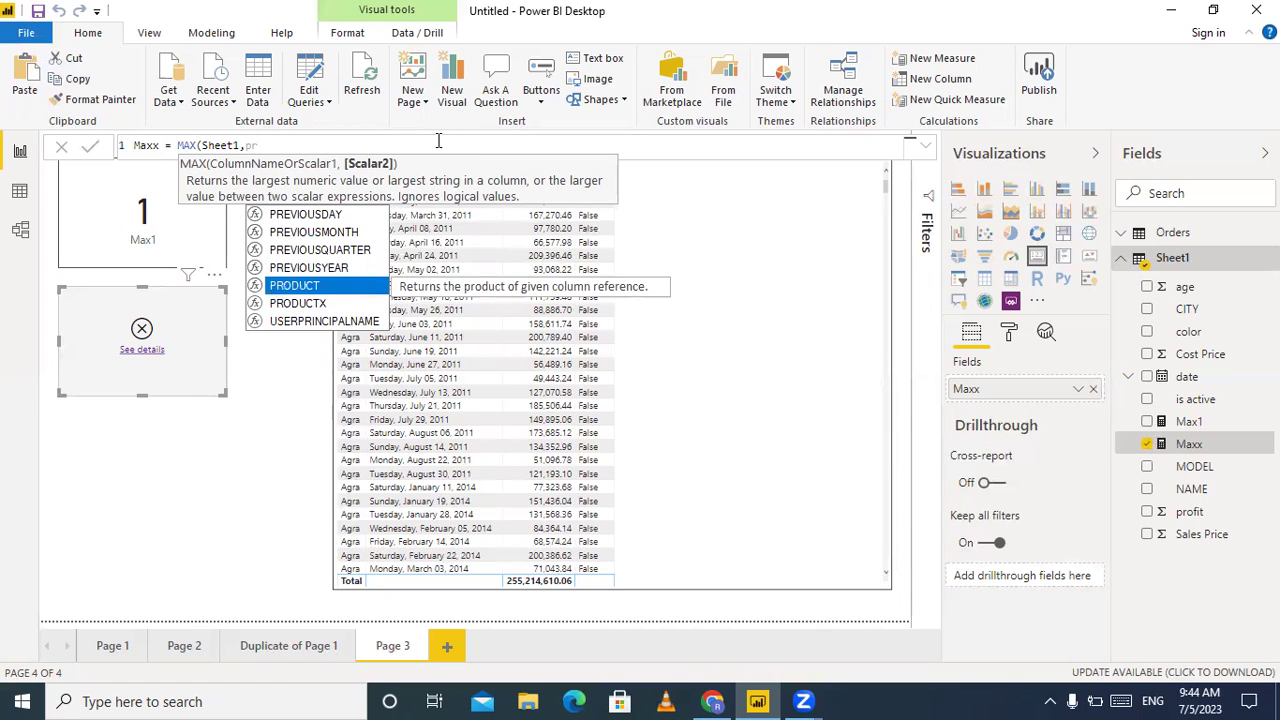
key(Down)
key(Down)
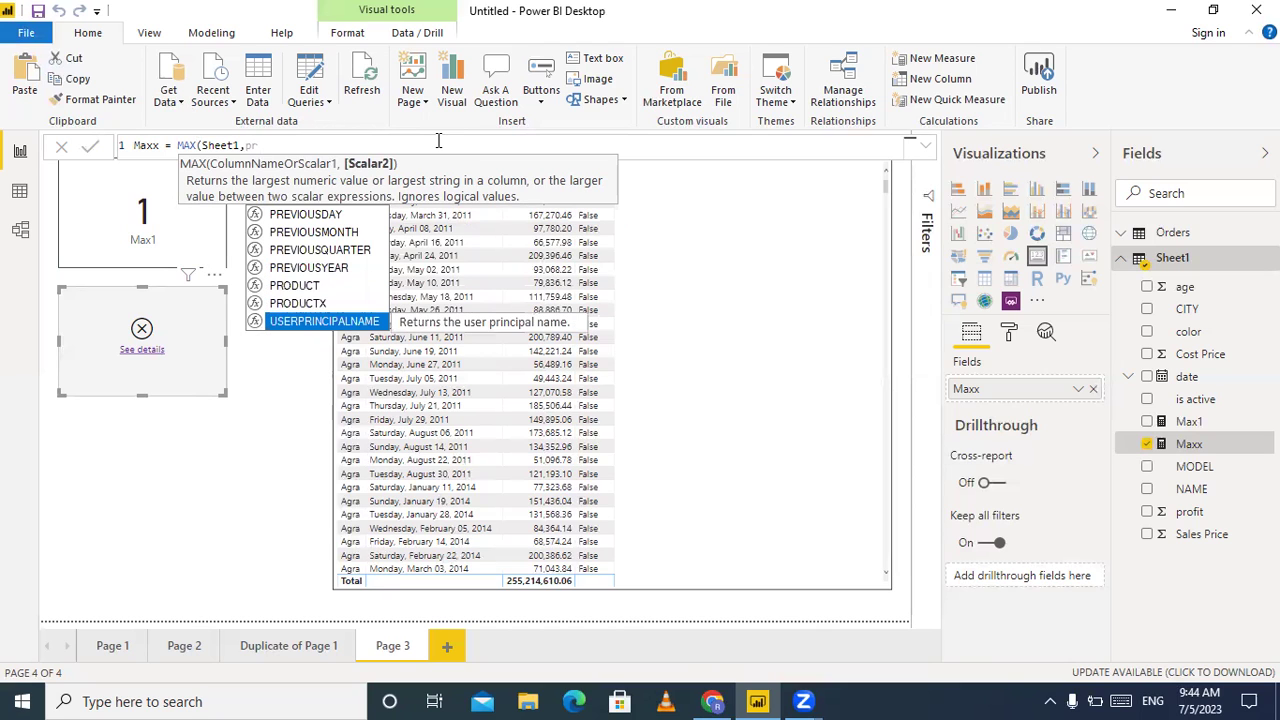
key(Up)
key(Up)
key(Up)
key(Up)
key(Up)
key(Up)
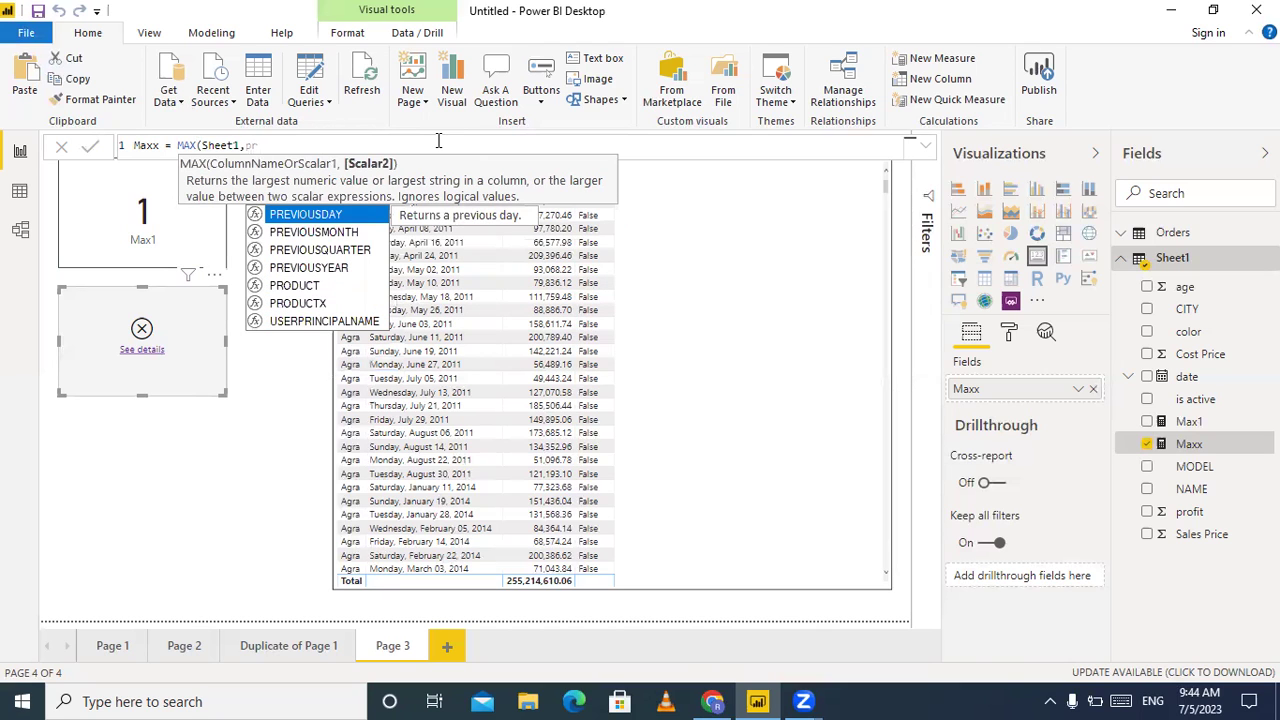
key(Up)
key(BackSpace)
key(BackSpace)
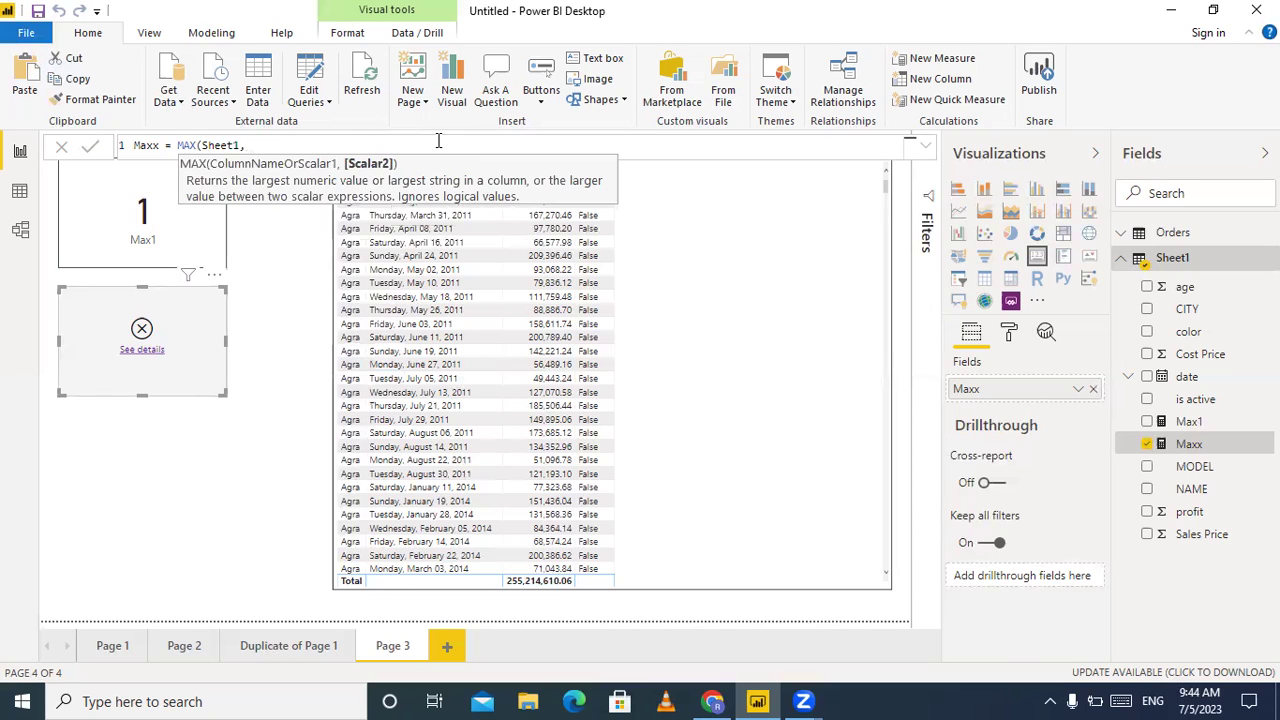
Change MAX to MAXX in the Maxx formula, complete it with Sheet1[profit] as the expression, and commit it
click(198, 146)
text(X)
click(260, 146)
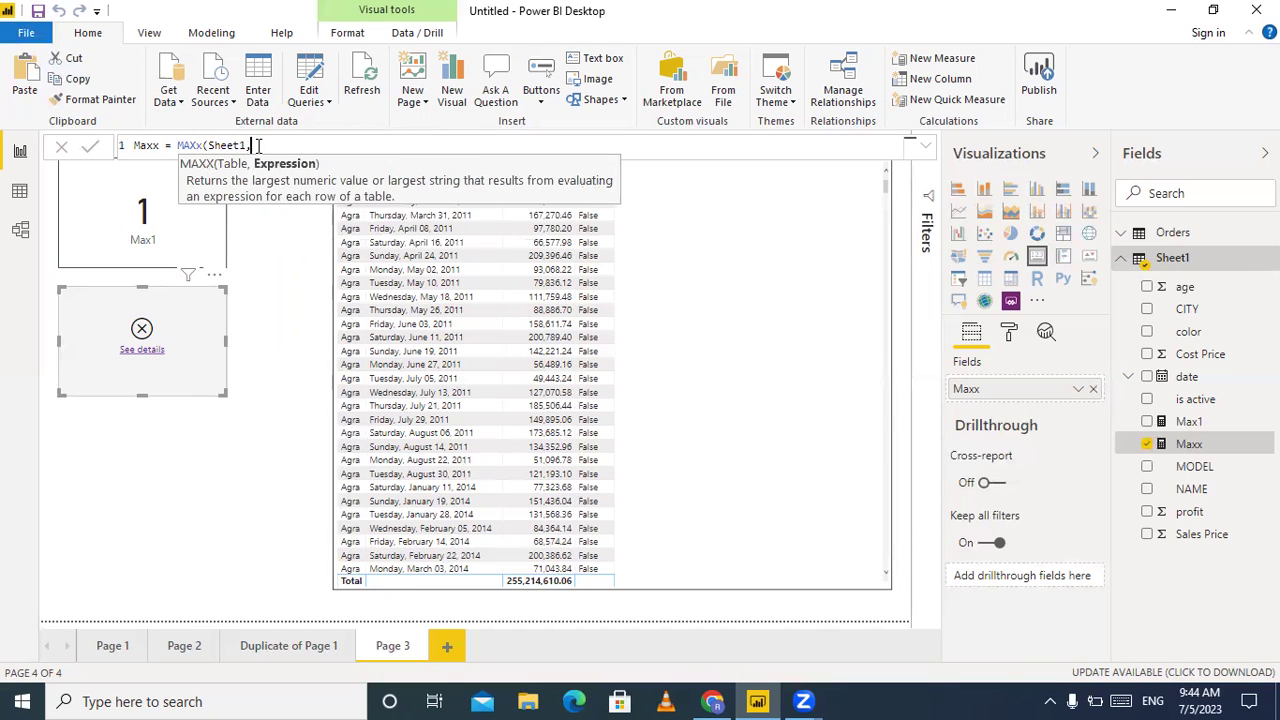
text(pr)
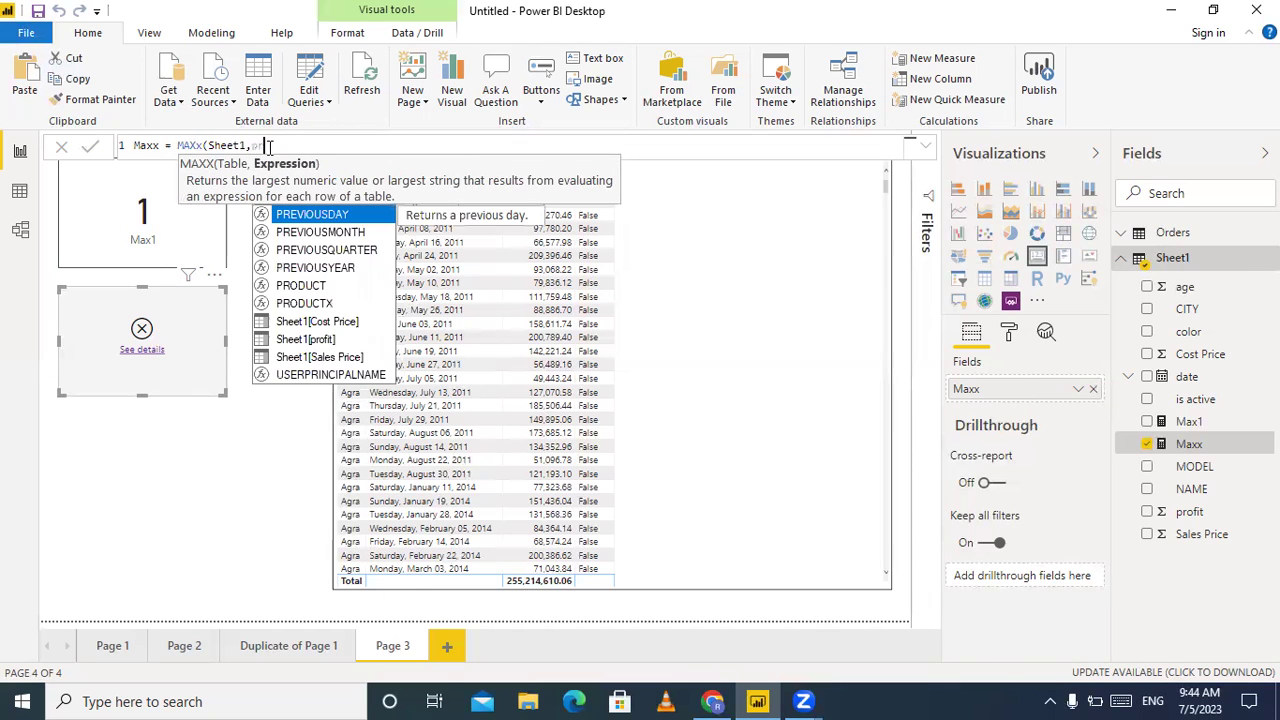
key(Down)
key(Down)
key(Down)
key(Down)
key(Down)
key(Down)
key(Down)
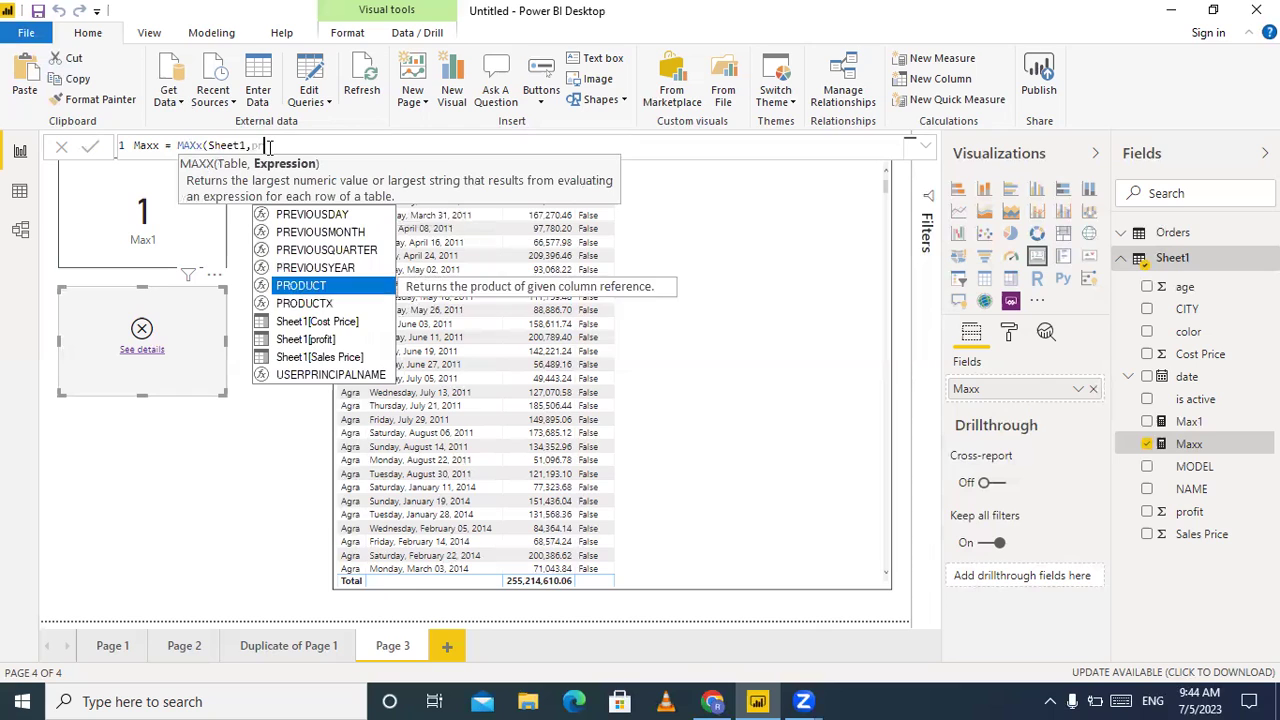
key(Tab)
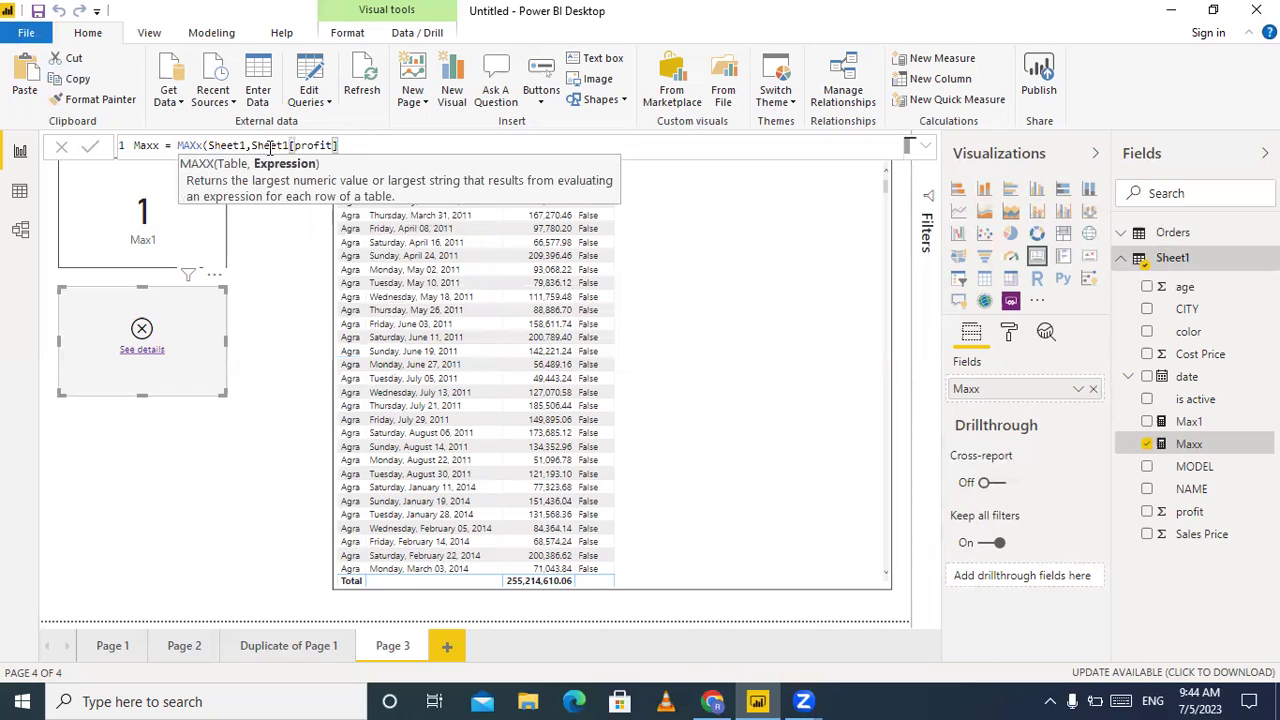
text())
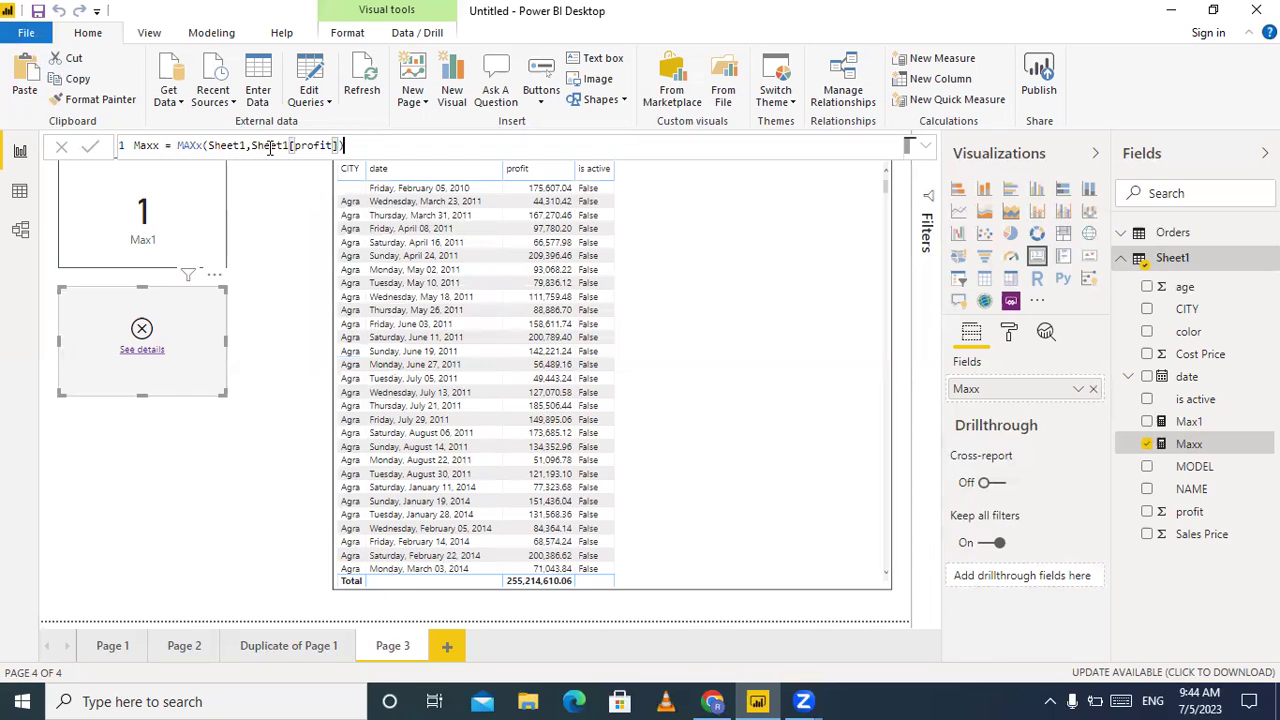
click(92, 146)
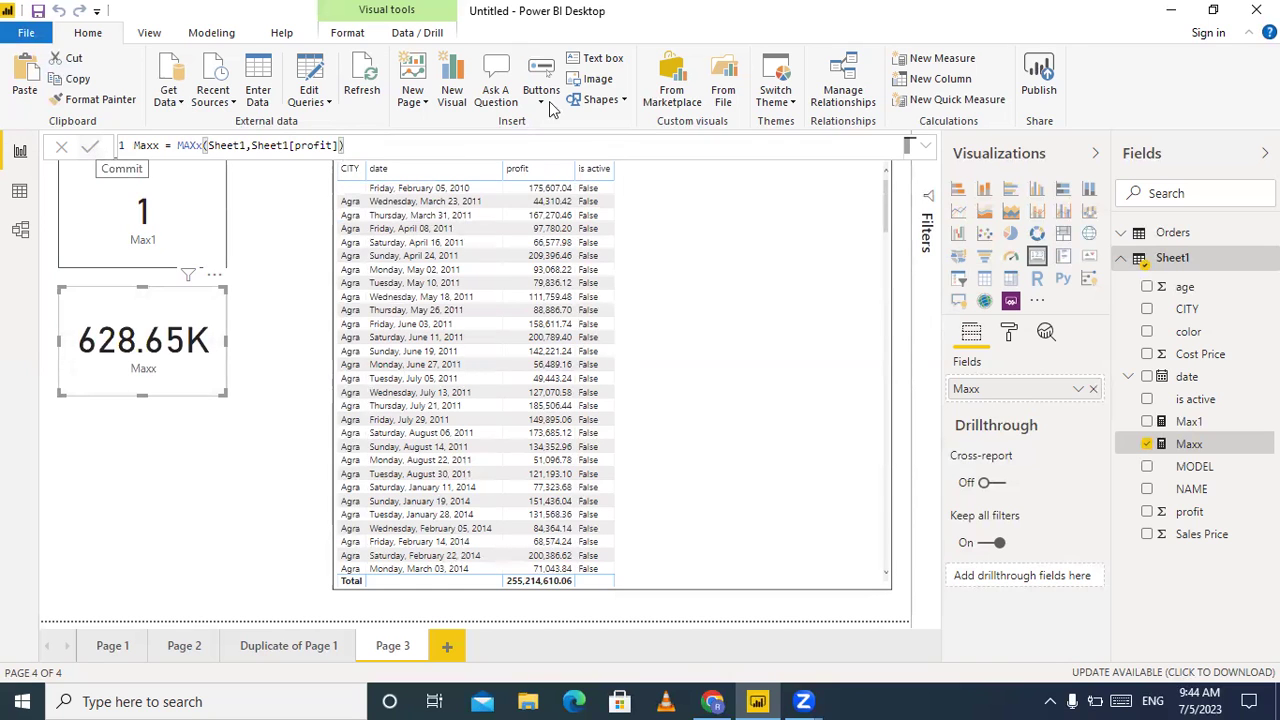
Create a new measure in Sheet1 and replace its default name with Min
right_click(1172, 260)
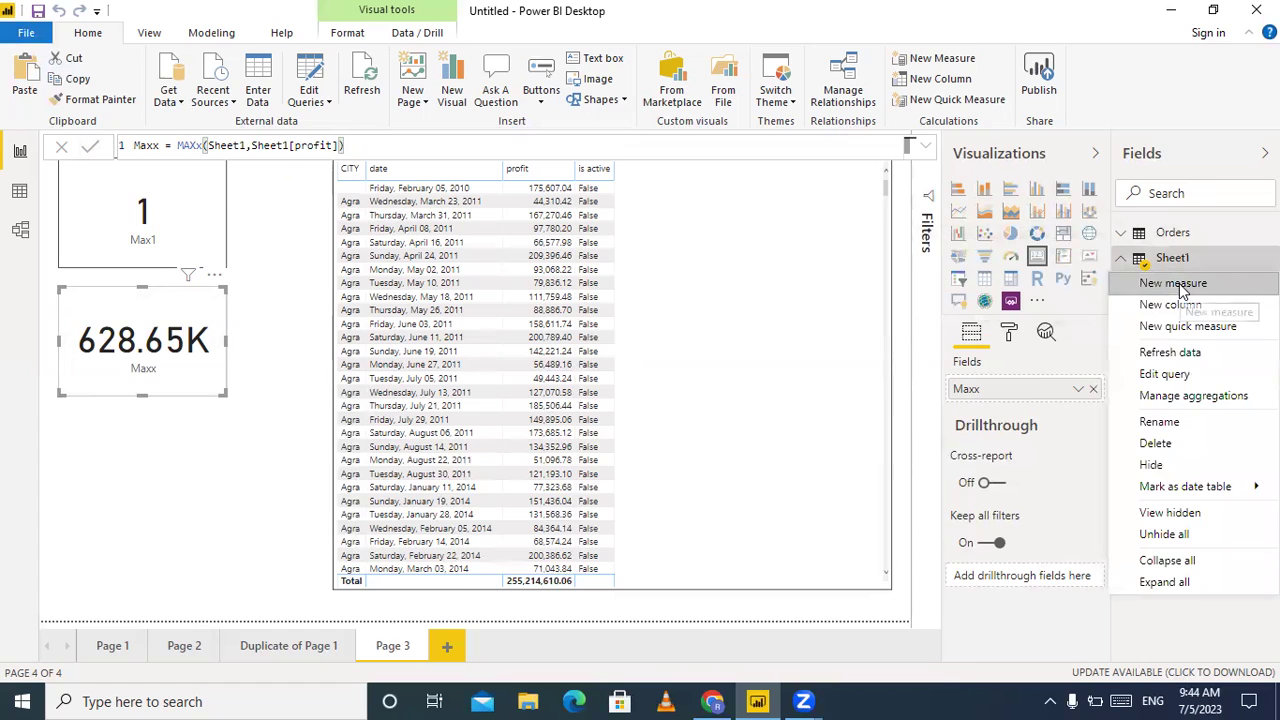
click(1180, 284)
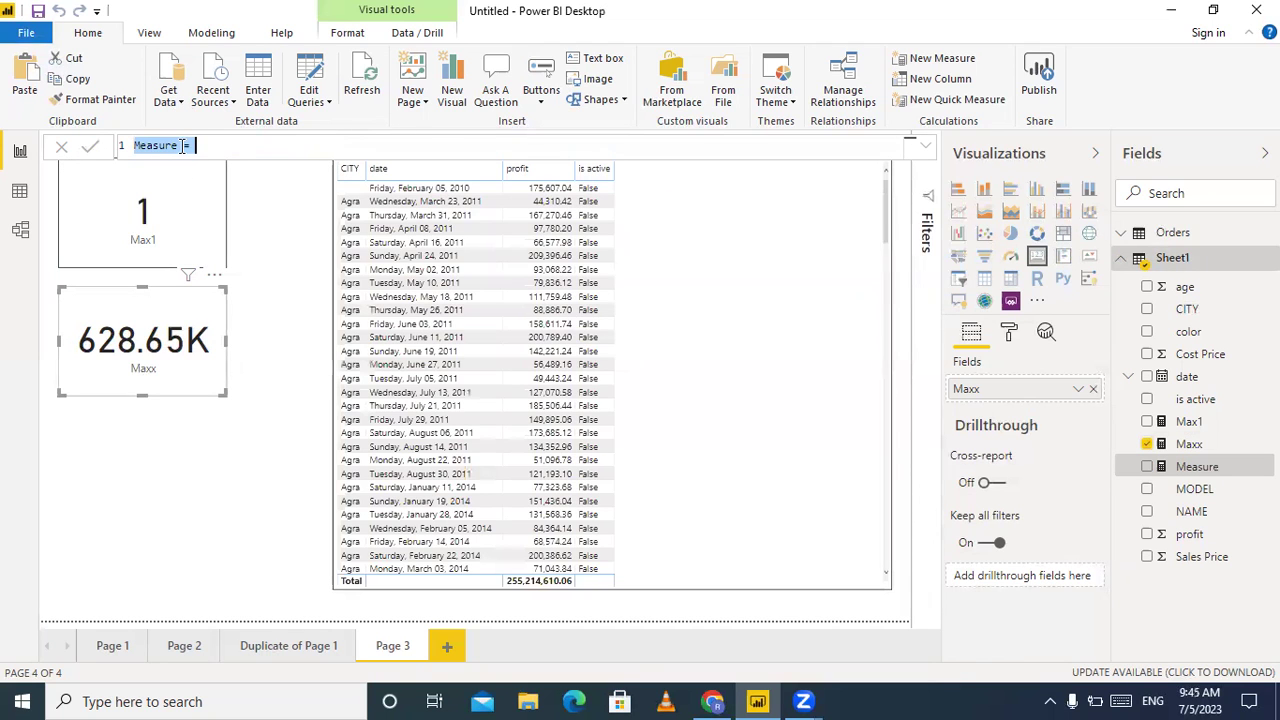
click(183, 146)
key(BackSpace)
key(BackSpace)
key(BackSpace)
key(BackSpace)
key(BackSpace)
key(BackSpace)
key(BackSpace)
key(BackSpace)
text(in=)
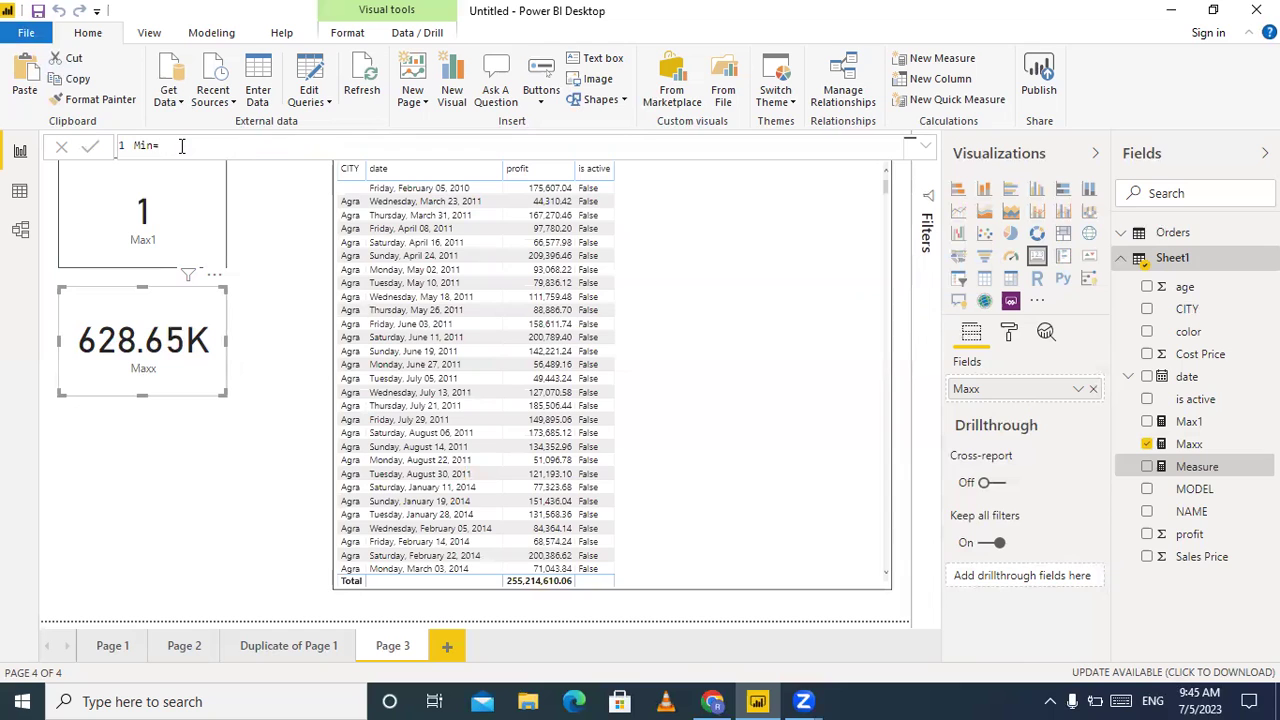
Define the Min measure as min(Orders[City]) and commit the formula
text(min)
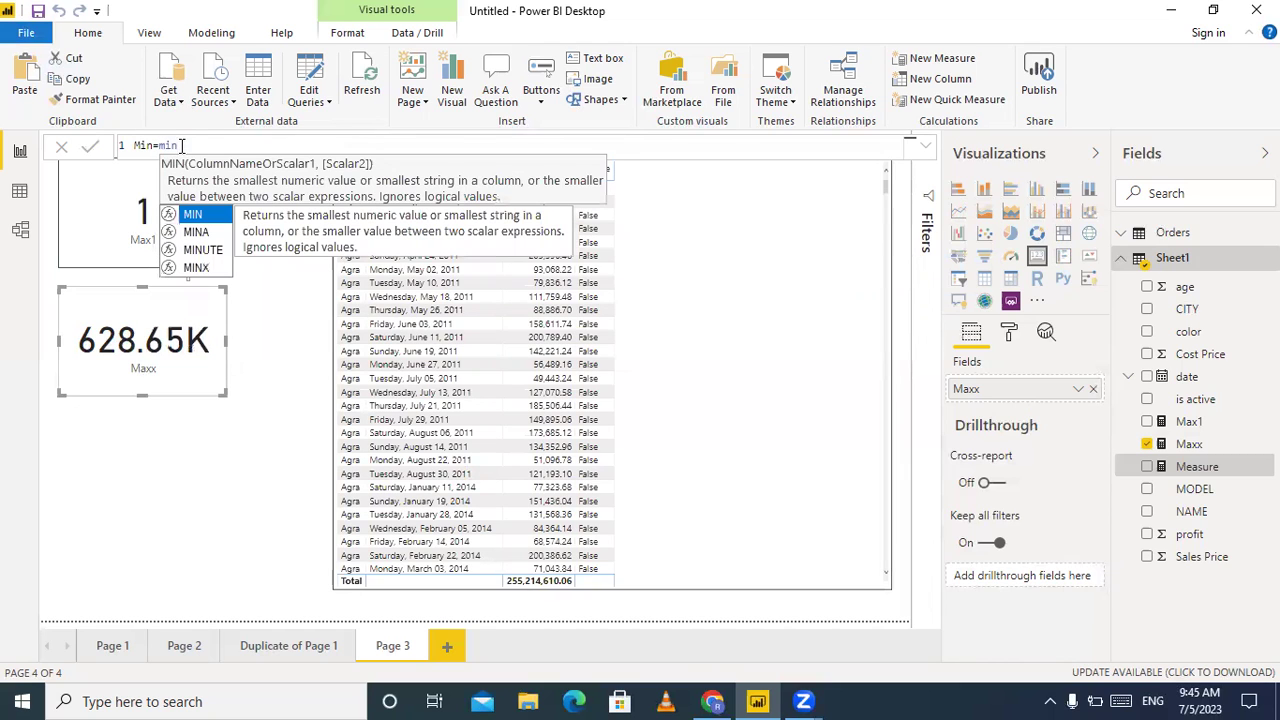
text(()
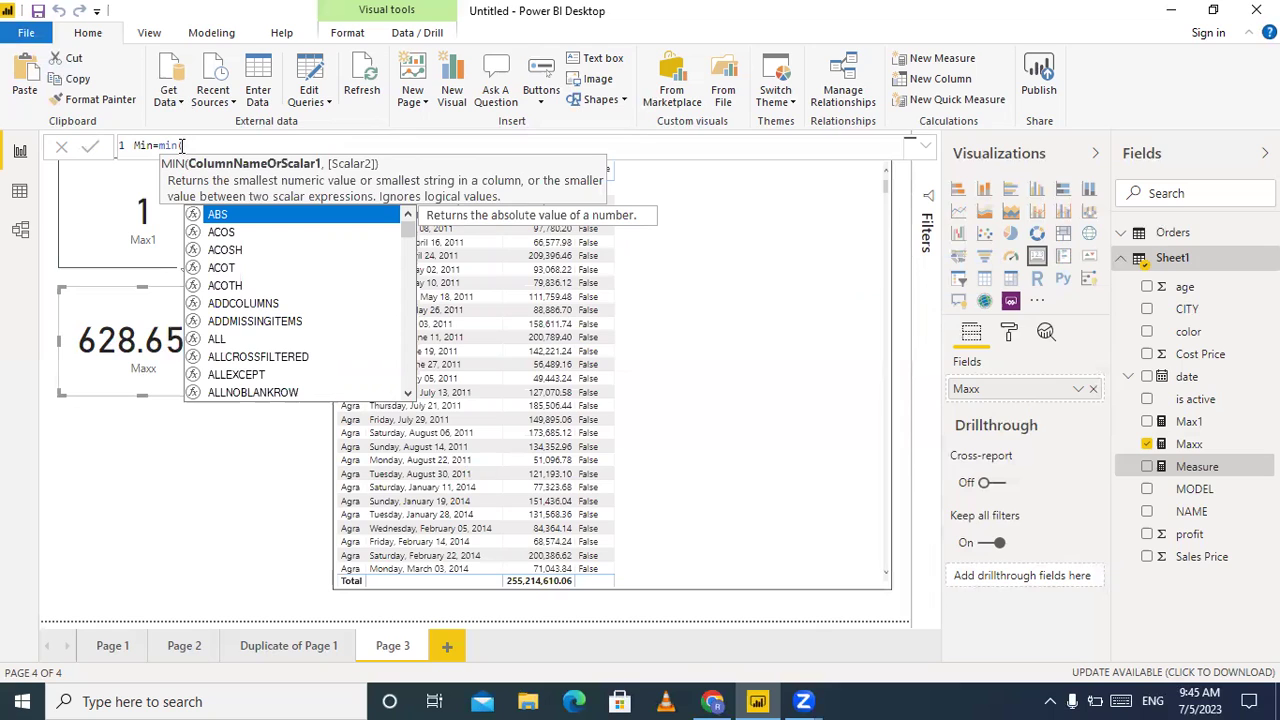
text(cit)
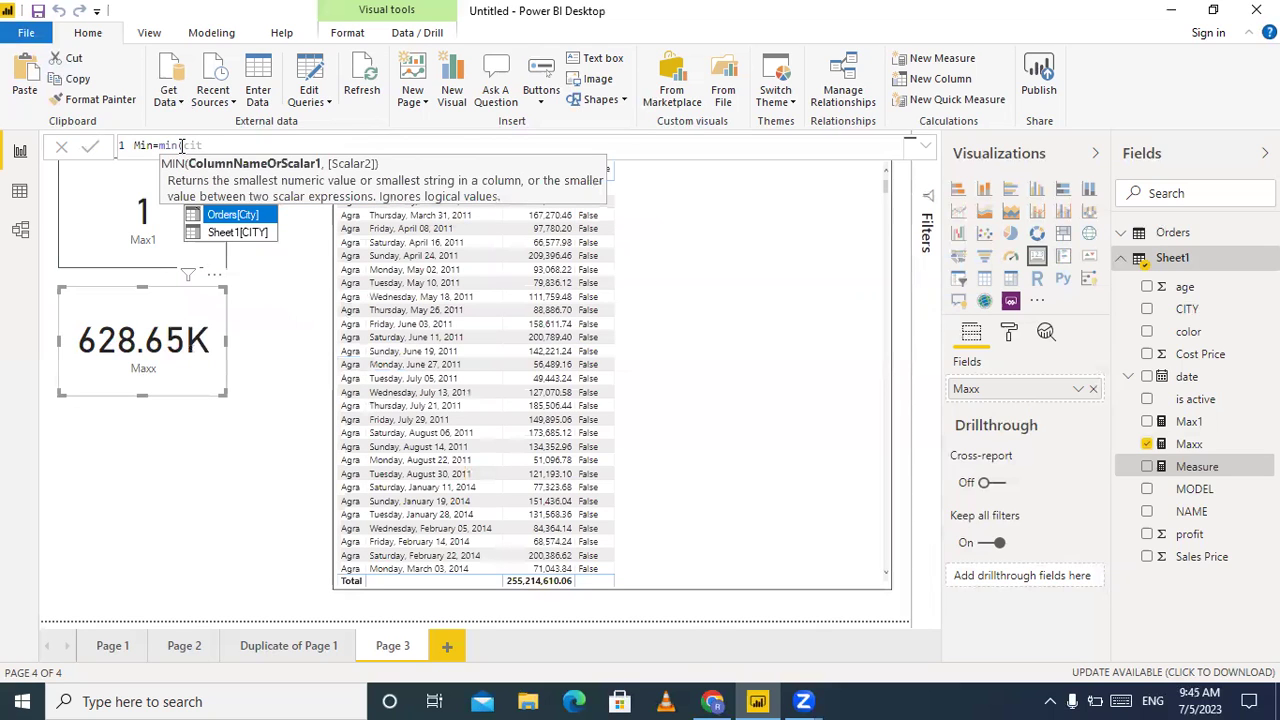
key(Tab)
text())
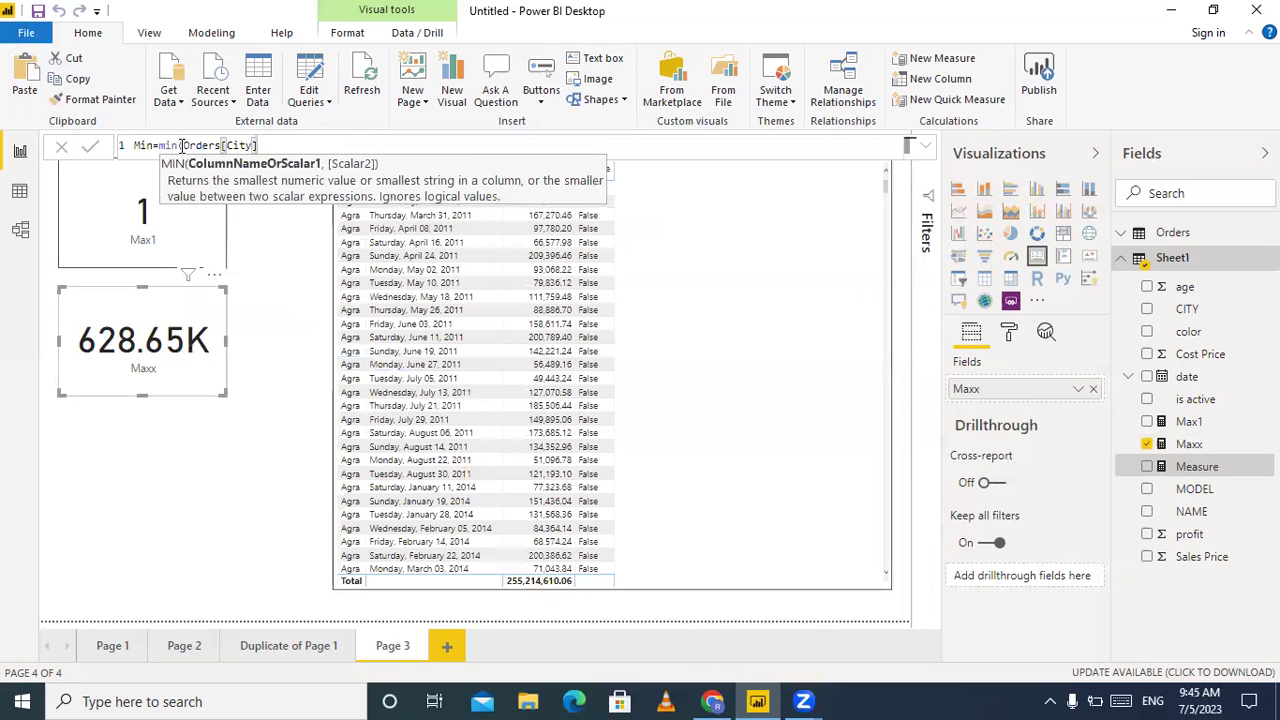
text())
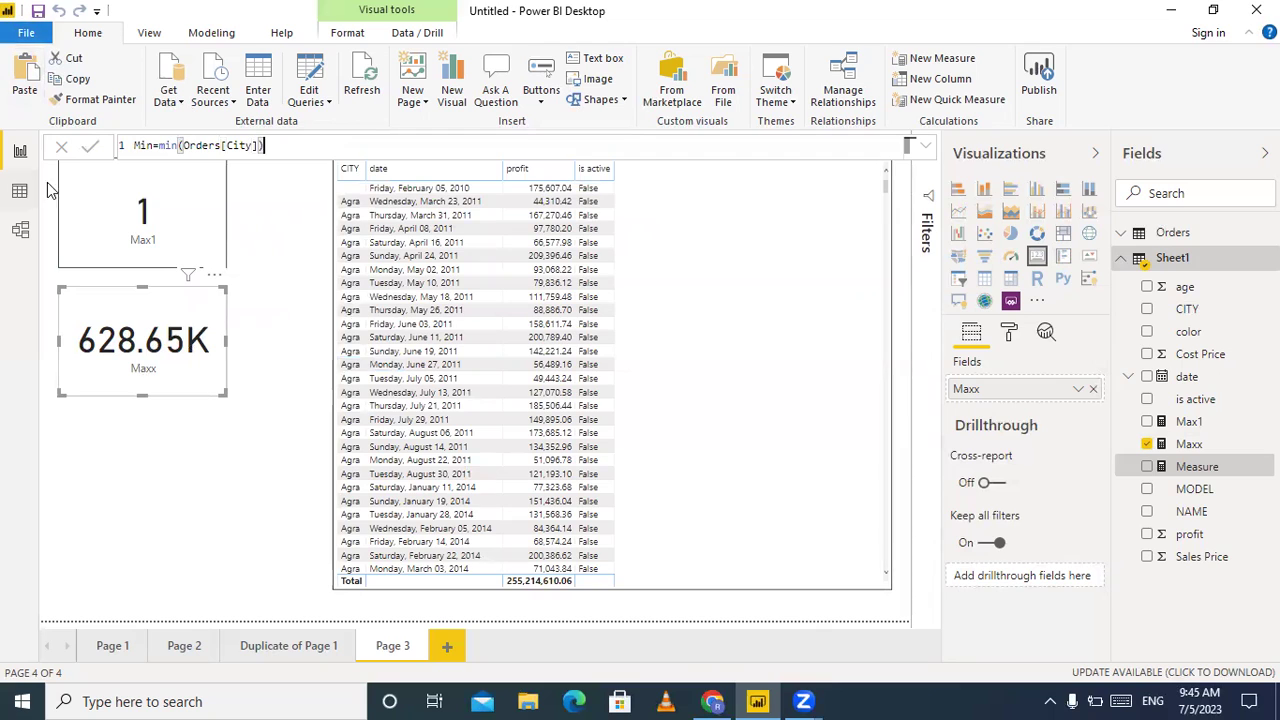
click(90, 150)
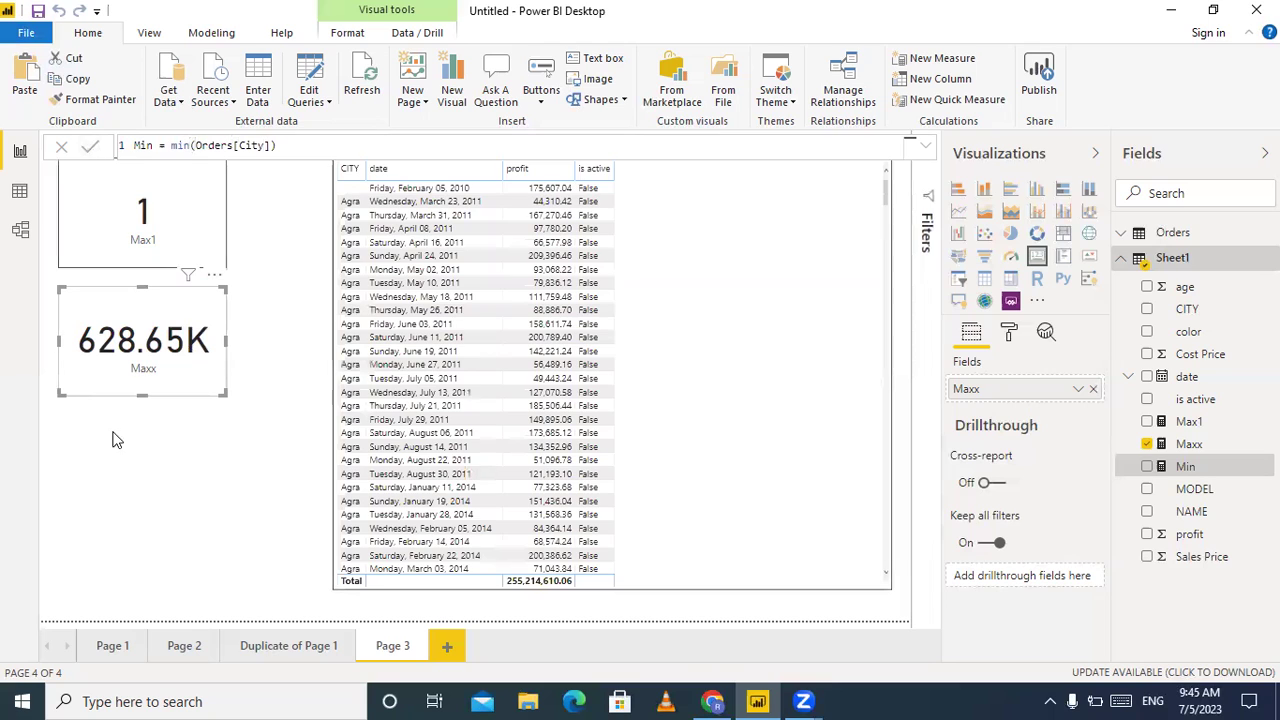
Duplicate the Maxx card and place the copy directly below the original
click(100, 280)
click(105, 311)
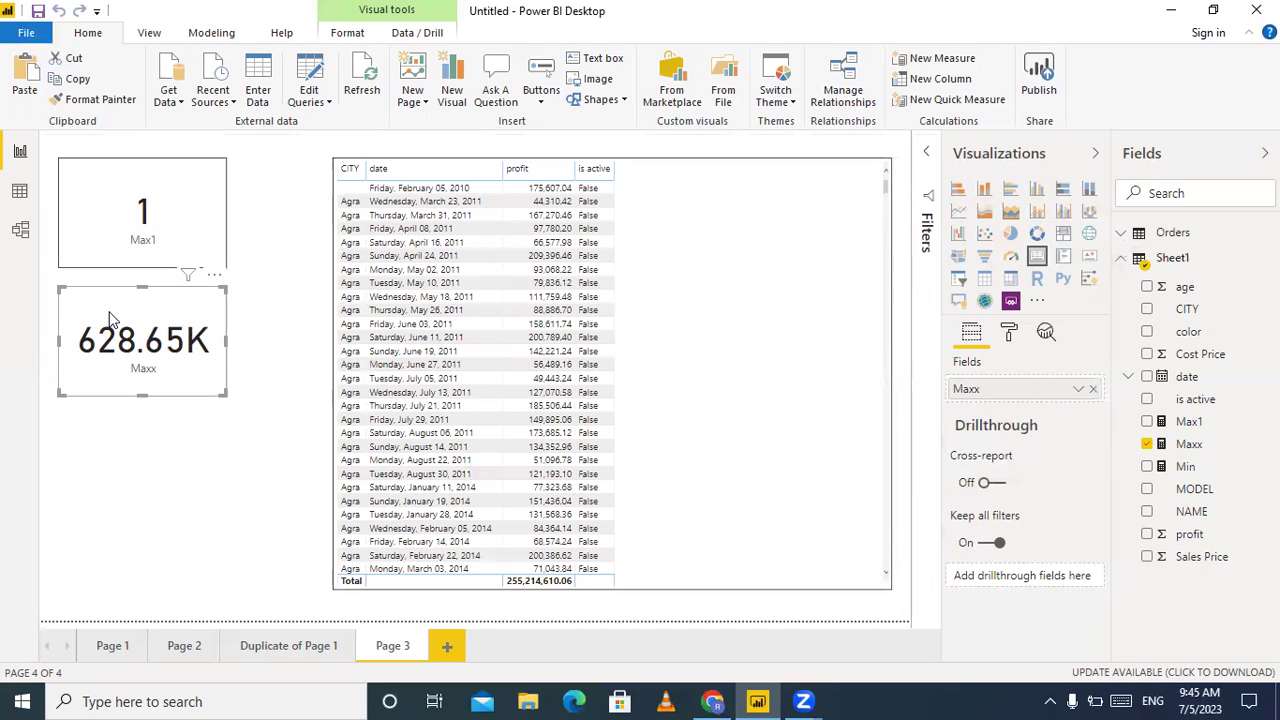
key(ctrl+c)
key(ctrl+v)
drag(108, 320, 116, 422)
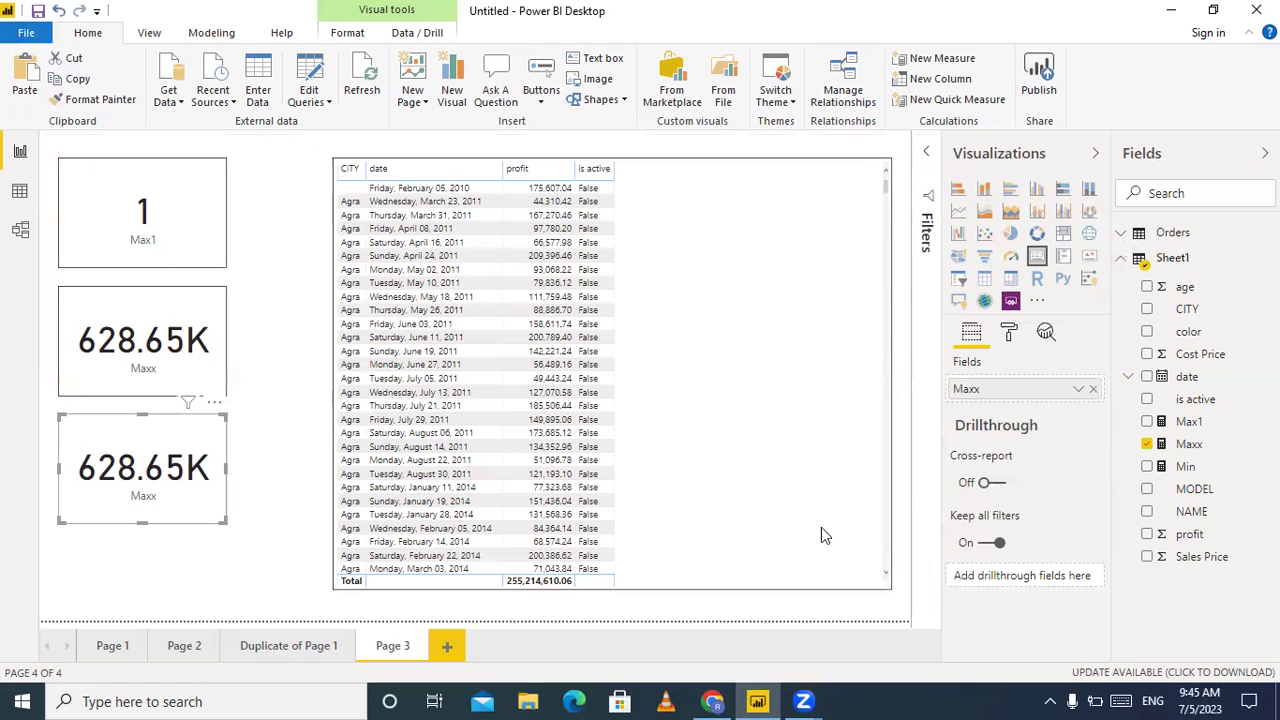
Replace the Maxx field in the copied card with the Min measure and widen the card
click(1095, 390)
drag(1175, 468, 1003, 395)
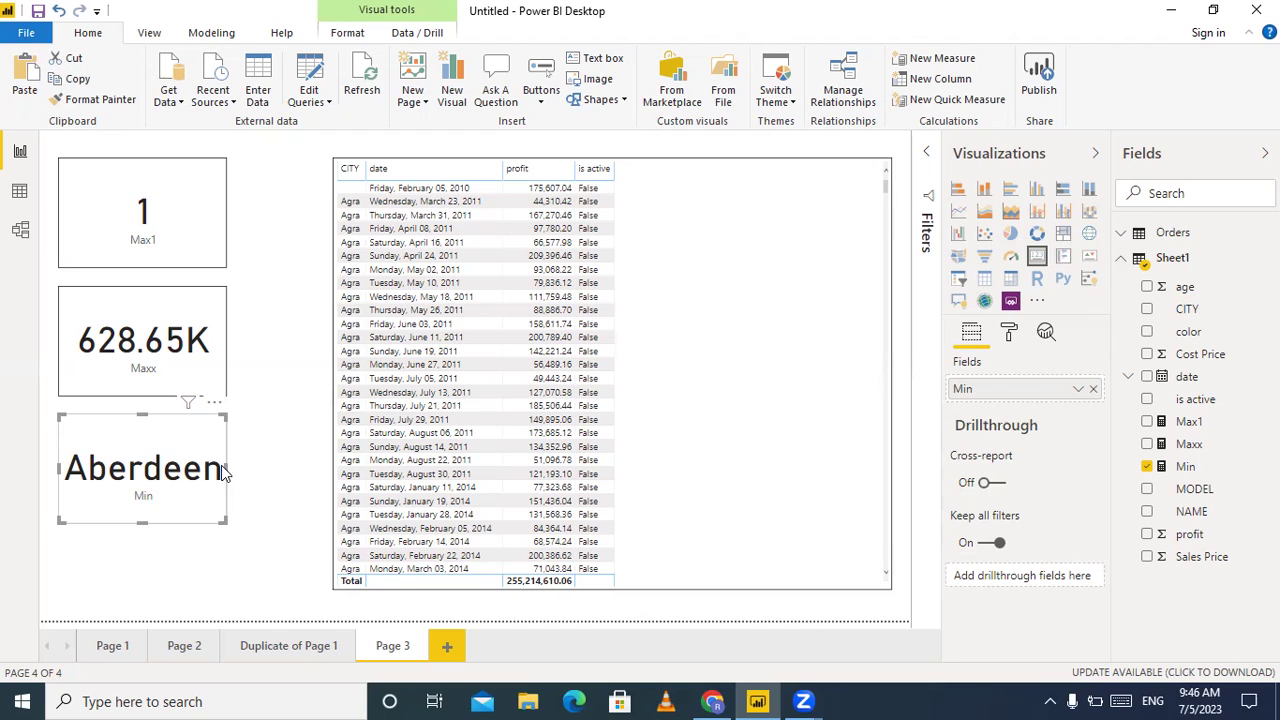
drag(225, 467, 285, 469)
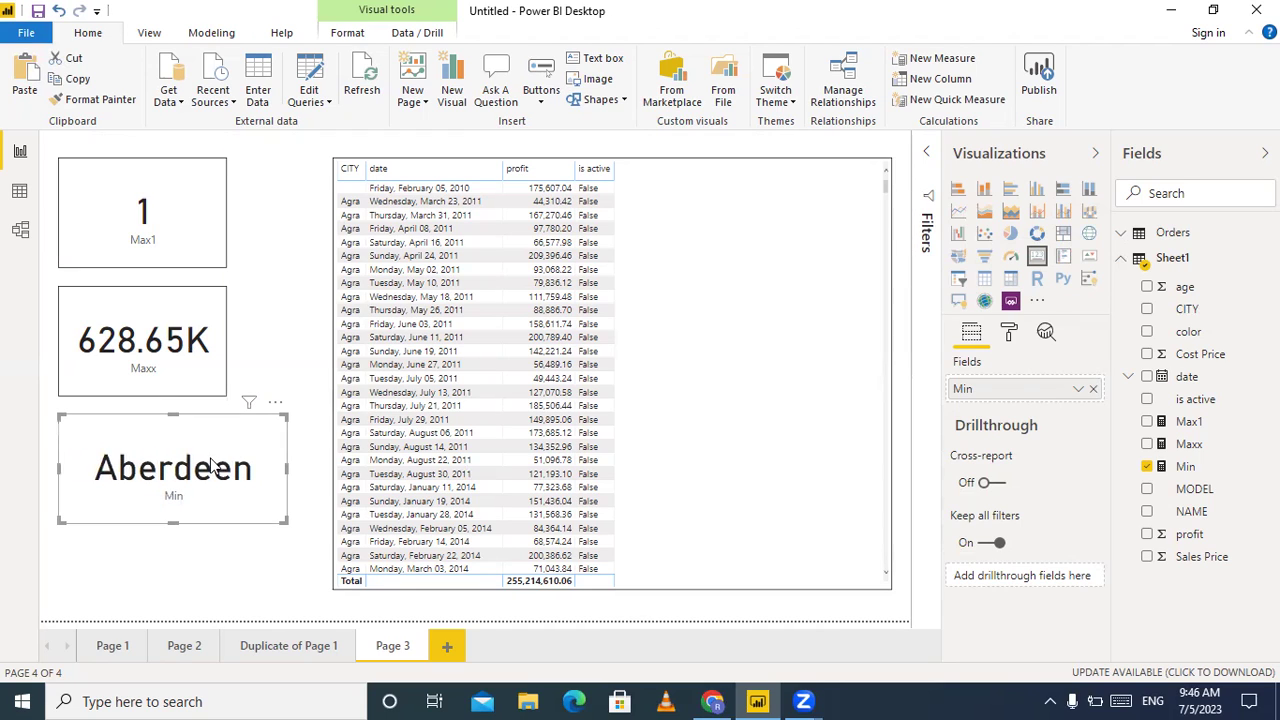
Open the Min measure's formula and remove the Orders[City] argument, keeping min with its opening parenthesis
click(1188, 468)
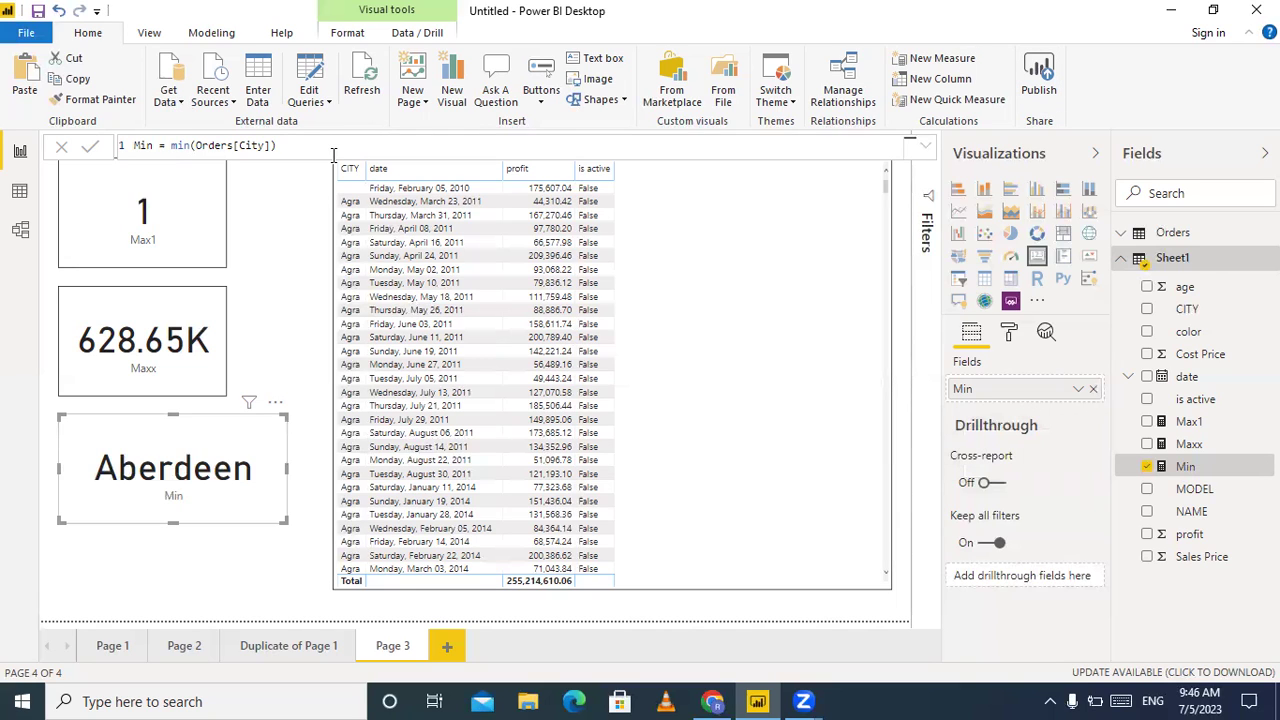
key(BackSpace)
key(BackSpace)
key(BackSpace)
key(BackSpace)
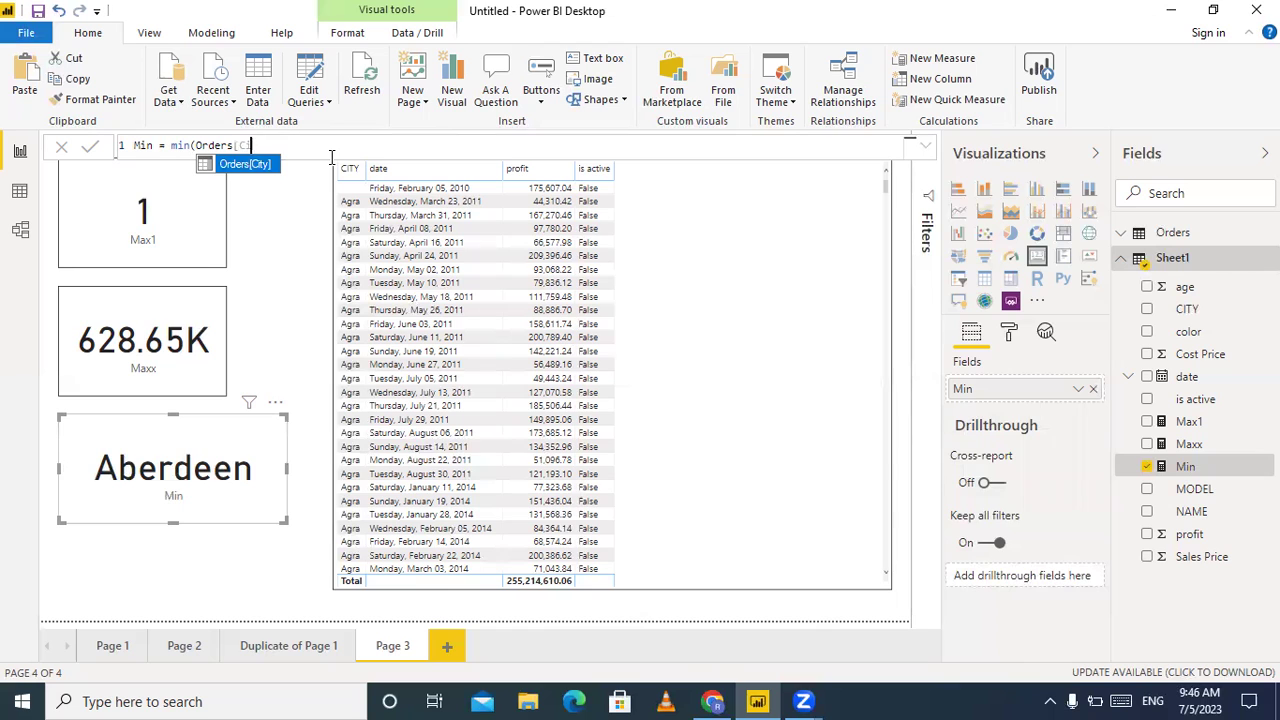
key(BackSpace)
key(BackSpace)
key(BackSpace)
key(BackSpace)
key(BackSpace)
key(BackSpace)
key(BackSpace)
key(BackSpace)
key(BackSpace)
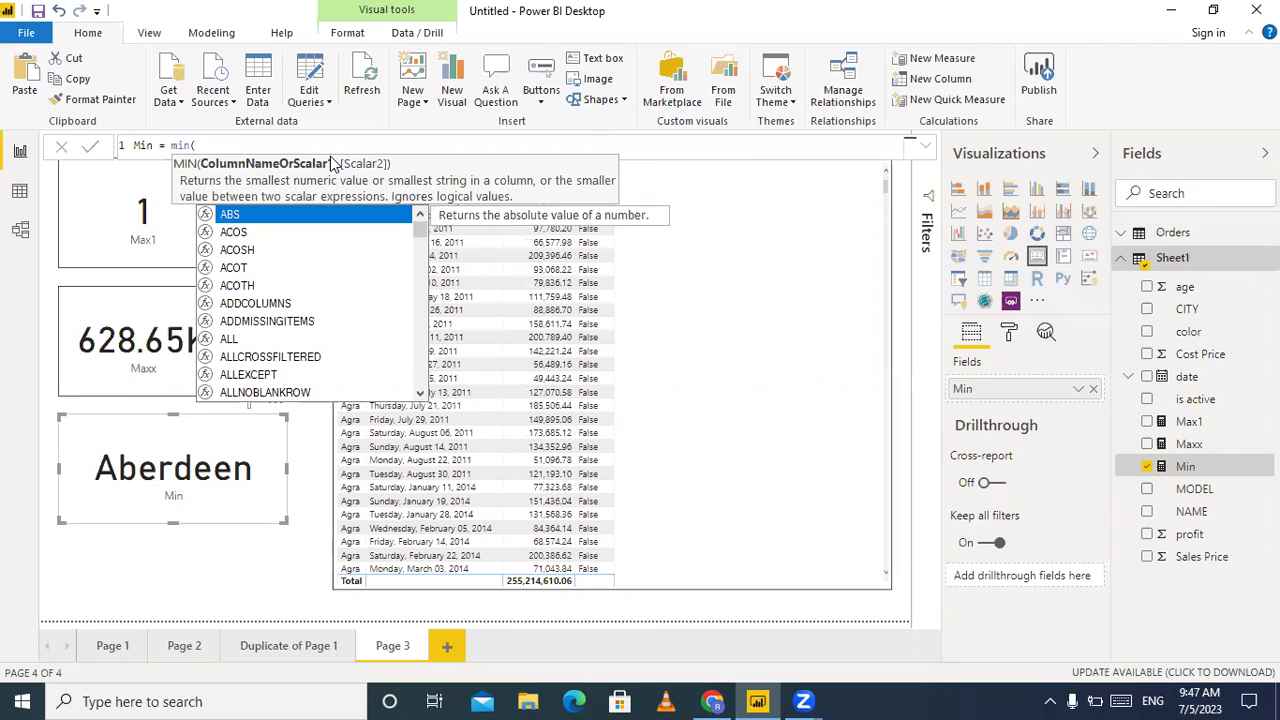
Set the argument of min to Sheet1[date] in the Min formula and commit it
text(date)
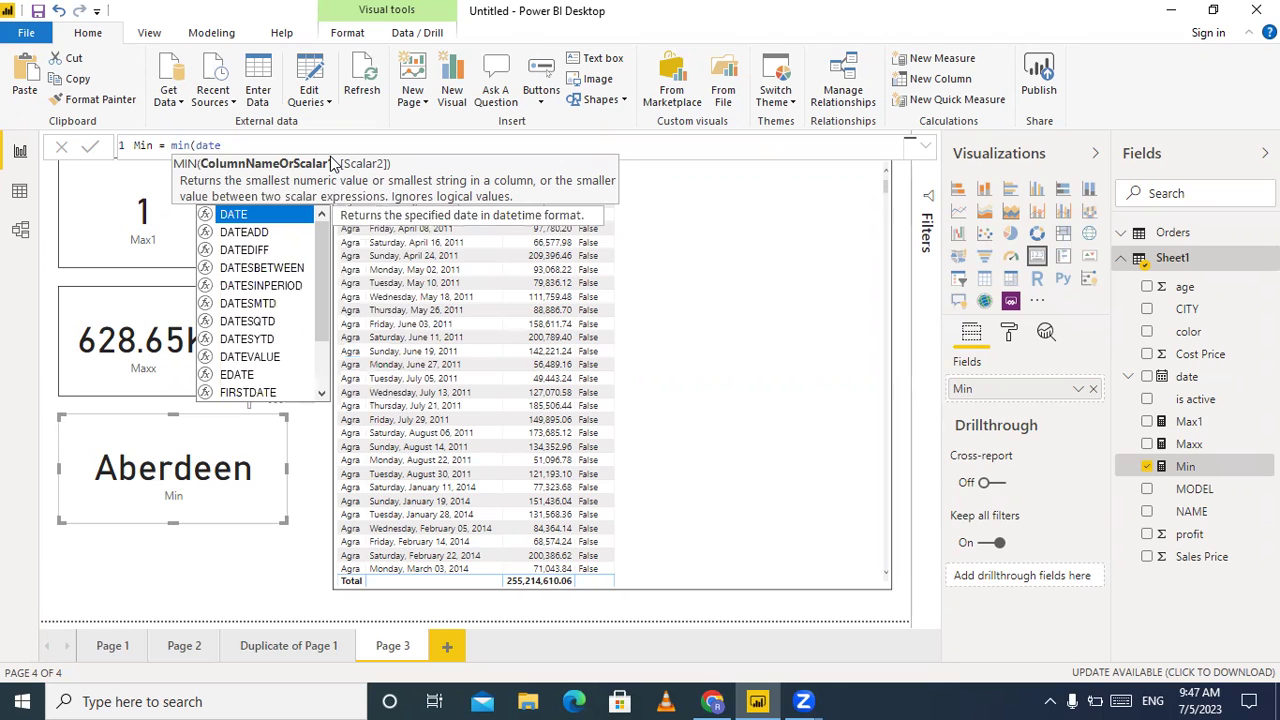
key(Down)
key(Down)
key(Down)
key(Down)
key(Down)
key(Down)
key(Down)
key(Down)
key(Down)
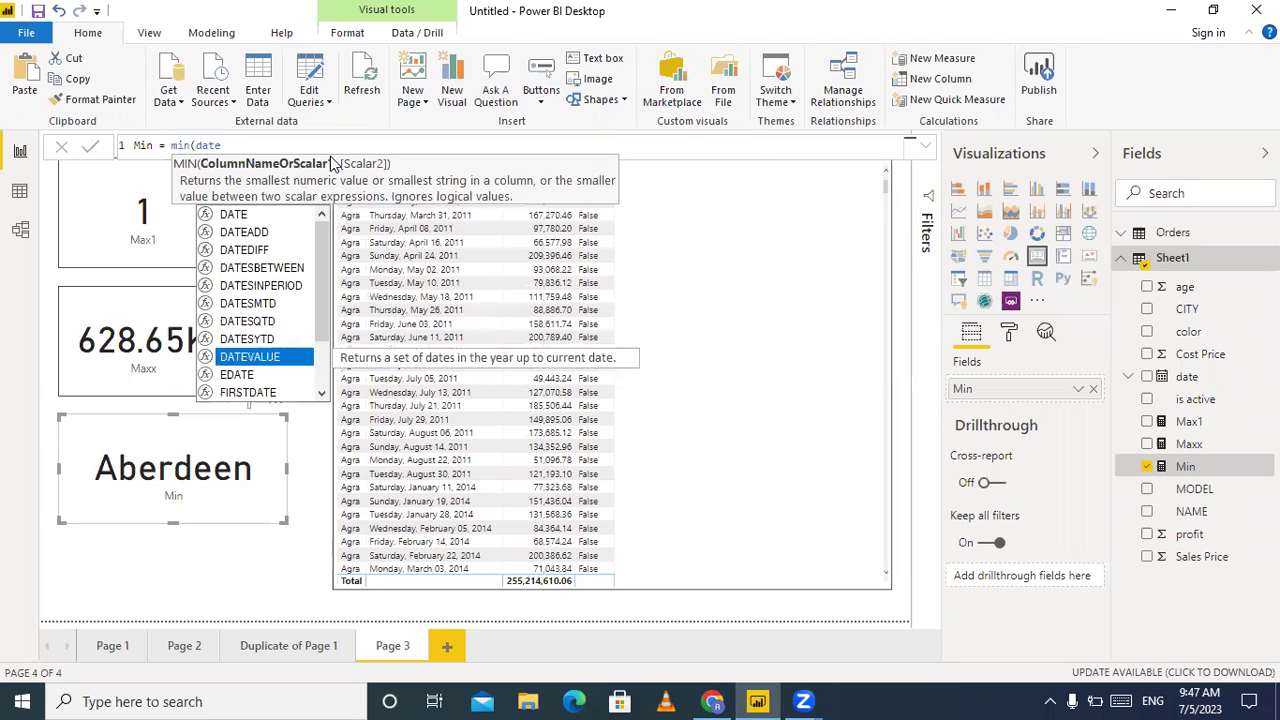
key(Down)
key(Down)
key(Down)
key(Down)
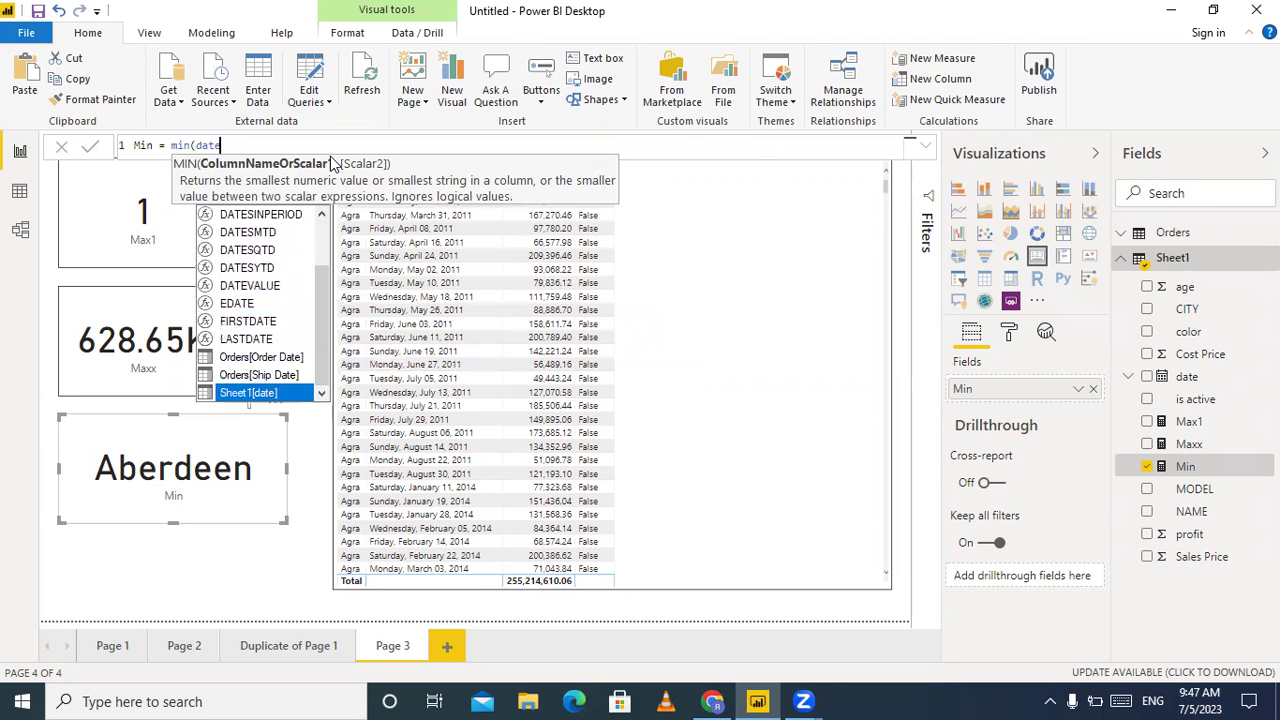
key(Up)
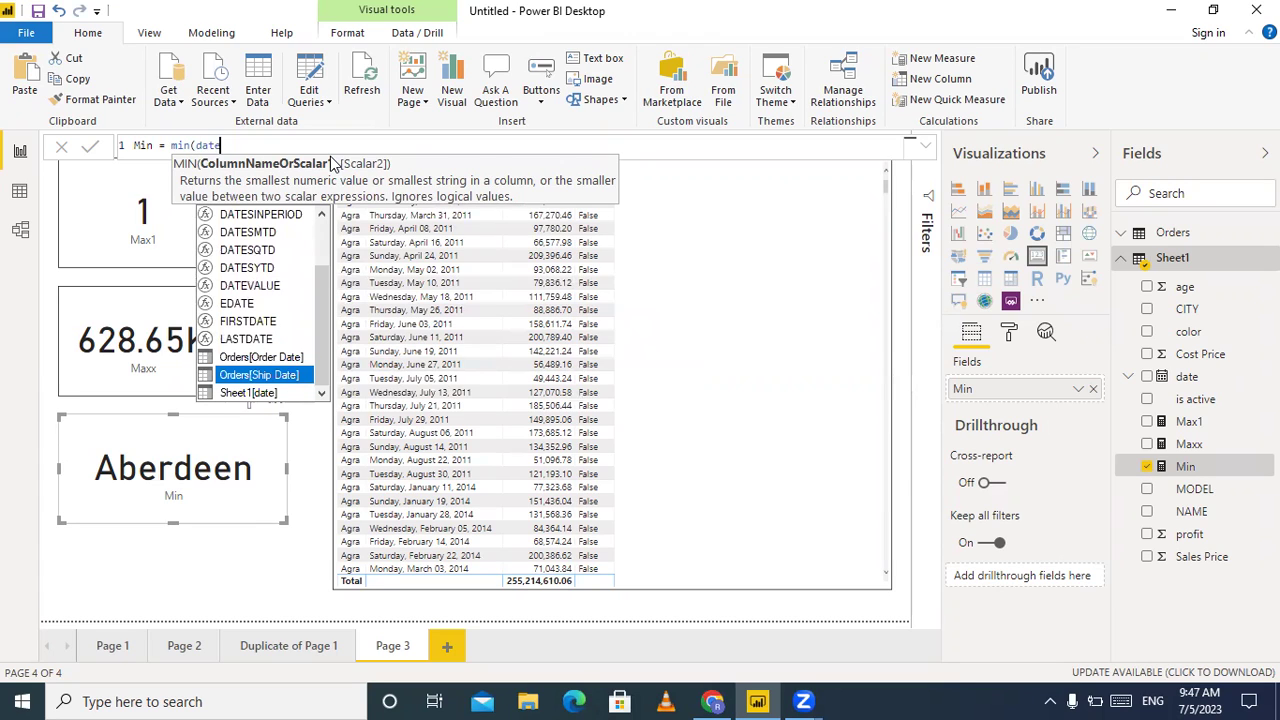
key(Up)
key(Down)
key(Down)
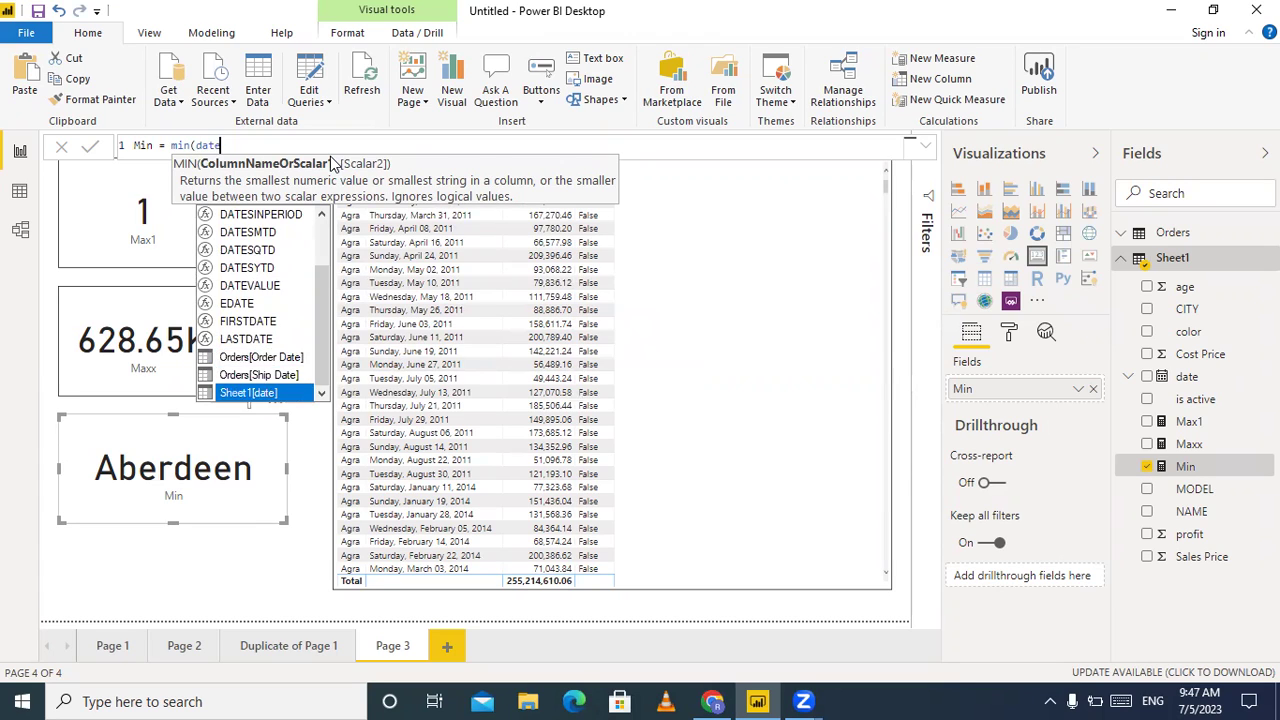
key(Tab)
text())
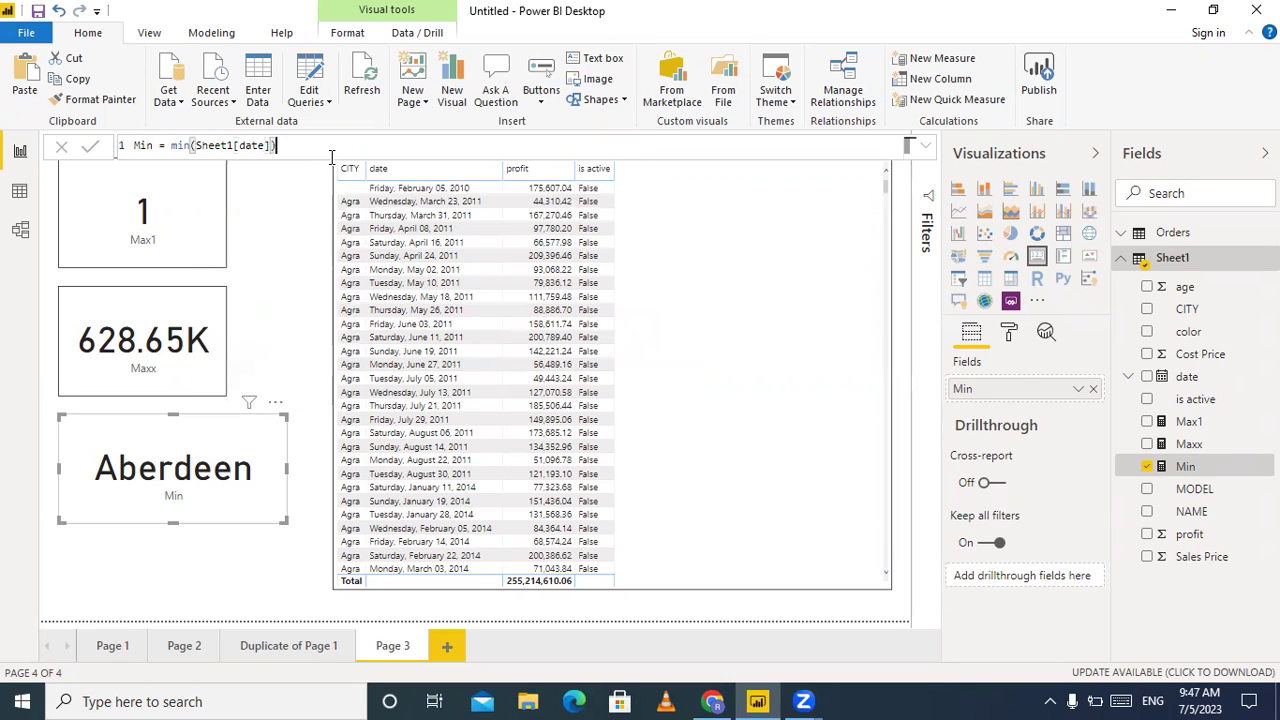
click(90, 148)
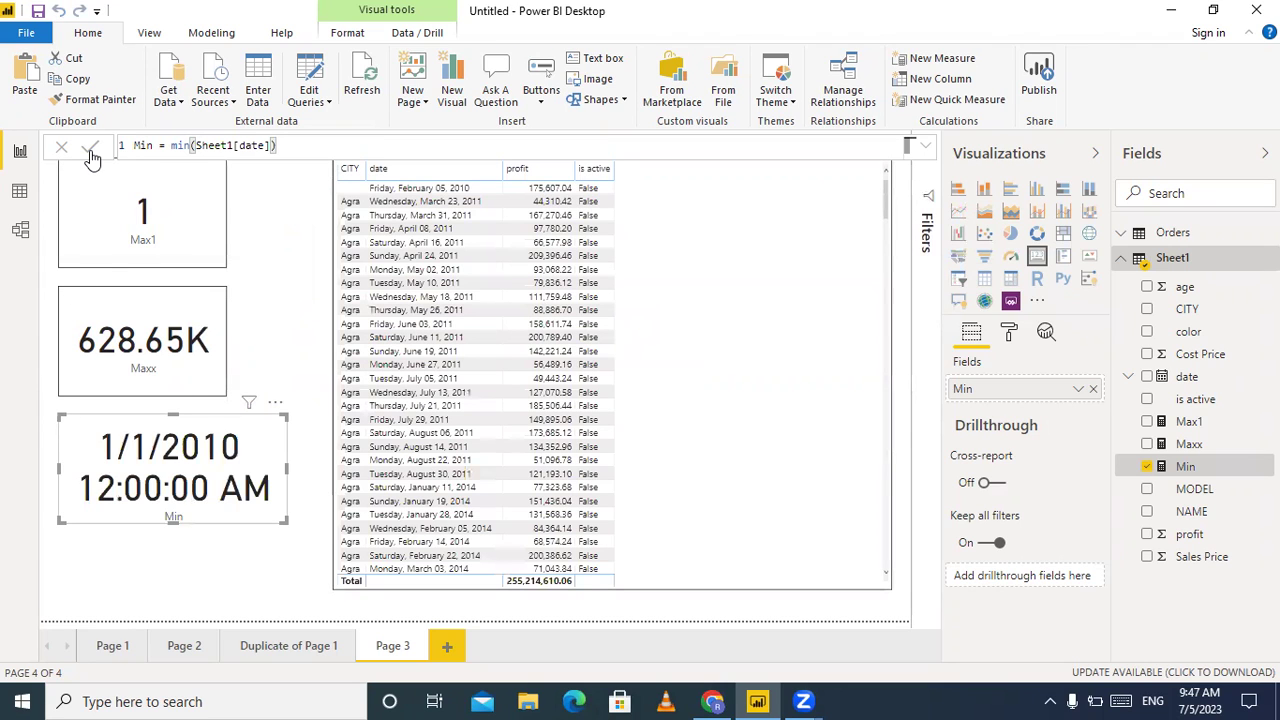
Replace the date column with Sheet1[is active] in the Min formula and commit it
click(269, 147)
key(BackSpace)
key(BackSpace)
key(BackSpace)
key(BackSpace)
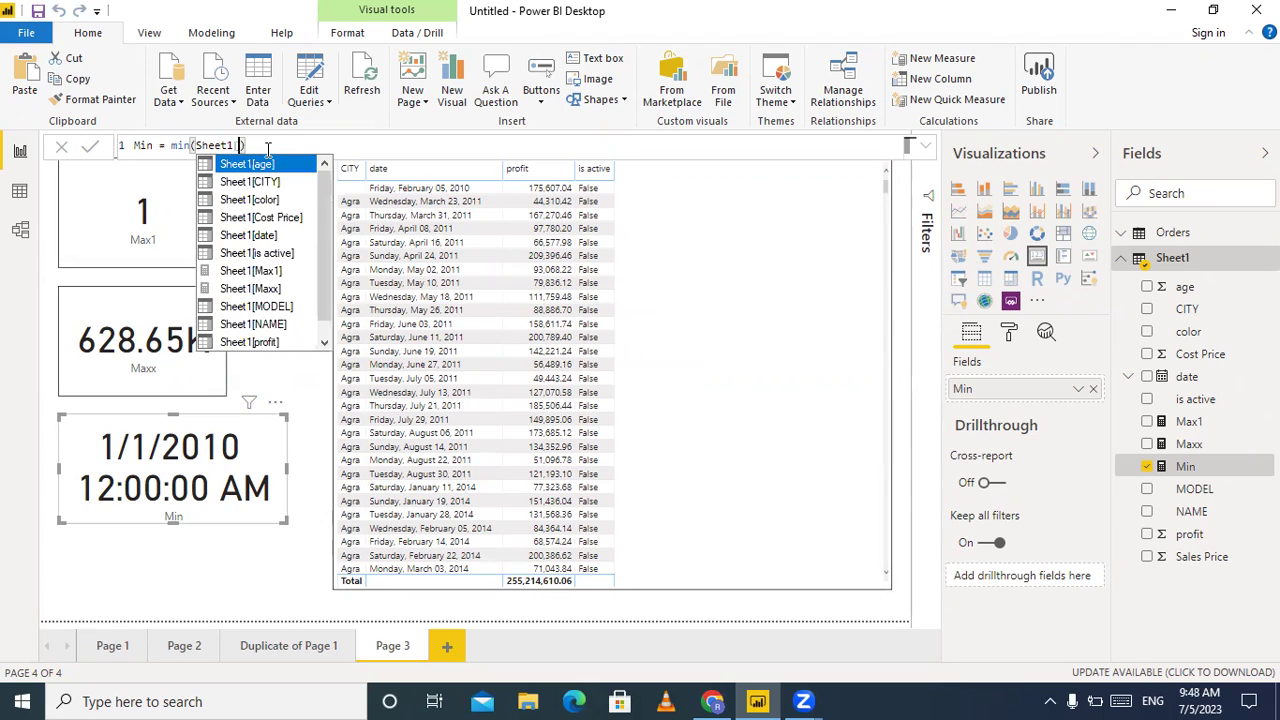
text(is)
key(Tab)
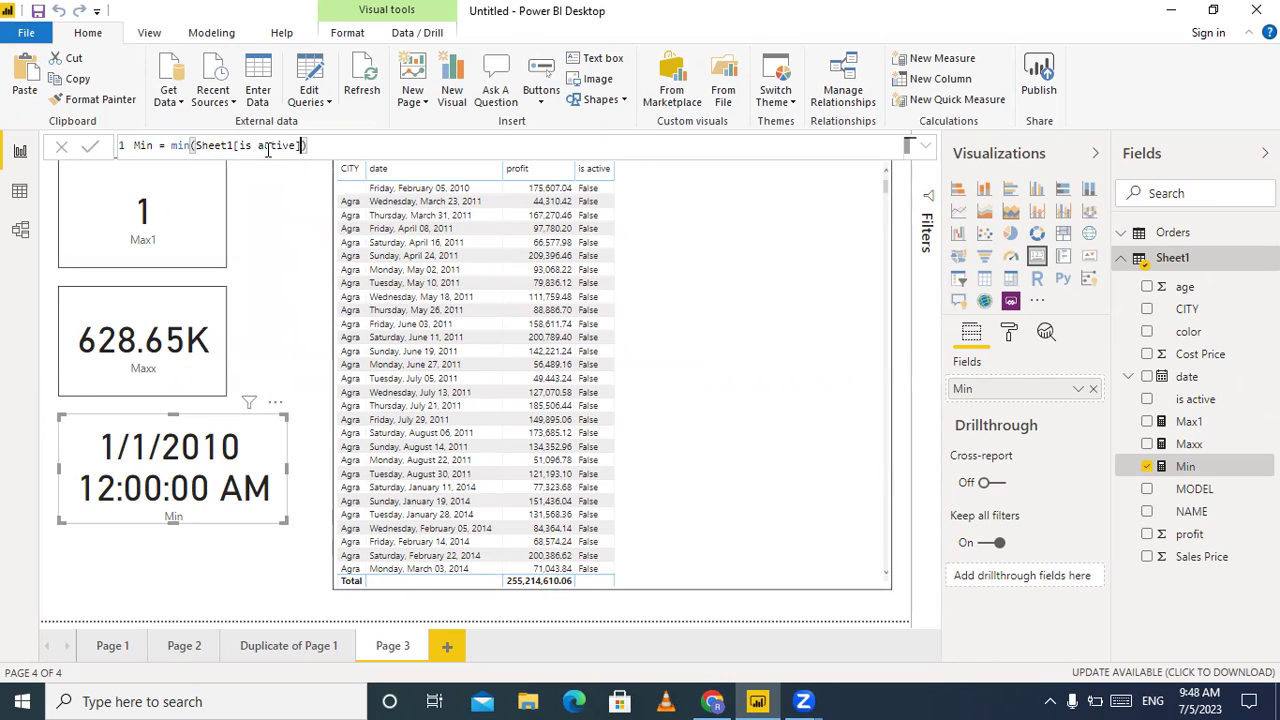
click(90, 147)
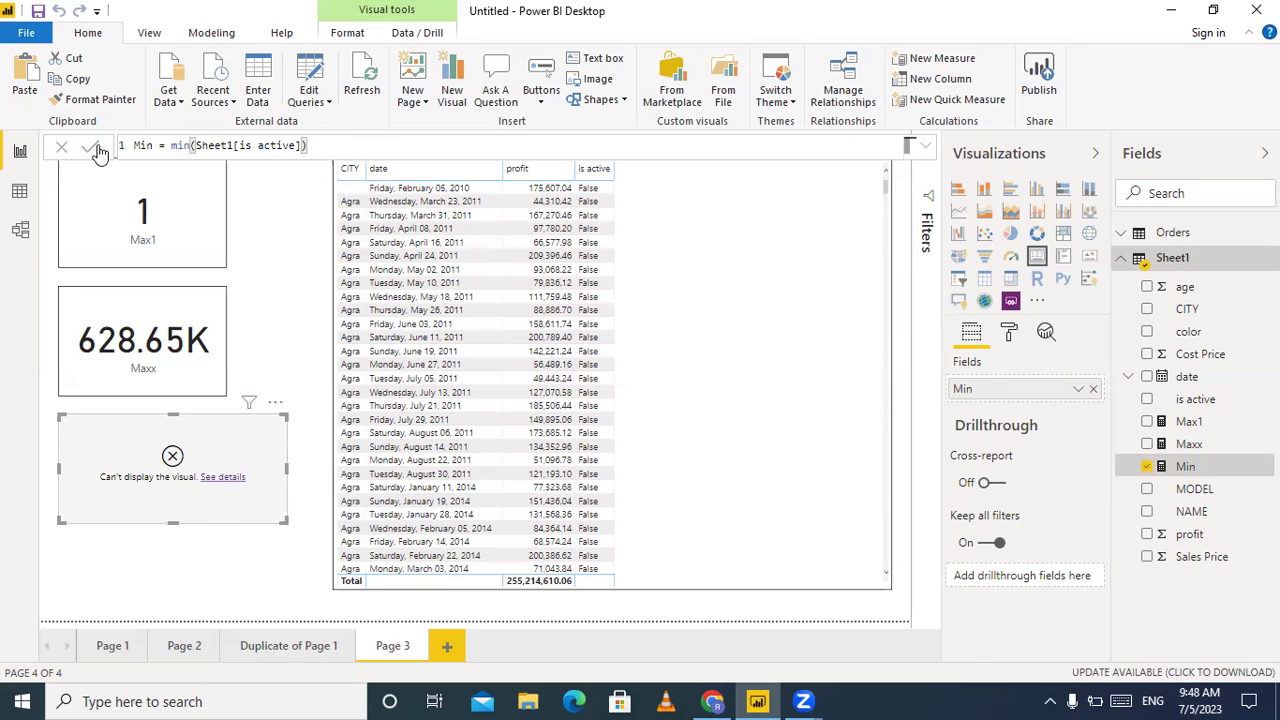
Change the function in the Min formula from MIN to MINA and commit it
click(191, 145)
text(a)
key(Tab)
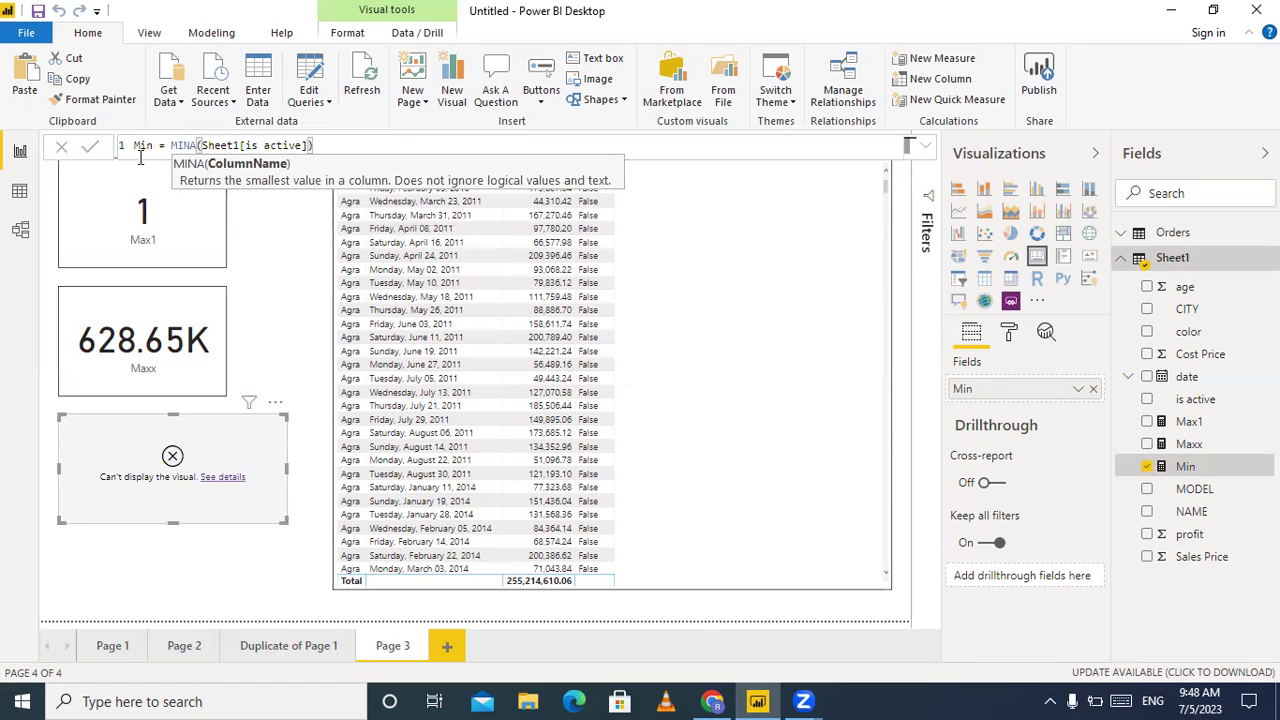
click(90, 147)
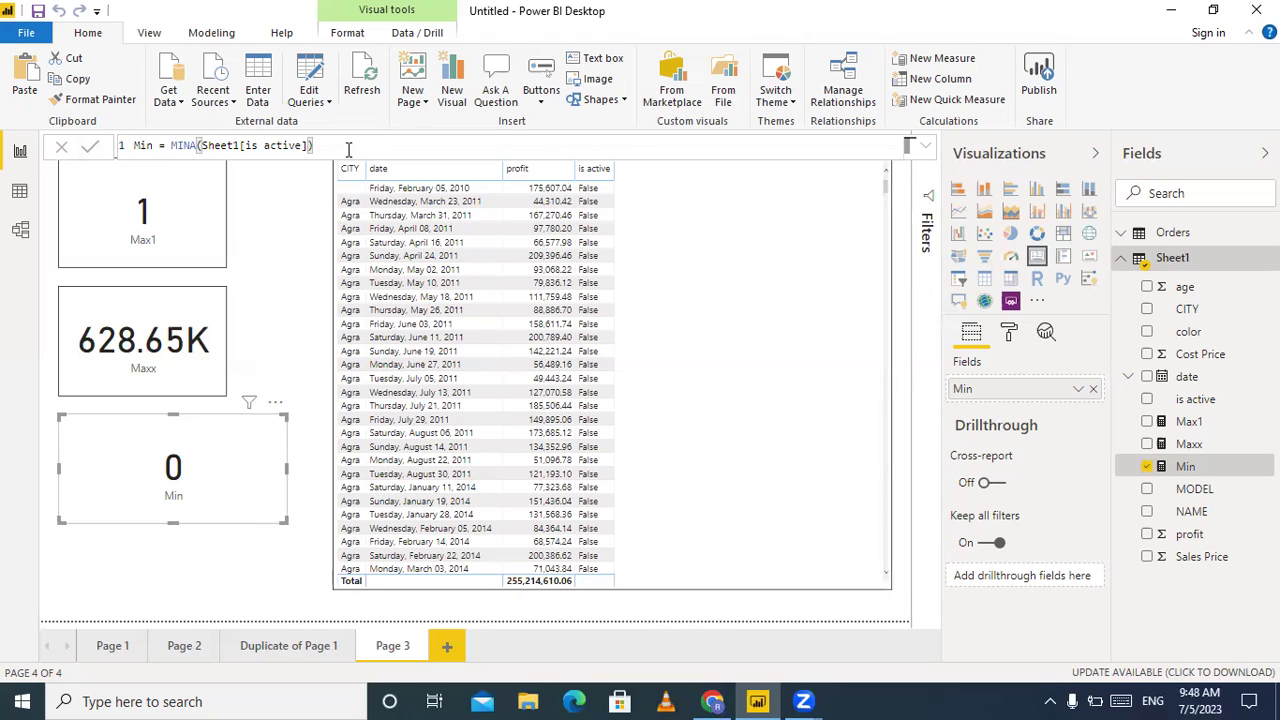
Replace MINA and its argument in the Min formula with MINX, using Sheet1 as the table argument
key(BackSpace)
key(BackSpace)
key(BackSpace)
key(BackSpace)
key(BackSpace)
key(BackSpace)
key(BackSpace)
key(BackSpace)
key(BackSpace)
key(BackSpace)
key(BackSpace)
key(BackSpace)
key(BackSpace)
key(BackSpace)
key(BackSpace)
key(BackSpace)
key(BackSpace)
key(BackSpace)
key(BackSpace)
key(BackSpace)
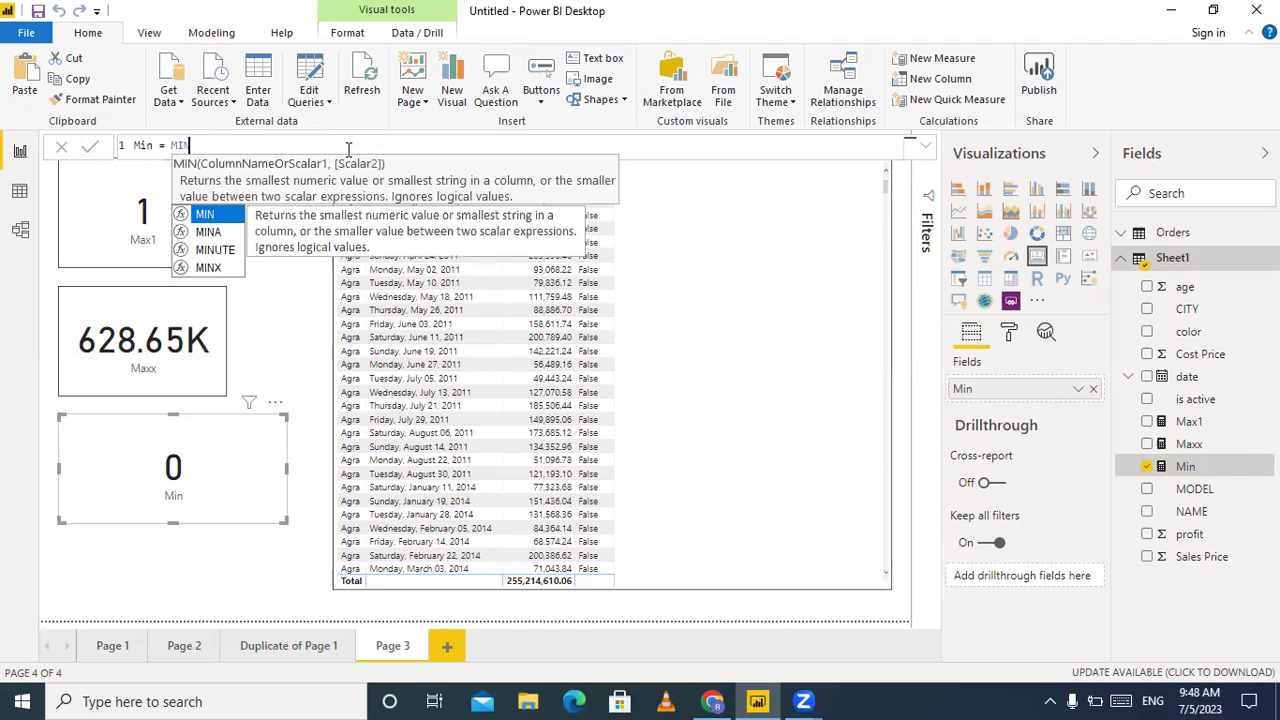
text(X)
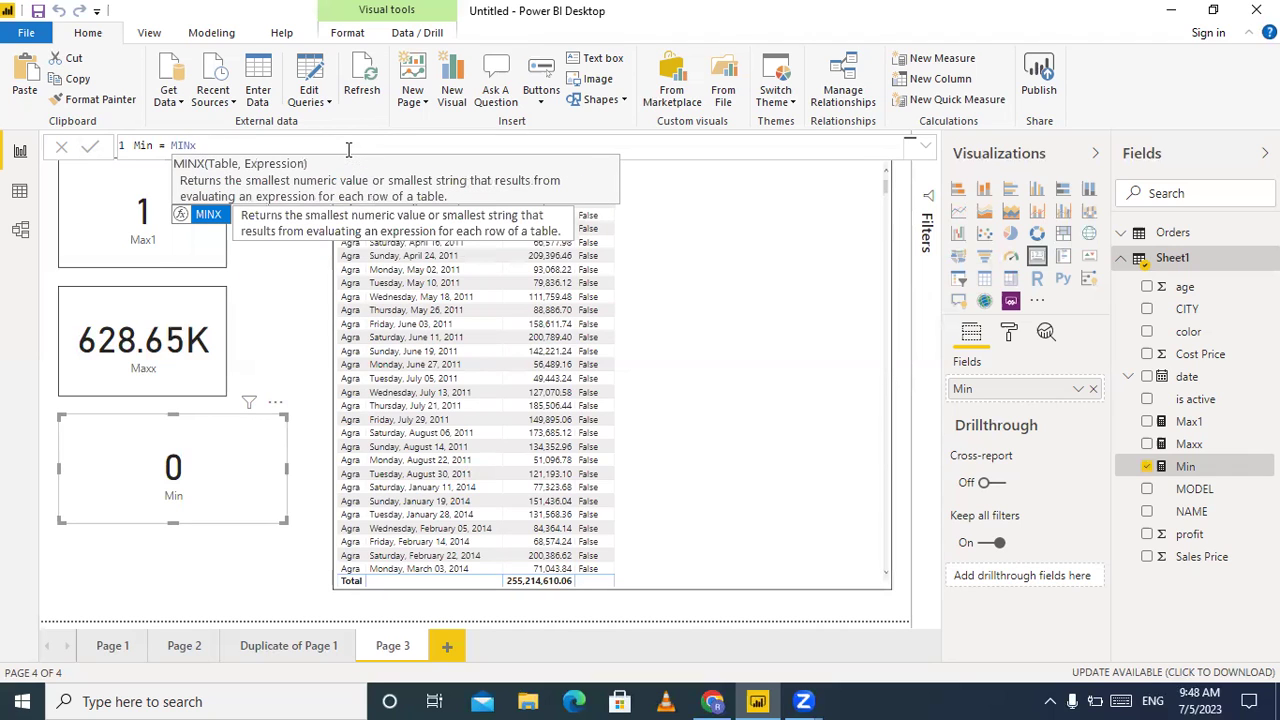
text(()
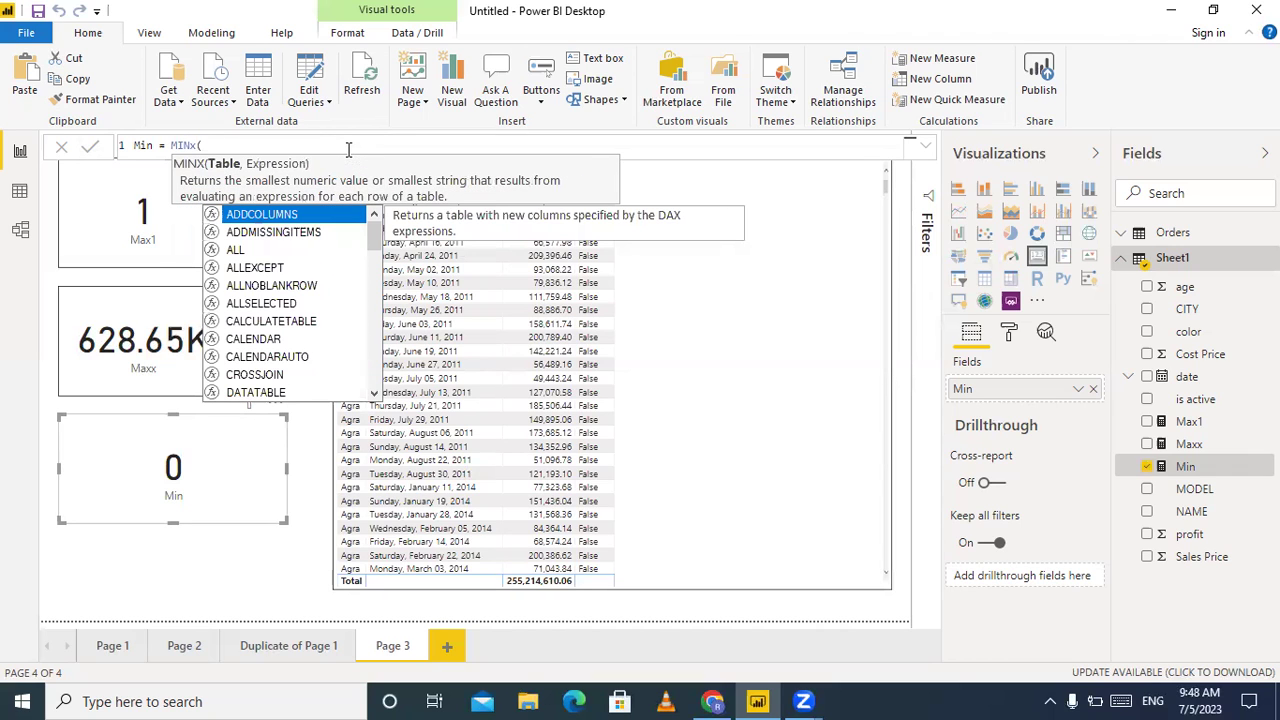
text(she)
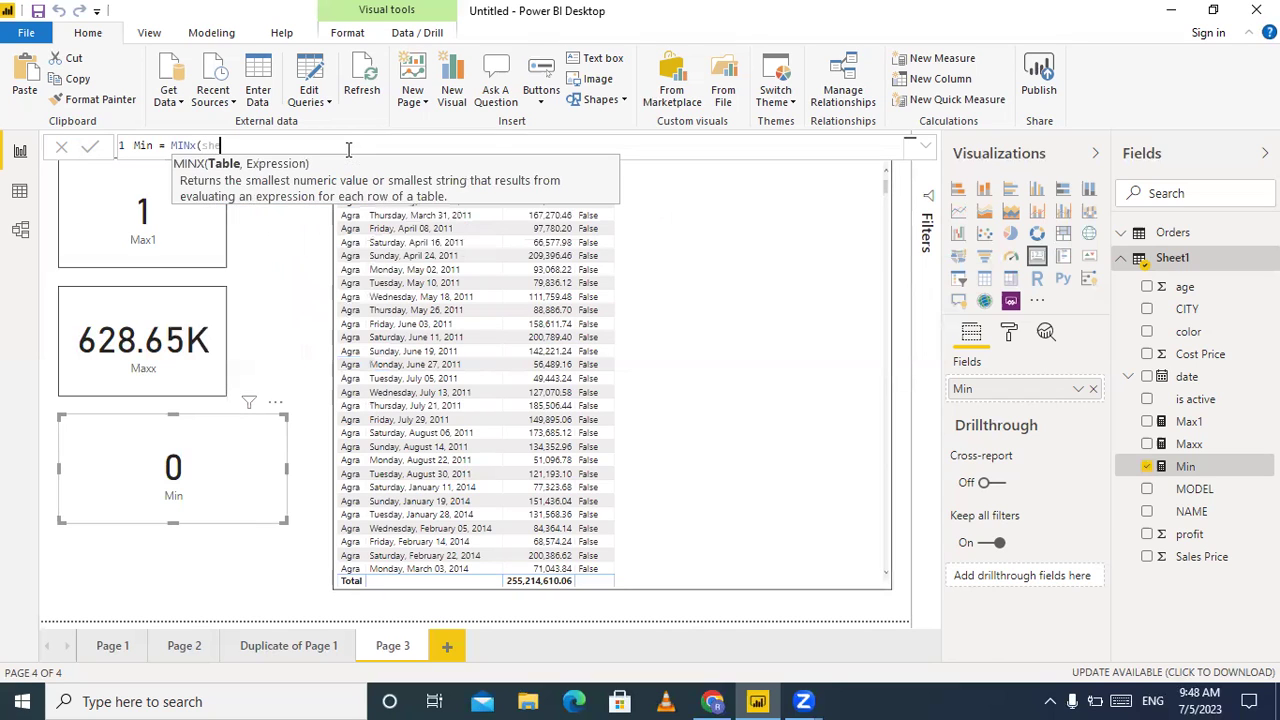
key(Tab)
text(,)
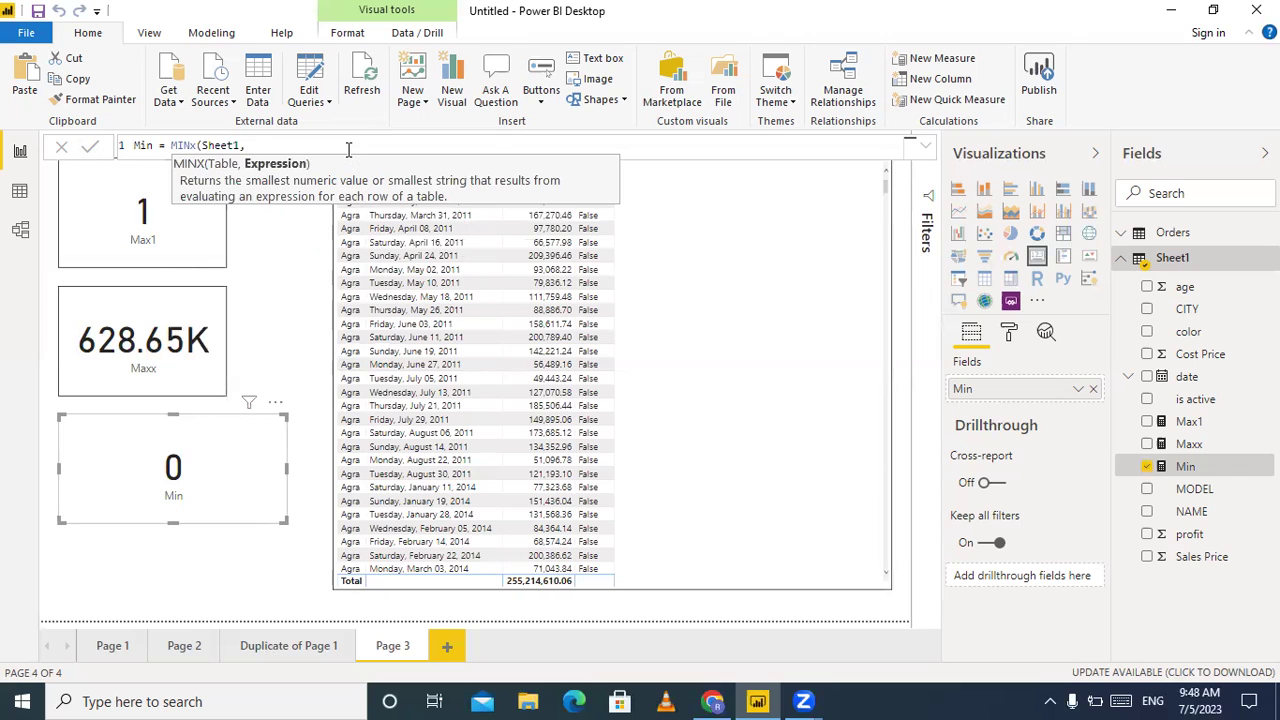
Set the MINX expression to Sheet1[date] in the Min formula and commit it
text(date)
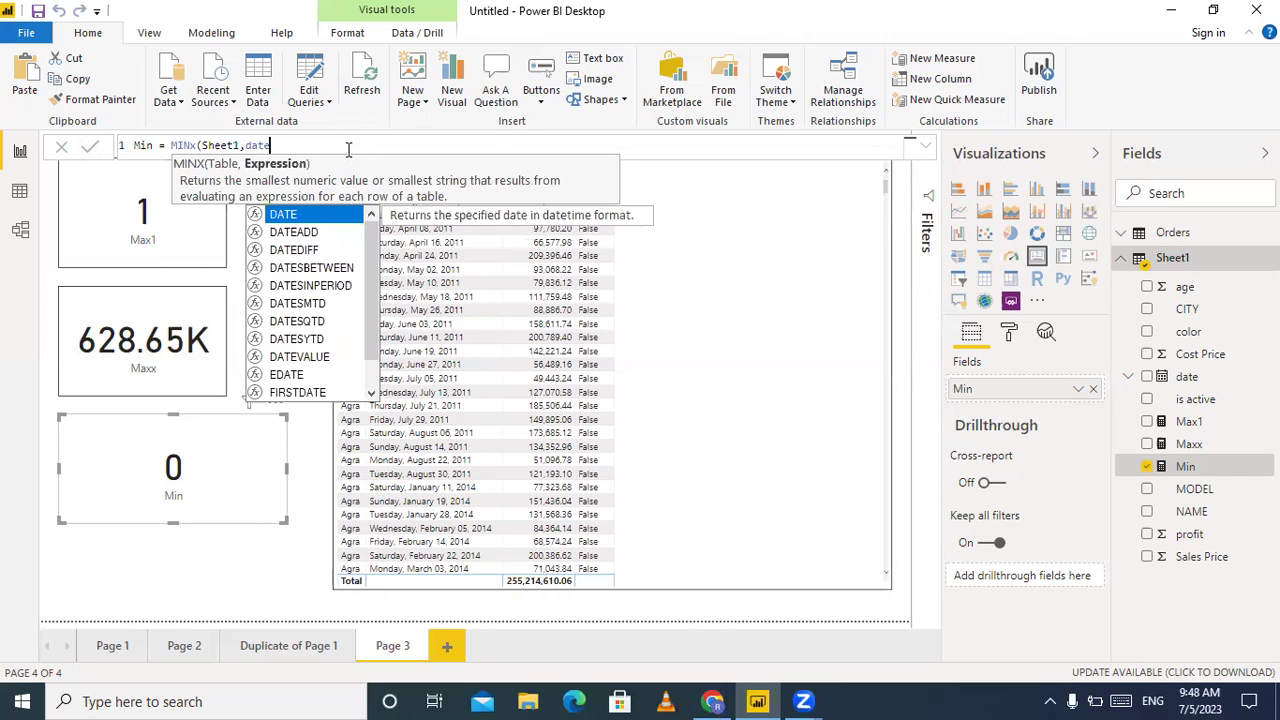
key(Down)
key(Down)
key(Down)
key(Down)
key(Down)
key(Down)
key(Down)
key(Down)
key(Down)
key(Down)
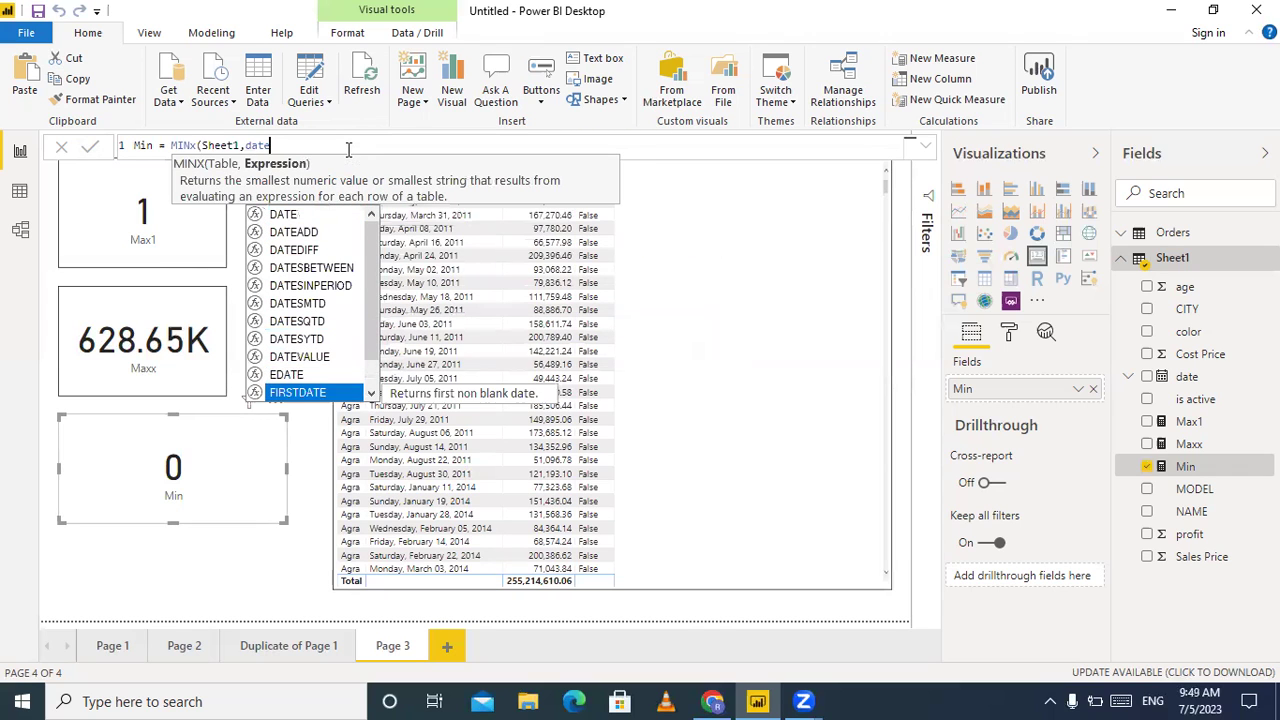
key(Down)
key(Down)
key(Tab)
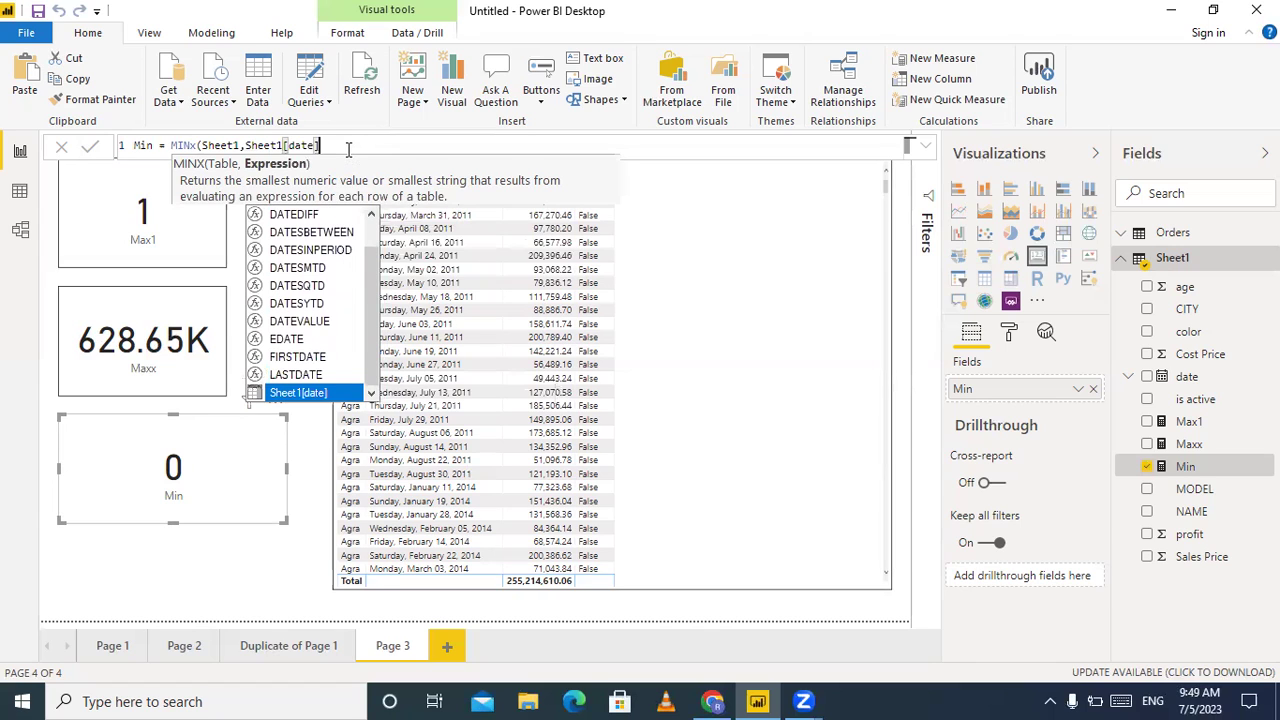
key(Escape)
text())
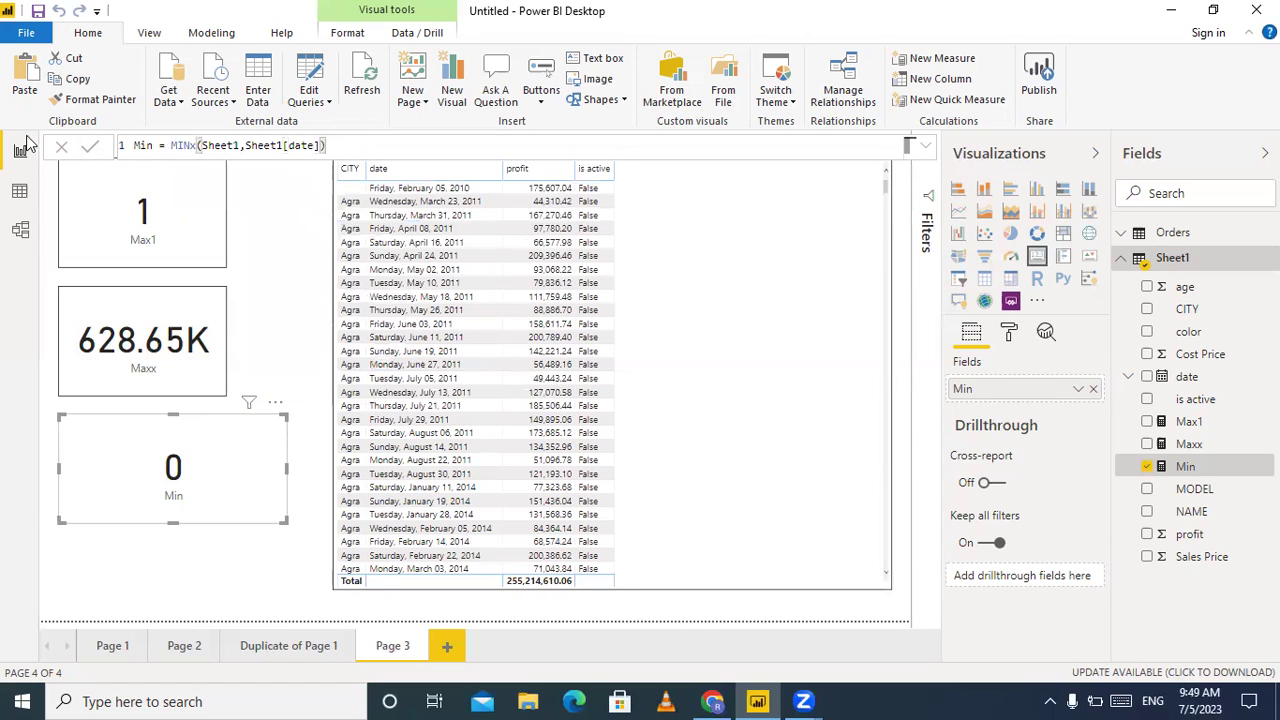
click(89, 147)
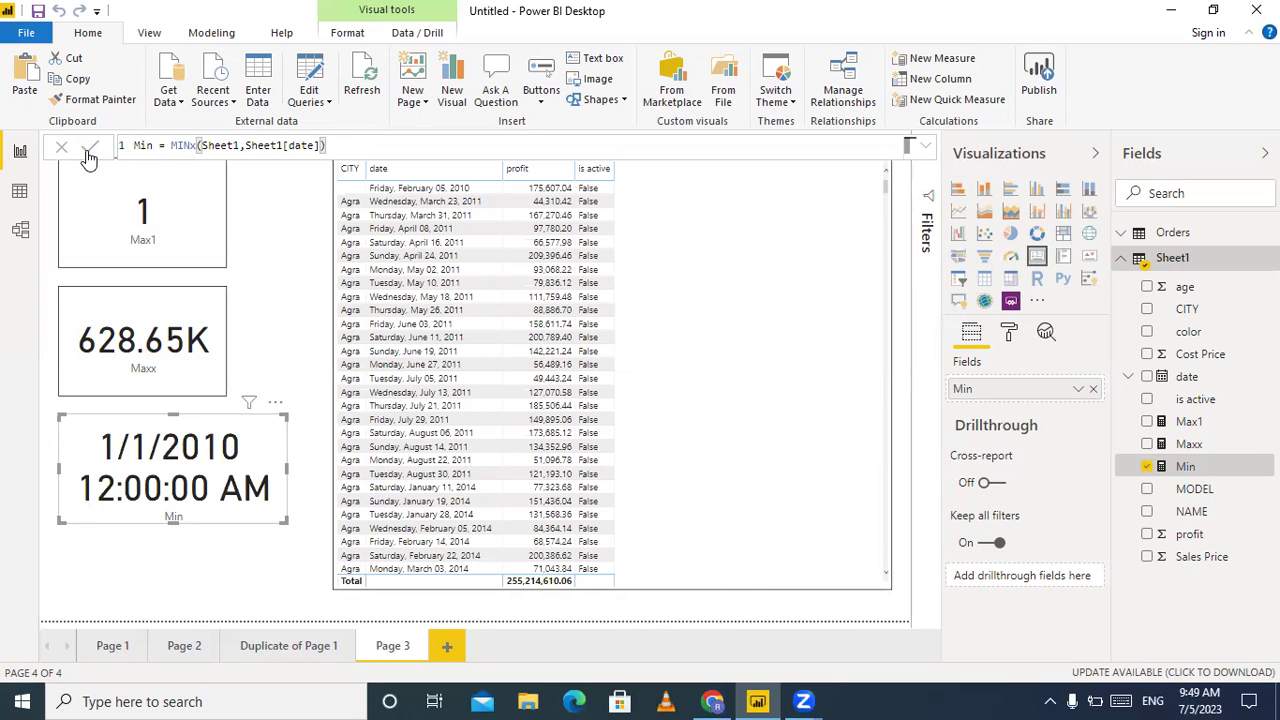
Replace the MINX arguments in the Min formula with the table argument FILTER(Sheet1,Sheet1[CITY]="DELHI")
click(331, 145)
key(BackSpace)
key(BackSpace)
key(BackSpace)
key(BackSpace)
key(BackSpace)
key(BackSpace)
key(BackSpace)
key(BackSpace)
key(BackSpace)
key(BackSpace)
key(BackSpace)
key(BackSpace)
key(BackSpace)
key(BackSpace)
key(BackSpace)
key(BackSpace)
key(BackSpace)
key(BackSpace)
key(BackSpace)
key(BackSpace)
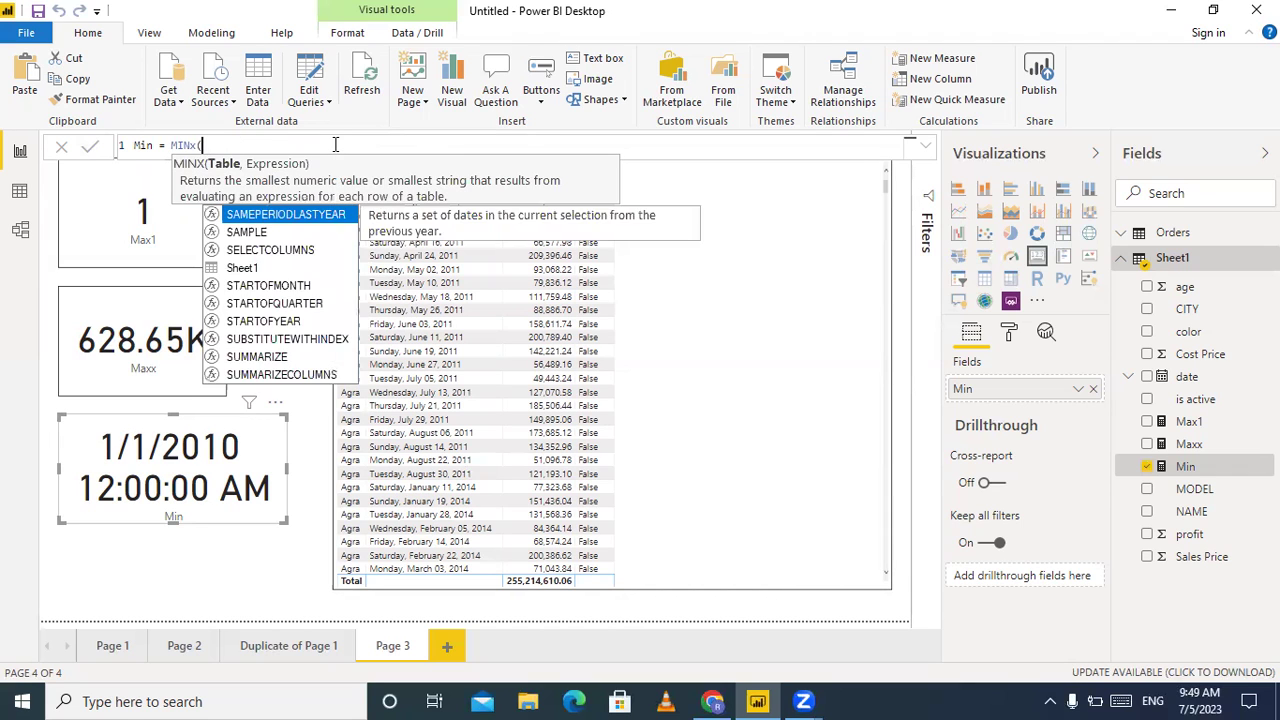
text(fil)
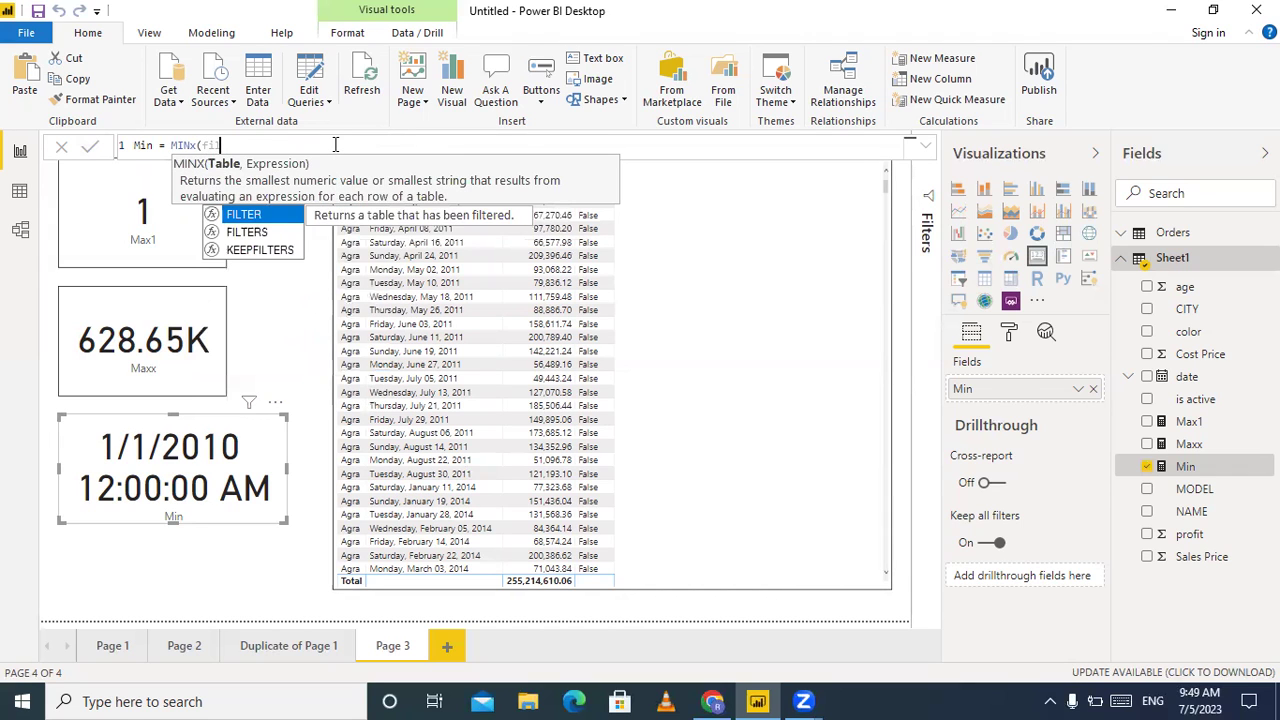
key(Tab)
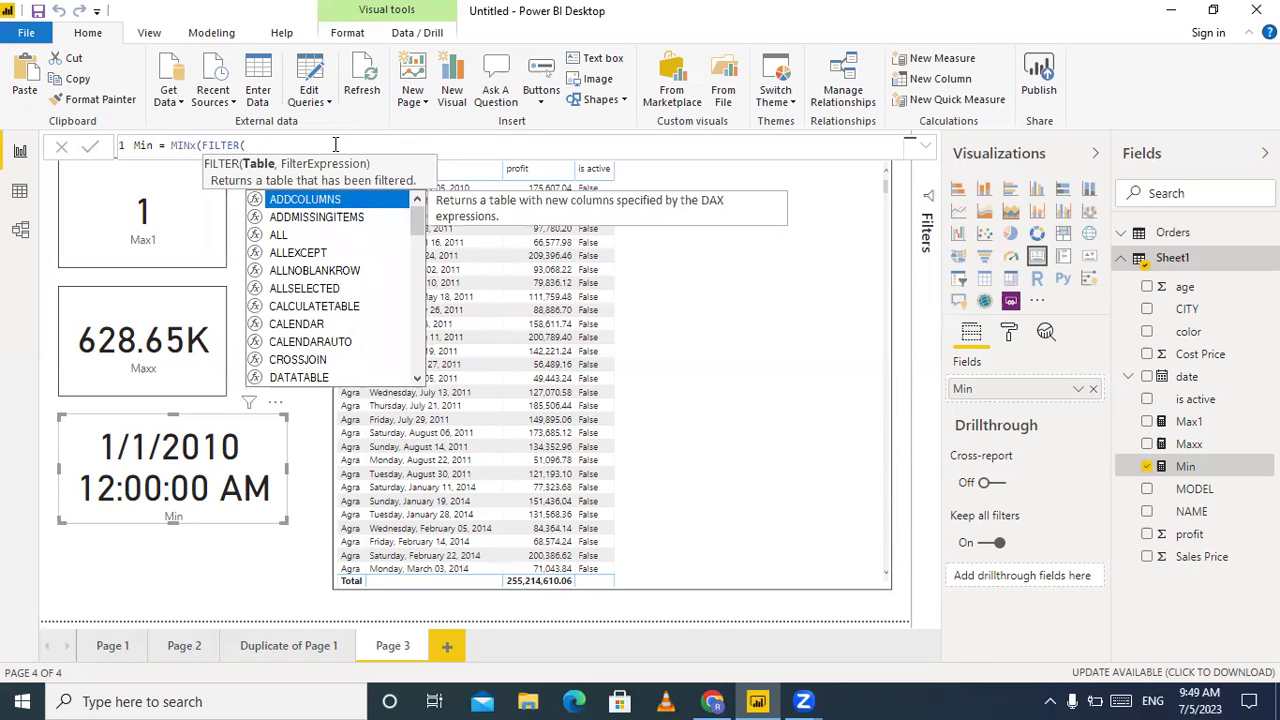
text(s)
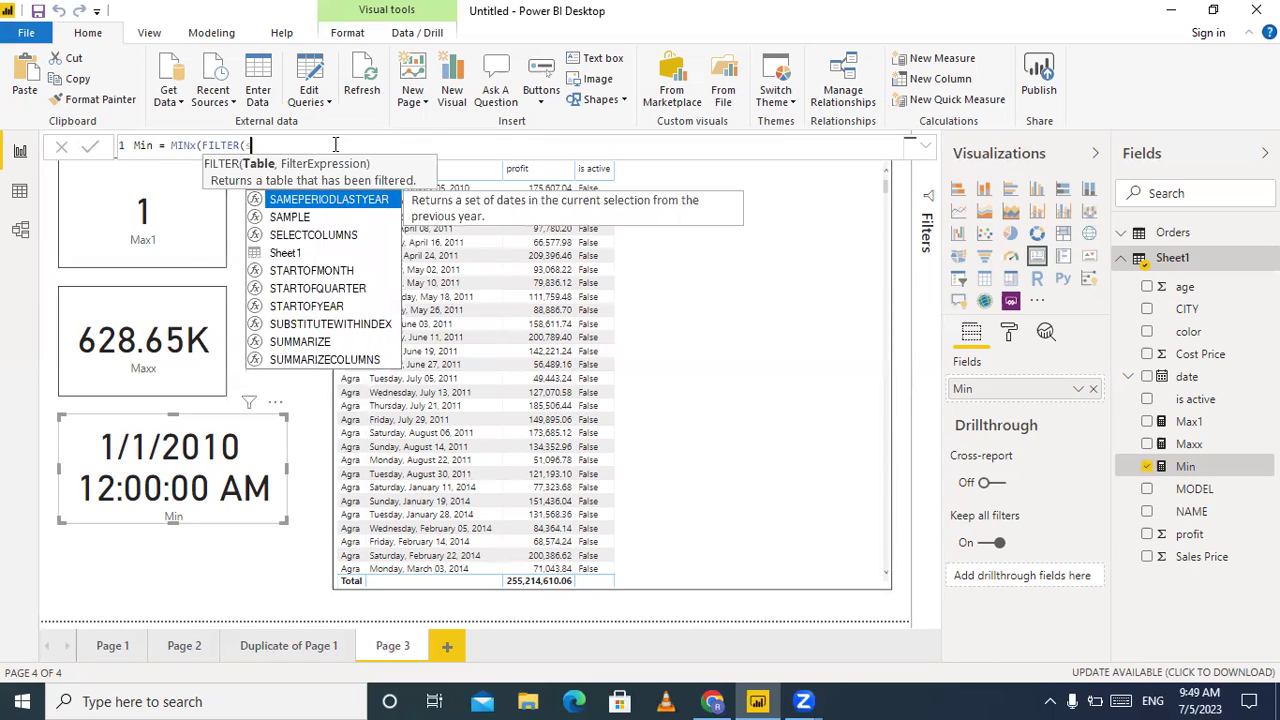
text(h)
key(Tab)
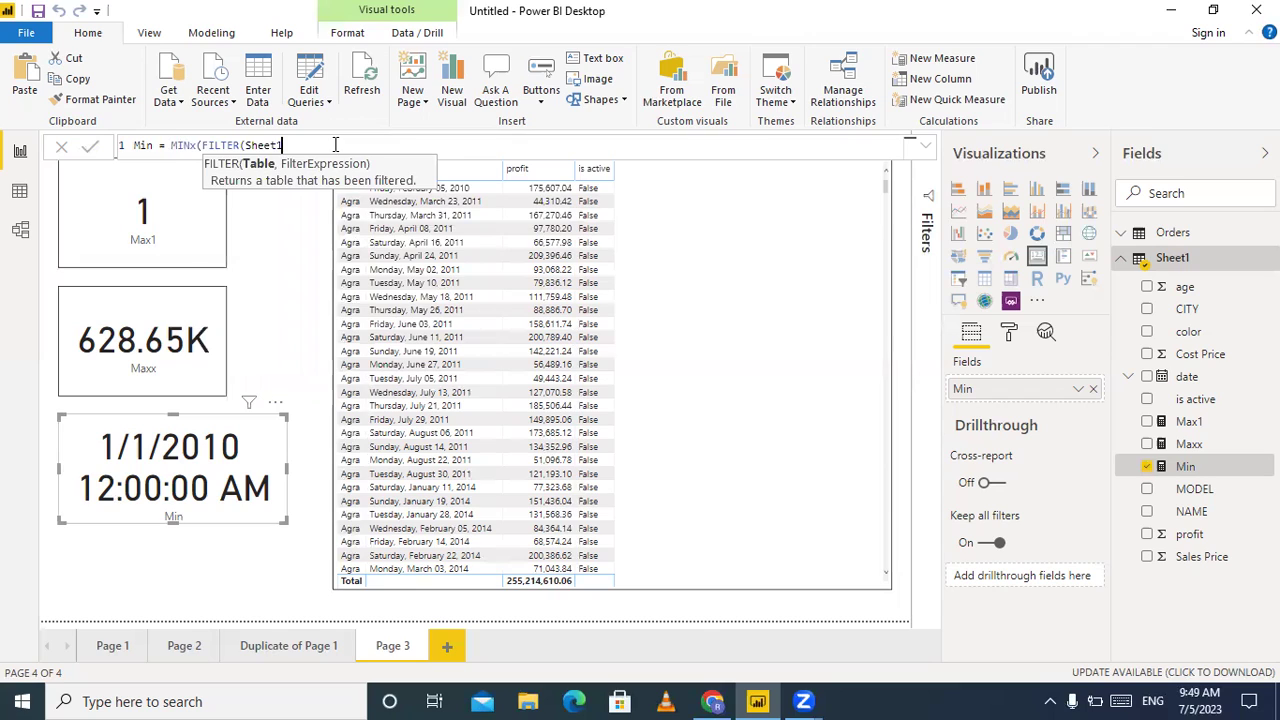
text(,)
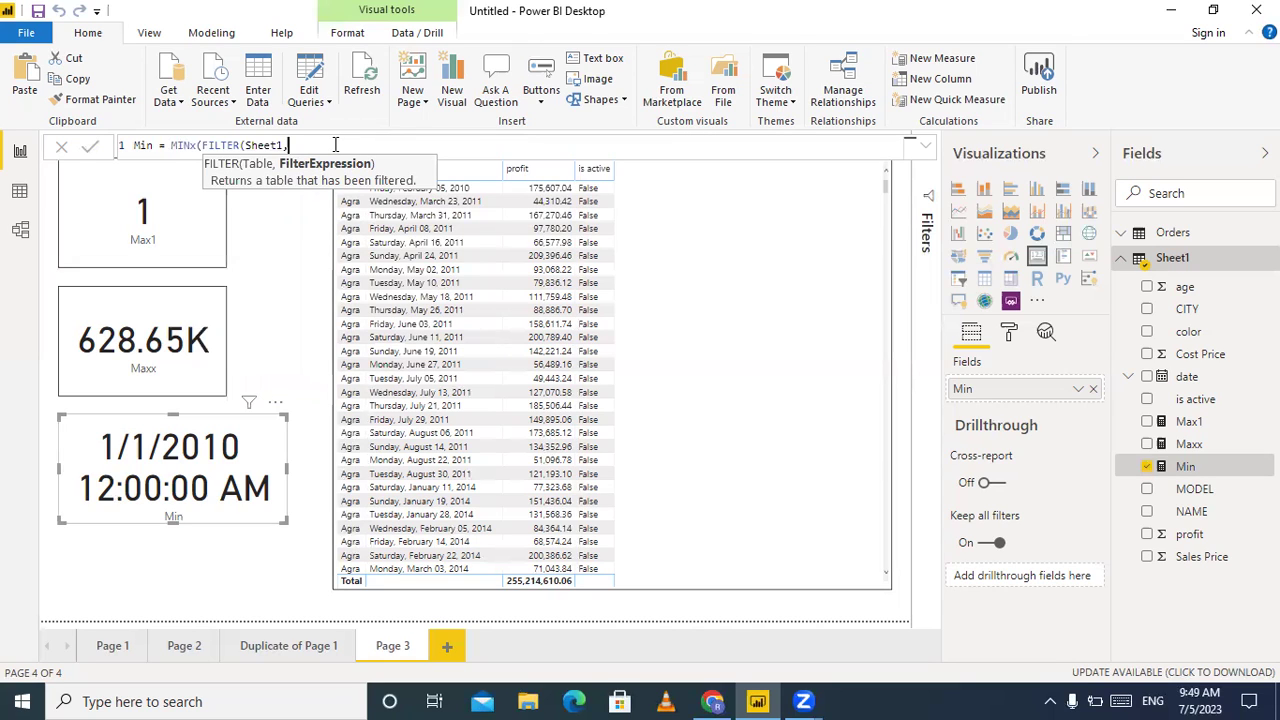
text(city)
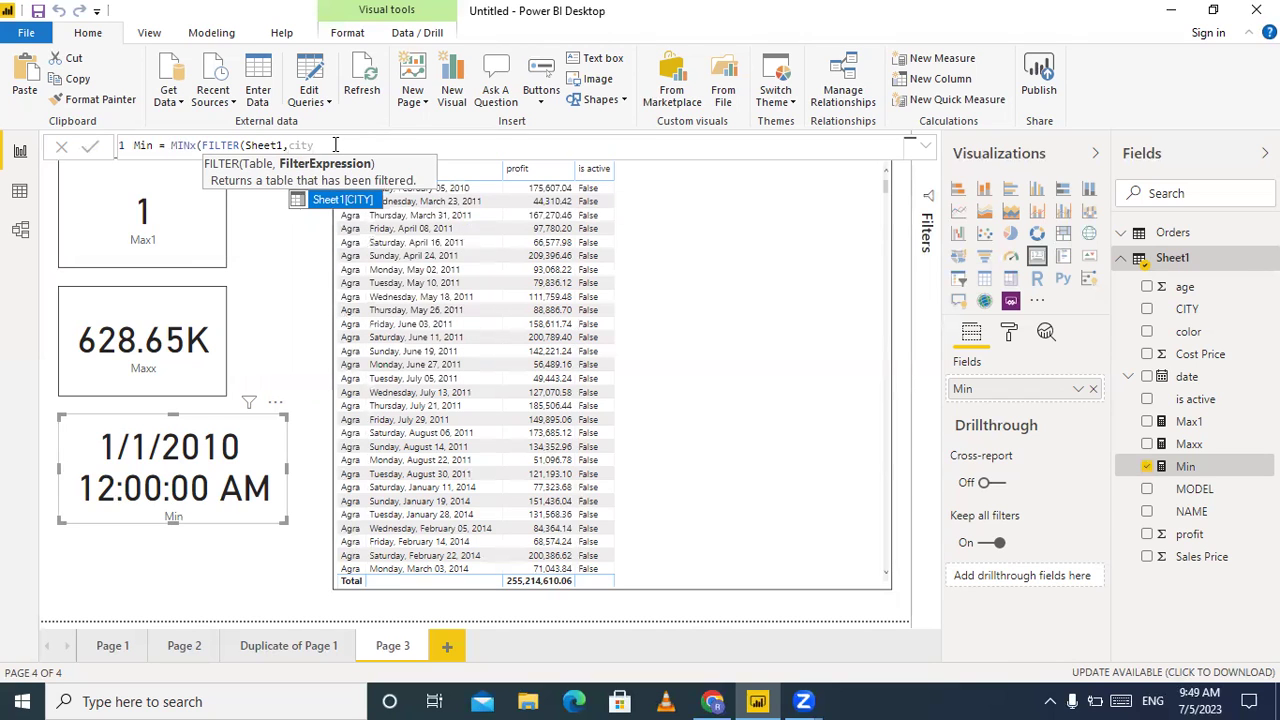
key(Tab)
text(=)
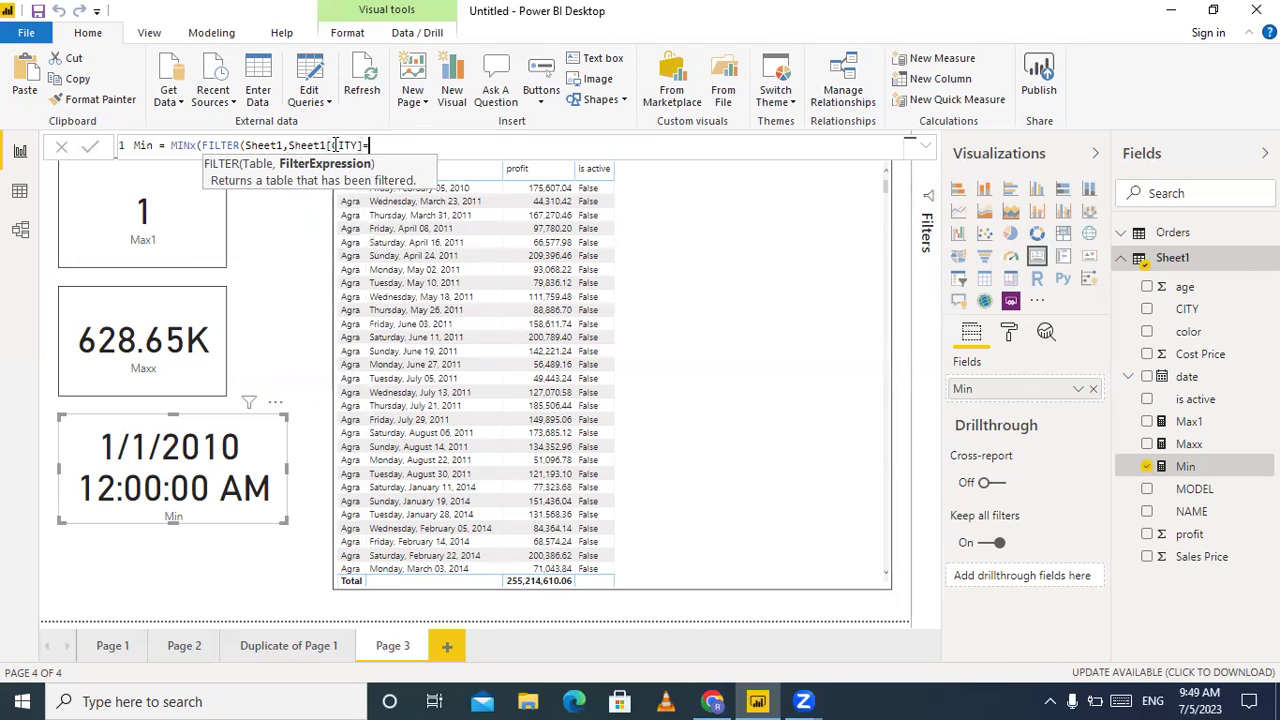
text("DELHI"),)
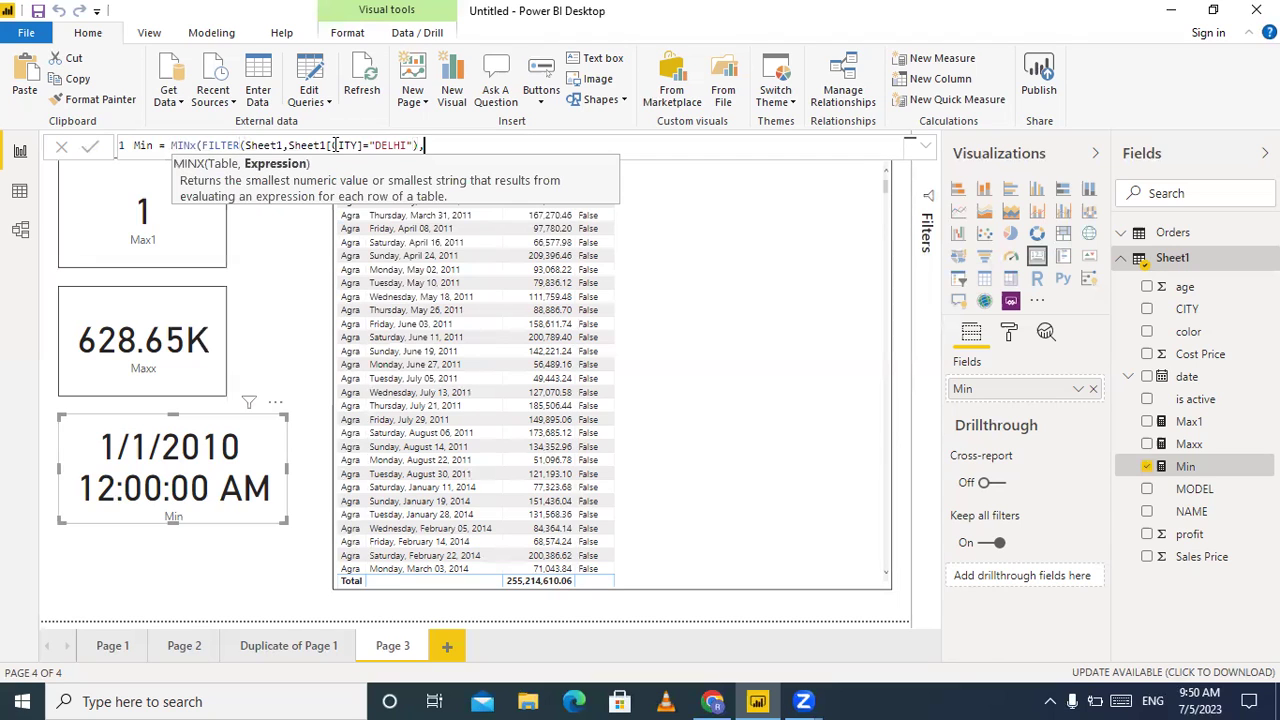
Set the MINX expression to Sheet1[profit] after the filtered table and commit the Min formula
text(pro)
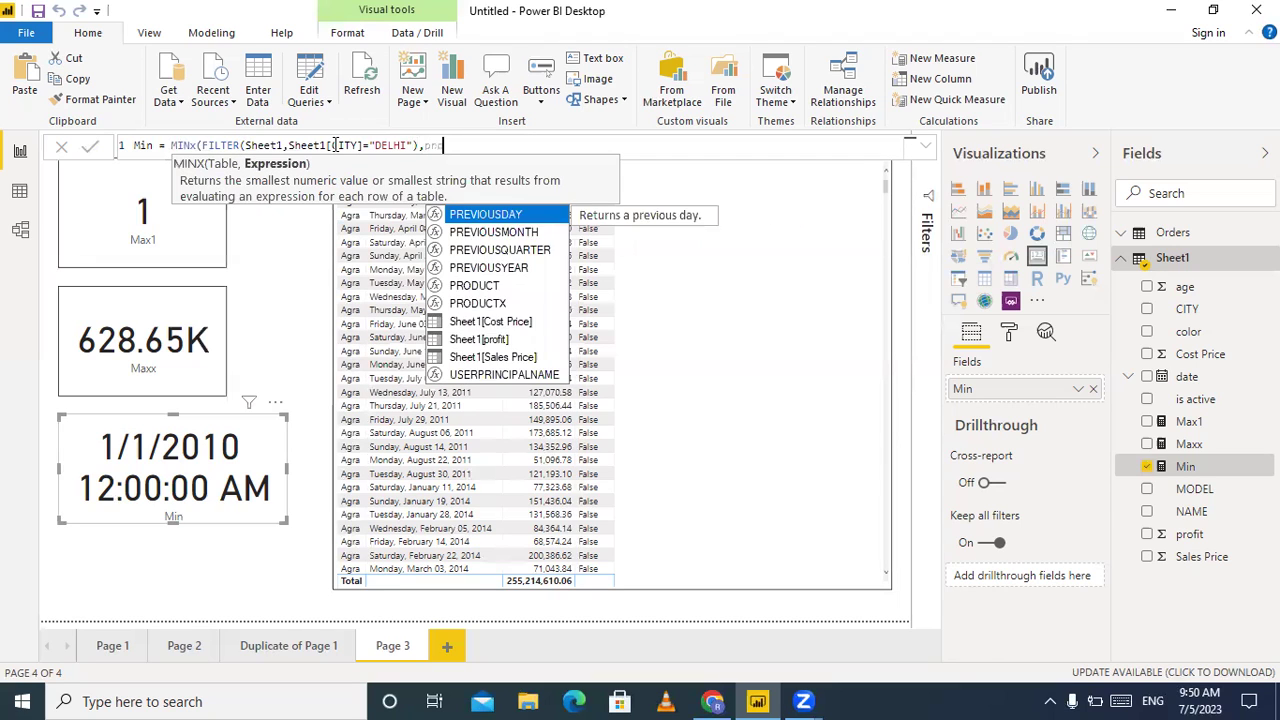
key(Down)
key(Down)
key(Tab)
text())
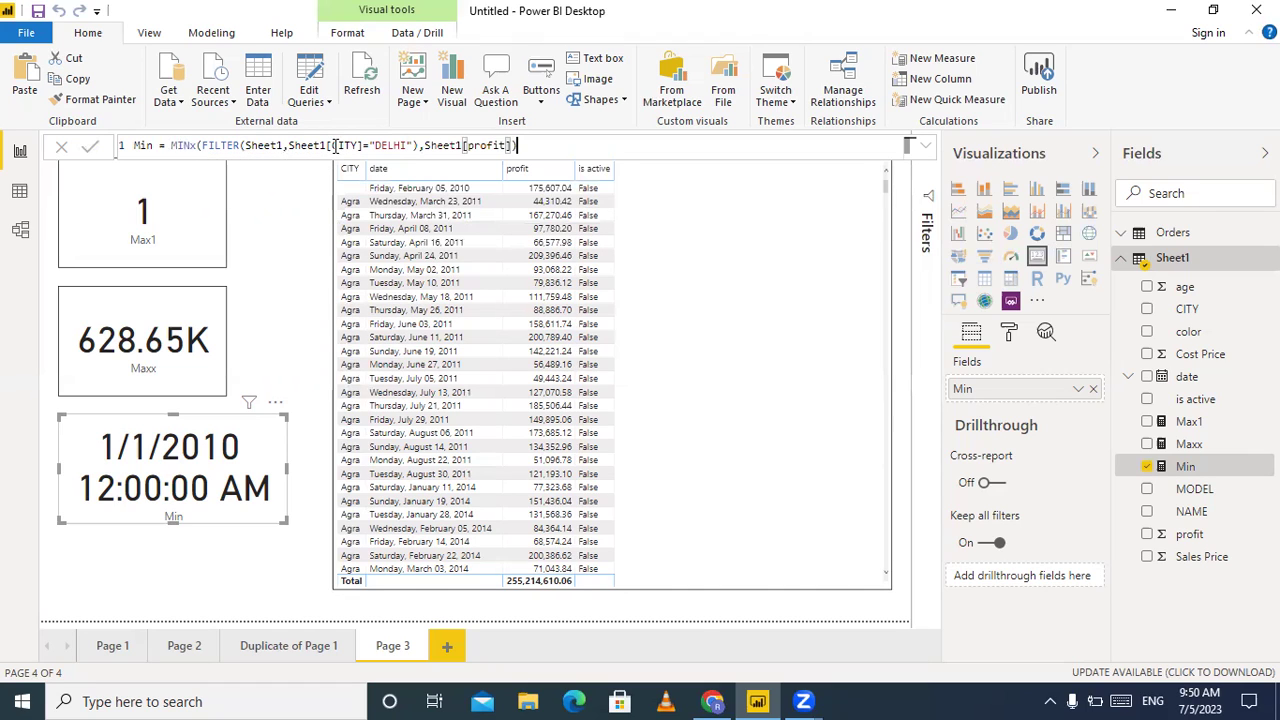
click(98, 148)
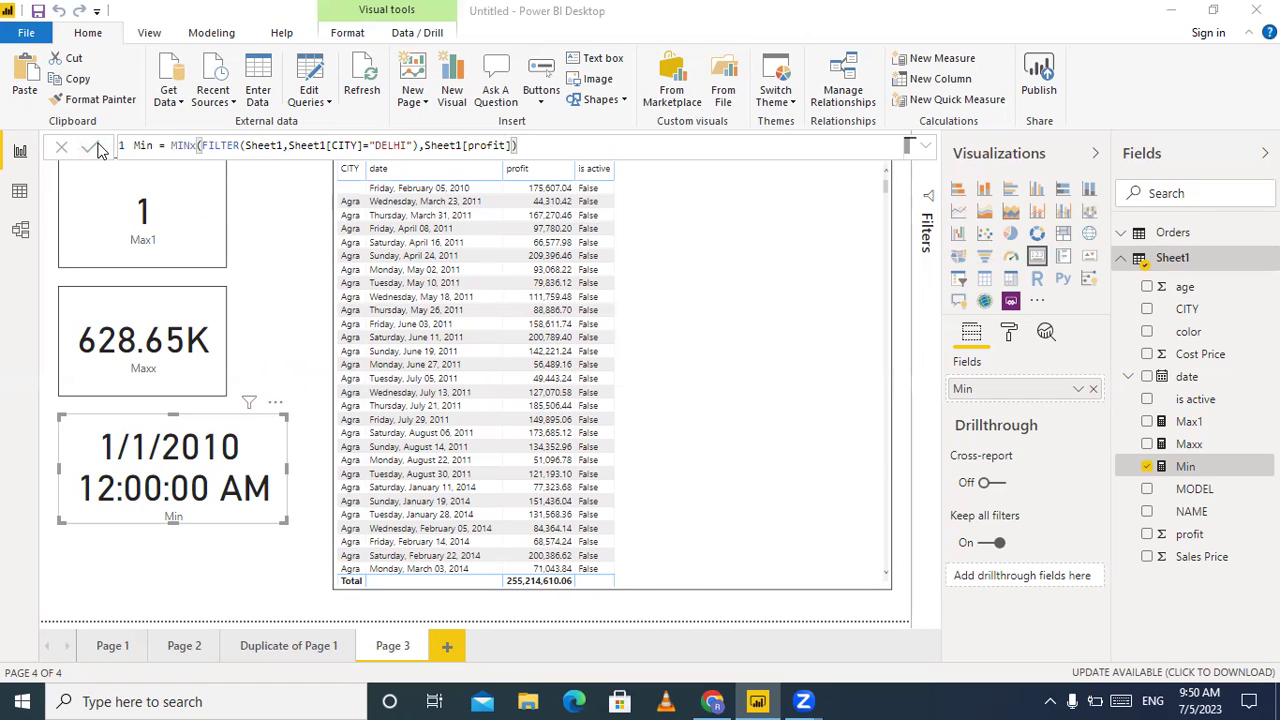
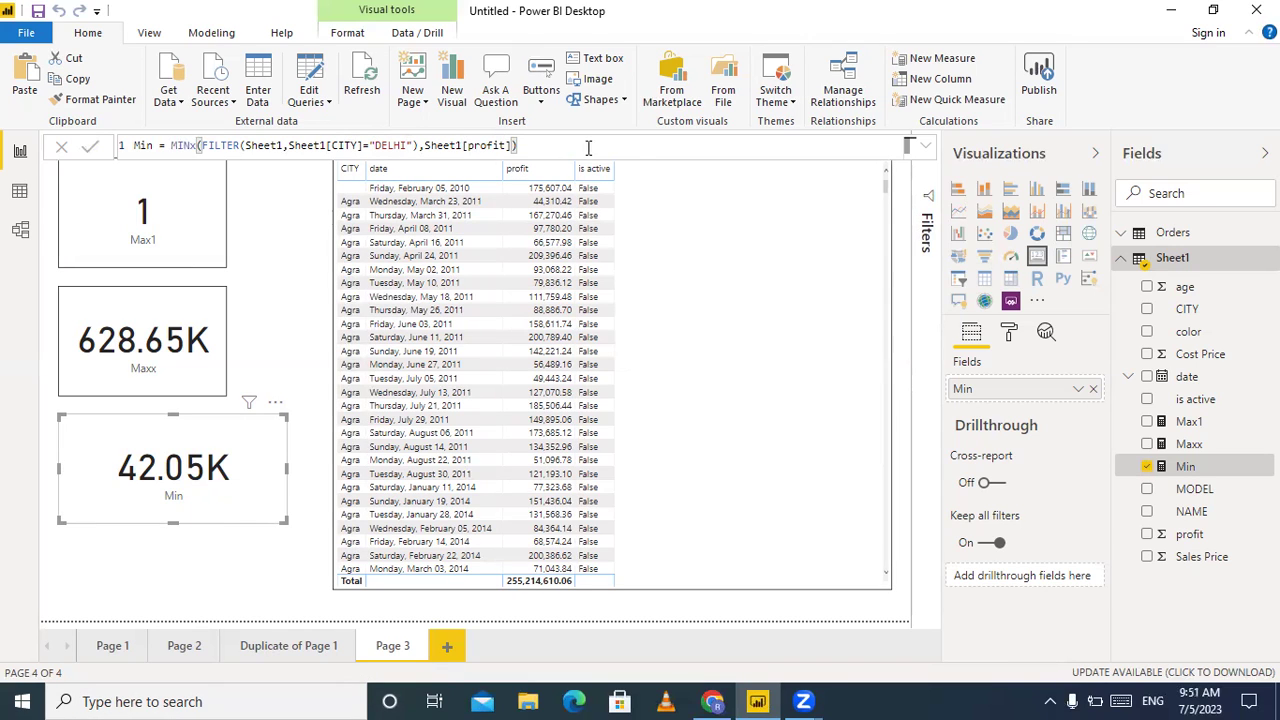
Create a new measure in the Sheet1 table named Average and start its formula with the AVERAGE function
right_click(1160, 268)
click(1178, 284)
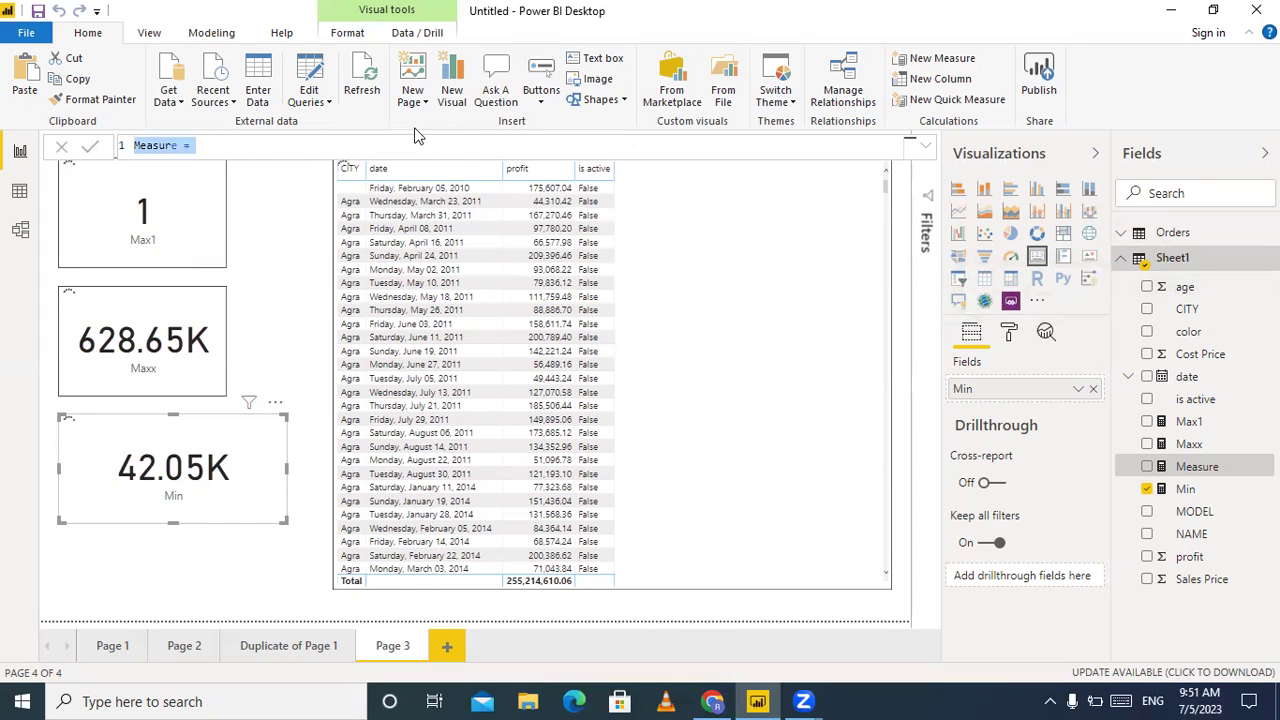
click(183, 145)
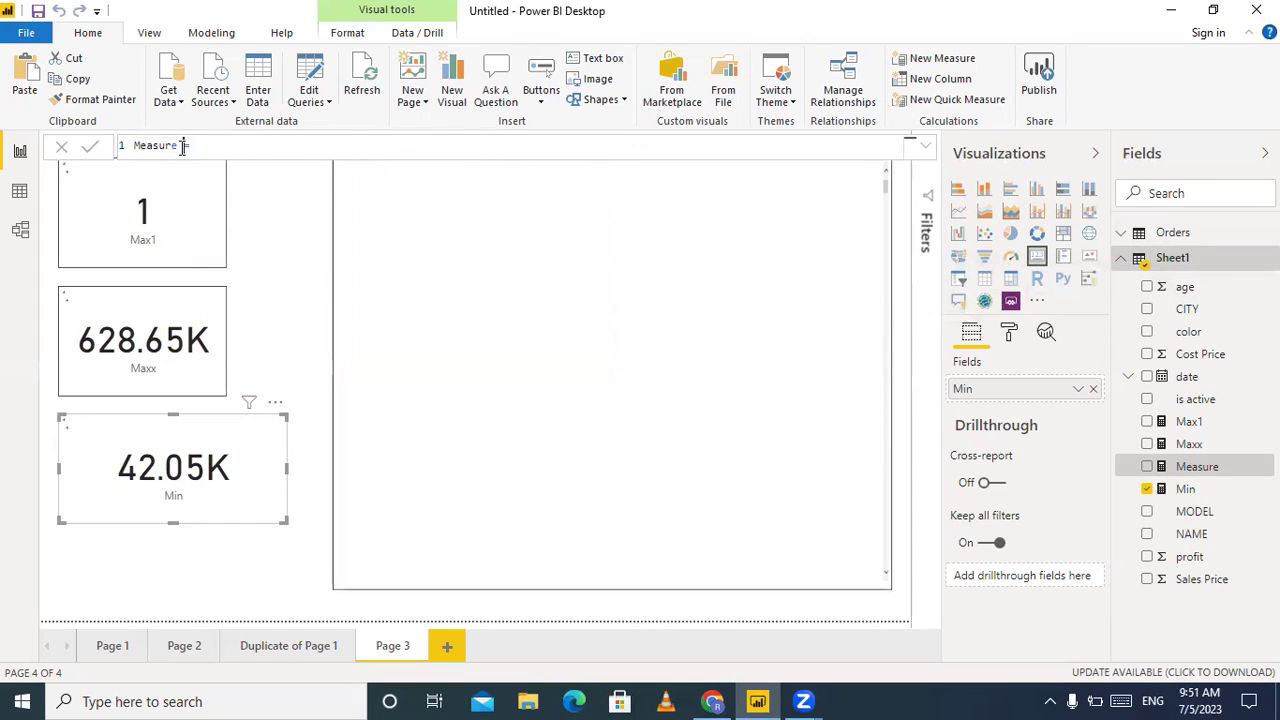
key(BackSpace)
key(BackSpace)
key(BackSpace)
key(BackSpace)
key(BackSpace)
key(BackSpace)
key(BackSpace)
key(BackSpace)
key(BackSpace)
text(Av)
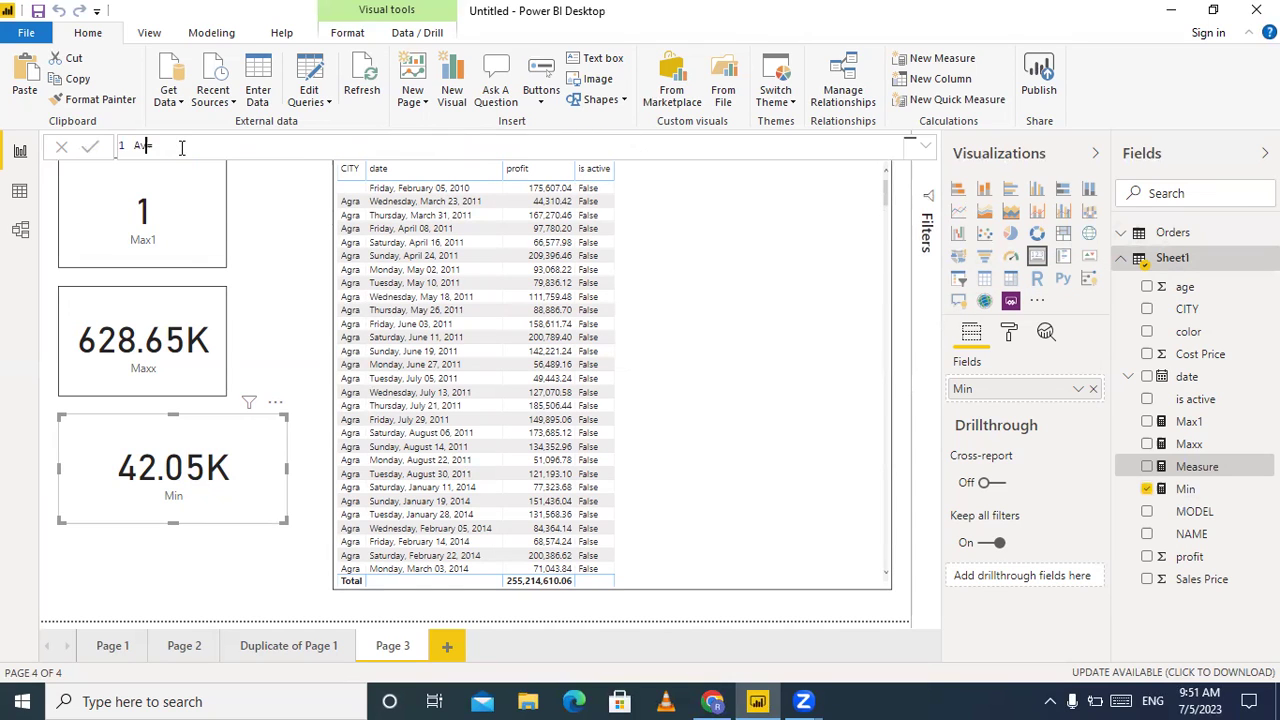
text(erage=avera)
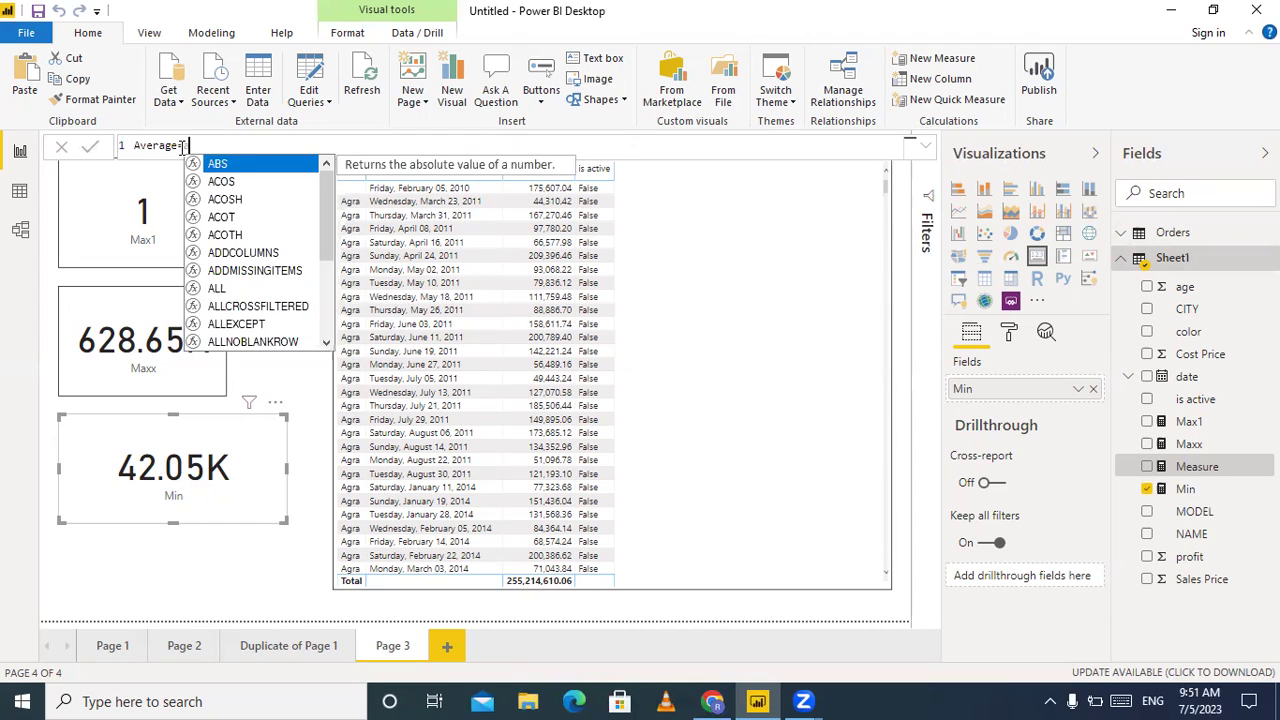
key(Tab)
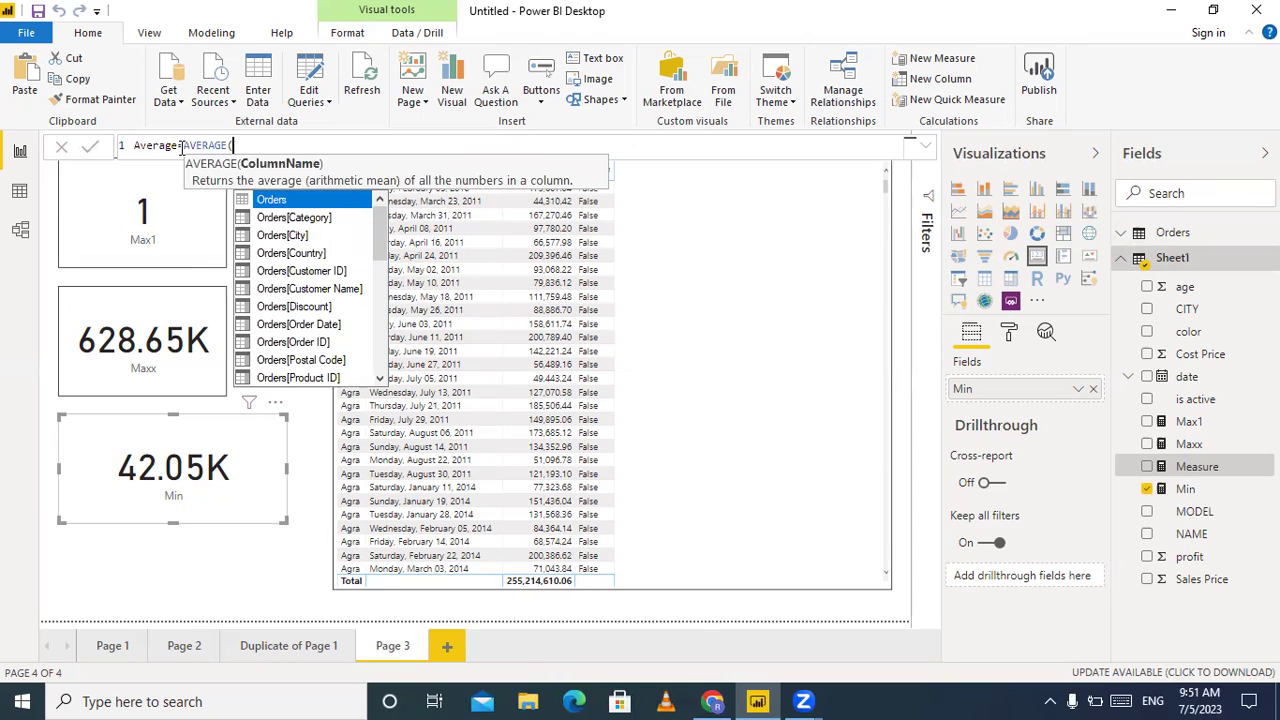
Set the argument of AVERAGE to Orders[City] in the Average measure and commit the formula
text(city)
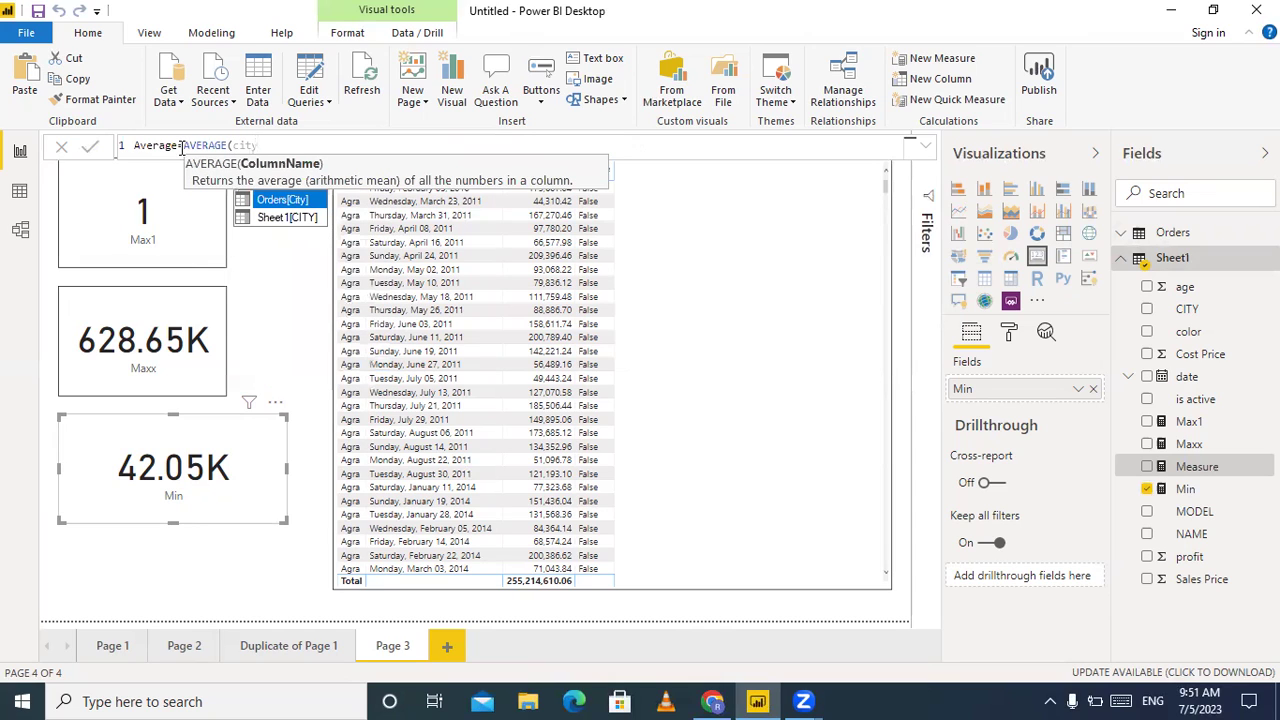
key(Tab)
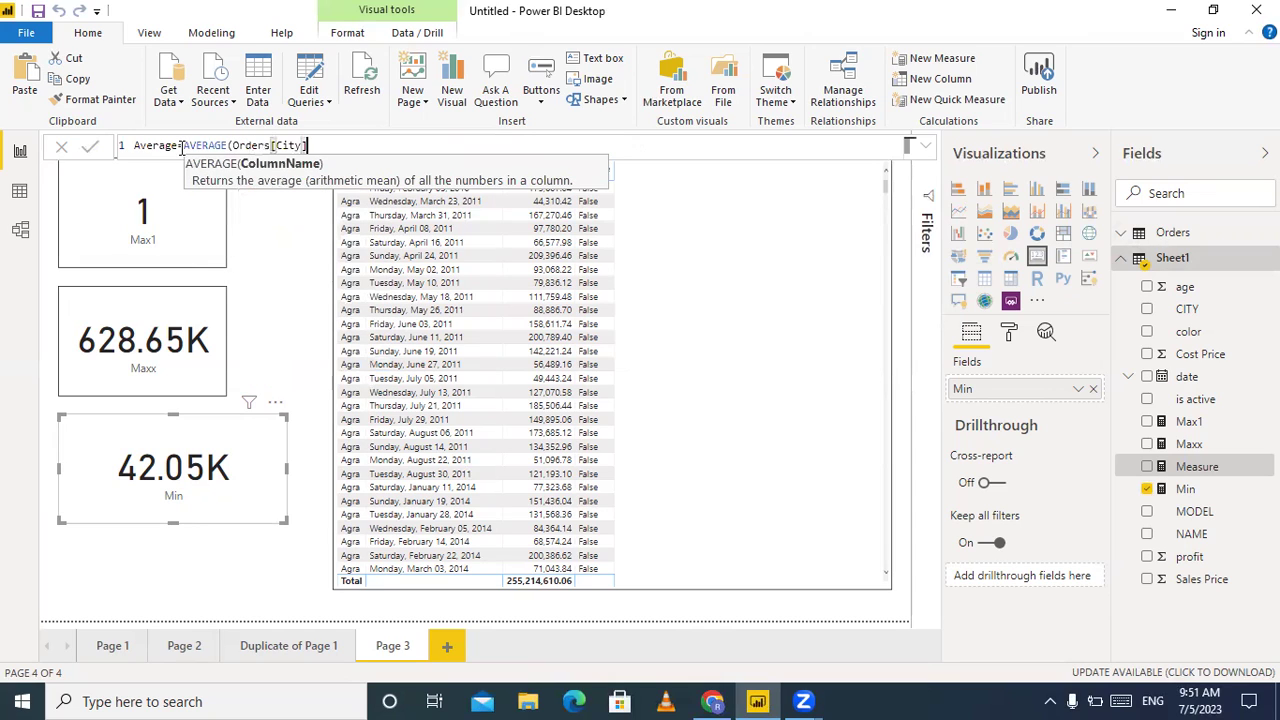
text())
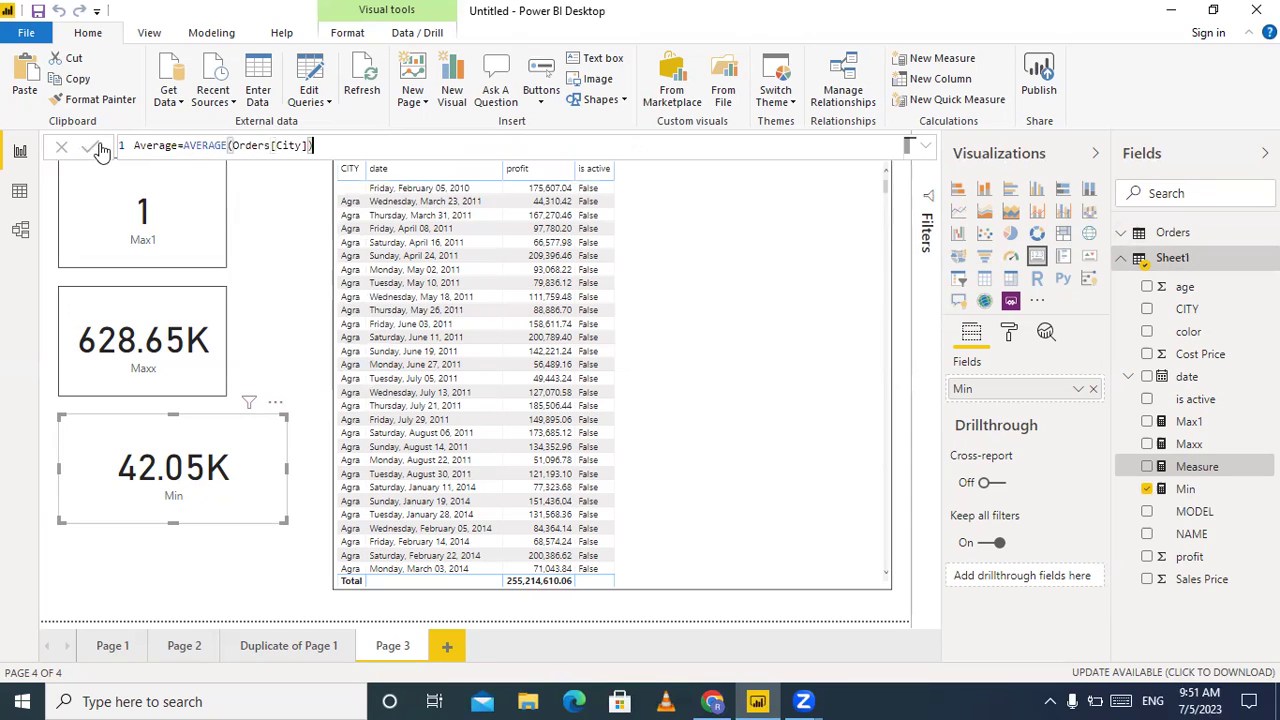
click(91, 147)
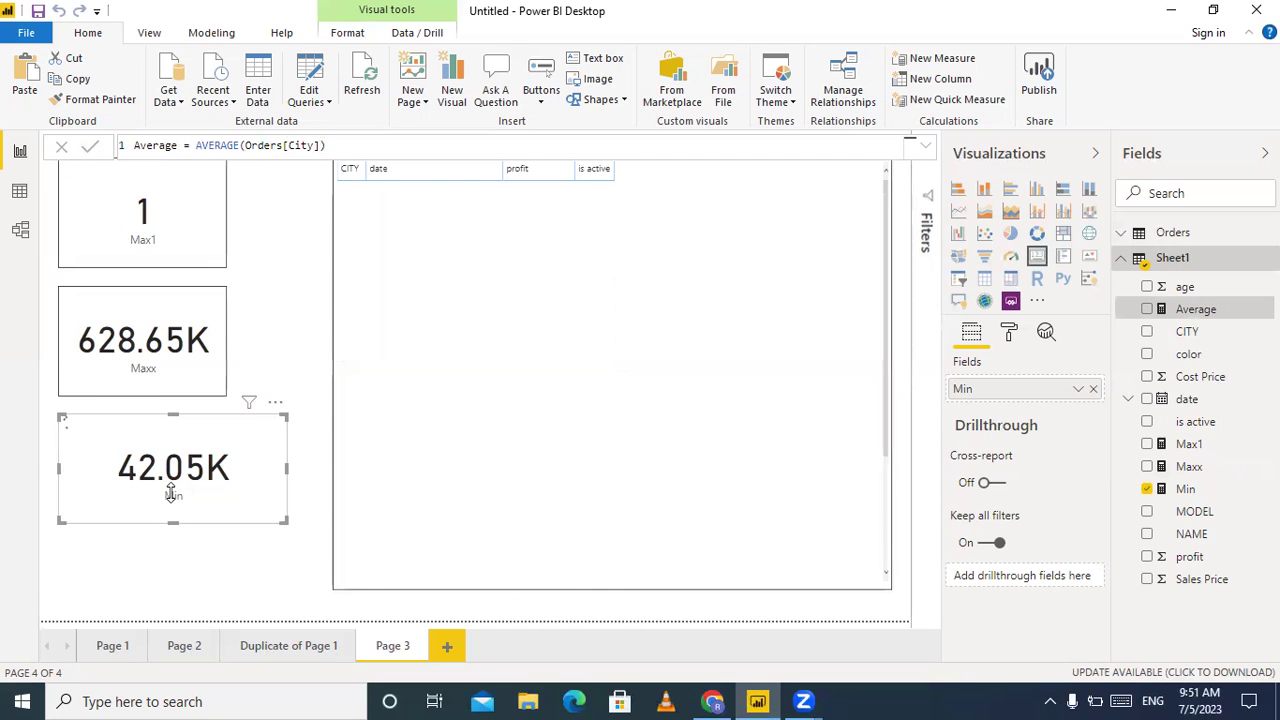
Reduce the heights of the Min and Maxx cards and move the Min card up directly beneath Maxx
drag(171, 521, 177, 487)
click(170, 377)
drag(145, 393, 152, 347)
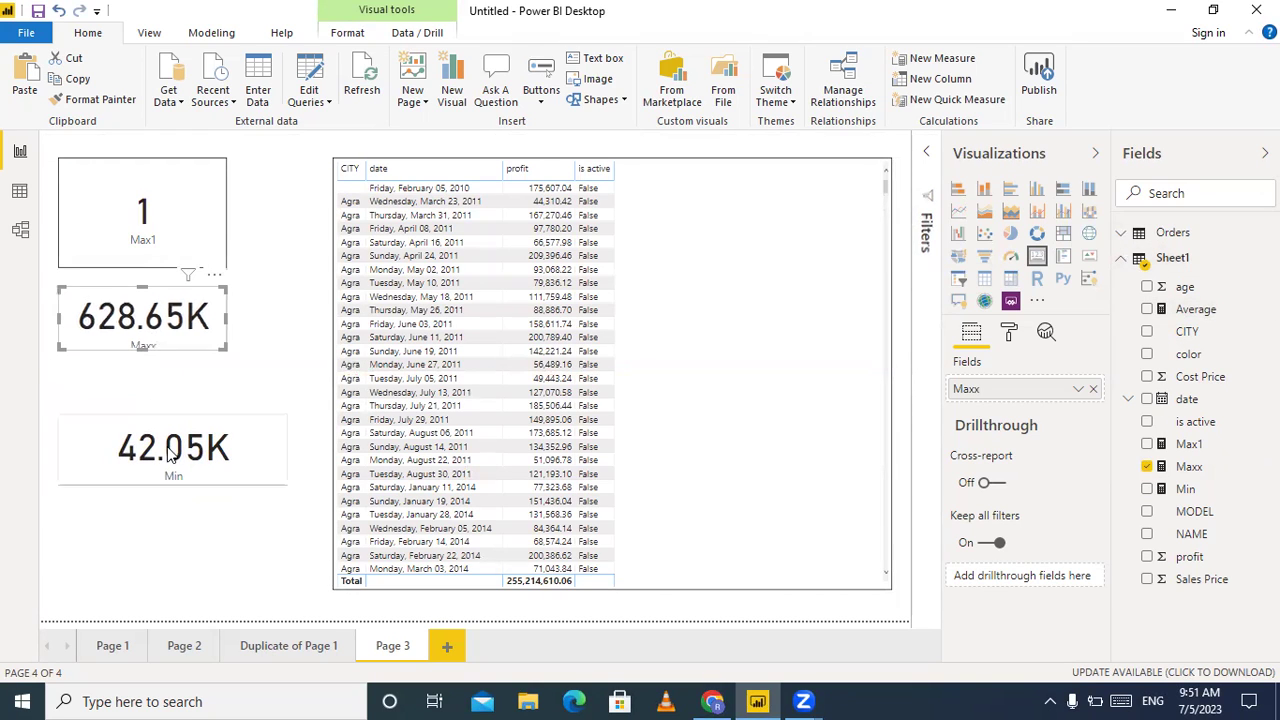
drag(152, 410, 136, 384)
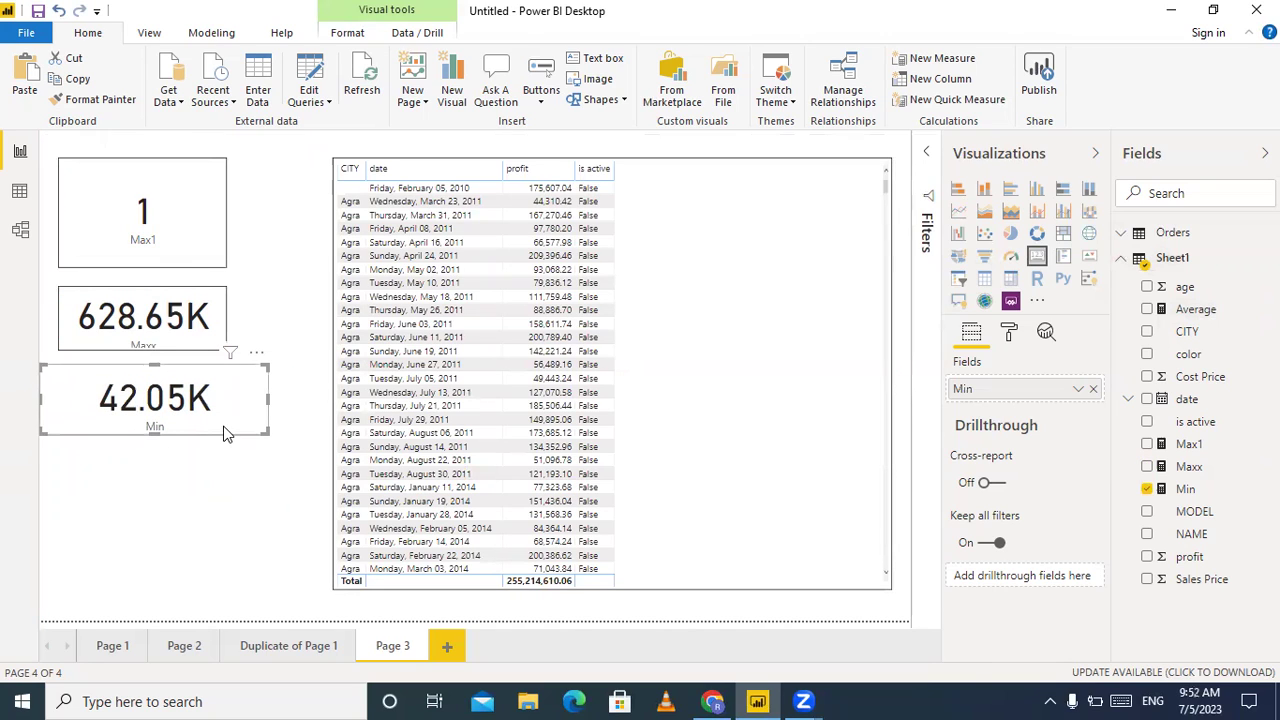
Duplicate the Min card and place the copy directly below the original
drag(224, 433, 229, 440)
key(ctrl+c)
key(ctrl+v)
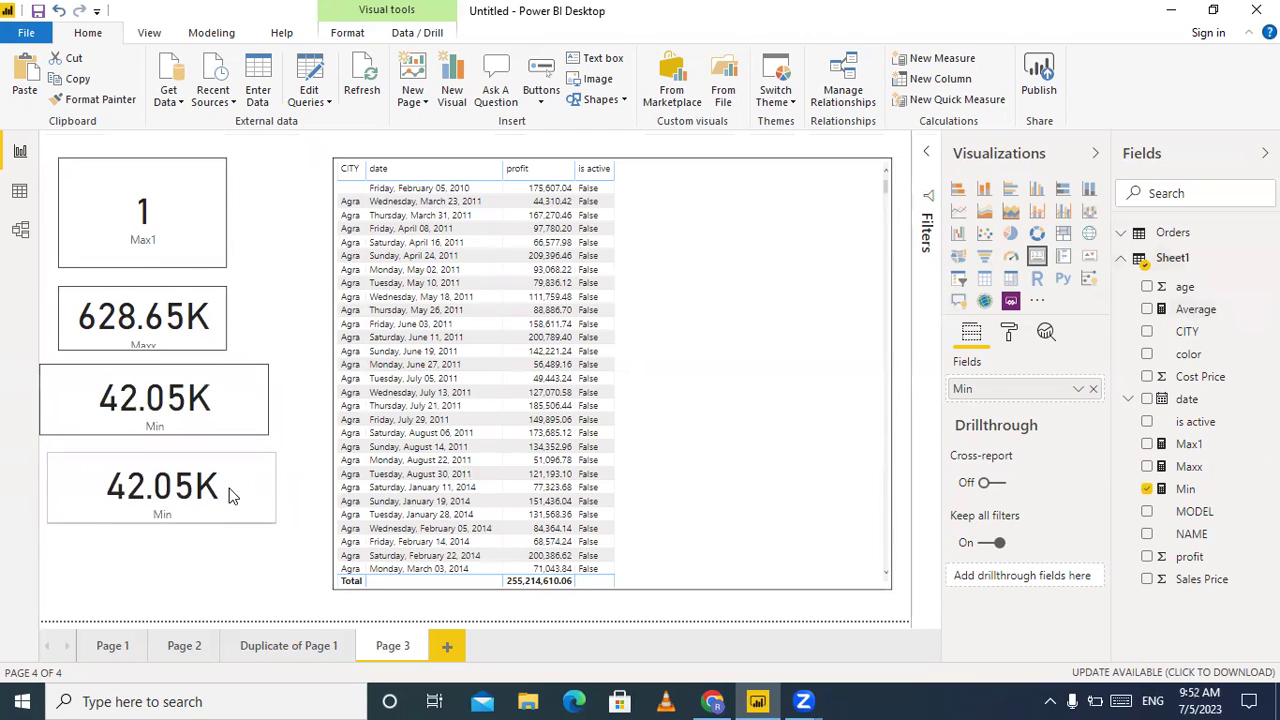
Settle the duplicated card beneath the Min card and replace its Min field with the Average measure
drag(227, 484, 240, 476)
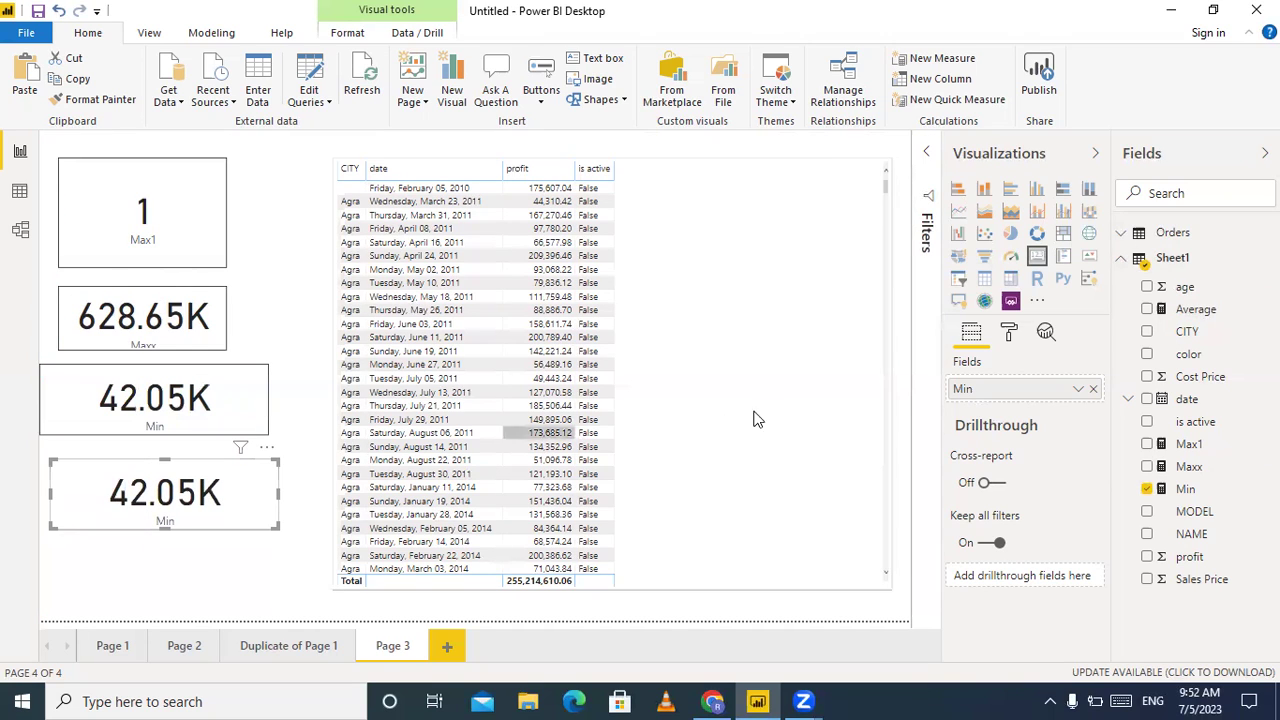
click(1094, 389)
drag(1195, 315, 1035, 392)
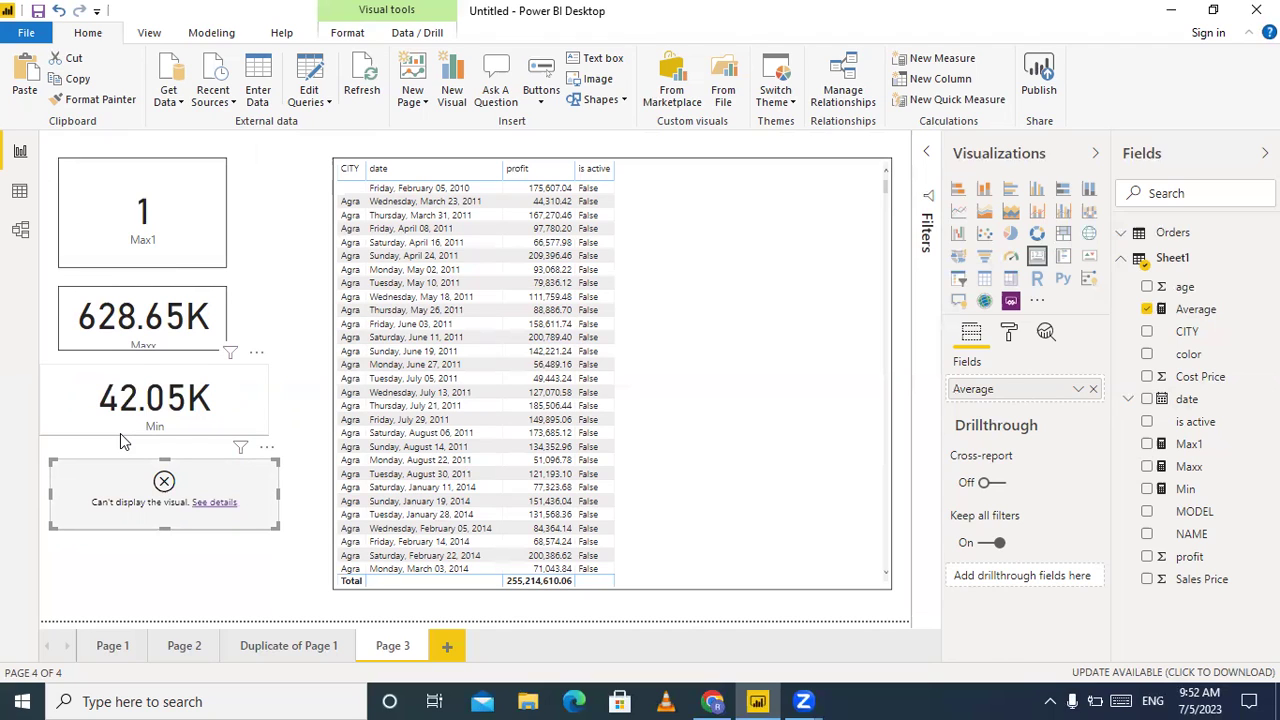
Change the argument of AVERAGE in the Average measure to Sheet1[profit] and commit the formula
click(1196, 309)
click(346, 150)
key(BackSpace)
key(BackSpace)
key(BackSpace)
key(BackSpace)
key(BackSpace)
key(BackSpace)
key(BackSpace)
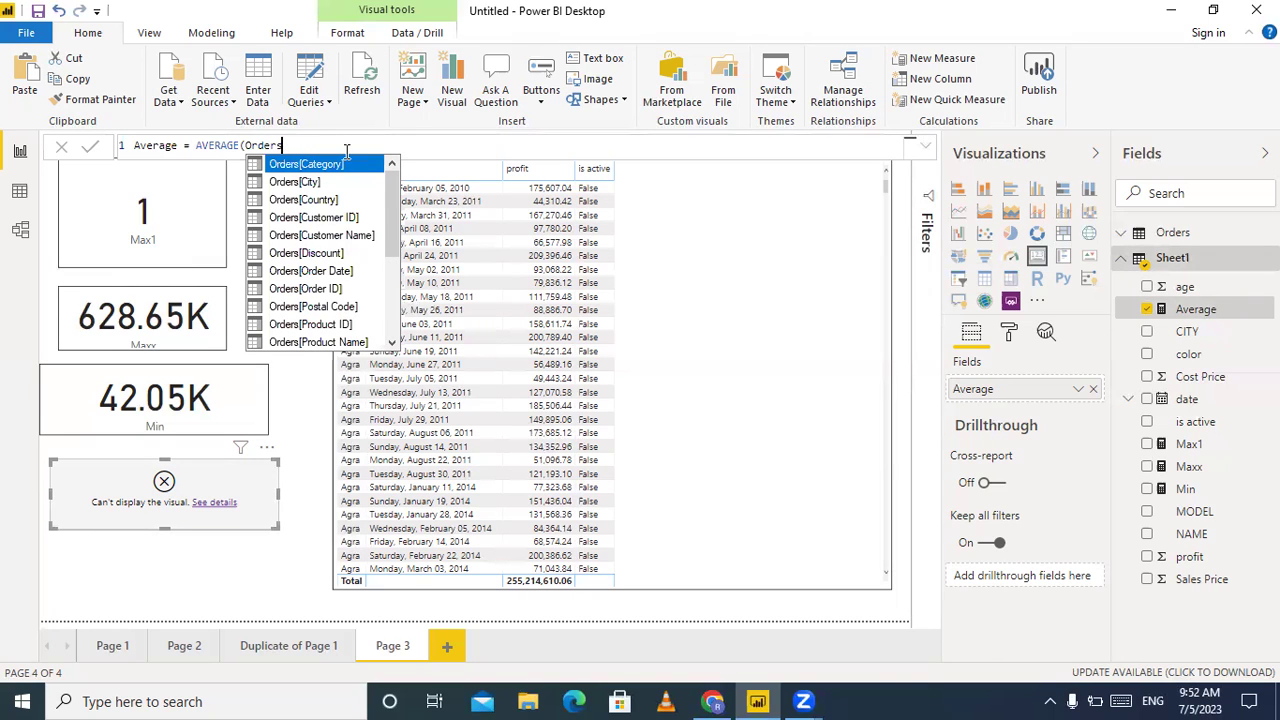
key(BackSpace)
key(BackSpace)
key(BackSpace)
key(BackSpace)
key(BackSpace)
key(BackSpace)
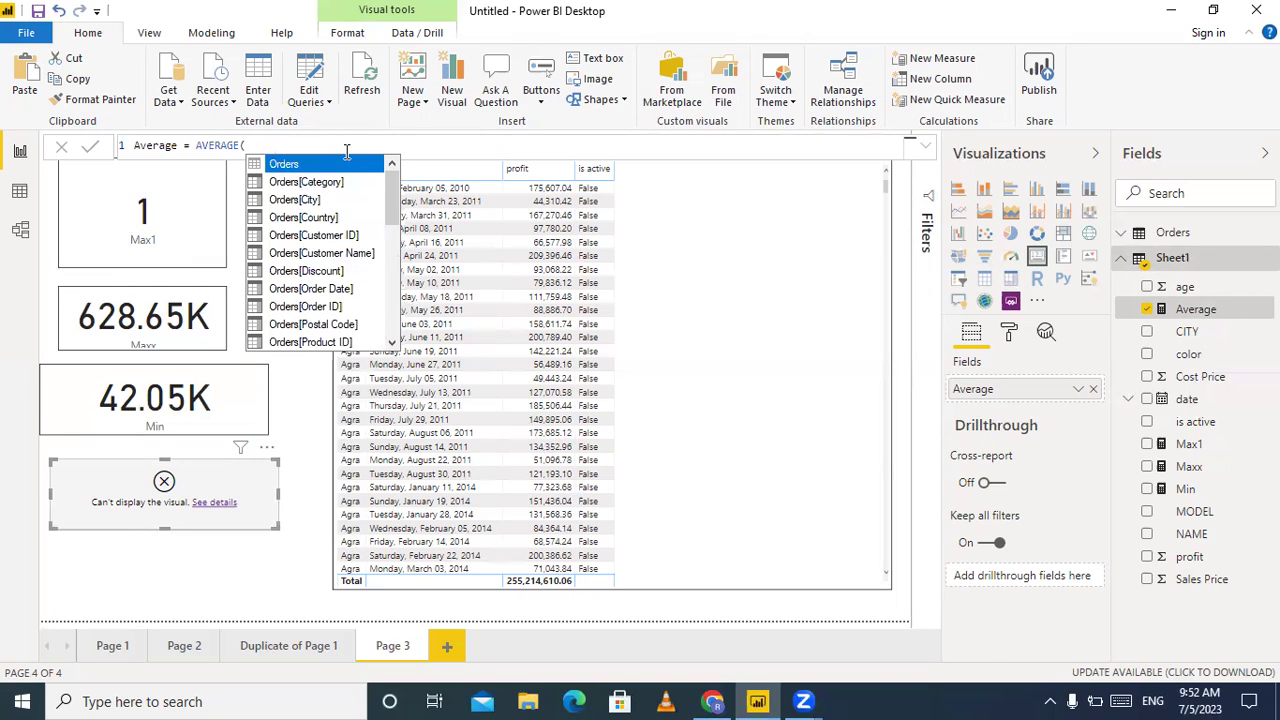
text(pr)
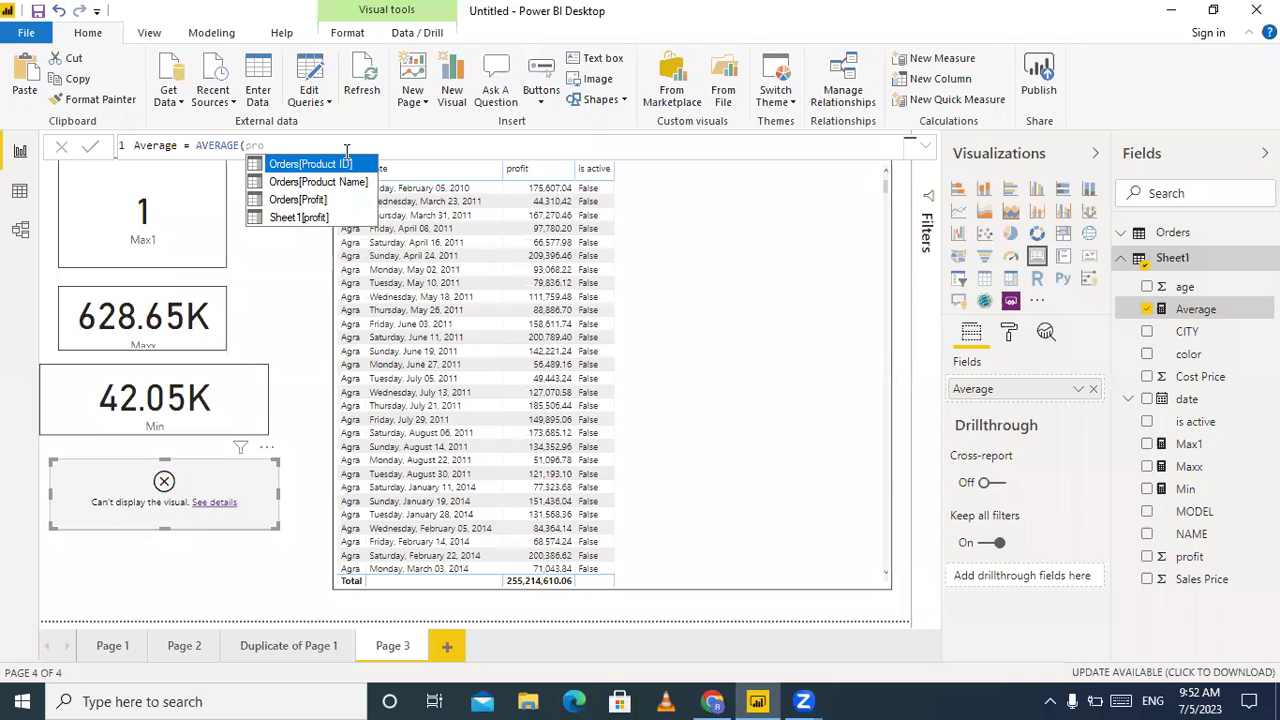
text(o)
key(Down)
key(Down)
key(Down)
key(Tab)
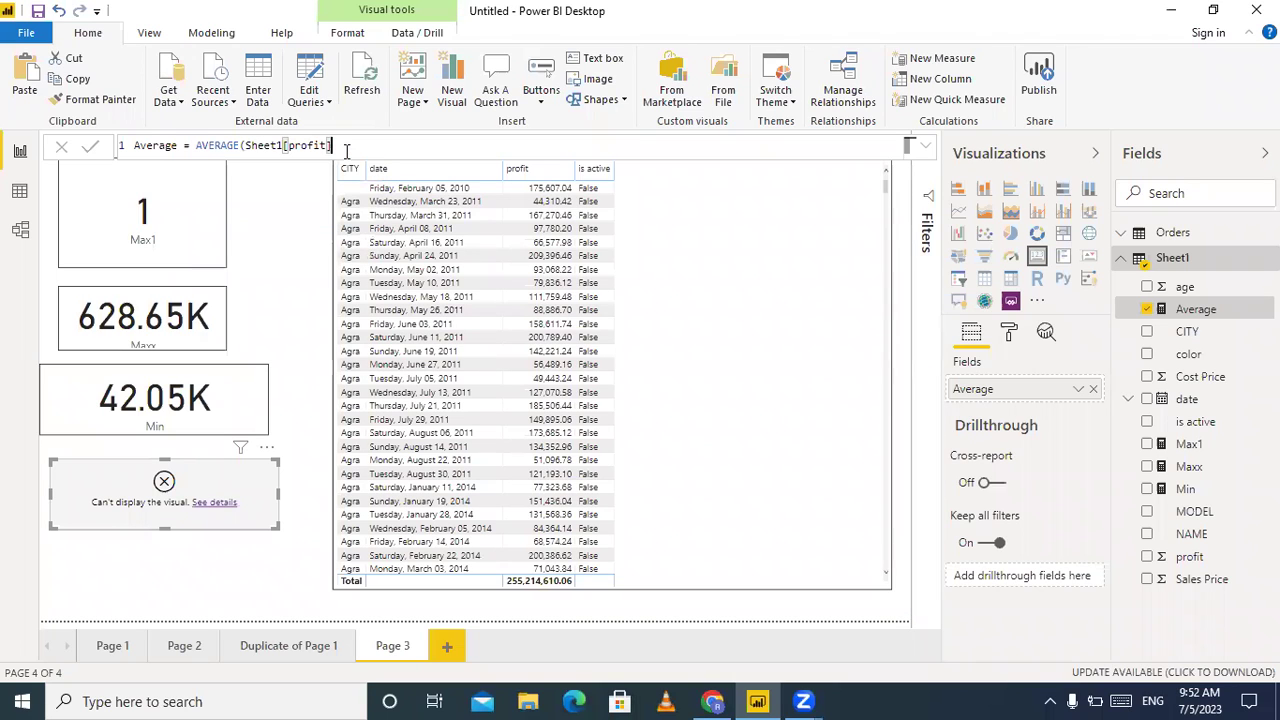
text())
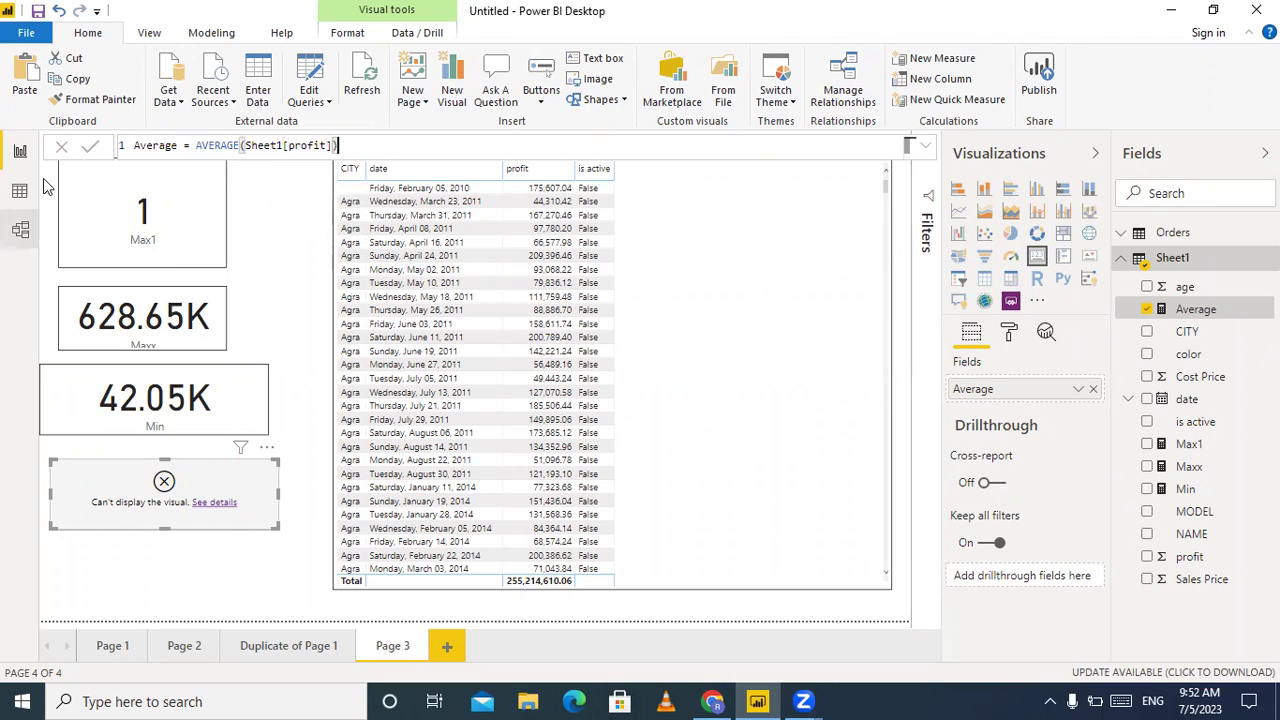
click(89, 152)
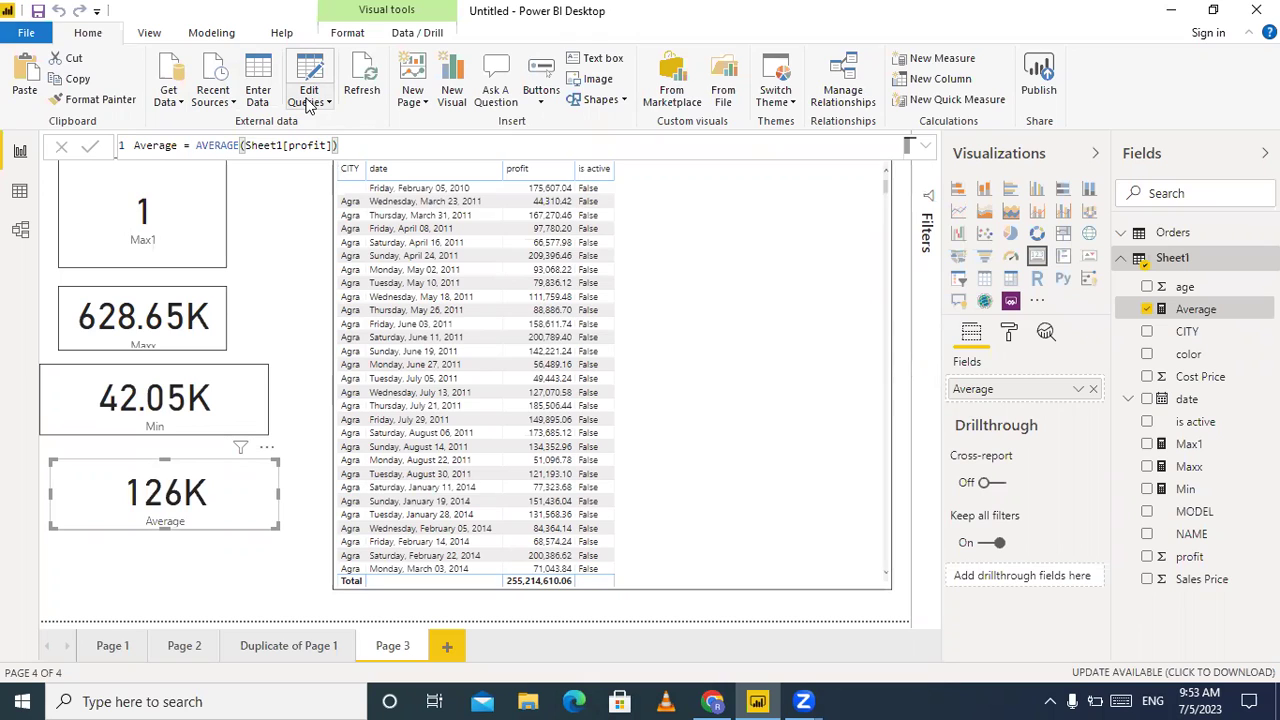
Change the argument of AVERAGE in the Average measure to Sheet1[date] and commit the formula
click(355, 145)
key(BackSpace)
key(BackSpace)
key(BackSpace)
key(BackSpace)
key(BackSpace)
key(BackSpace)
key(BackSpace)
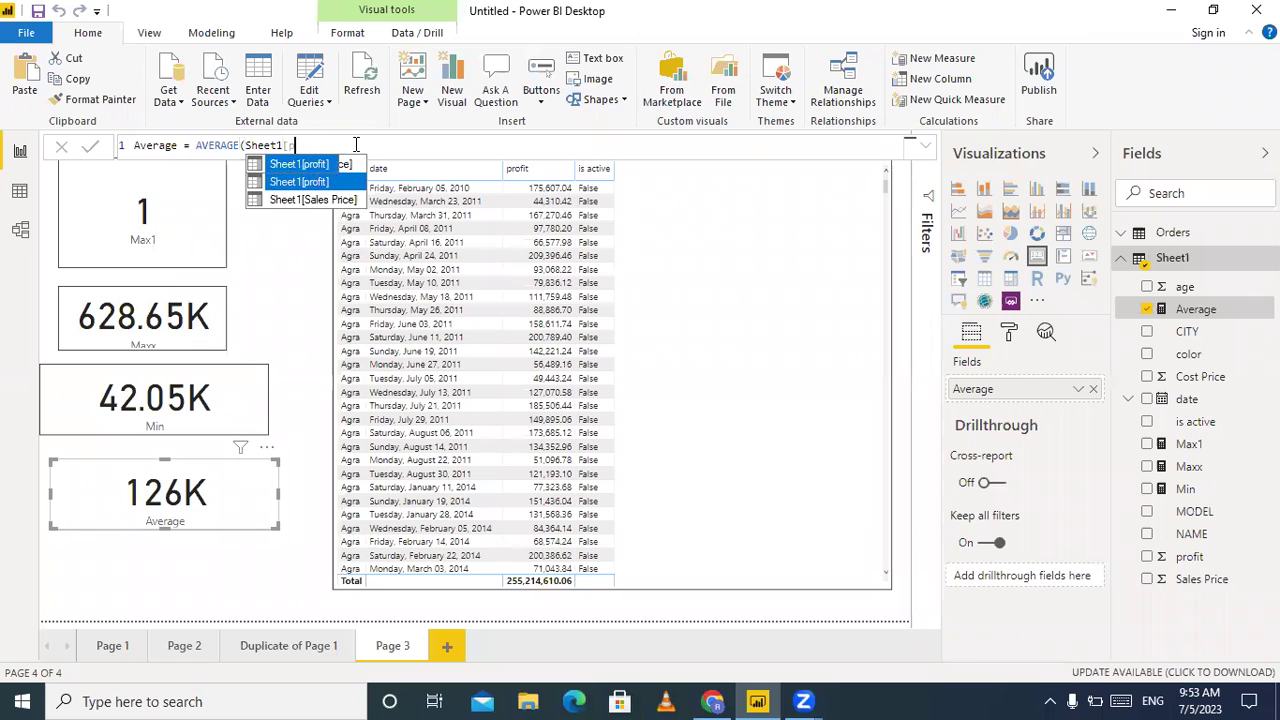
key(BackSpace)
text(da)
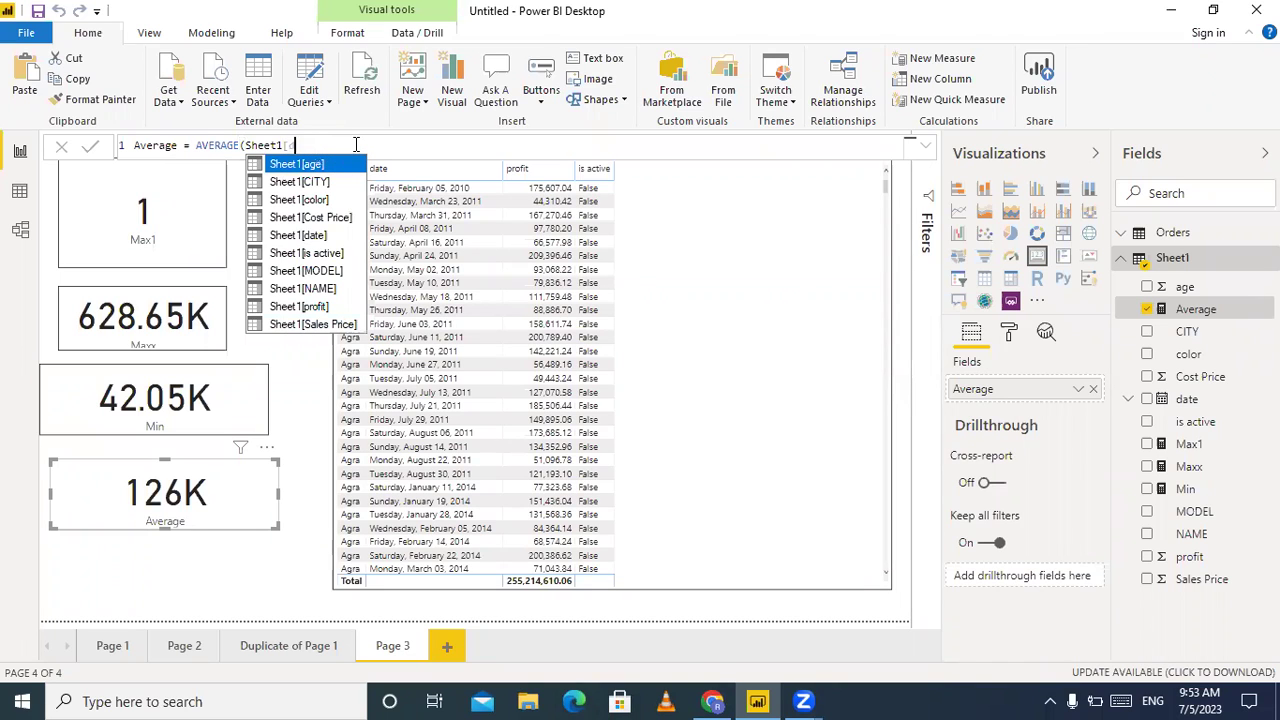
key(Tab)
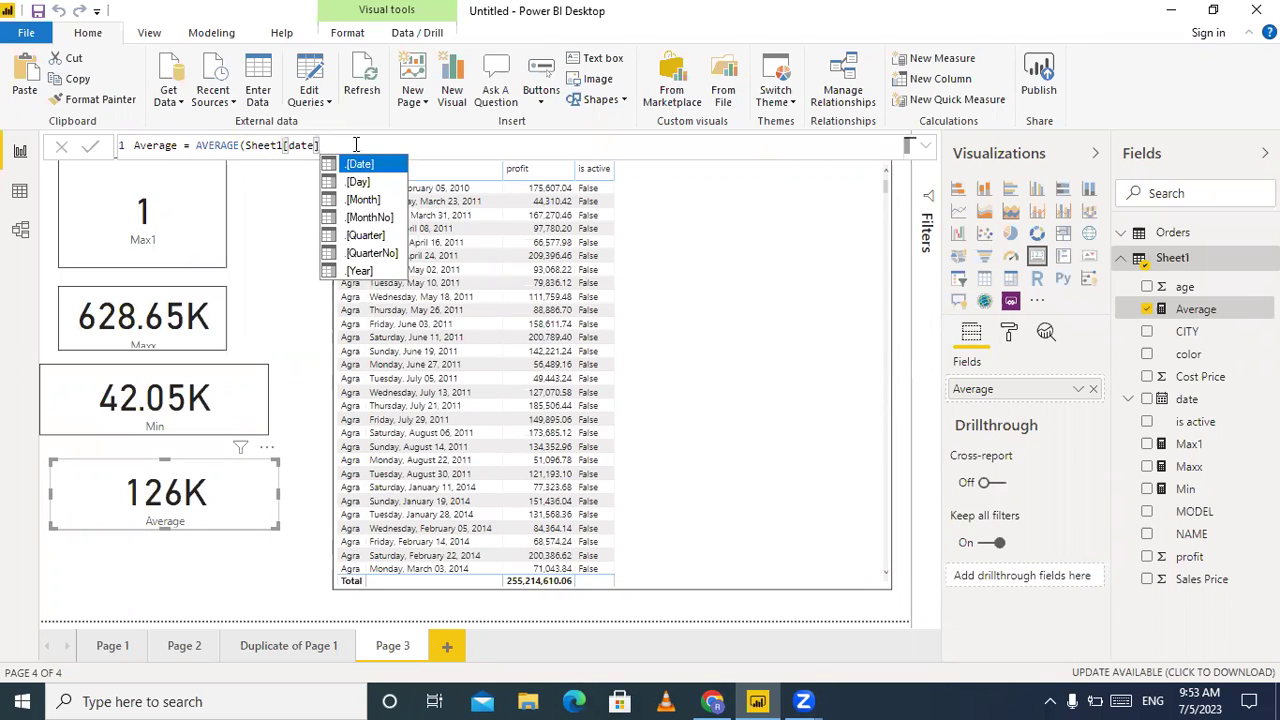
text())
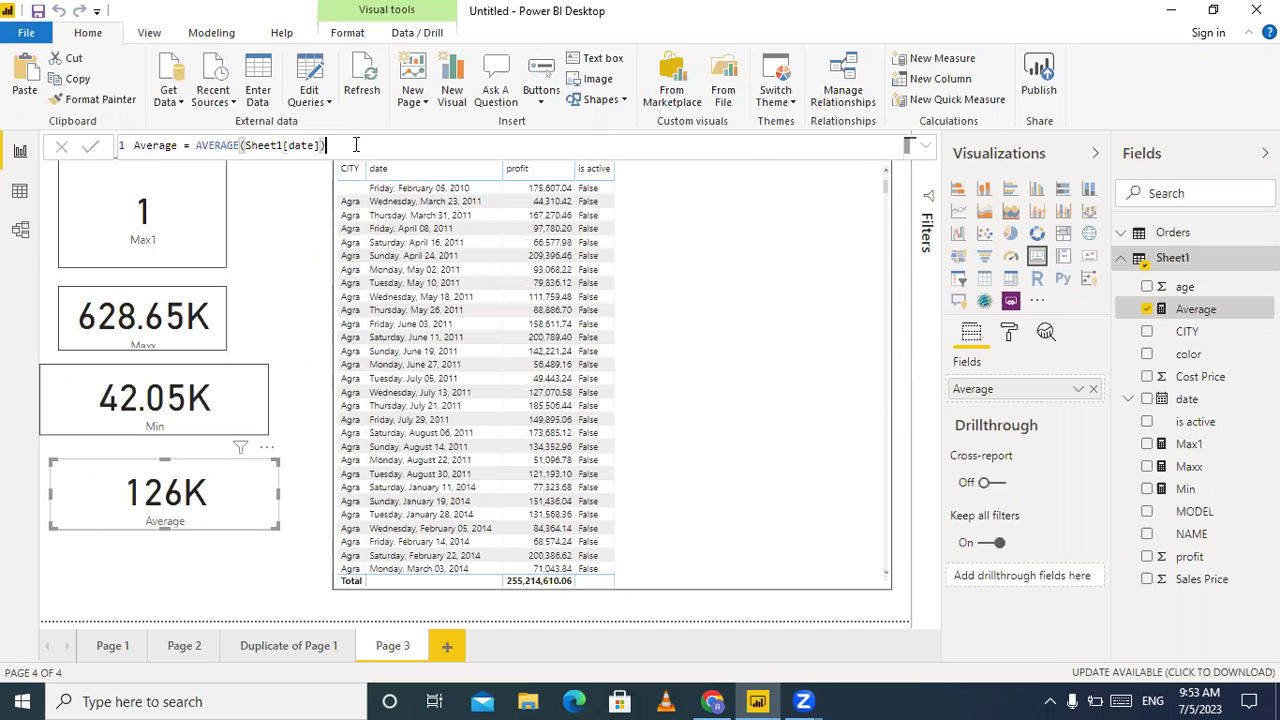
click(88, 148)
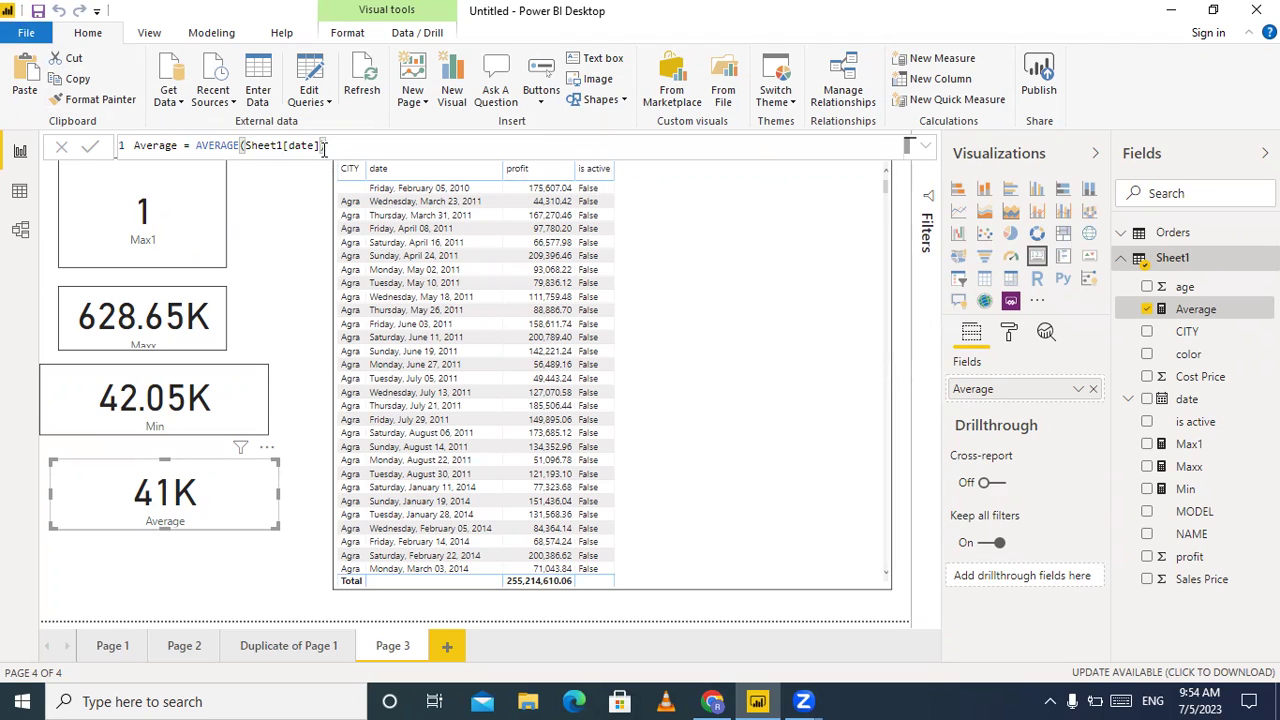
Change the argument of AVERAGE in the Average measure to Sheet1[is active] and commit the formula
key(BackSpace)
key(BackSpace)
key(BackSpace)
key(BackSpace)
key(BackSpace)
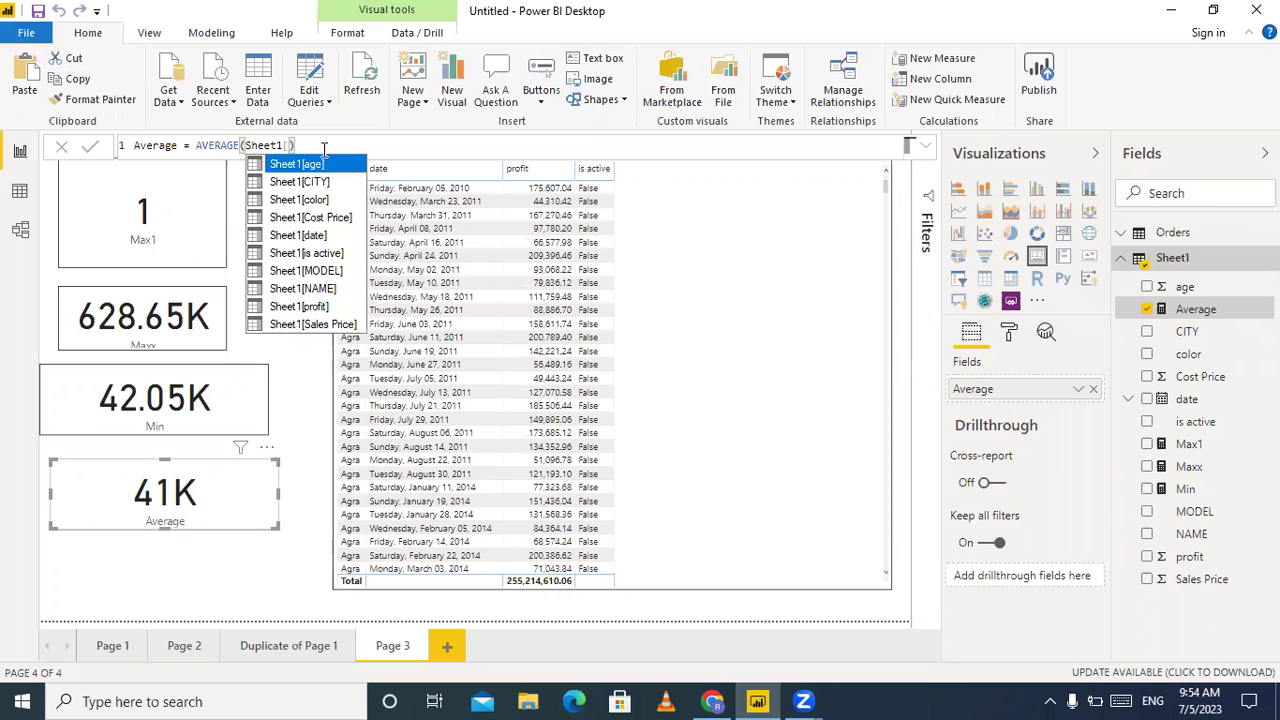
key(Down)
key(Down)
key(Down)
key(Down)
key(Down)
key(Down)
key(Down)
key(Up)
key(Up)
key(Tab)
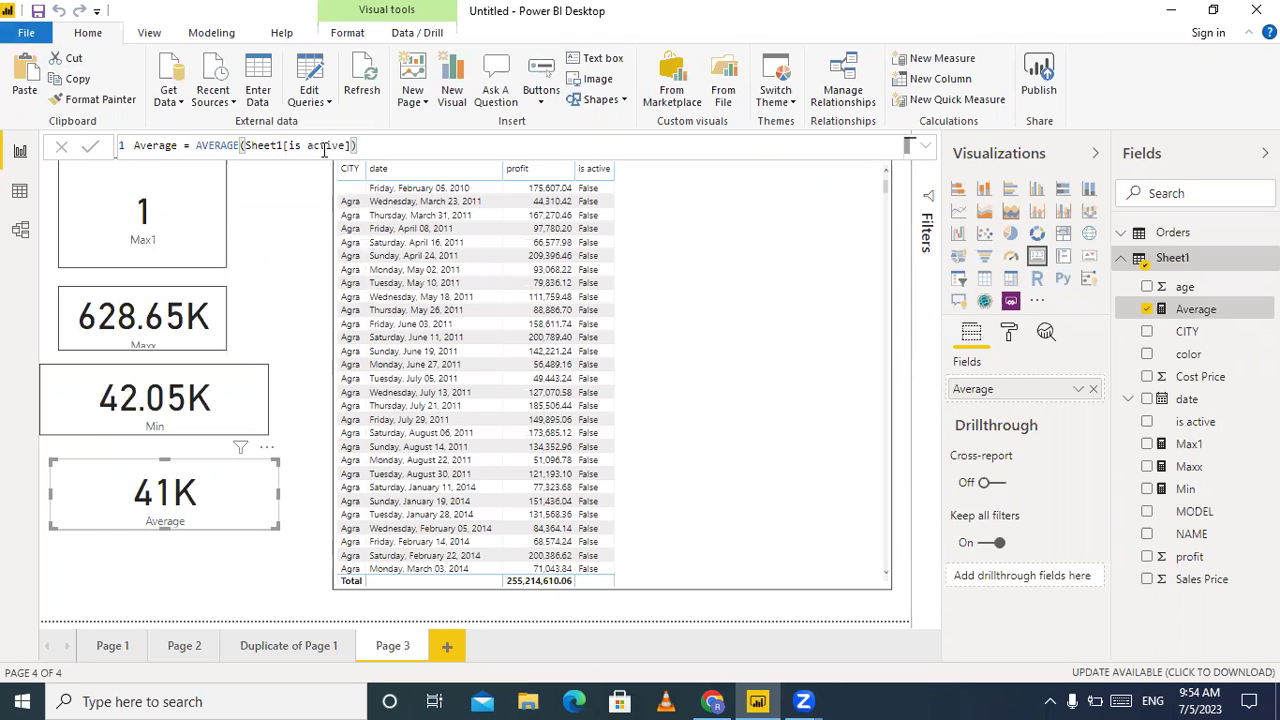
click(92, 148)
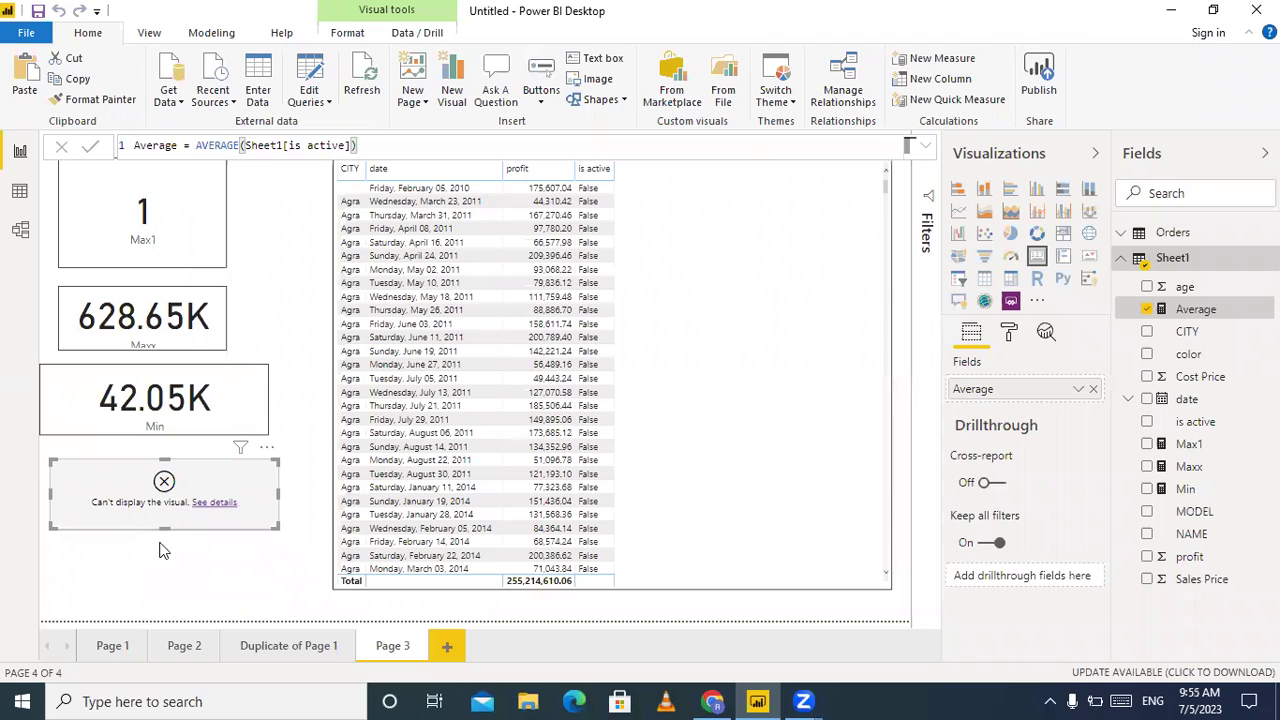
Change the Average measure's function to AVERAGEA, keeping Sheet1[is active] as the argument, and commit the formula
click(240, 146)
text(A)
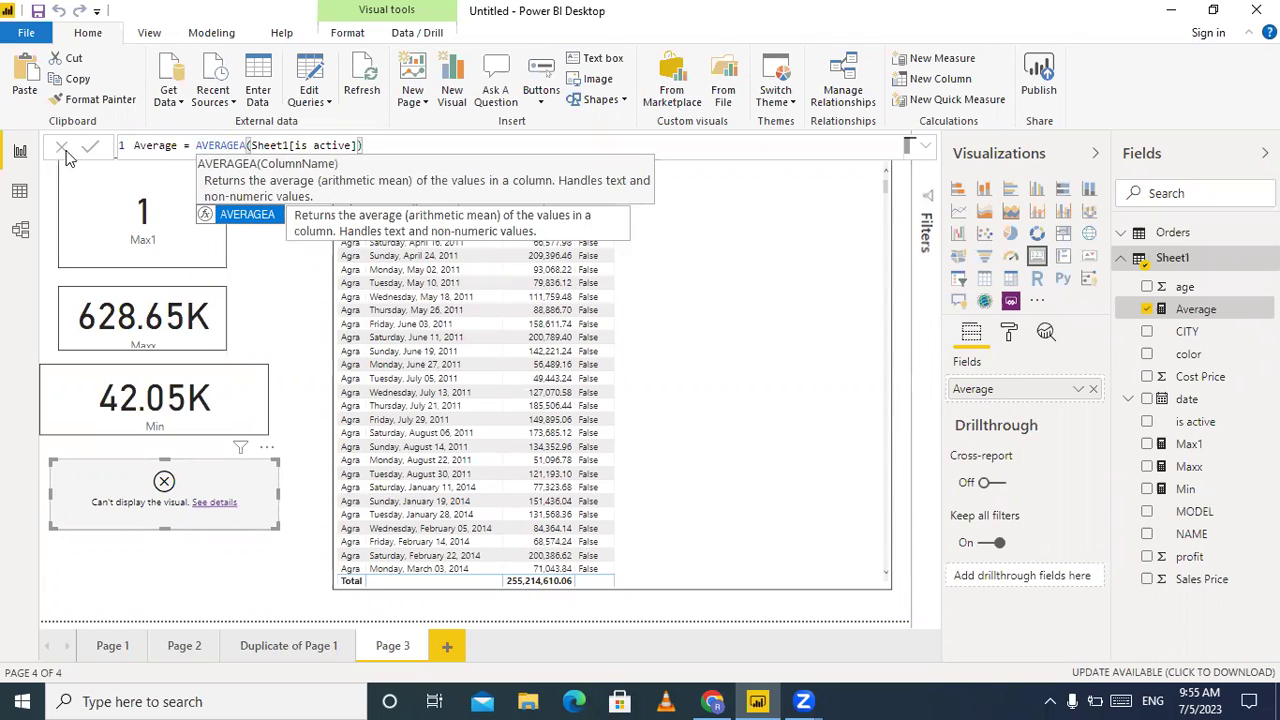
click(91, 146)
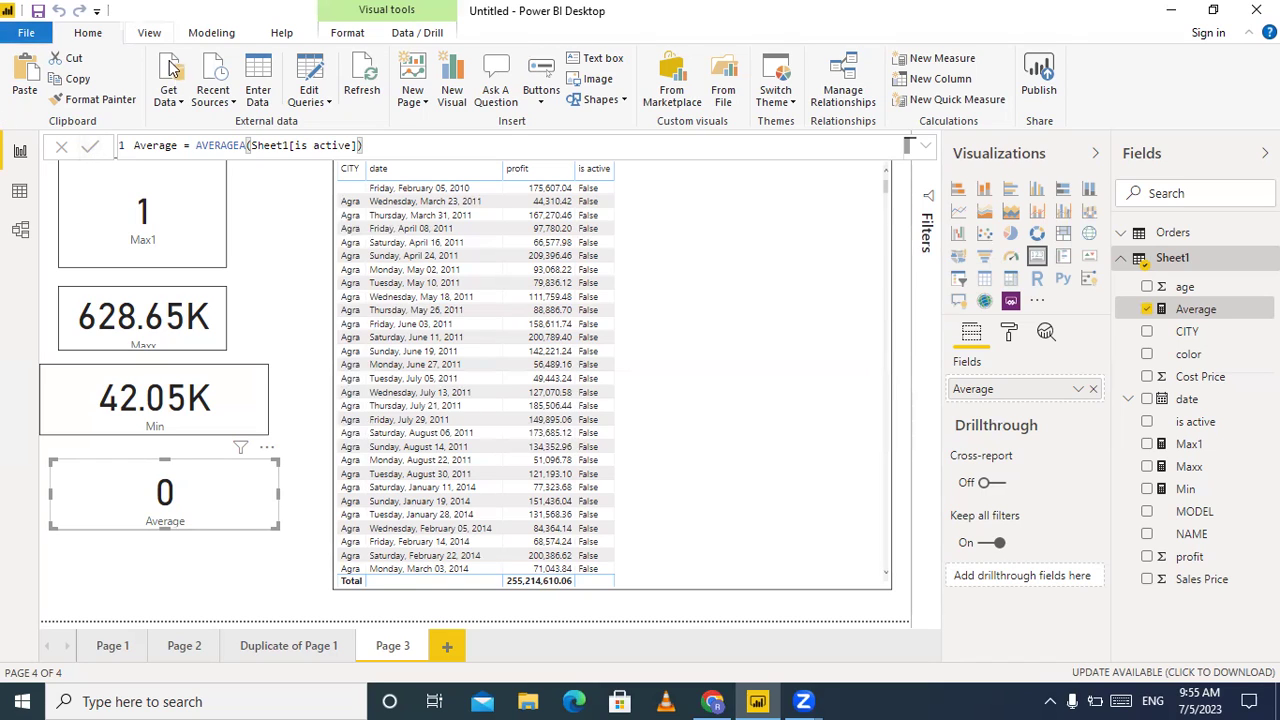
Change the argument of AVERAGEA in the Average measure to Sheet1[CITY] and commit the formula
click(363, 146)
key(BackSpace)
key(BackSpace)
key(BackSpace)
key(BackSpace)
key(BackSpace)
key(BackSpace)
key(BackSpace)
key(BackSpace)
key(BackSpace)
key(BackSpace)
key(BackSpace)
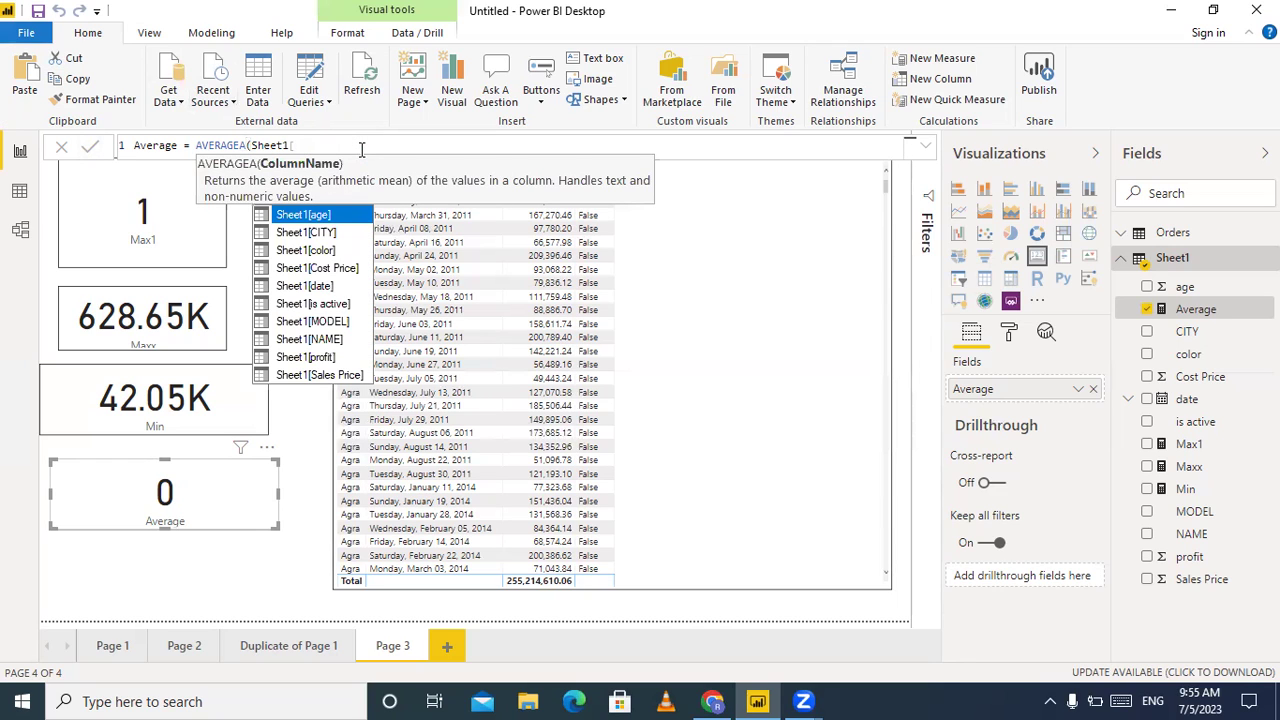
key(Down)
key(Tab)
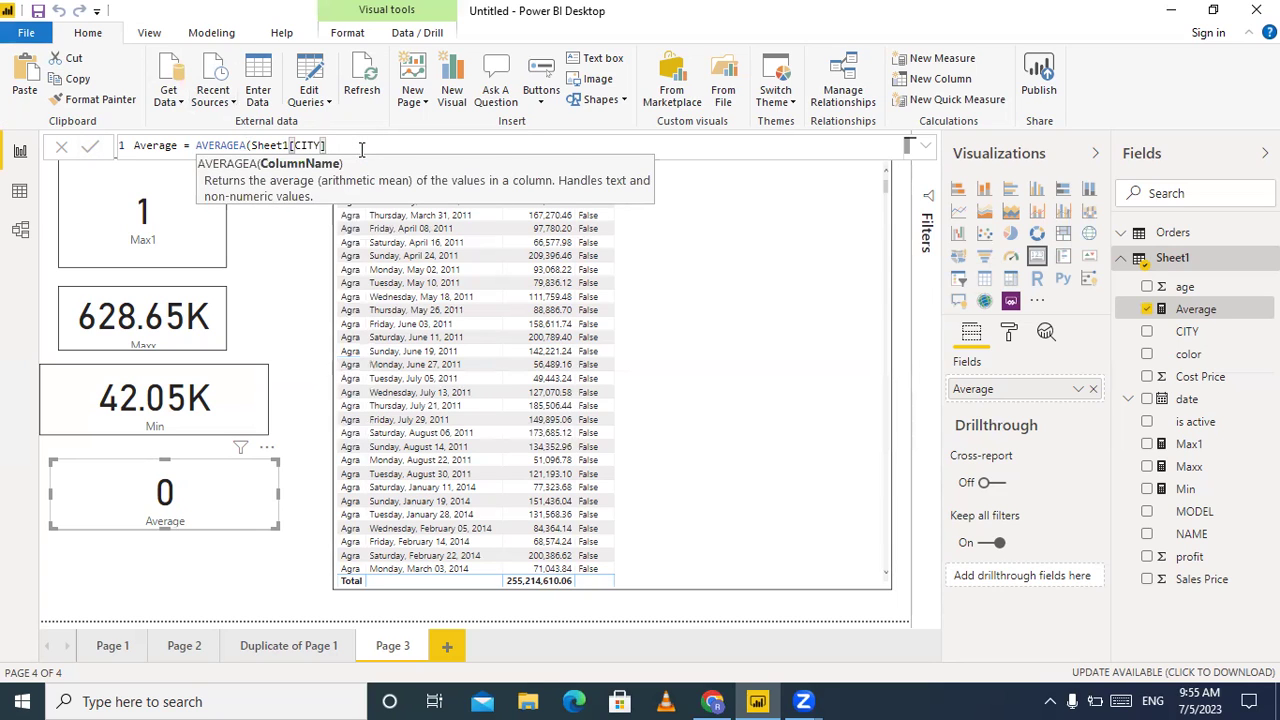
text())
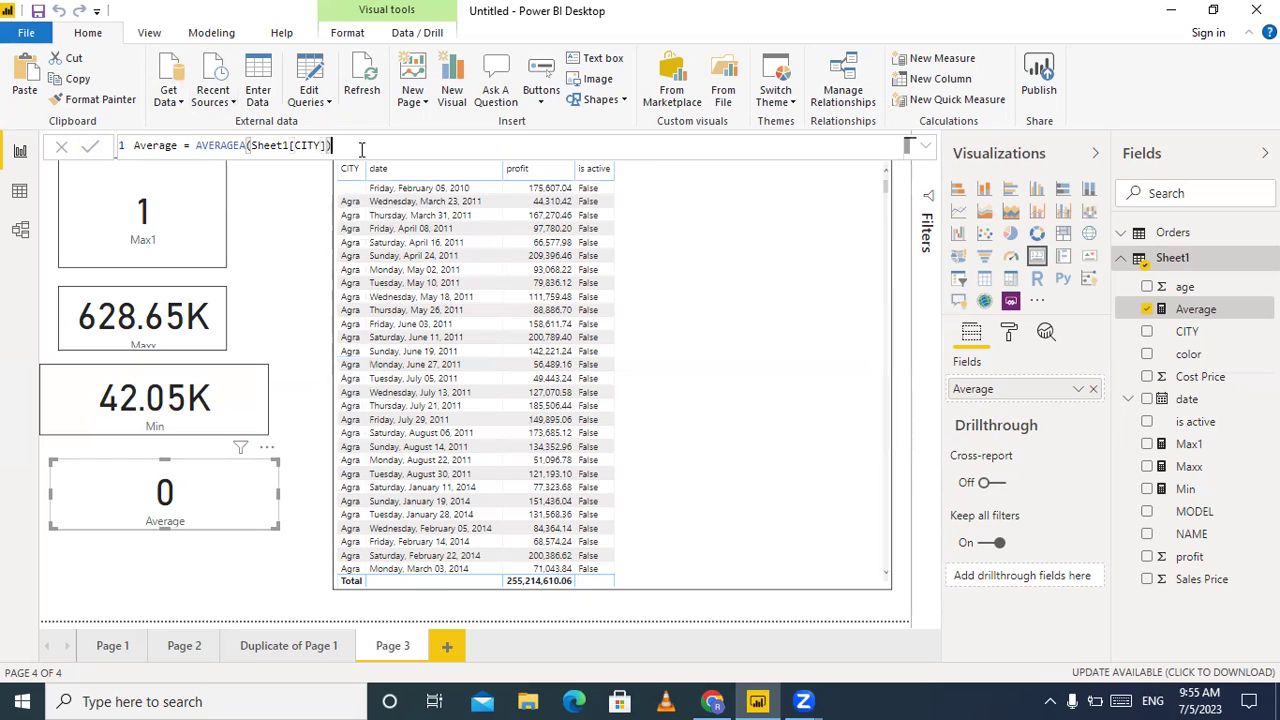
click(89, 152)
Replace the Average measure's formula with an AVERAGEX function that takes Sheet1 as its table argument
key(BackSpace)
key(BackSpace)
key(BackSpace)
key(BackSpace)
key(BackSpace)
key(BackSpace)
key(BackSpace)
key(BackSpace)
key(BackSpace)
key(BackSpace)
key(BackSpace)
key(BackSpace)
key(BackSpace)
key(BackSpace)
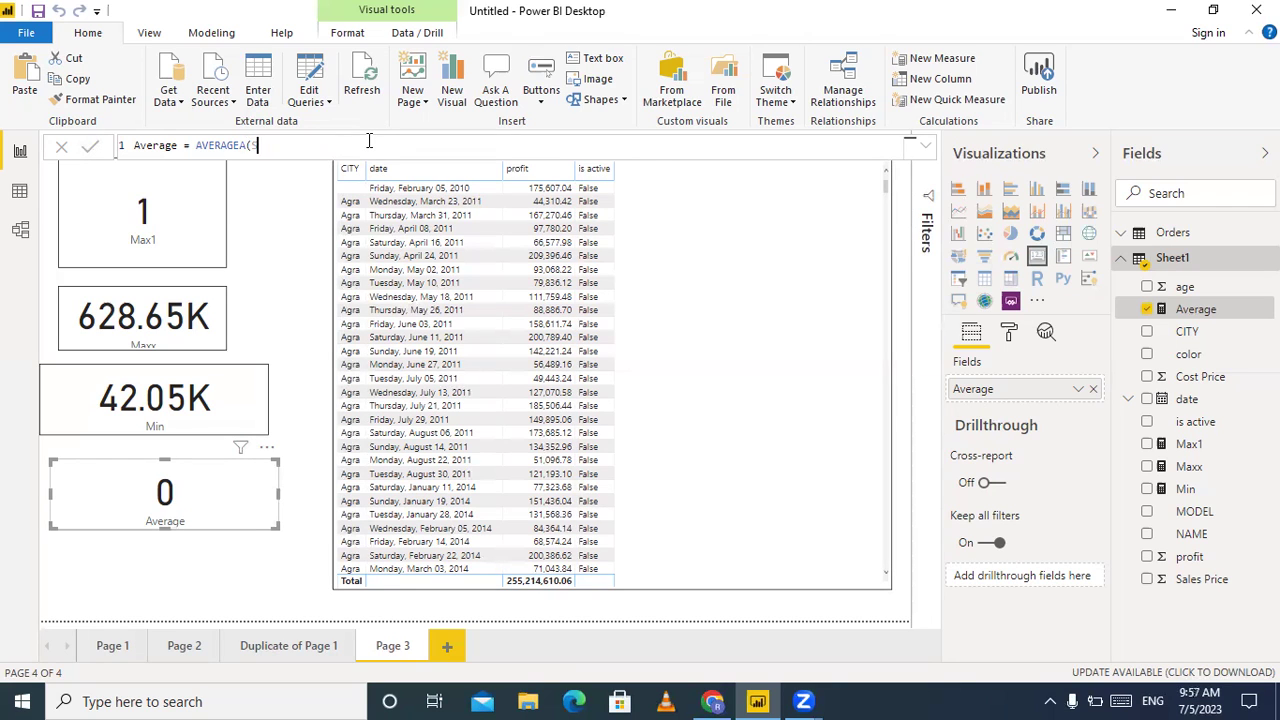
key(BackSpace)
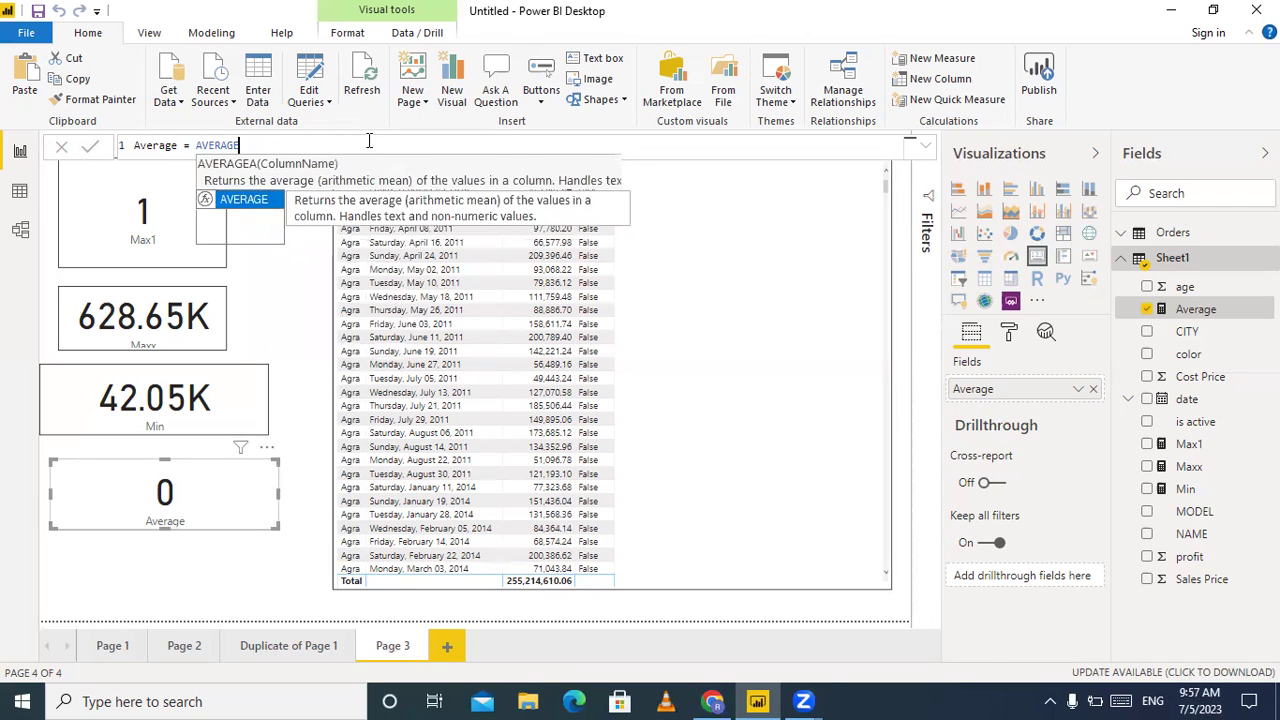
text(X()
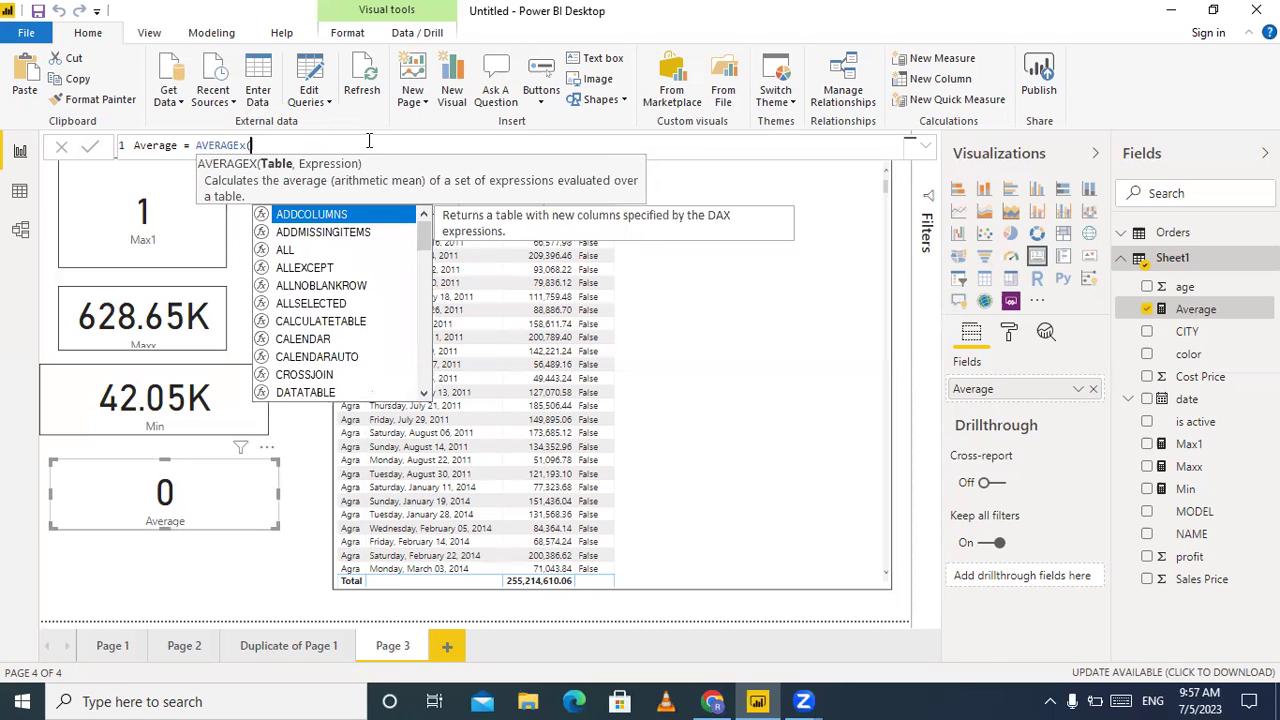
text(sh)
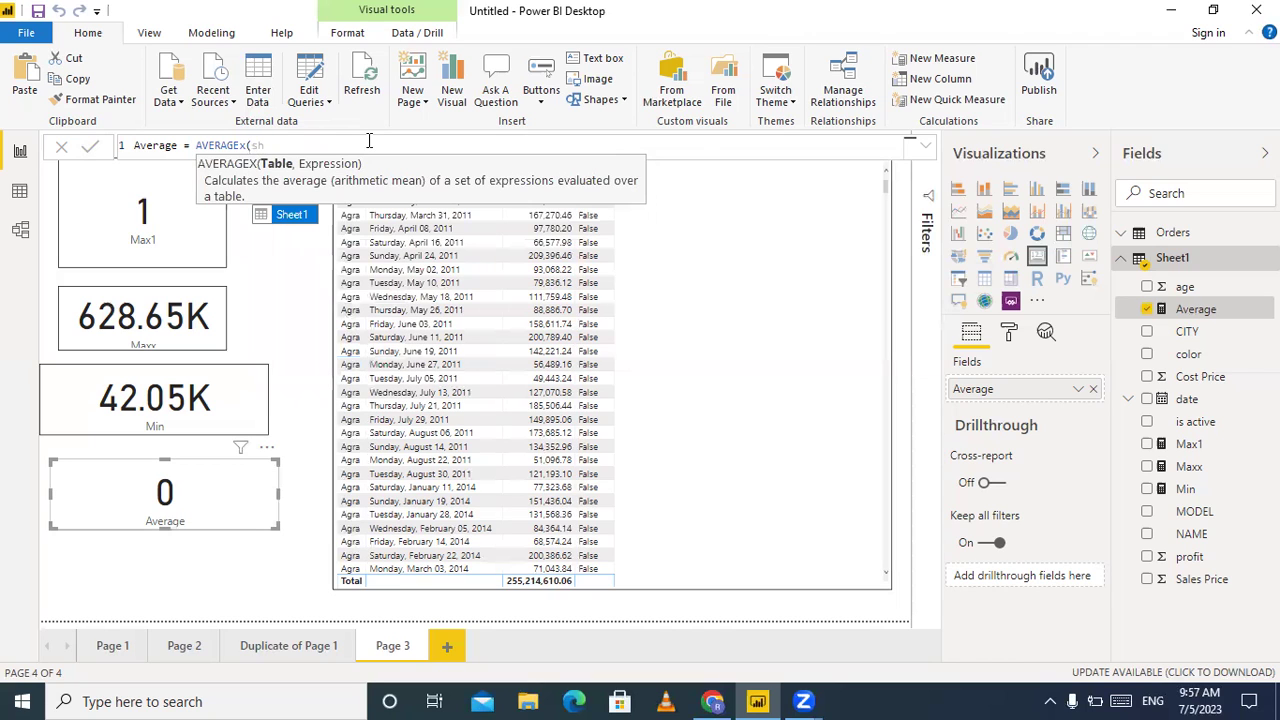
key(Tab)
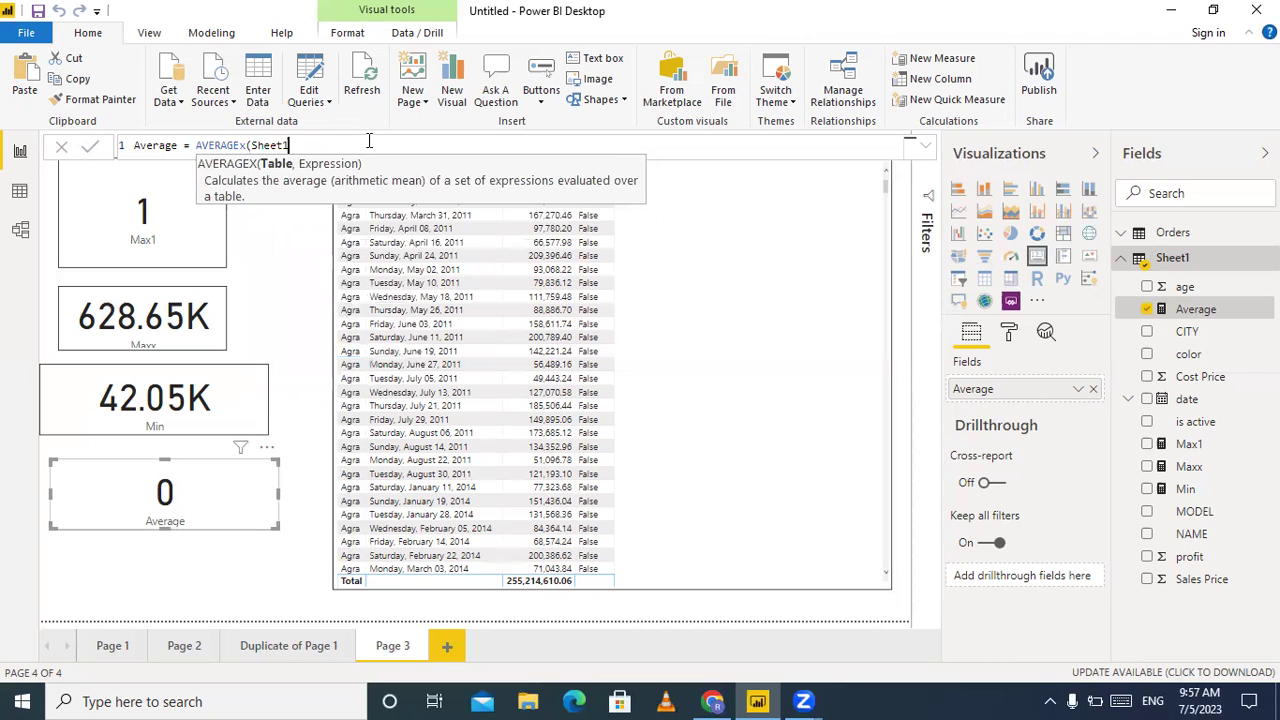
text(,)
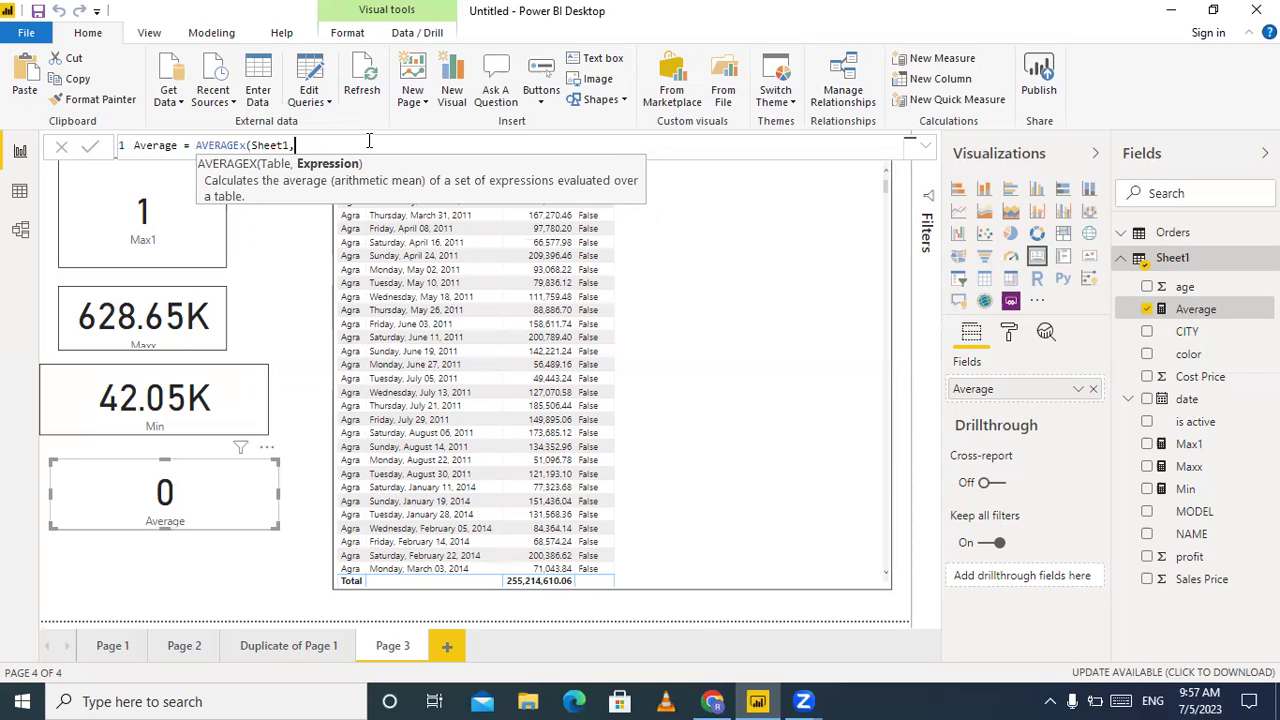
Complete the AVERAGEX formula with Sheet1[profit] as the expression and commit it
text(pr)
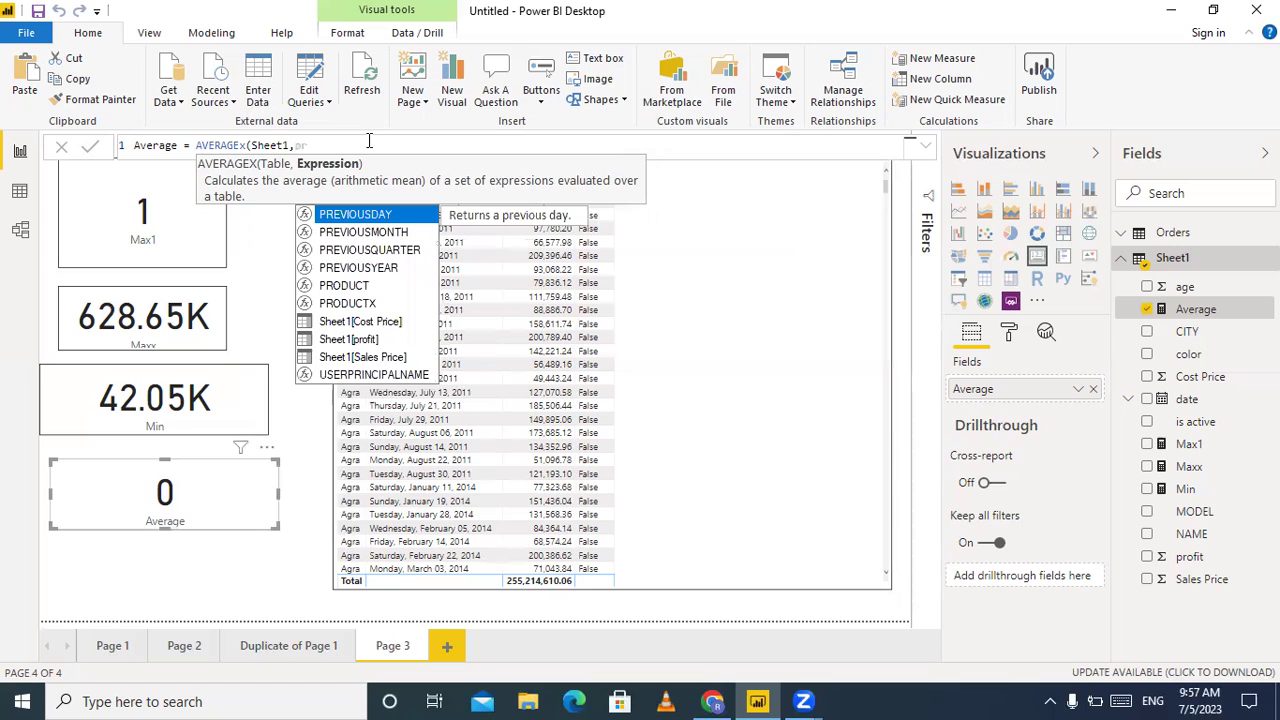
key(Down)
key(Down)
key(Down)
key(Down)
key(Down)
key(Down)
key(Down)
key(Down)
key(Down)
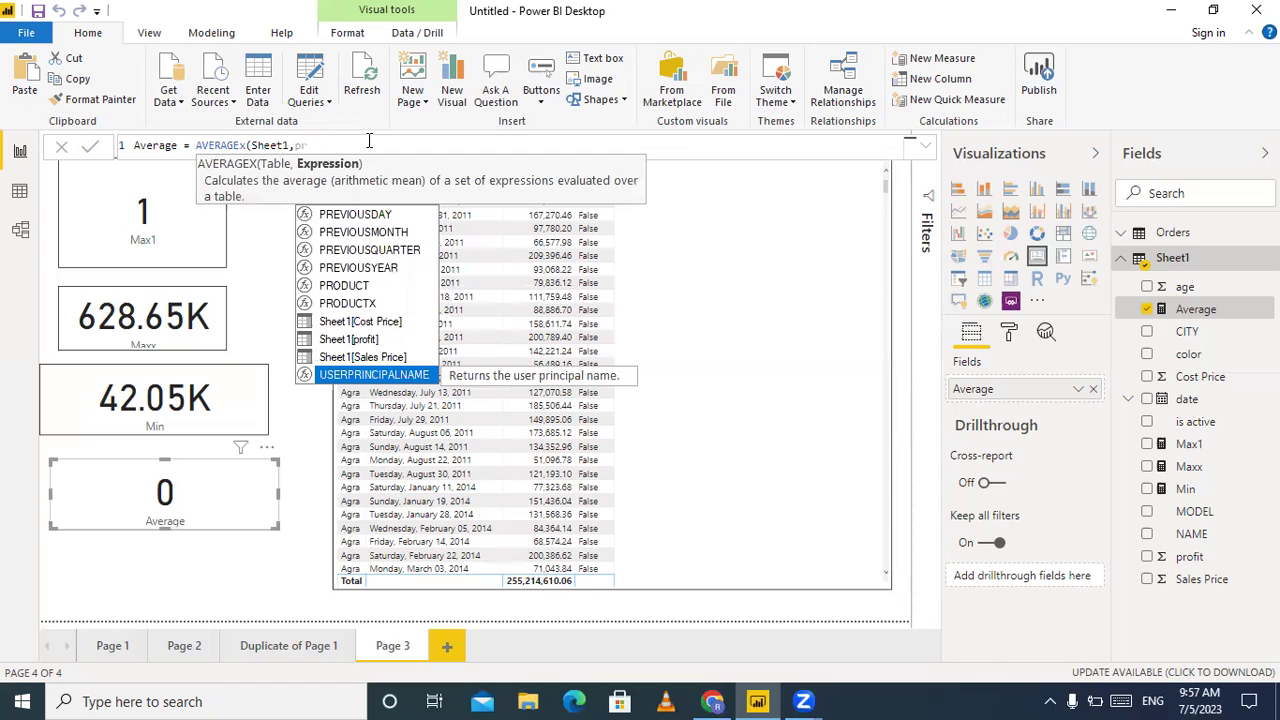
key(Up)
key(BackSpace)
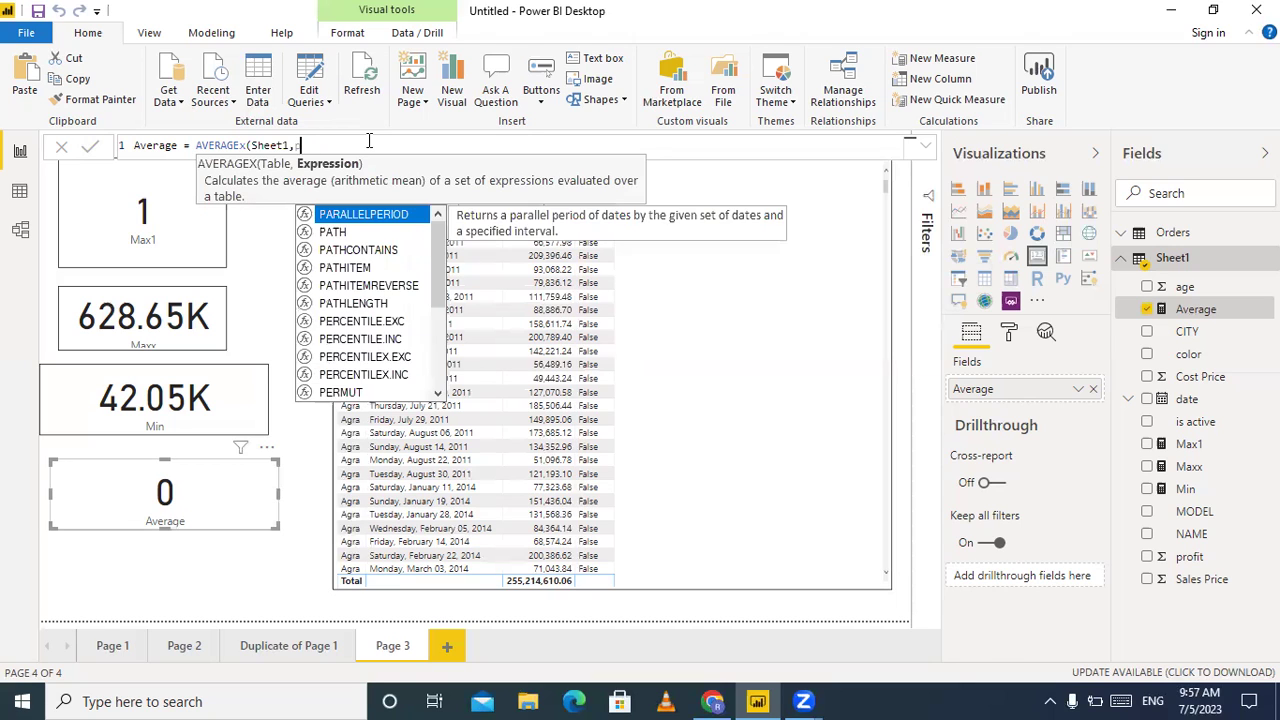
key(BackSpace)
text(pr)
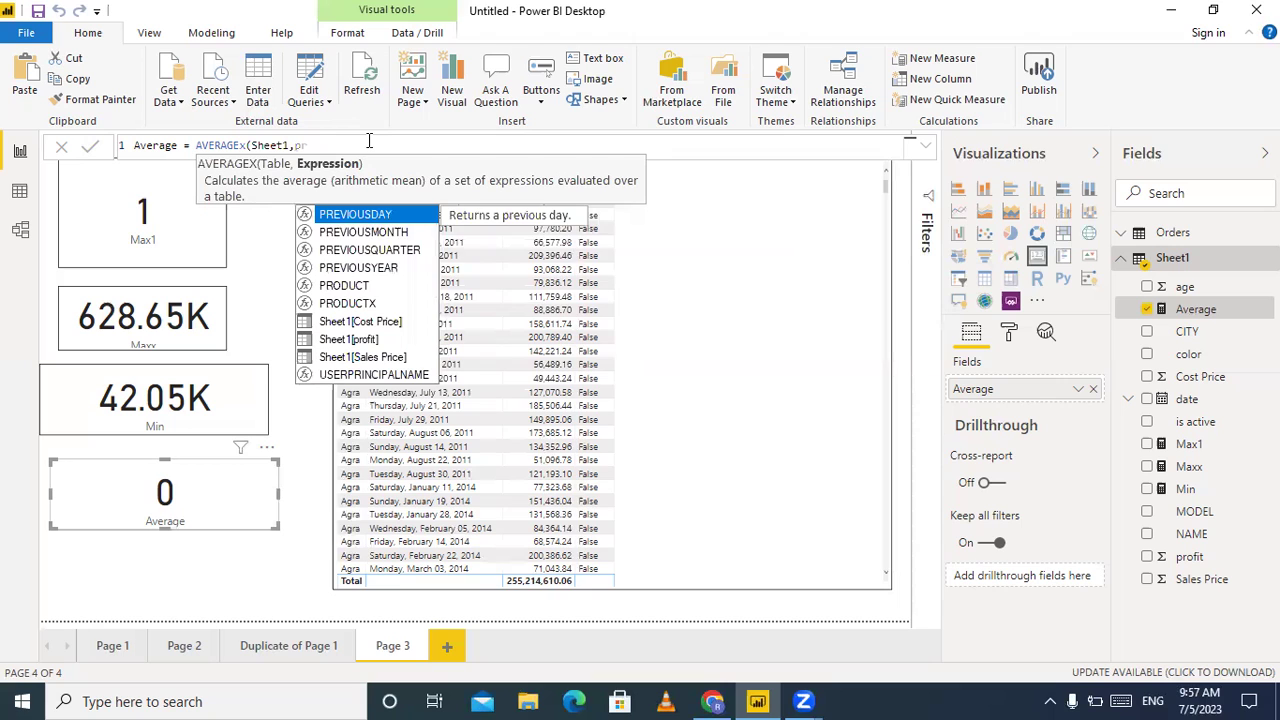
key(Down)
key(Down)
key(Down)
key(Down)
key(Down)
key(Down)
key(Down)
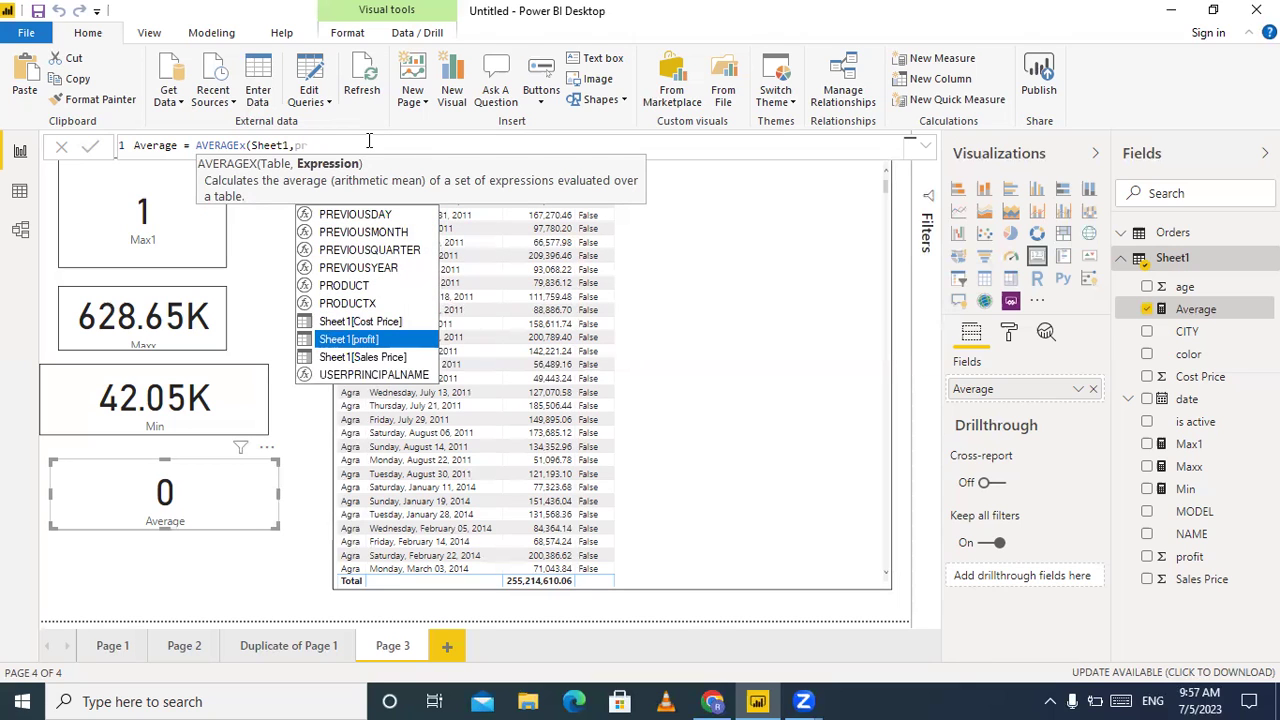
key(Tab)
text())
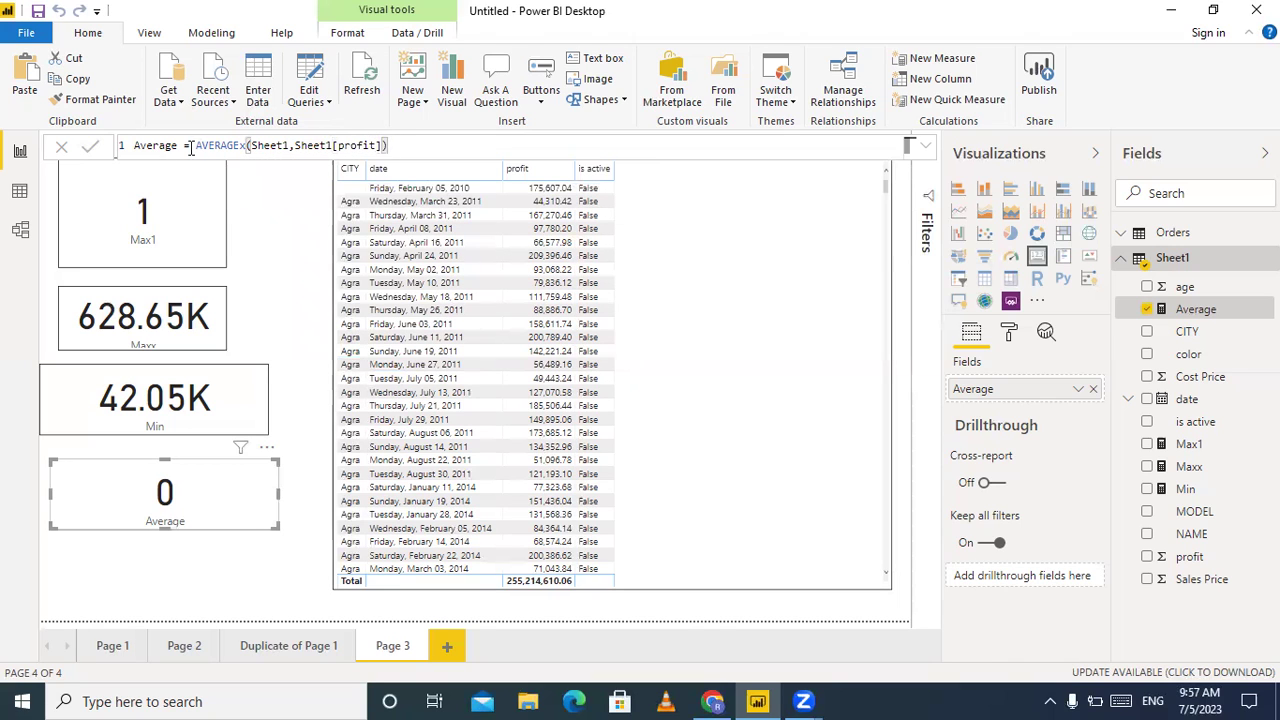
click(90, 148)
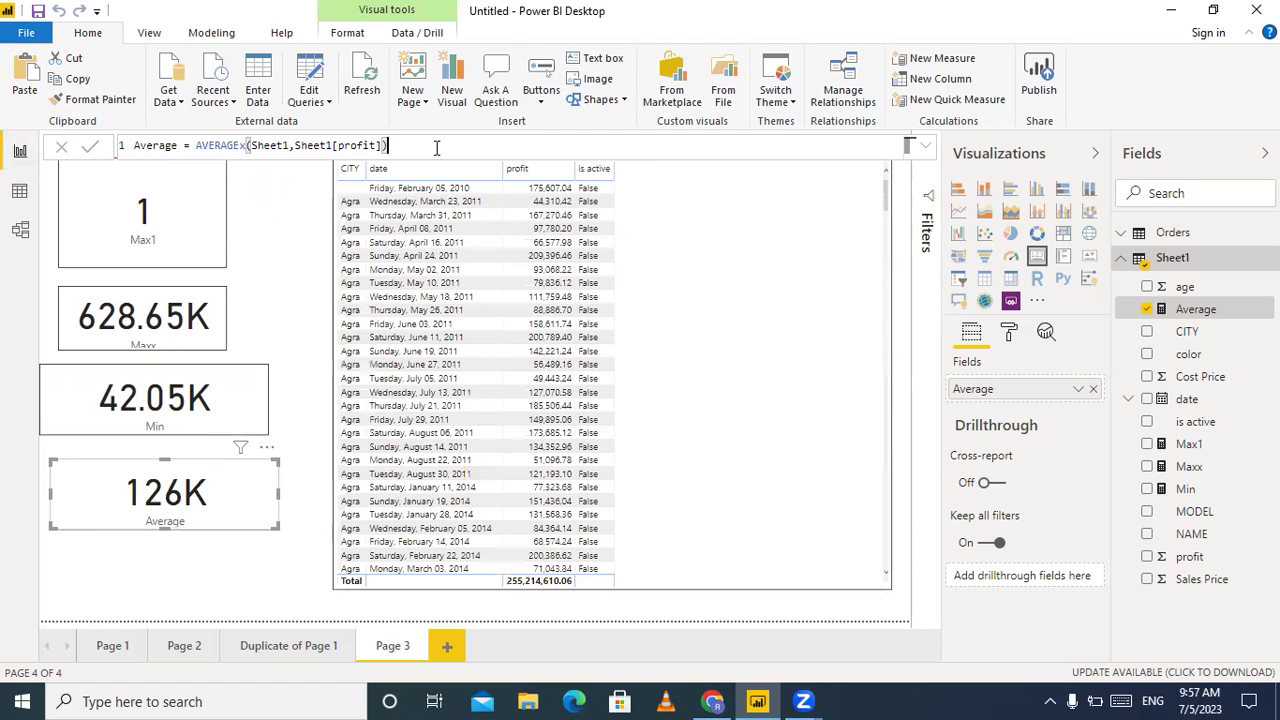
Replace the AVERAGEX arguments in the Average measure with a FILTER on Sheet1 where Sheet1[CITY] equals "DELHI" as the table argument
key(BackSpace)
key(BackSpace)
key(BackSpace)
key(BackSpace)
key(BackSpace)
key(BackSpace)
key(BackSpace)
key(BackSpace)
key(BackSpace)
key(BackSpace)
key(BackSpace)
key(BackSpace)
key(BackSpace)
key(BackSpace)
key(BackSpace)
key(BackSpace)
key(BackSpace)
key(BackSpace)
key(BackSpace)
key(BackSpace)
key(BackSpace)
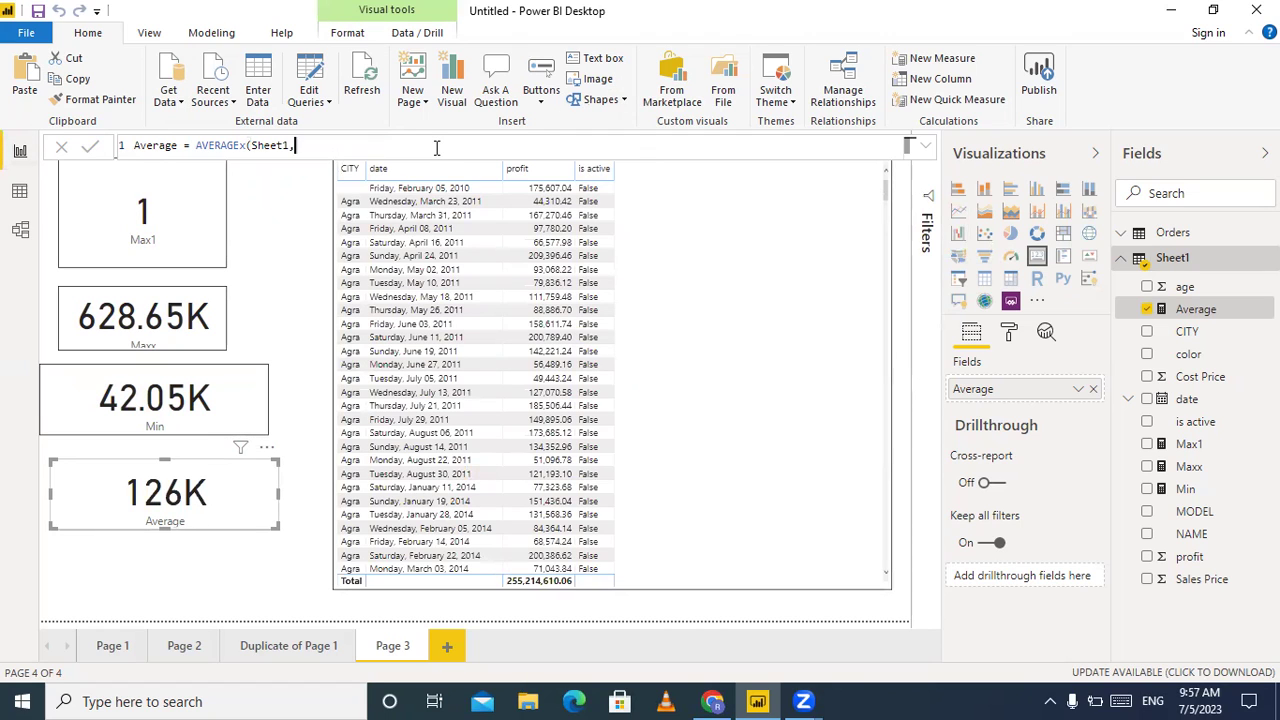
key(BackSpace)
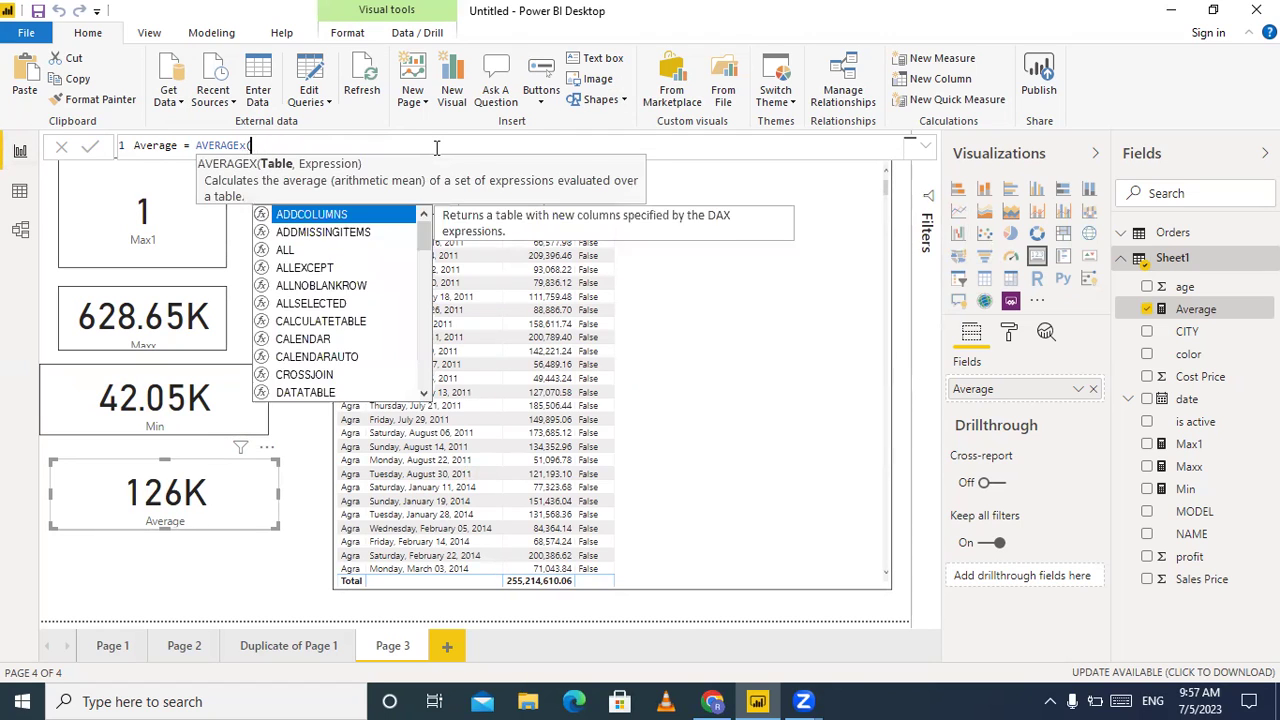
text(filter)
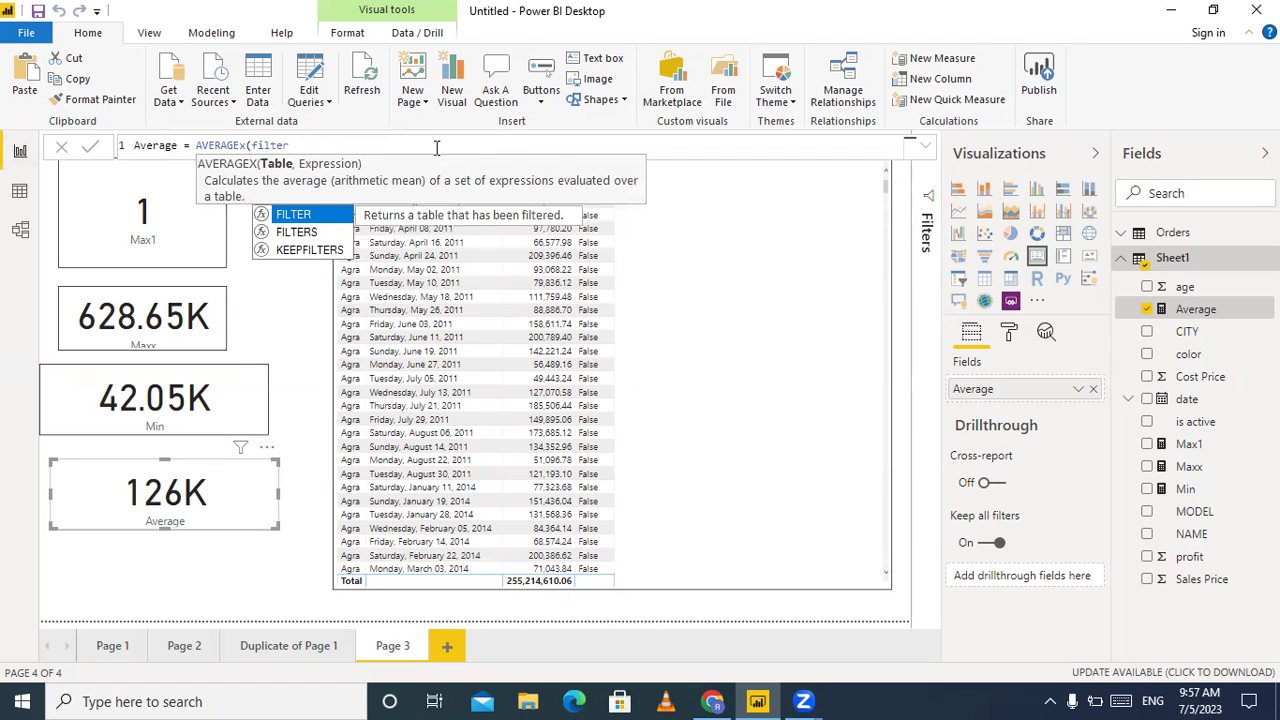
text((Sheet1,)
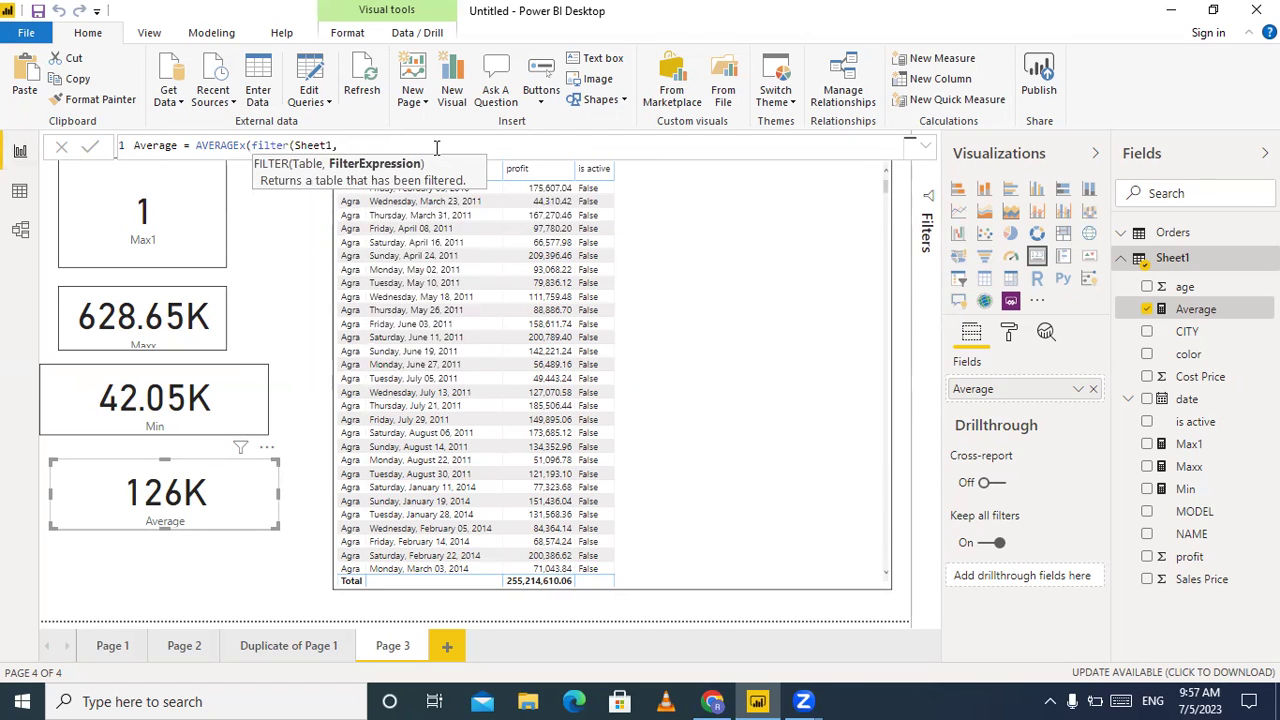
text(cit)
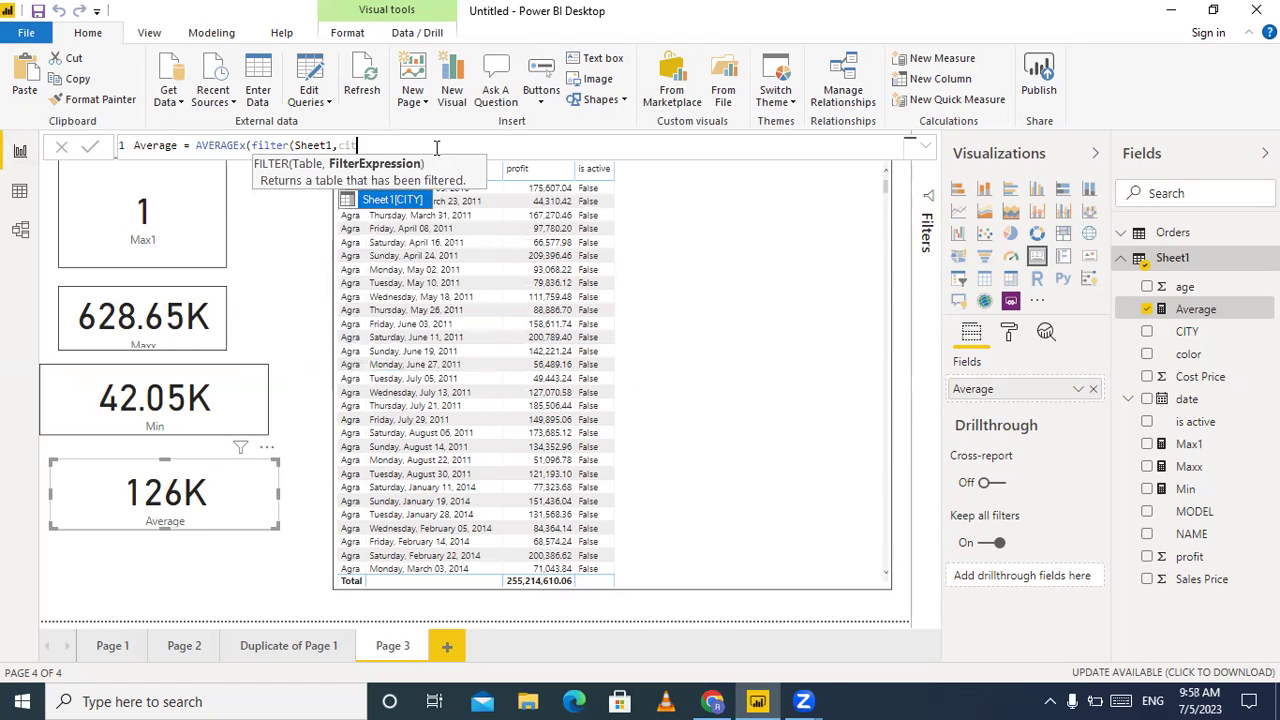
key(Tab)
text(=)
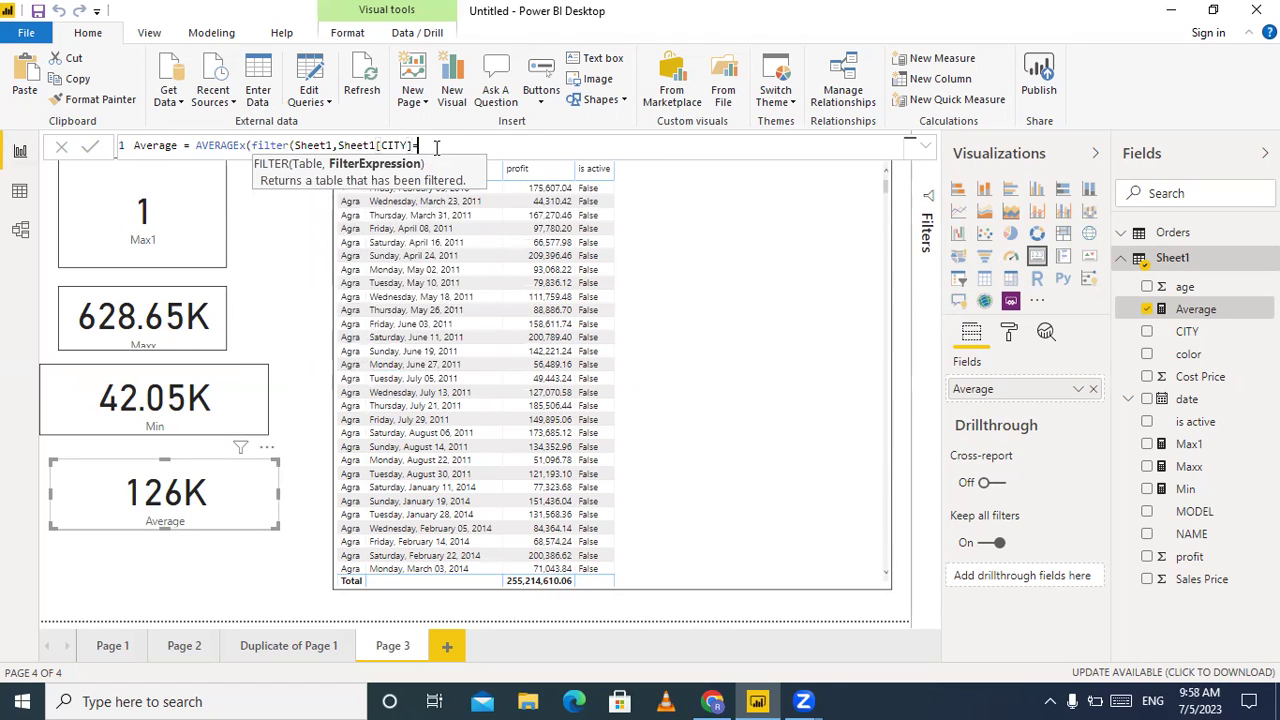
text("DELHI"),)
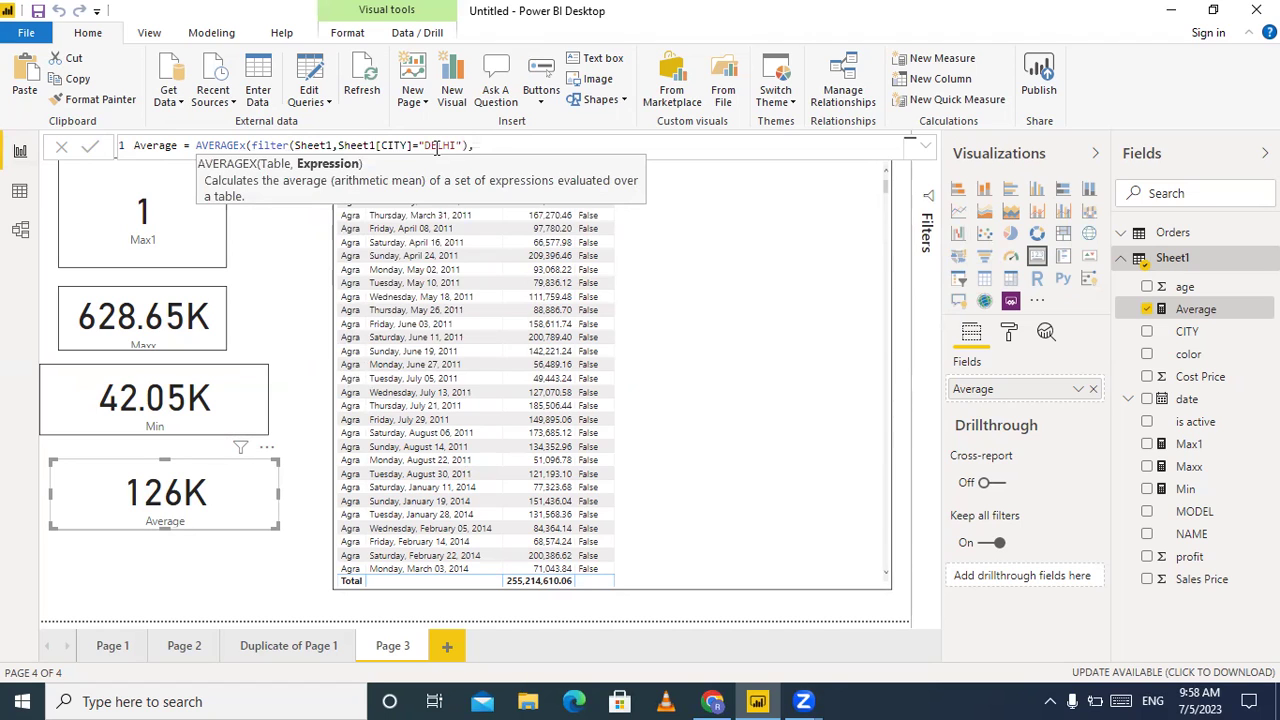
Complete the filtered AVERAGEX formula with Sheet1[profit] as the expression and commit it
text(pro)
key(Down)
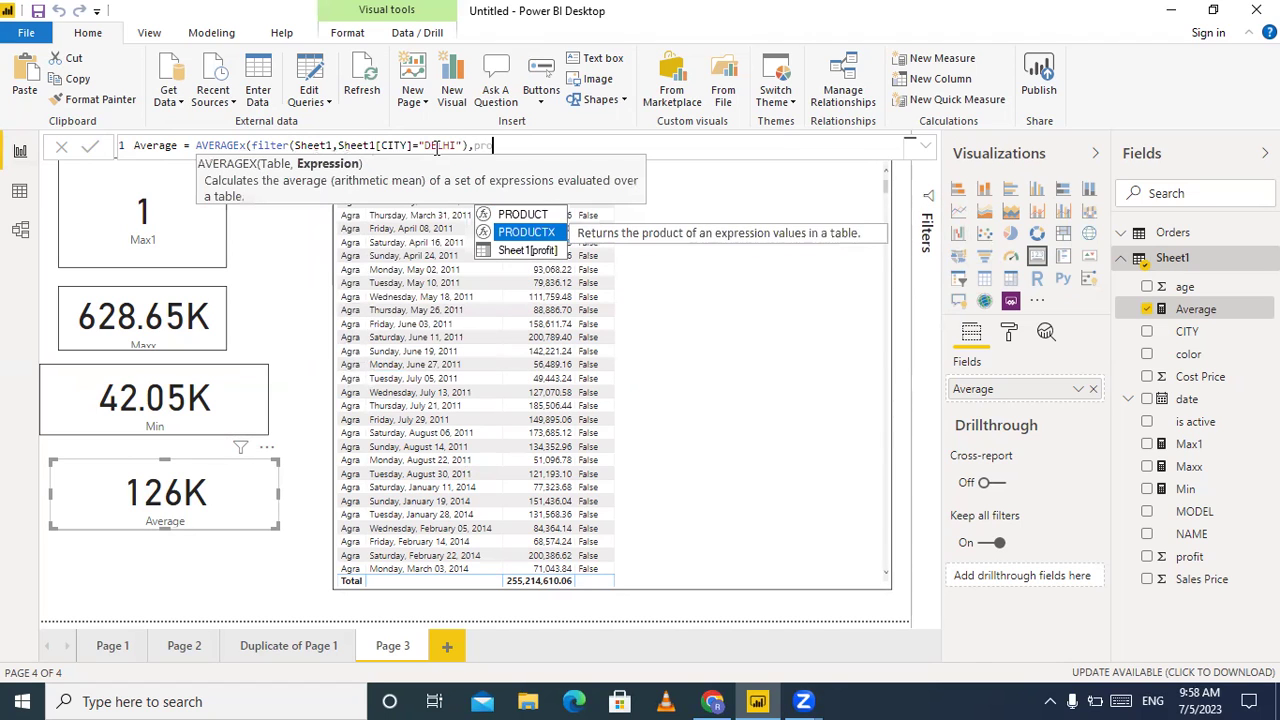
key(Down)
key(Tab)
text())
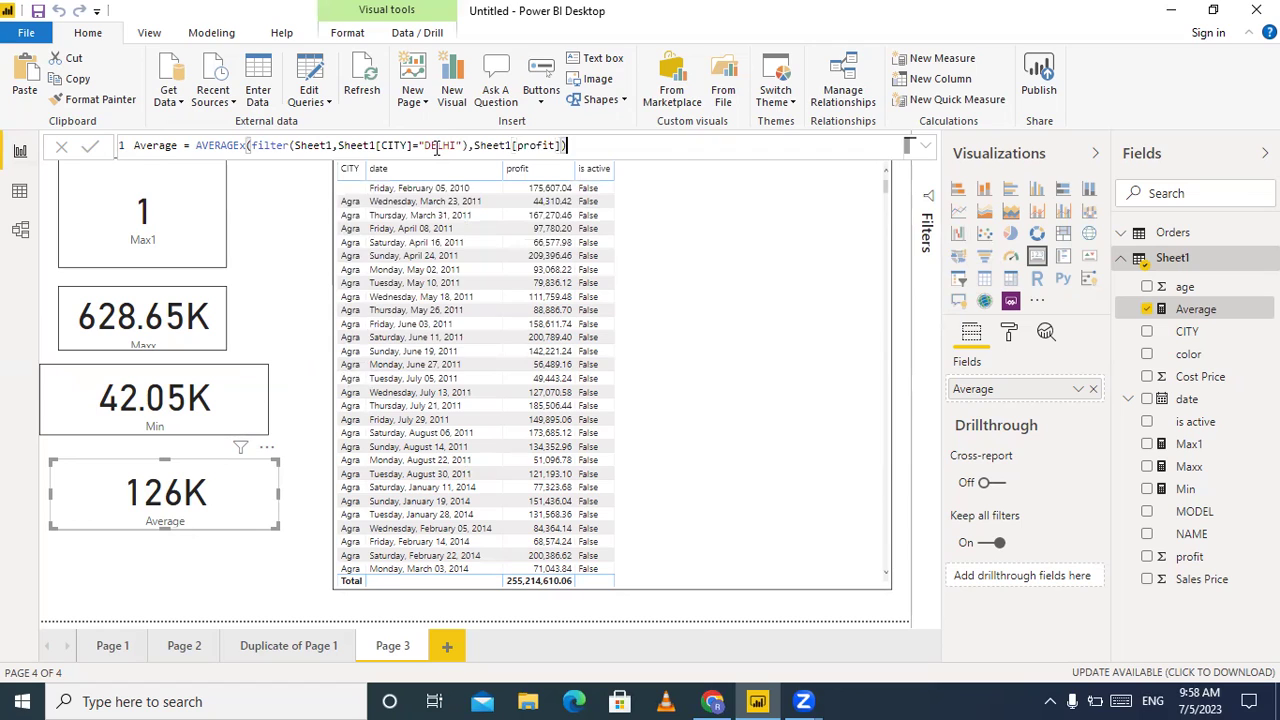
click(89, 150)
Change the city in the Average measure's FILTER condition to "Patna" and commit the formula
double_click(448, 145)
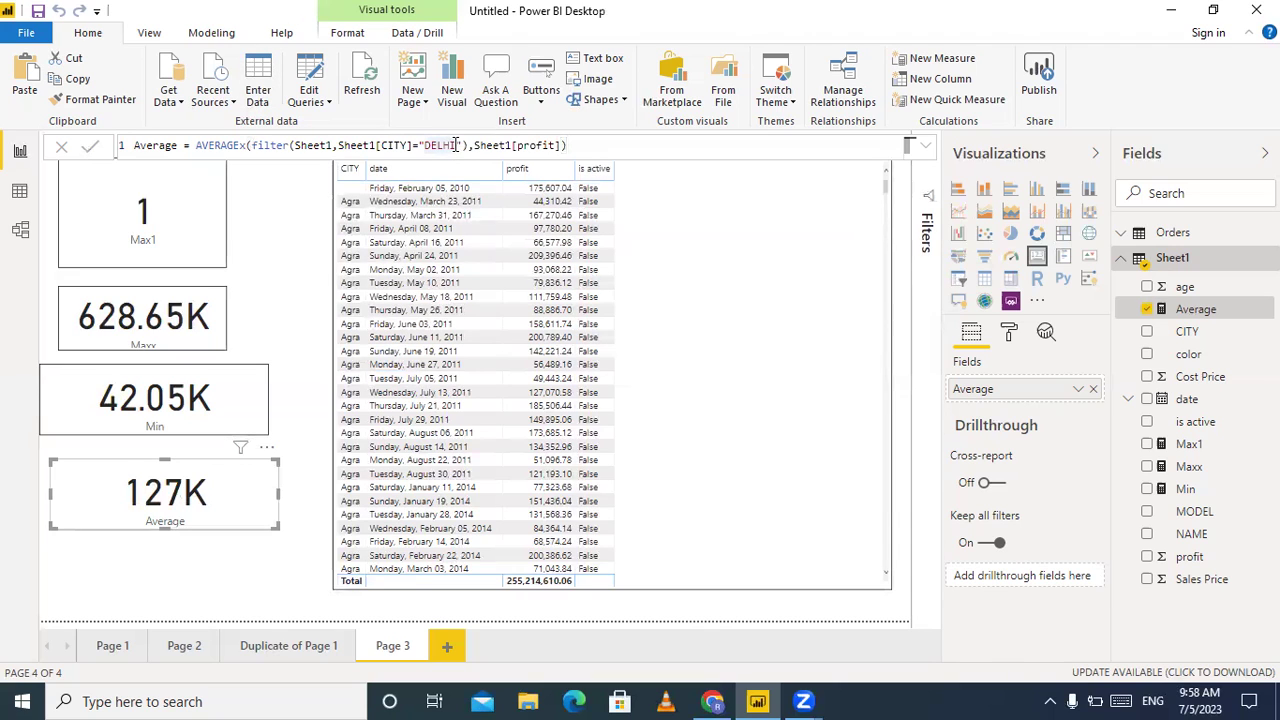
key(BackSpace)
key(BackSpace)
key(BackSpace)
key(BackSpace)
key(BackSpace)
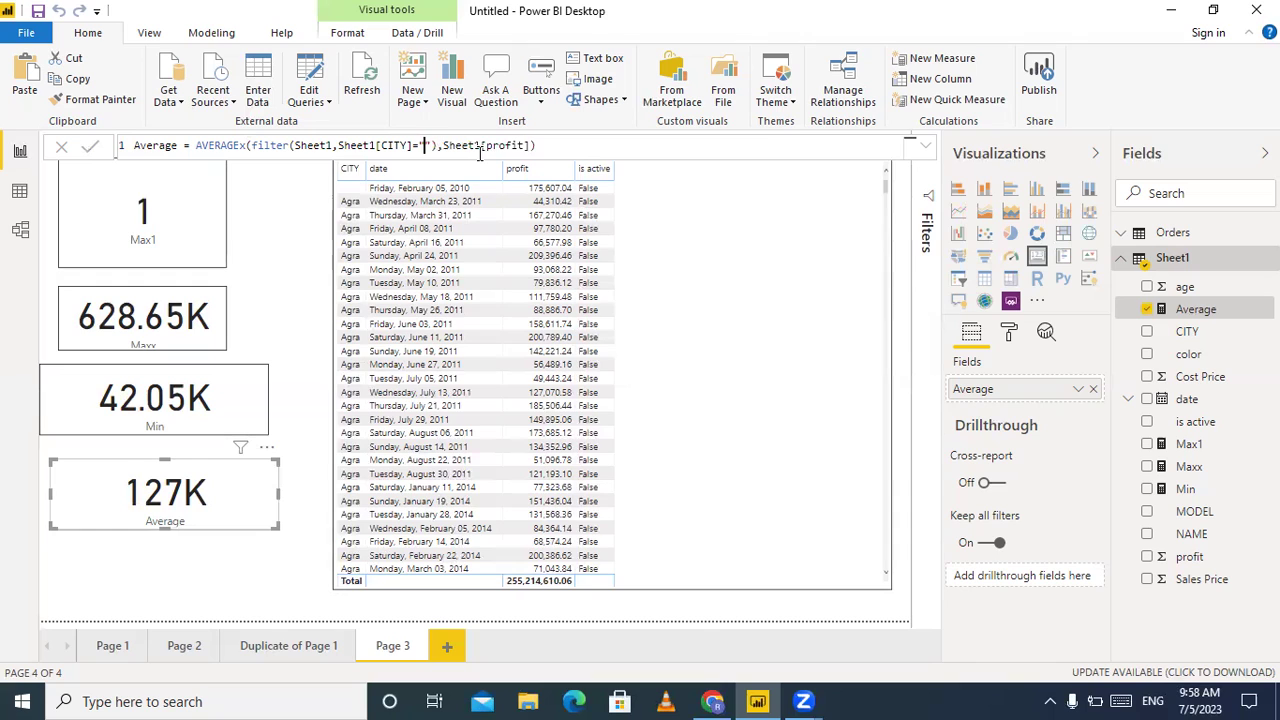
text(Patna)
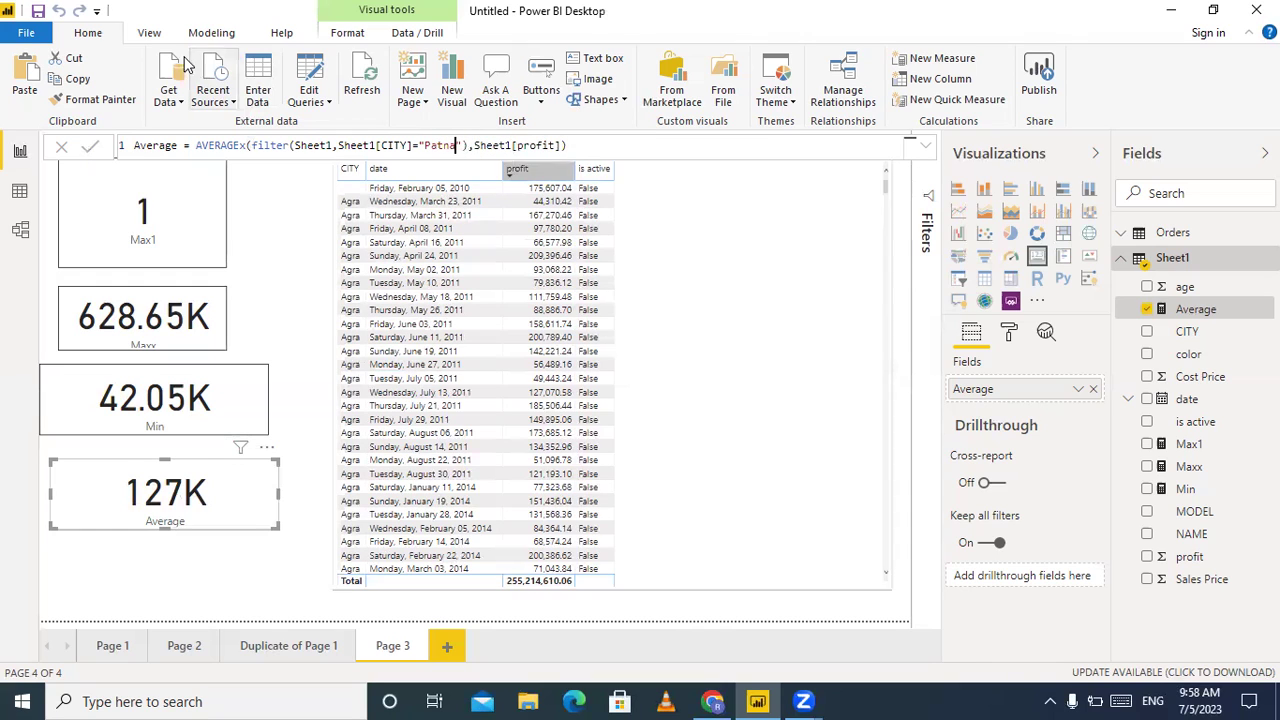
click(91, 148)
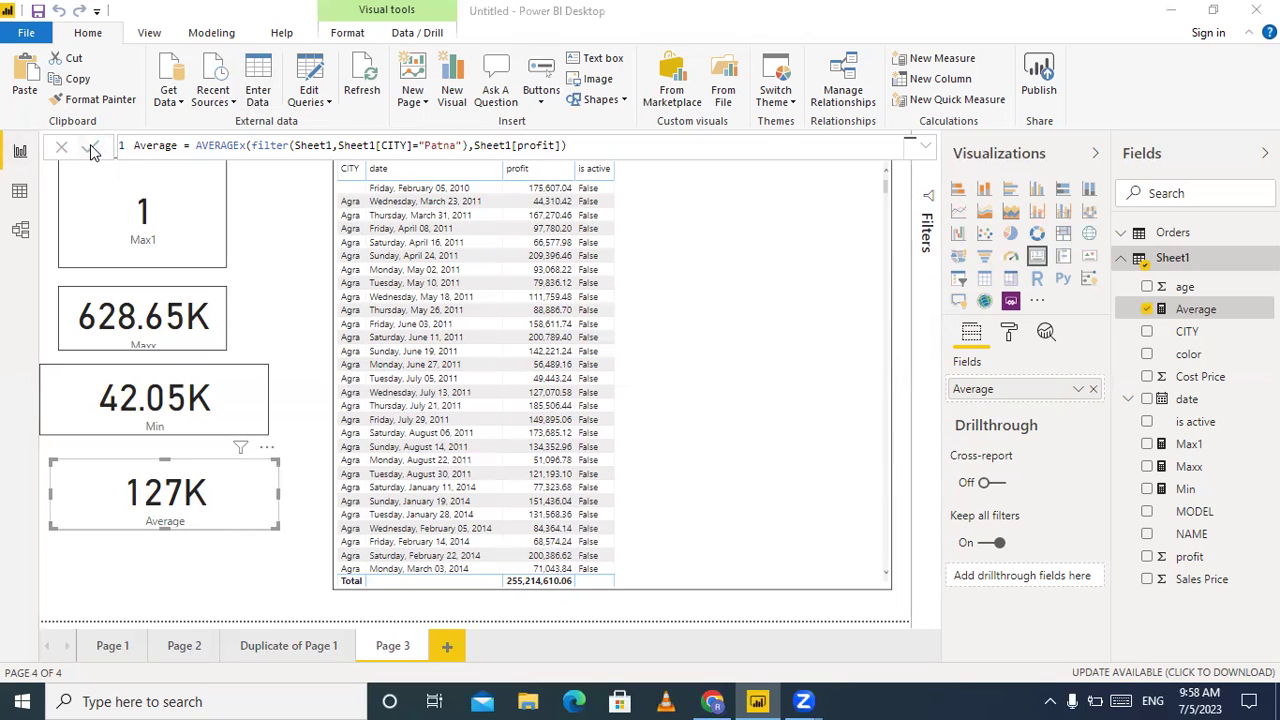